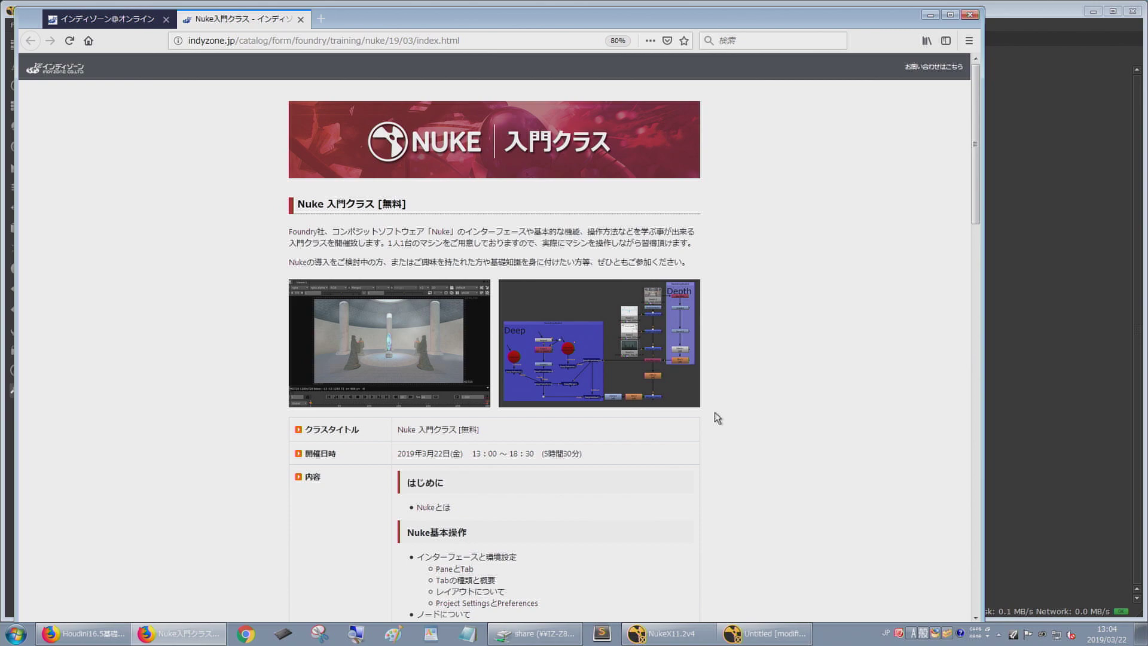
- Read through the Nuke introductory class outline on the training web page
scroll(716, 423, "down", 3)
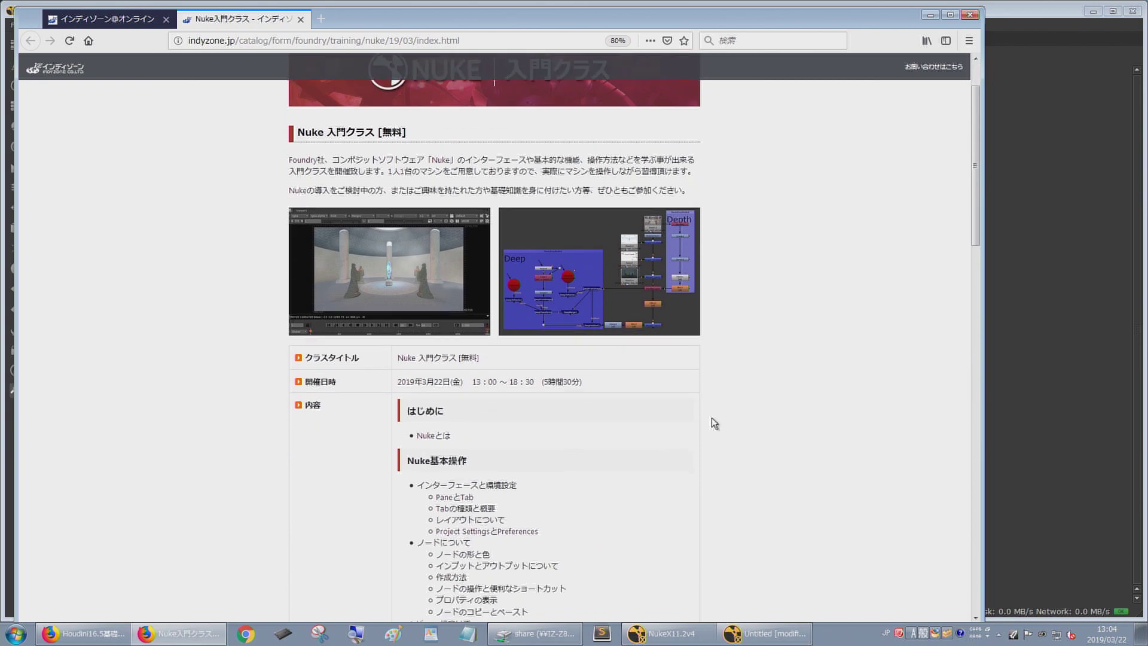
scroll(717, 424, "down", 3)
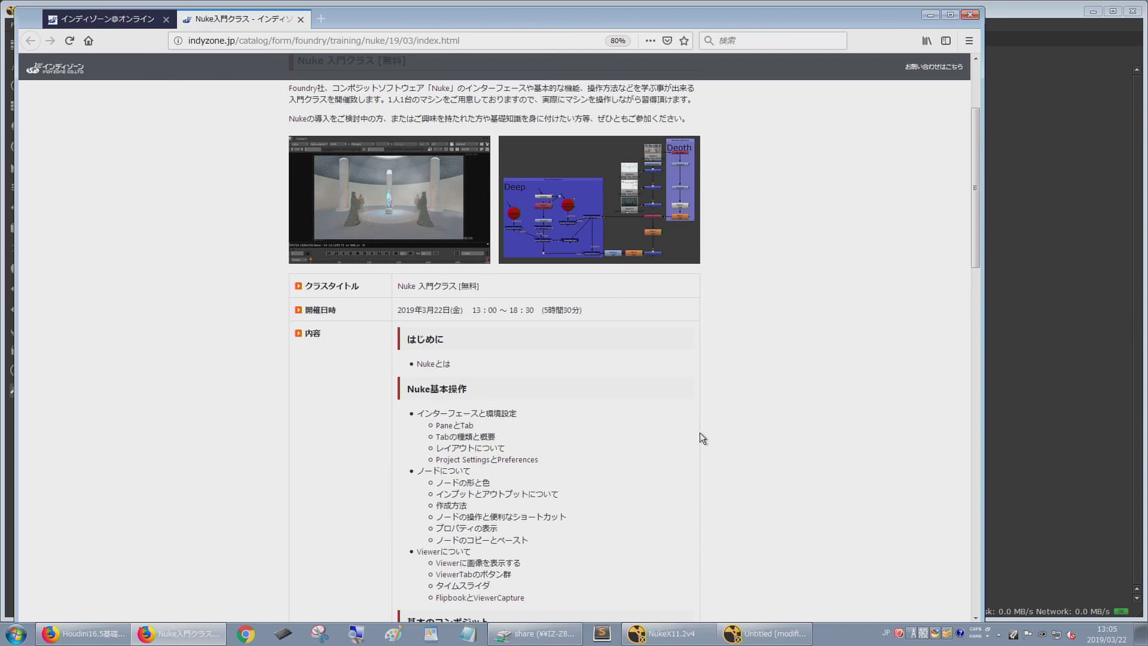
scroll(699, 432, "down", 3)
scroll(696, 439, "down", 6)
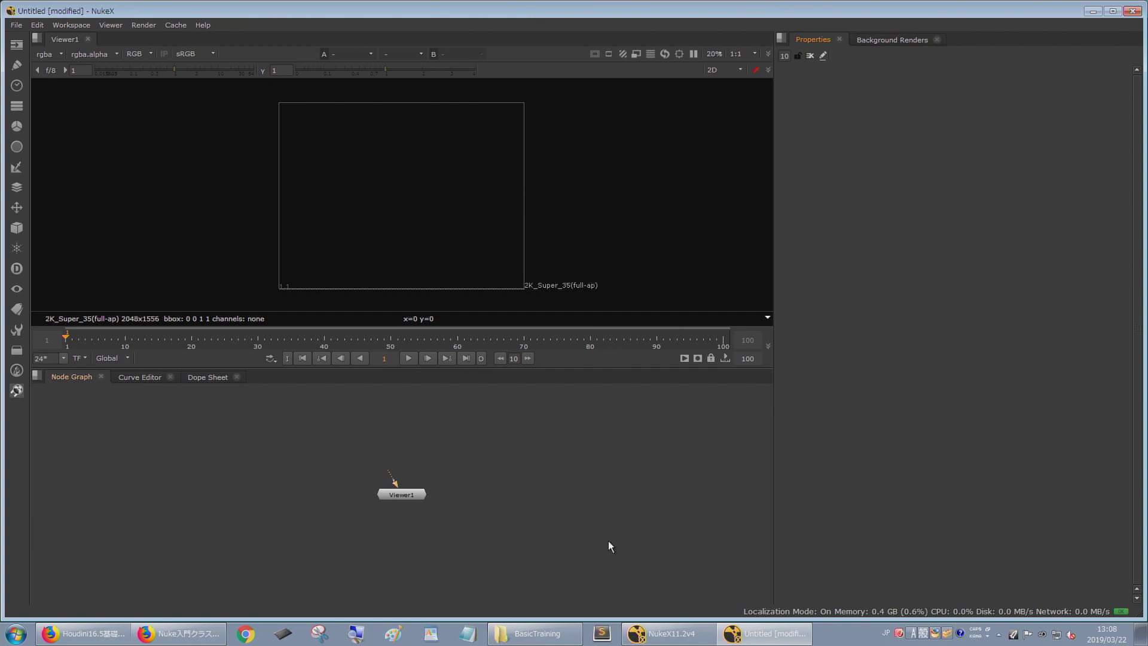
- Move the main NukeX window aside, minimize the NukeX11.2v4 console window and move the main window back
left_click_drag(283, 17, 504, 23)
key("alt+Tab")
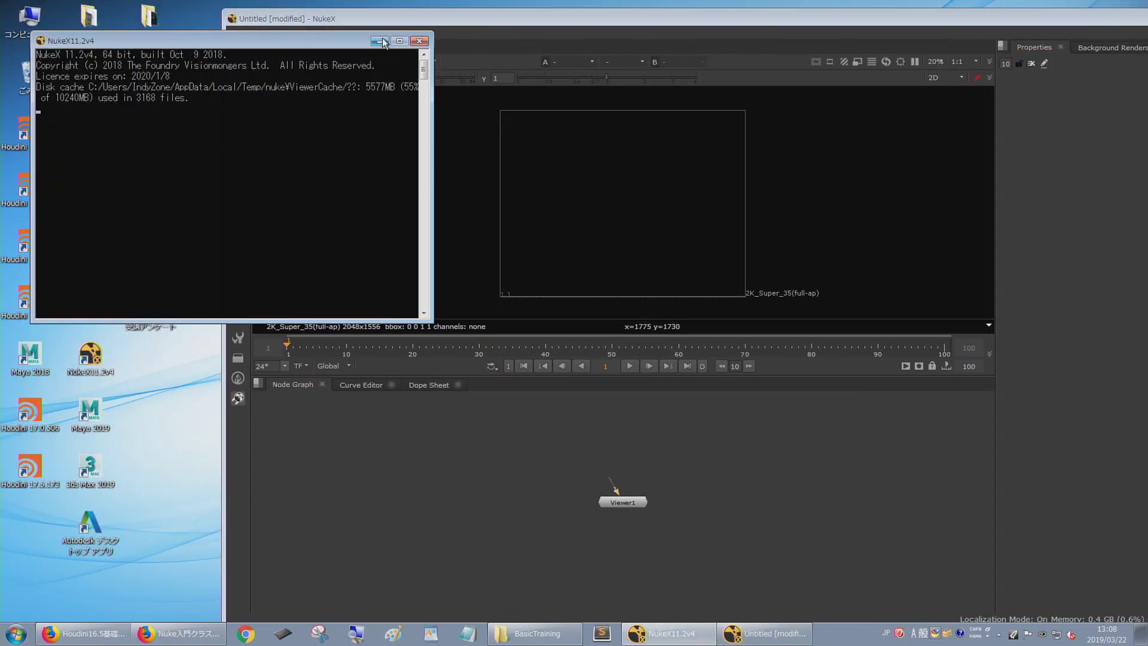
left_click(378, 41)
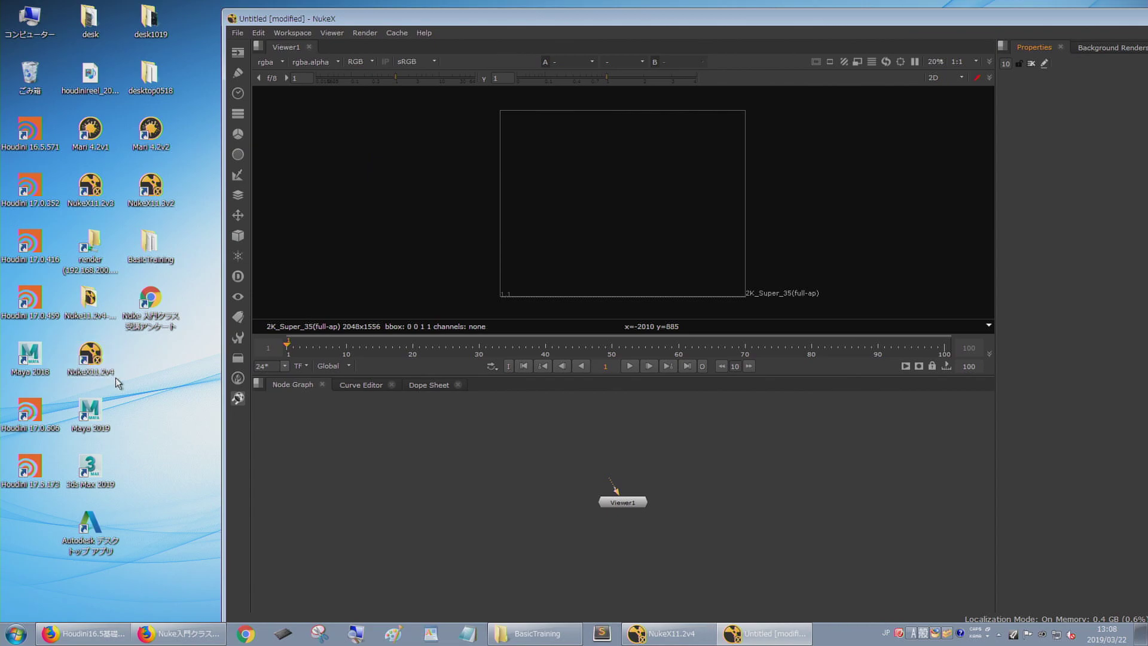
left_click_drag(331, 14, 119, 7)
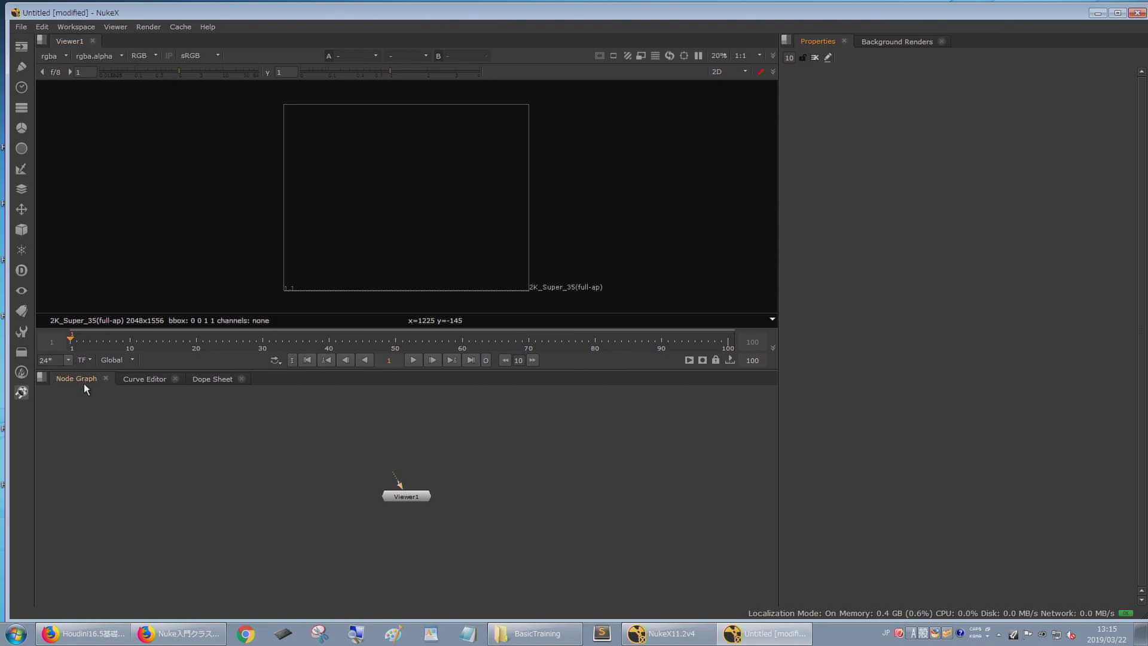
- Examine the Node Graph, Curve Editor and Dope Sheet, as well as Background Renders and Properties
left_click(143, 379)
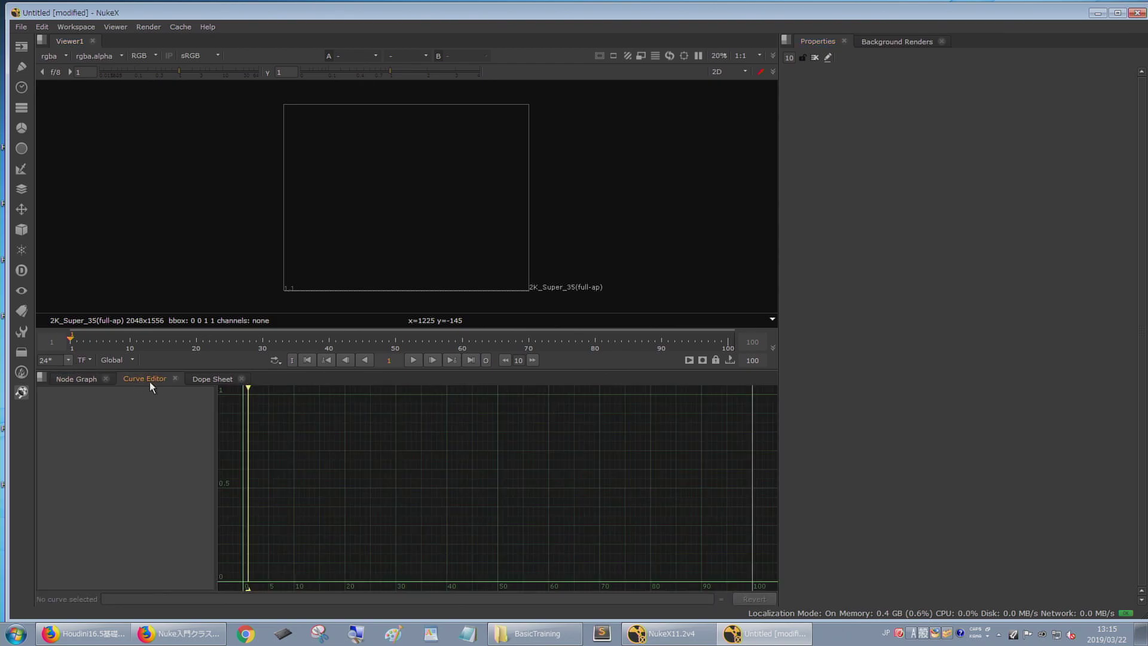
left_click(217, 379)
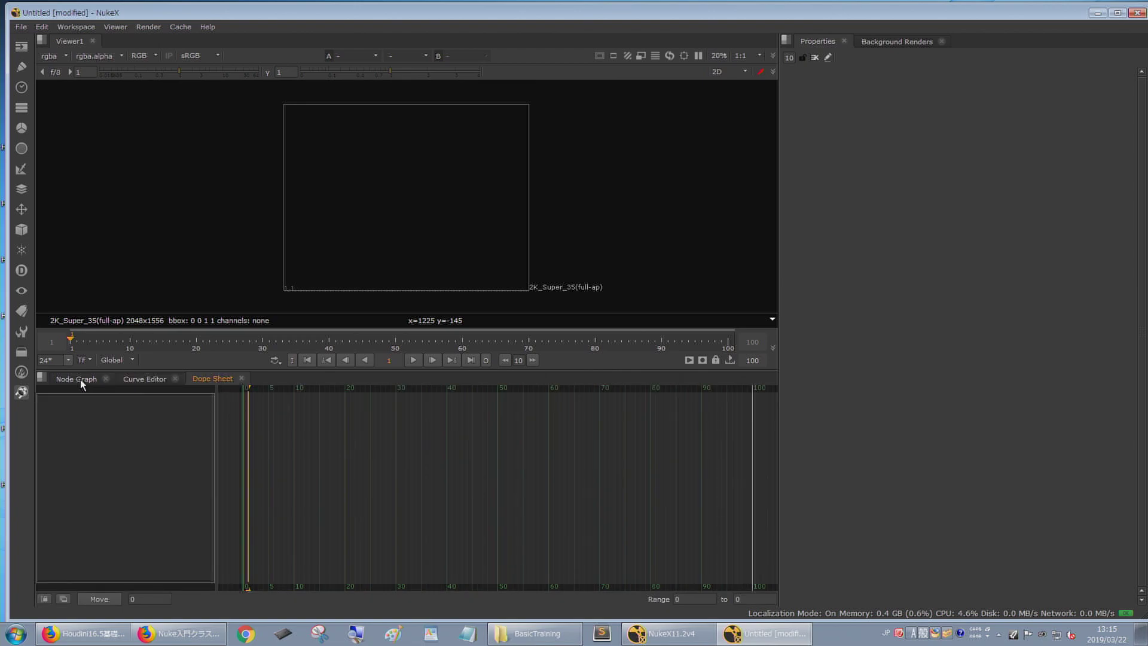
left_click(80, 380)
left_click(133, 382)
left_click(77, 379)
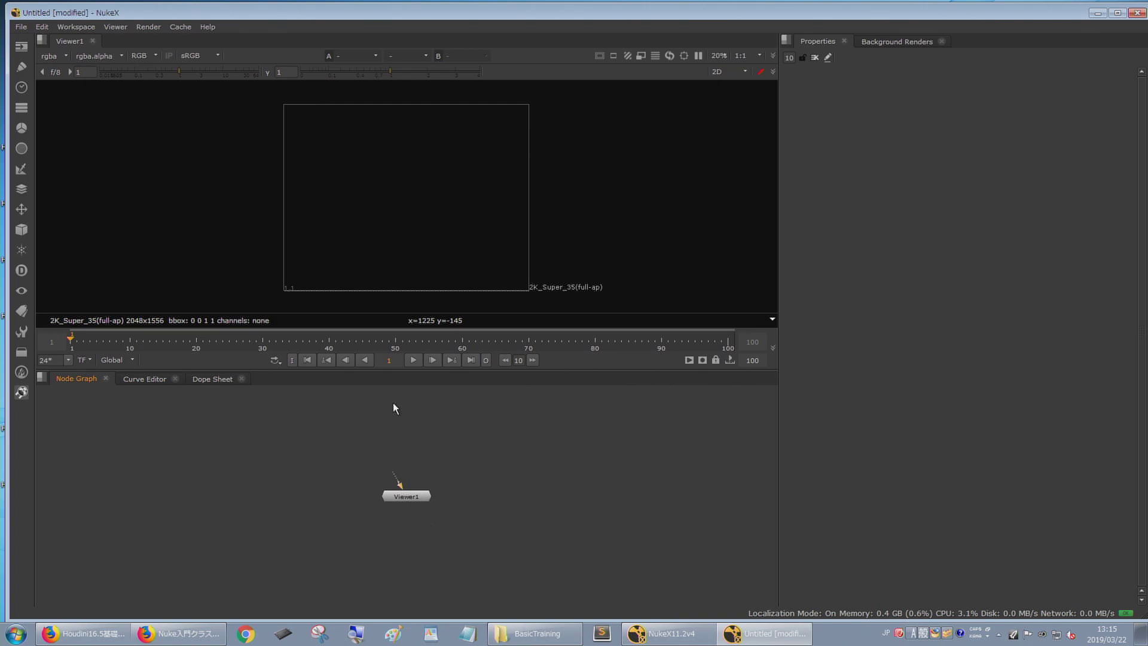
left_click(133, 379)
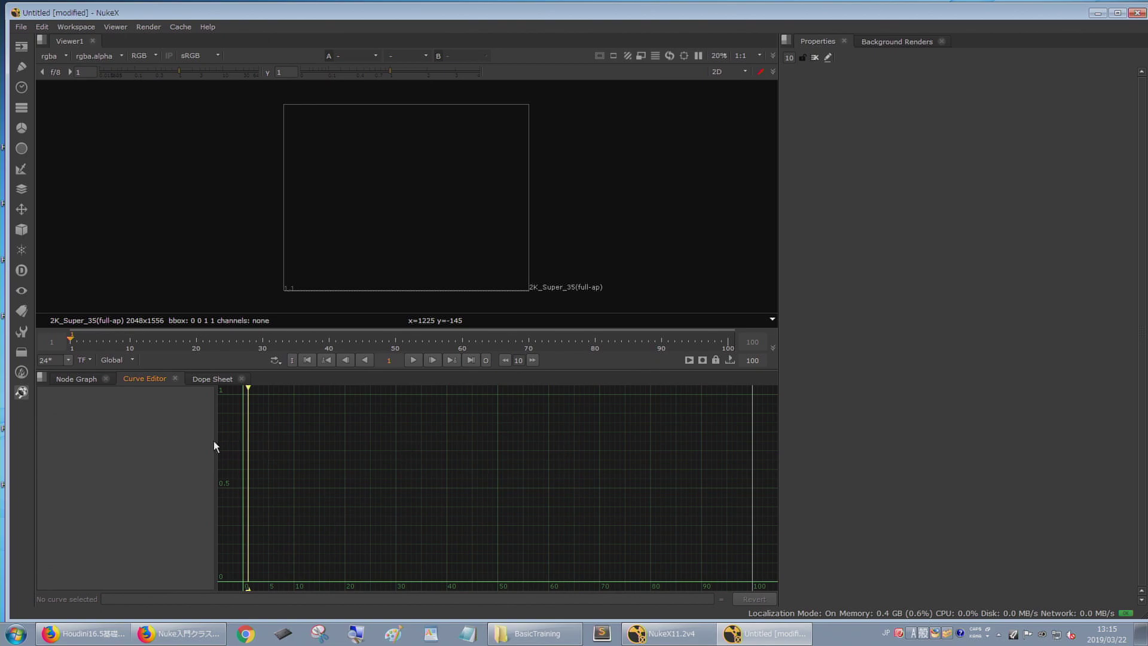
left_click(210, 379)
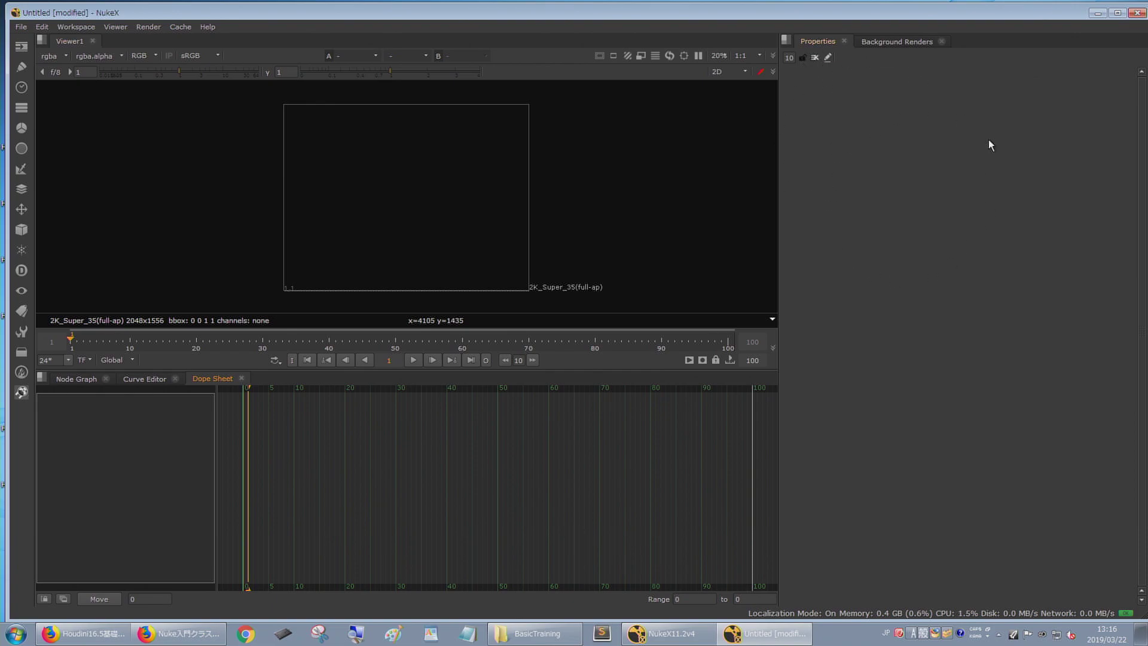
left_click(884, 43)
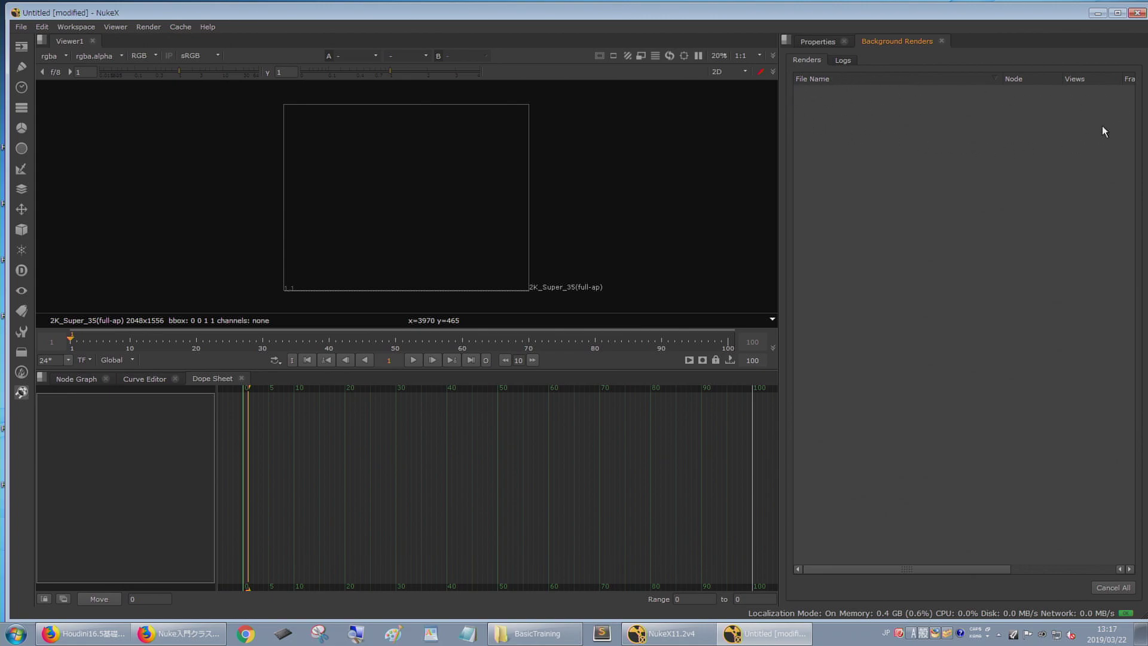
left_click(818, 42)
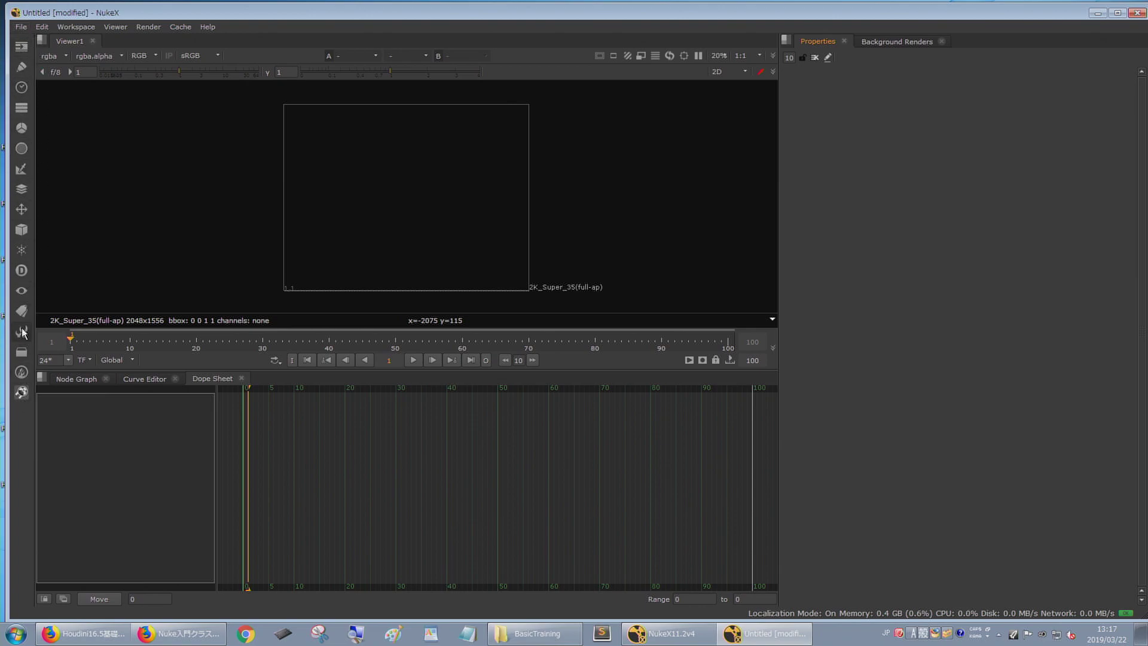
- Examine the hidden tab bar of the node toolbar and the layout options of the Viewer pane
left_click(23, 36)
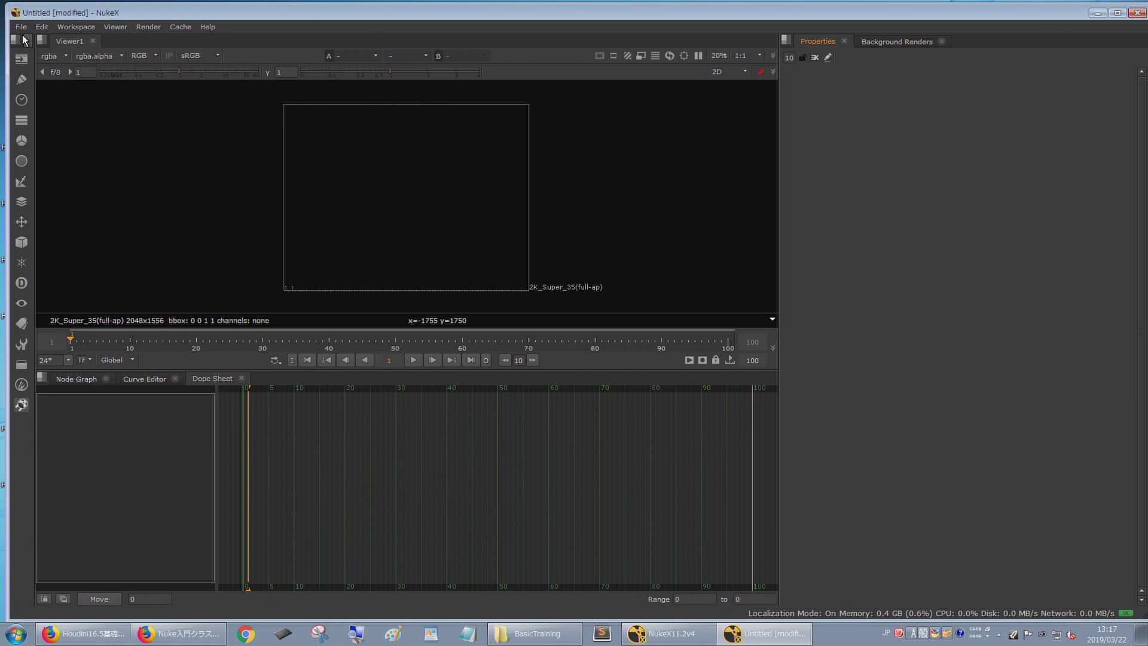
left_click(23, 39)
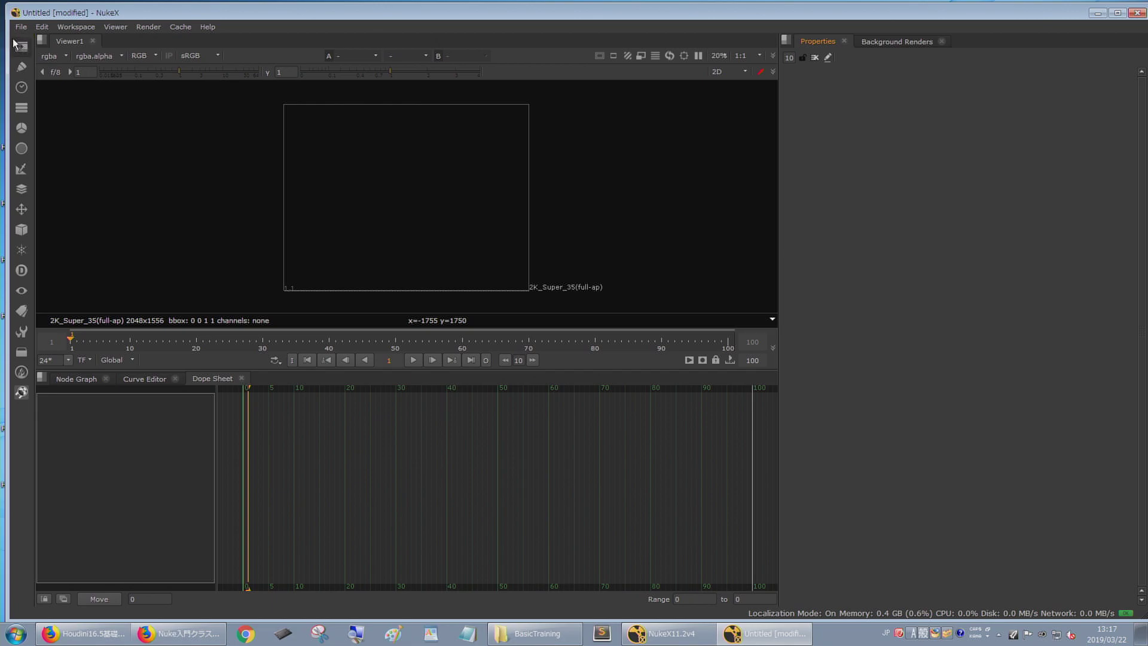
left_click(22, 37)
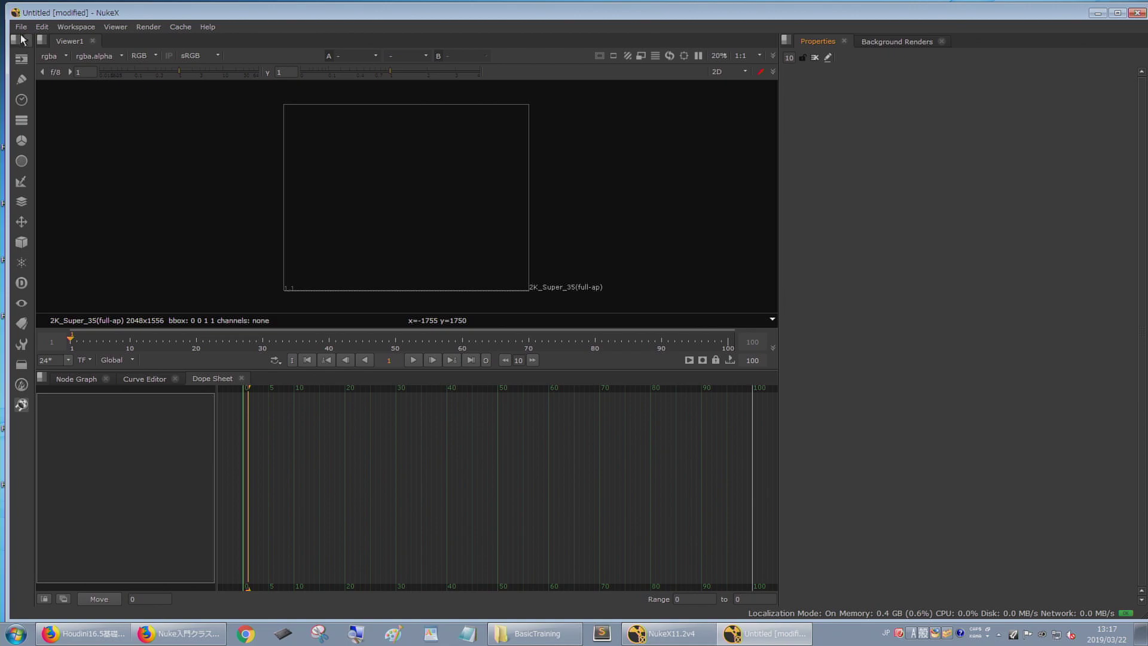
left_click(22, 40)
left_click(41, 39)
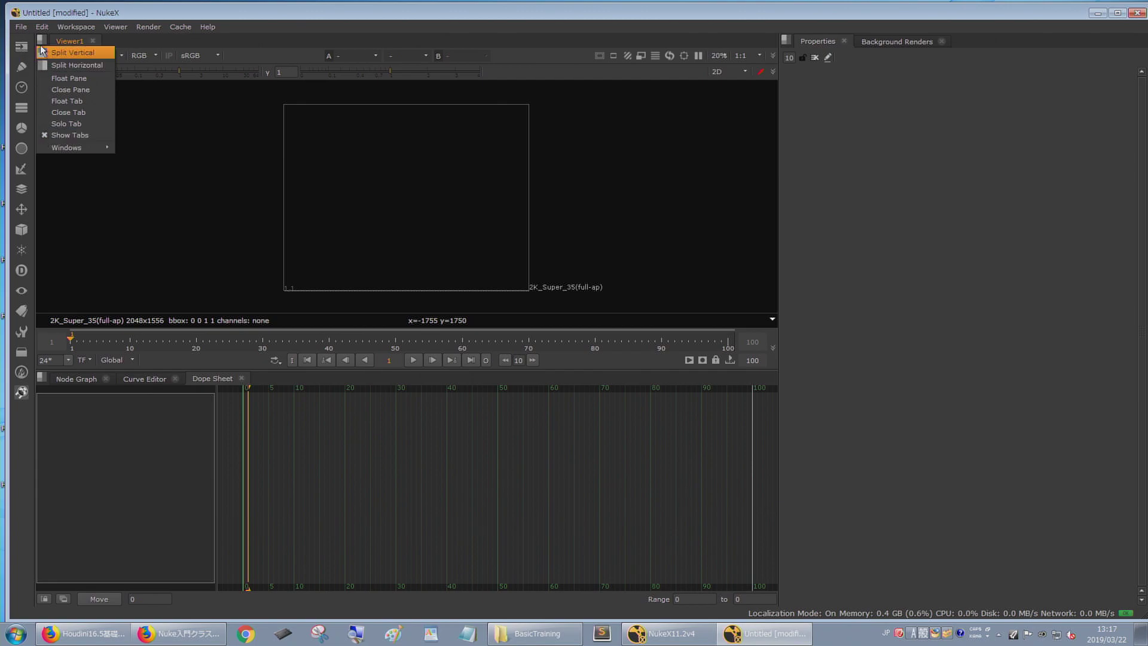
- Widen the node toolbar's pane, check its tab and narrow the pane again
left_click(22, 51)
left_click(22, 49)
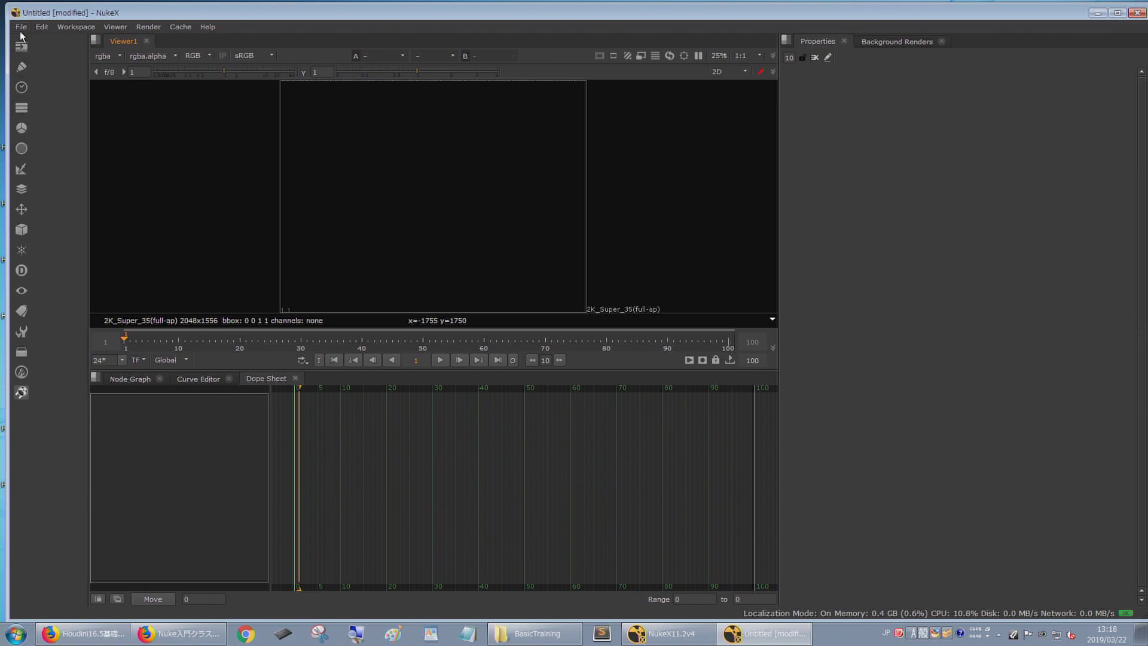
left_click(22, 39)
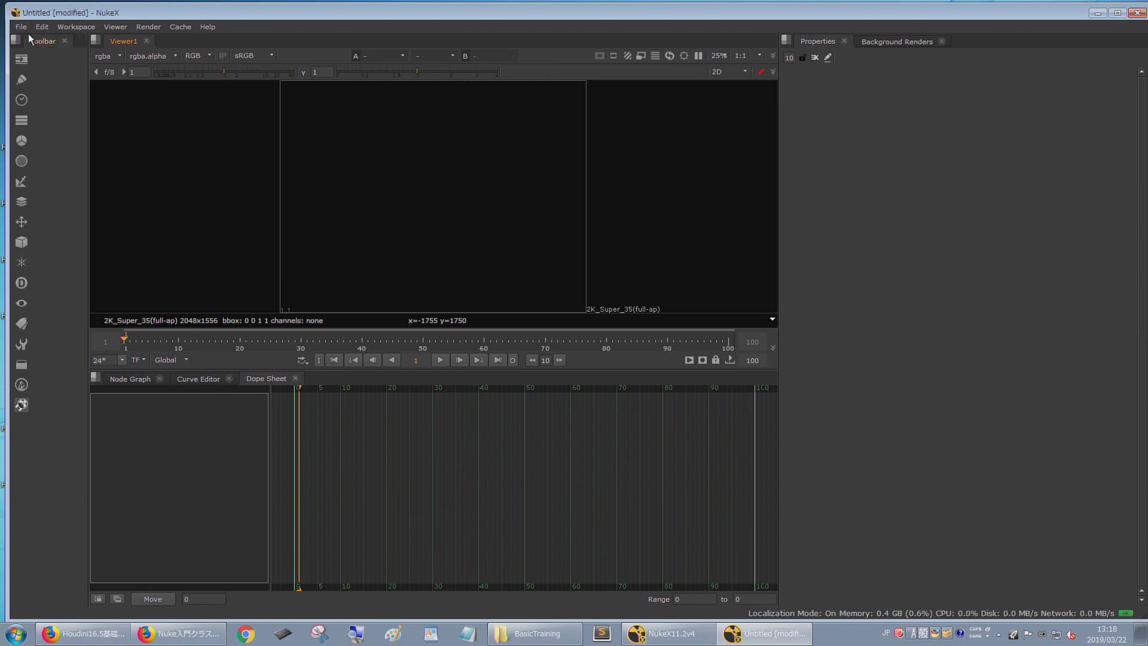
left_click(31, 38)
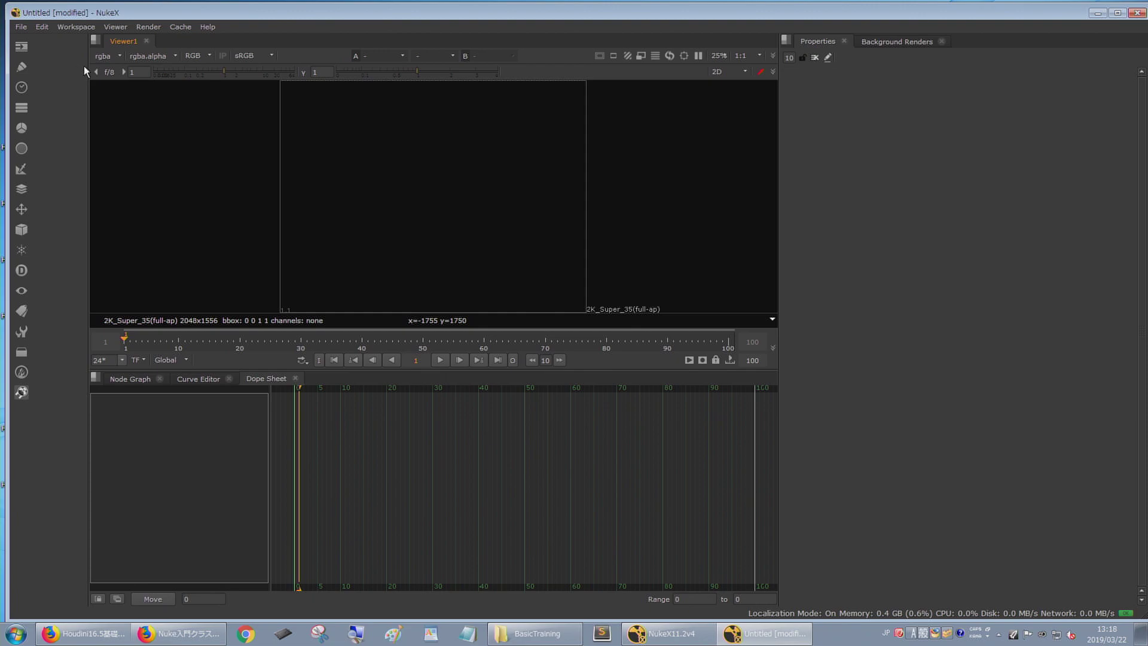
left_click_drag(87, 70, 39, 69)
- View the list of Image nodes offered by the node toolbar
left_click(22, 48)
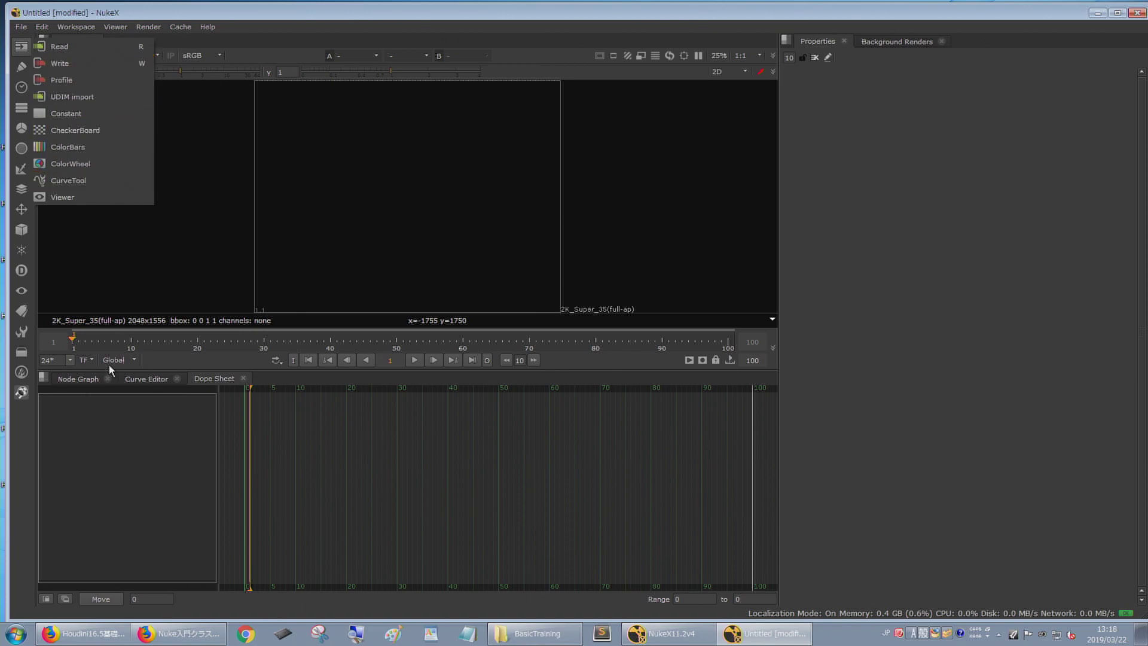
left_click(134, 256)
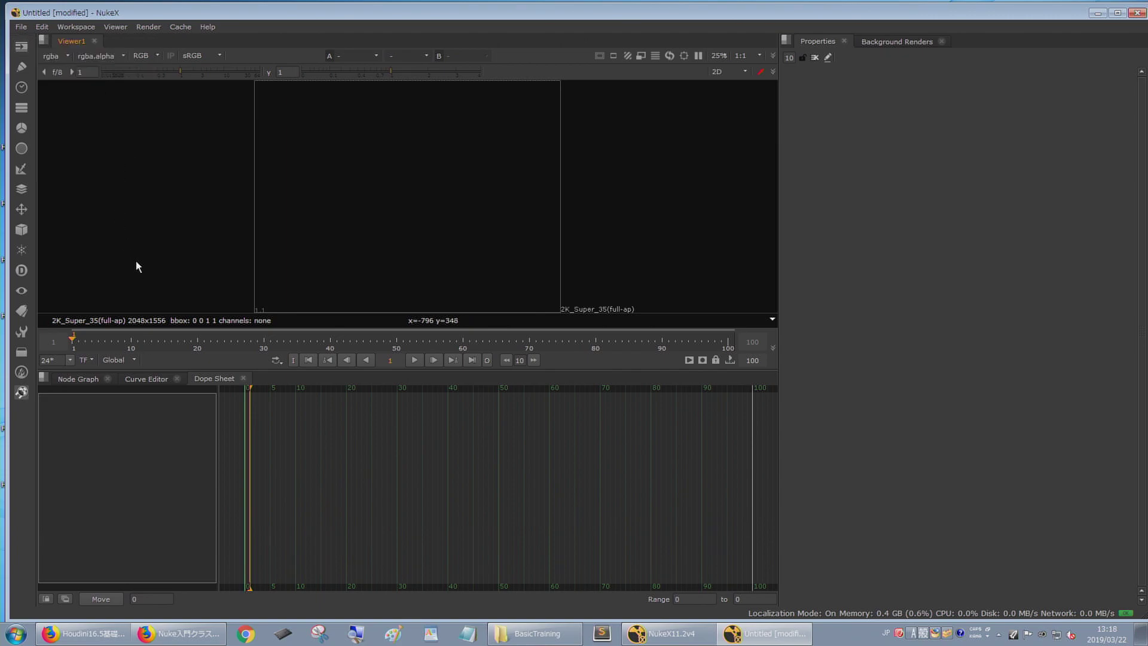
- Bring up the Node Graph and close it in its pane
left_click(75, 379)
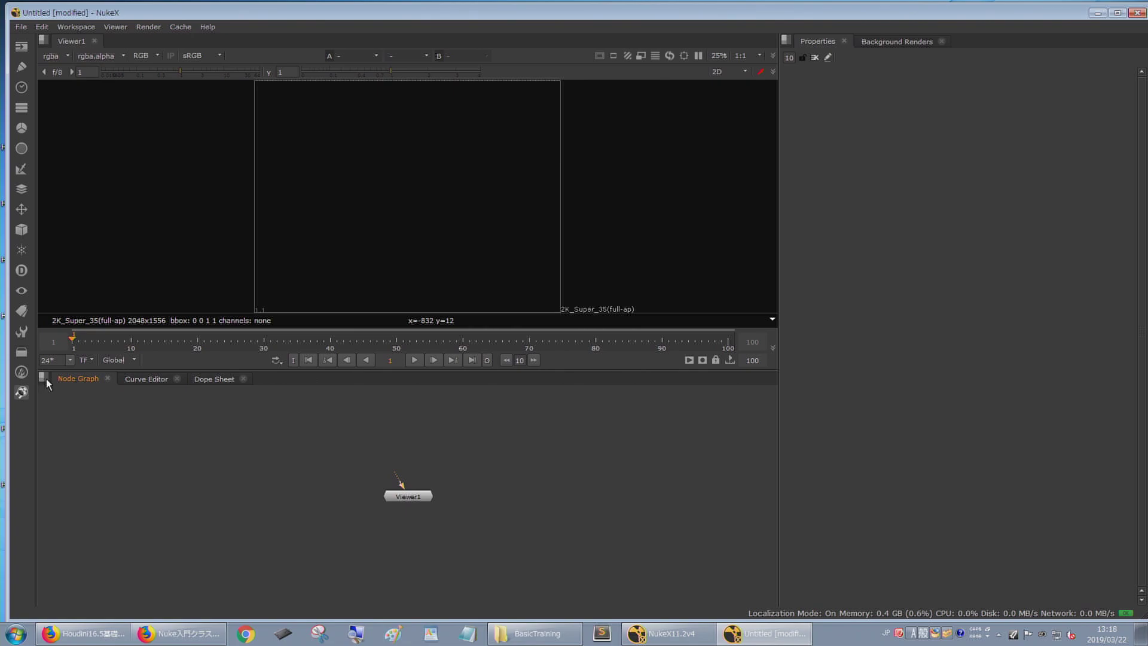
left_click(109, 379)
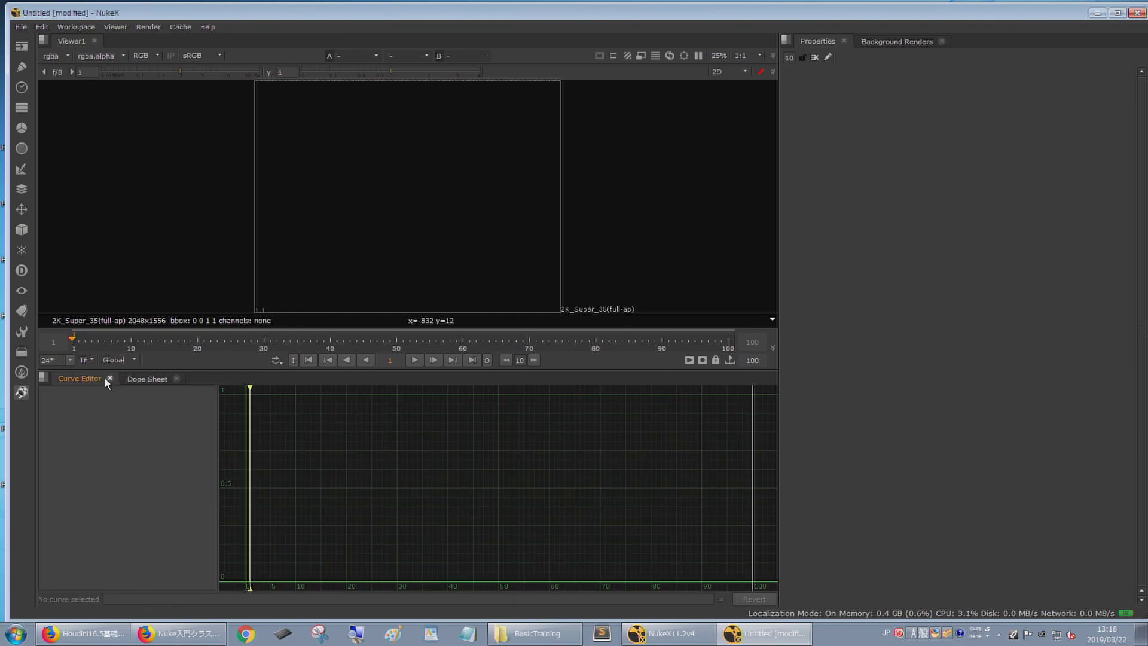
- Add the Node Graph back to the pane with the Curve Editor and place it first in the order
left_click(44, 379)
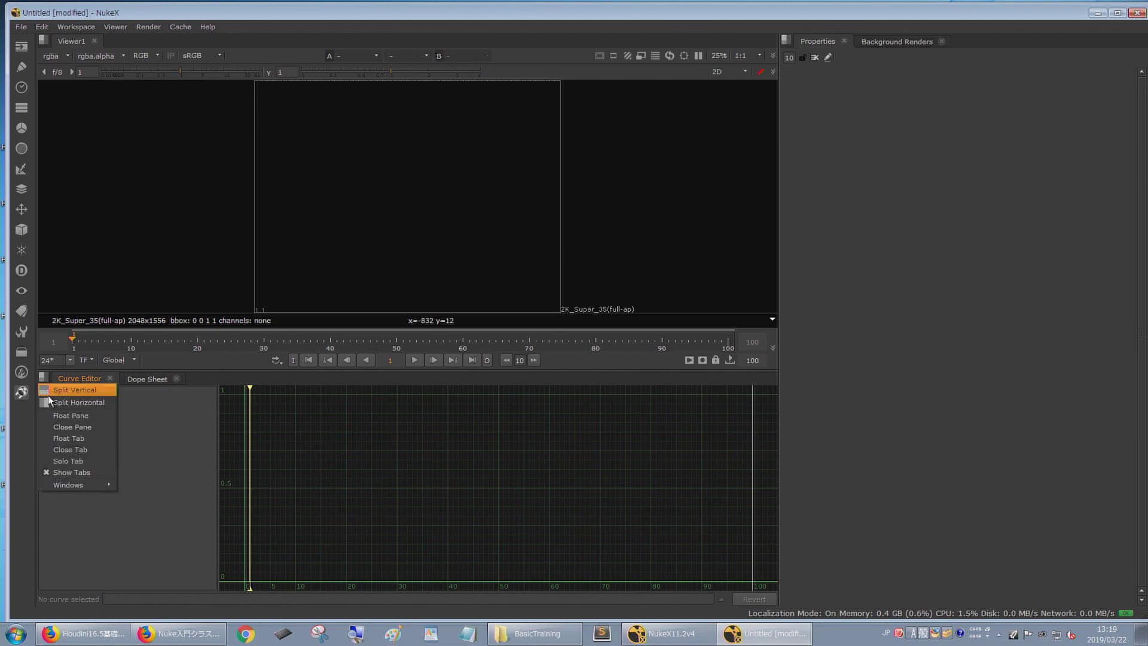
mouse_move(69, 485)
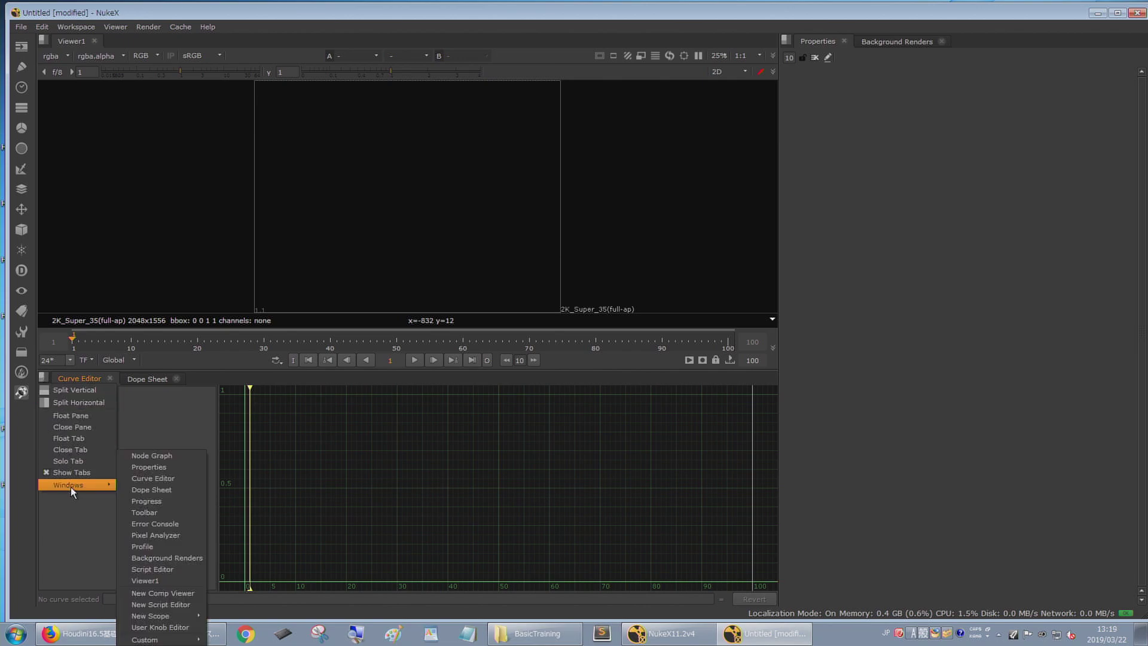
left_click(135, 457)
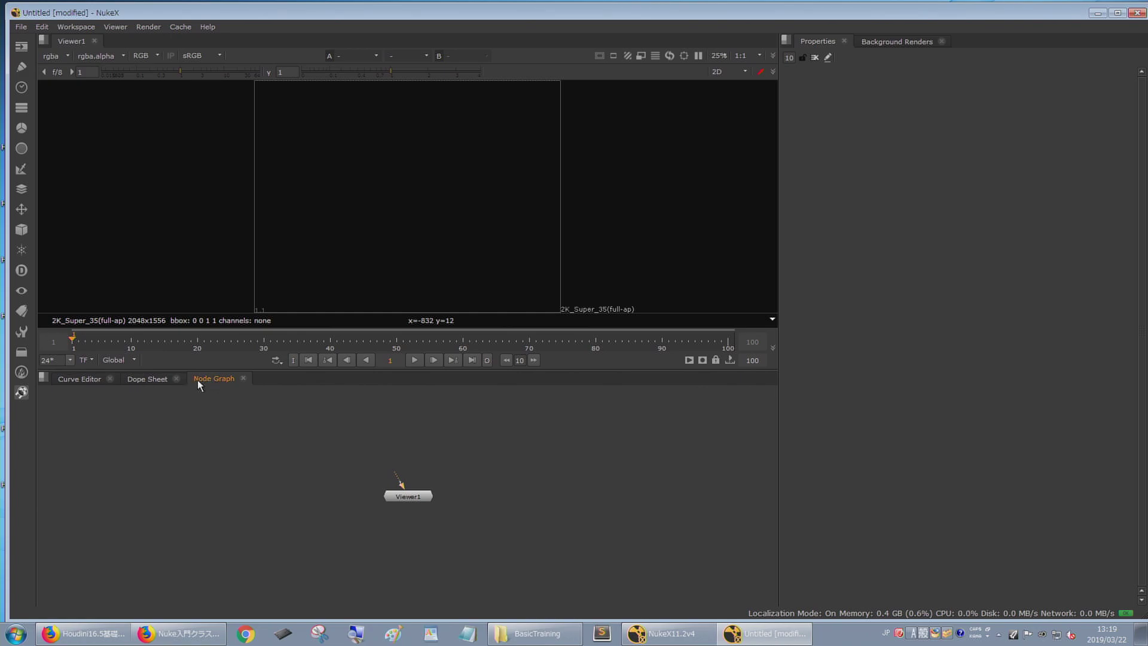
left_click_drag(210, 378, 88, 381)
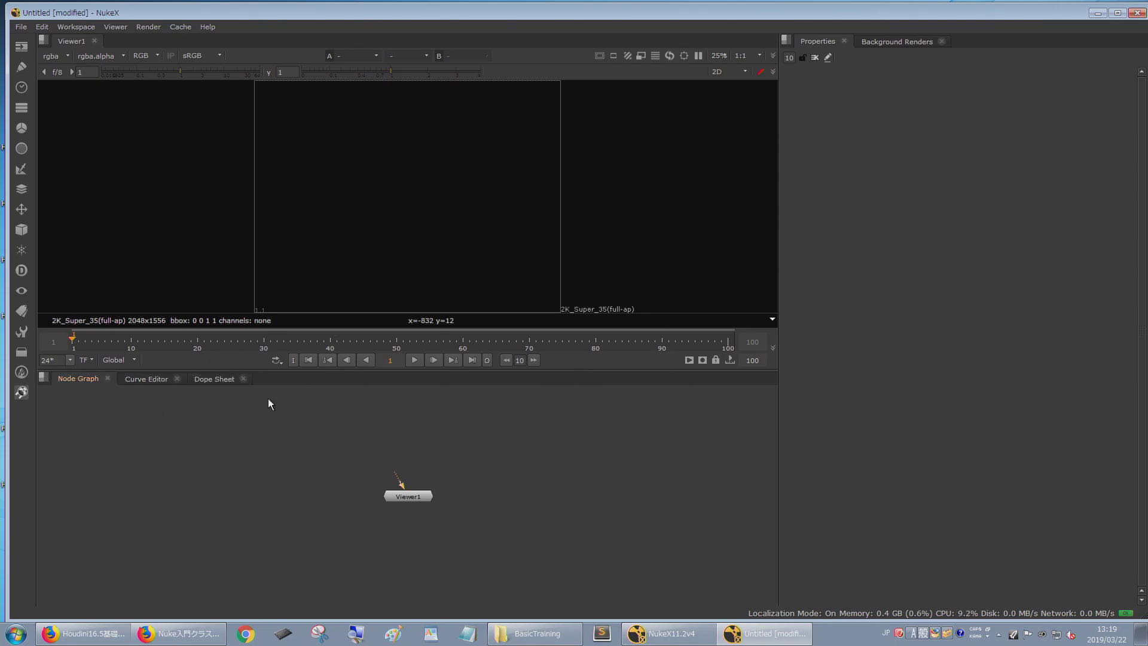
- View the layout options of the Node Graph pane and of the Viewer pane
left_click(44, 377)
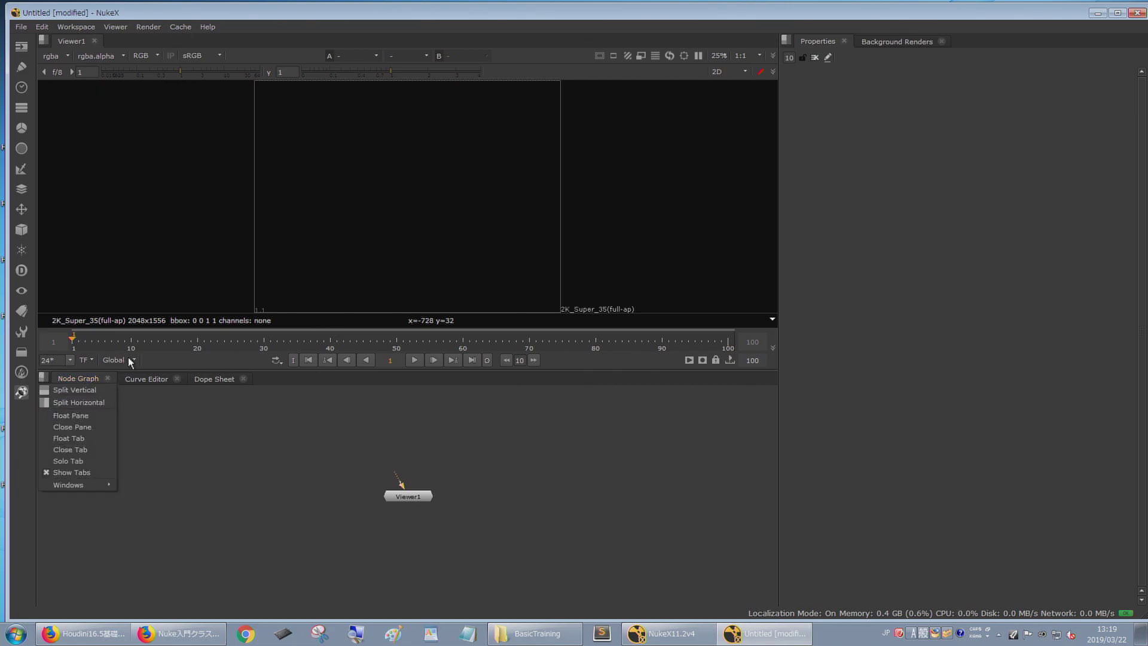
left_click(120, 196)
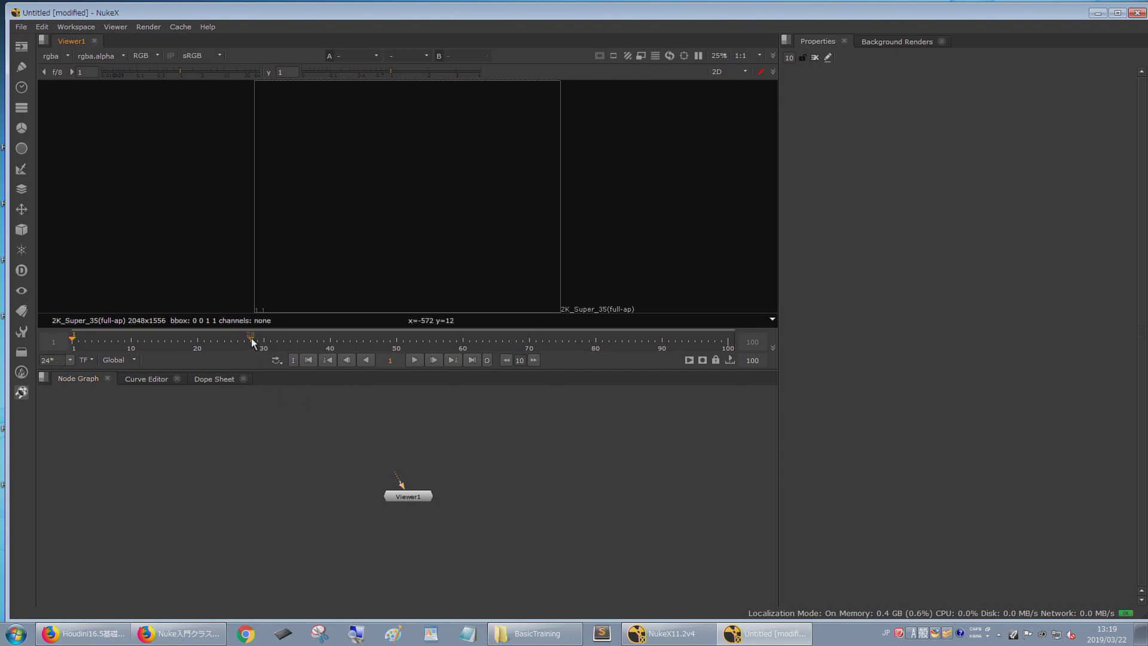
left_click(46, 42)
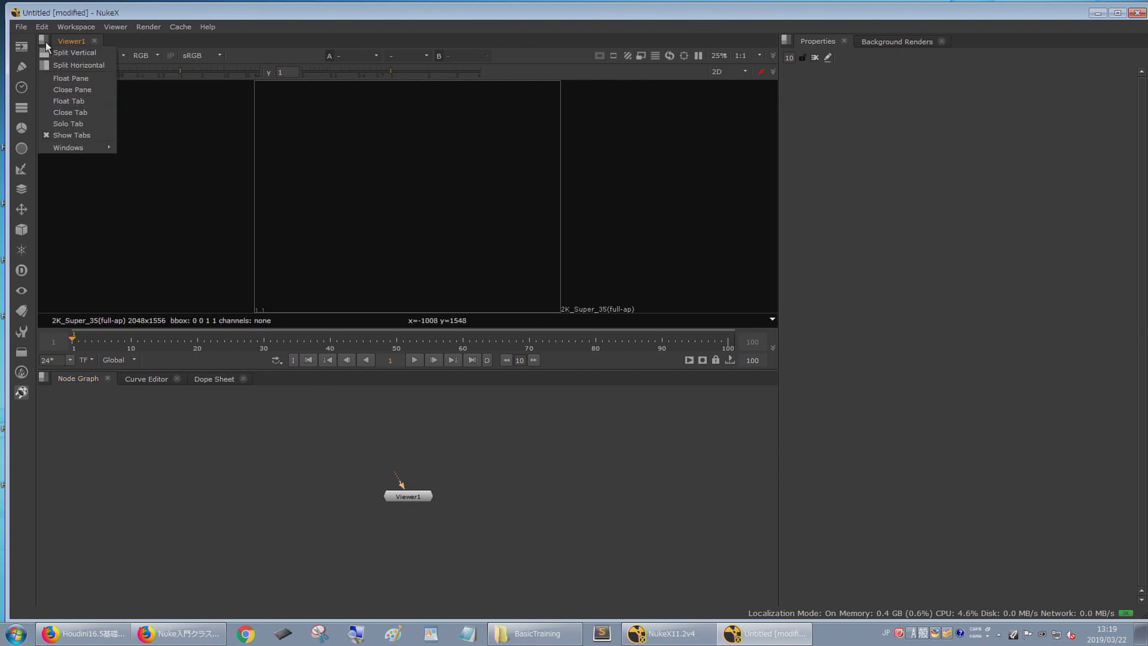
left_click(41, 37)
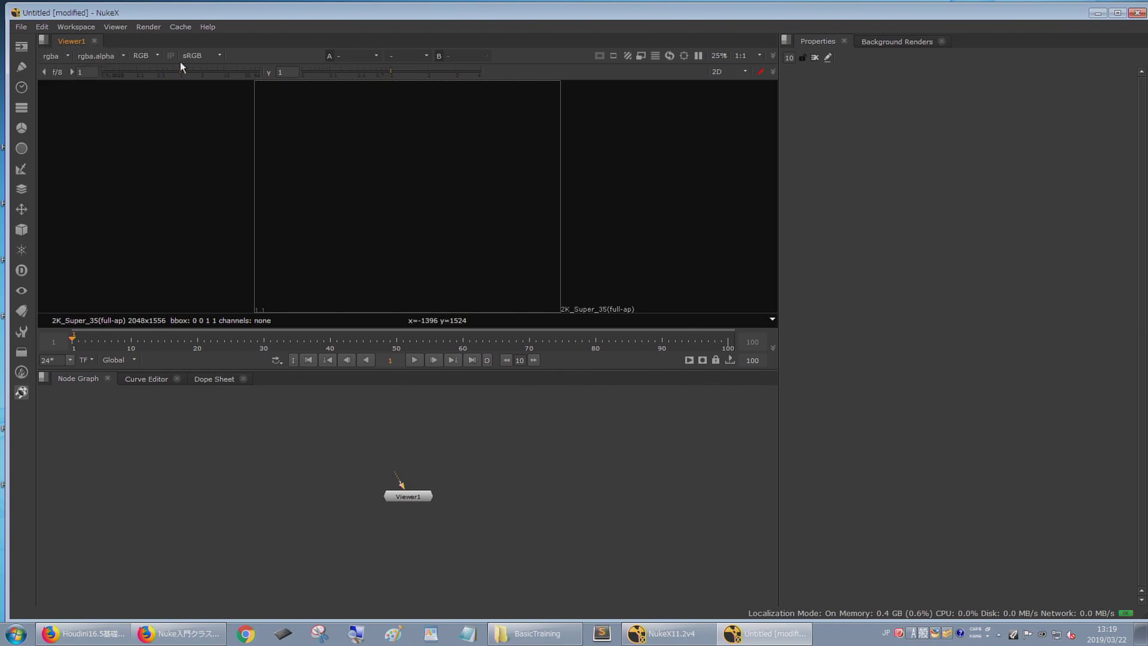
- Apply the Compositing workspace to the interface layout
left_click(69, 27)
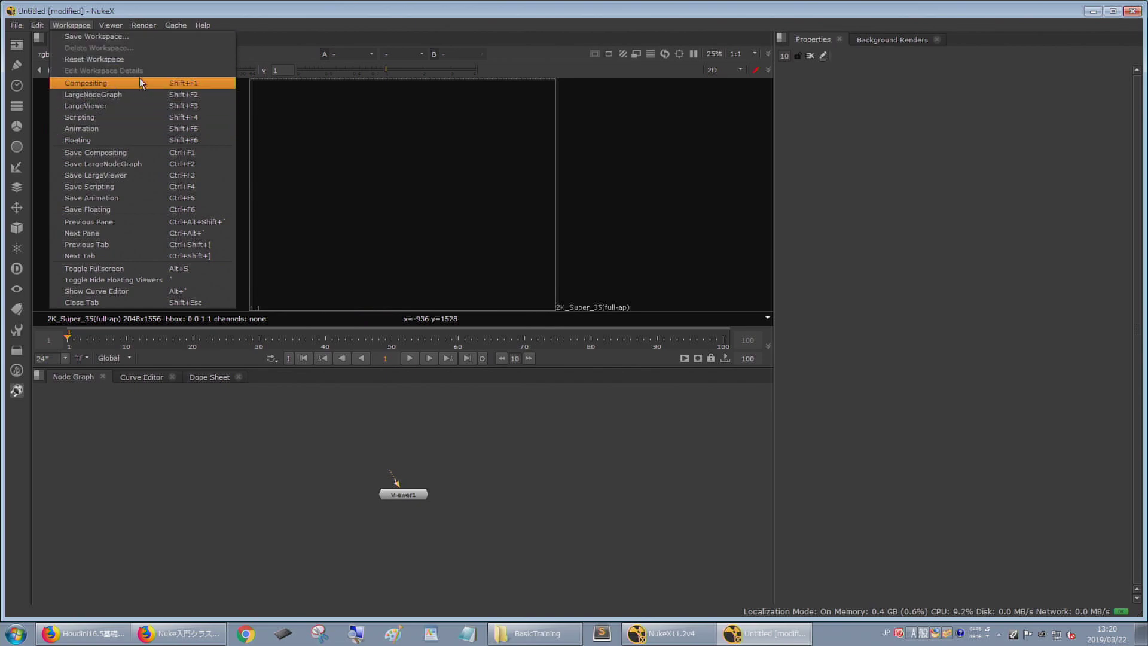
left_click(98, 82)
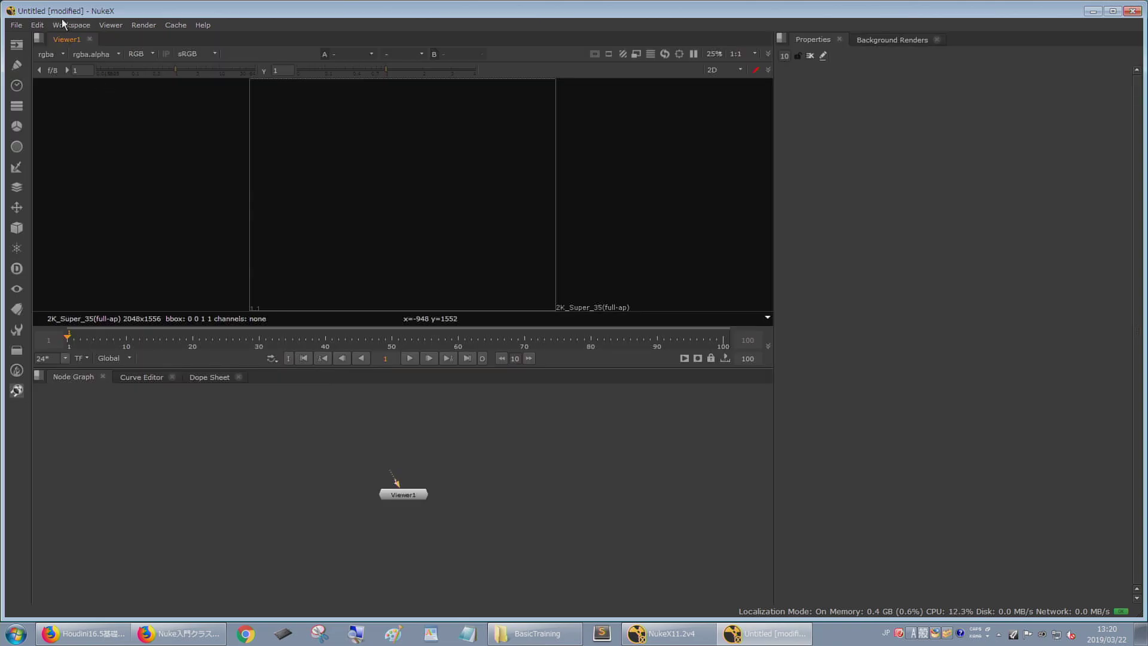
left_click(71, 25)
left_click(87, 82)
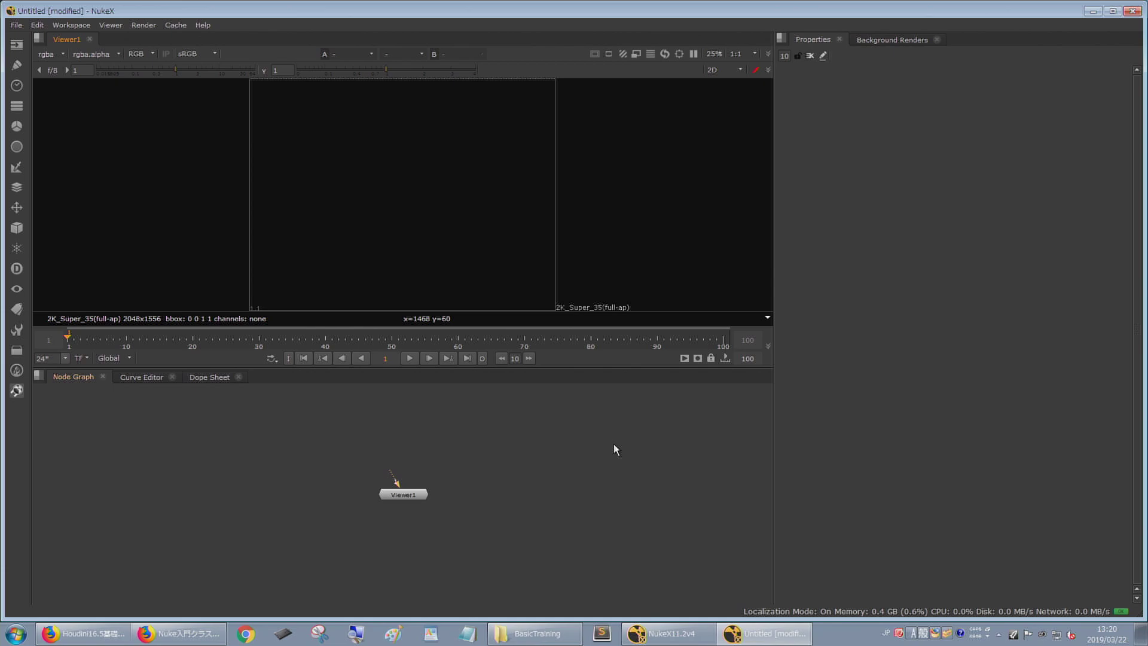
- Open the Project Settings and look through the Root, Color, Views and Python pages
key("s")
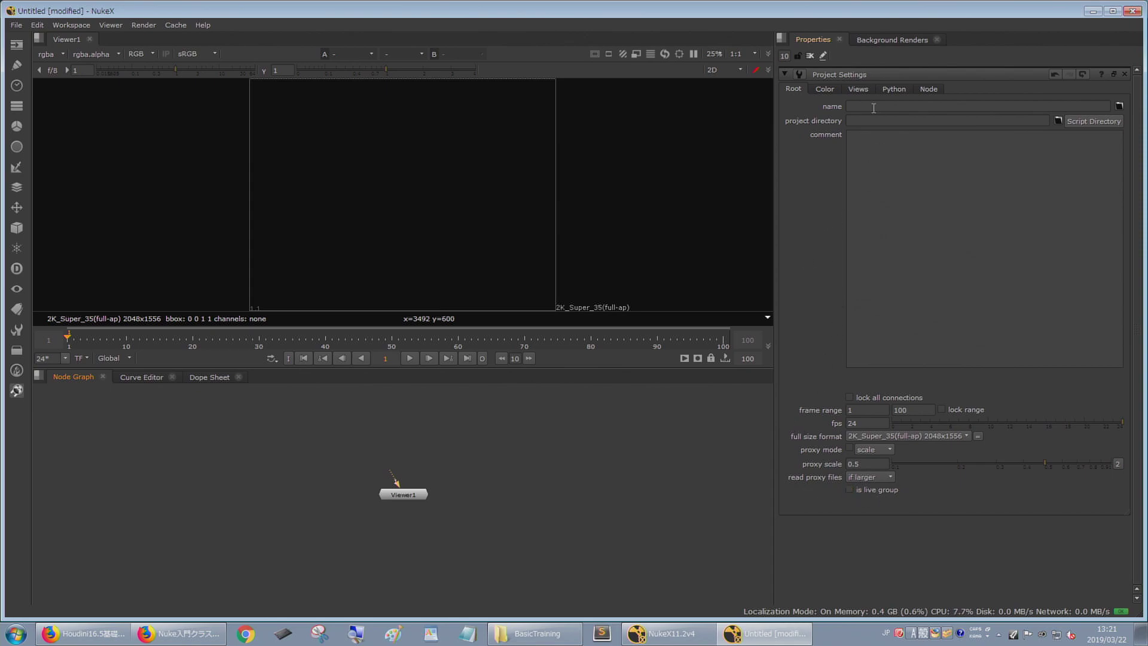
left_click(821, 90)
left_click(858, 88)
left_click(823, 89)
left_click(865, 88)
left_click(891, 90)
left_click(836, 90)
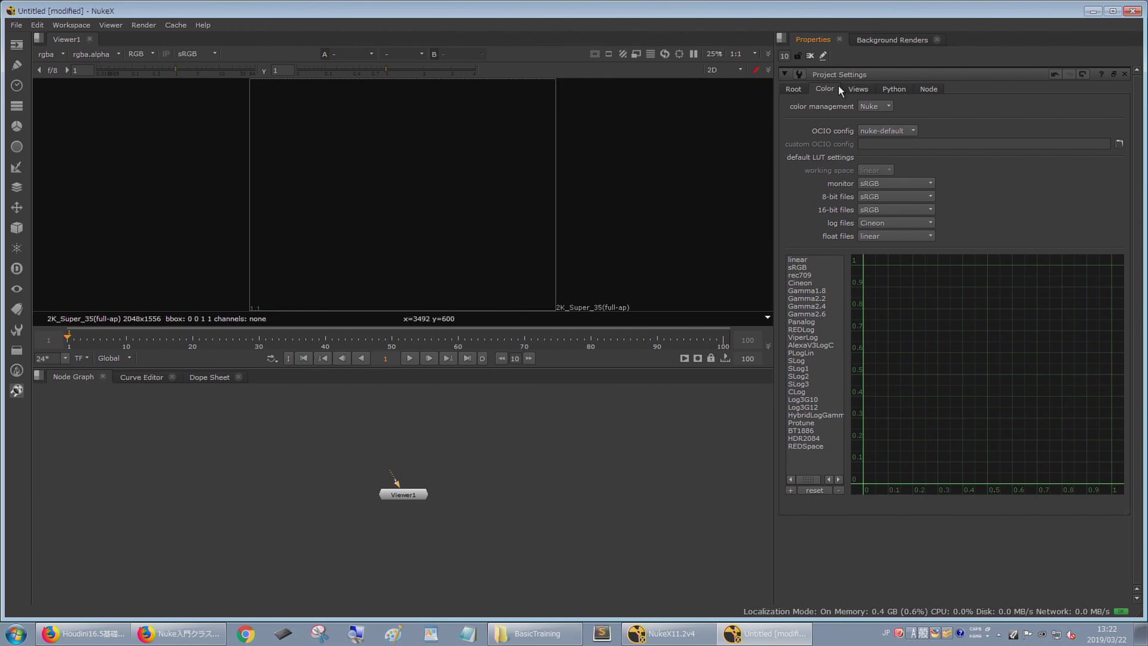
left_click(796, 90)
left_click(823, 89)
left_click(791, 90)
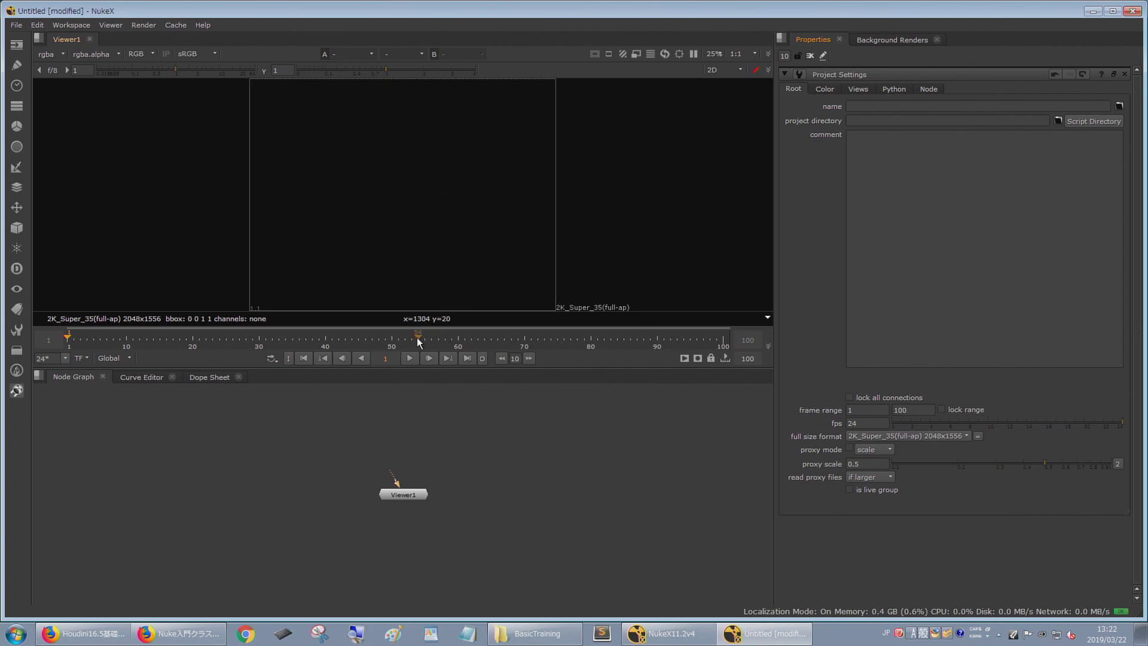
- Open the Preferences and examine the autosave timing and autosave comp filename settings on the General page
key("shift+s")
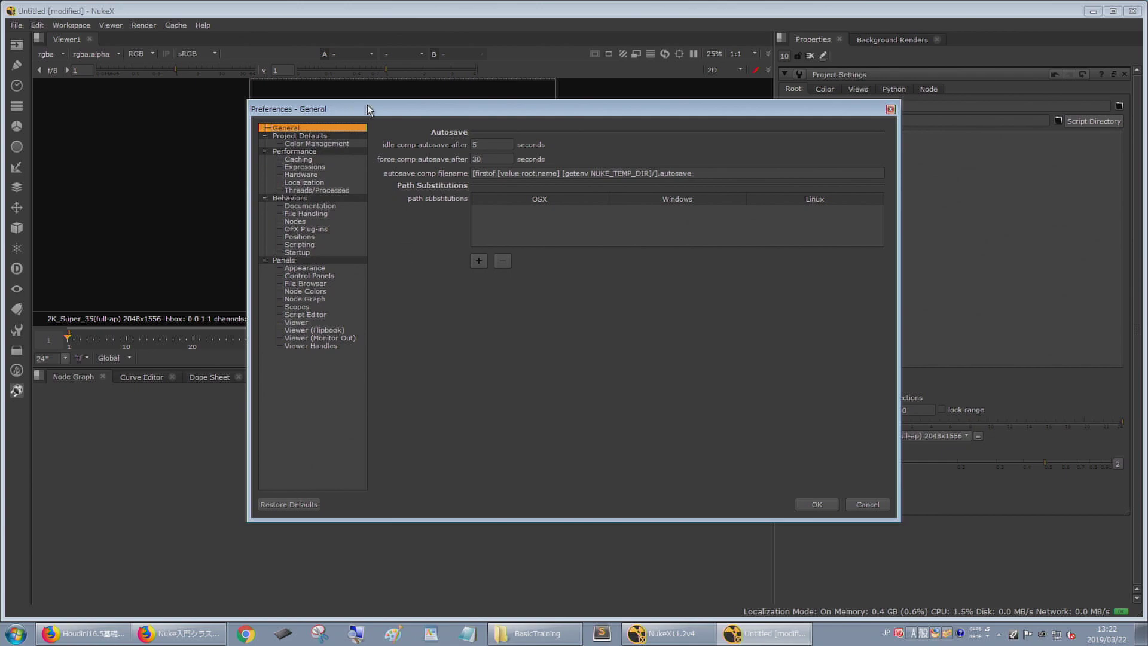
left_click_drag(376, 109, 309, 103)
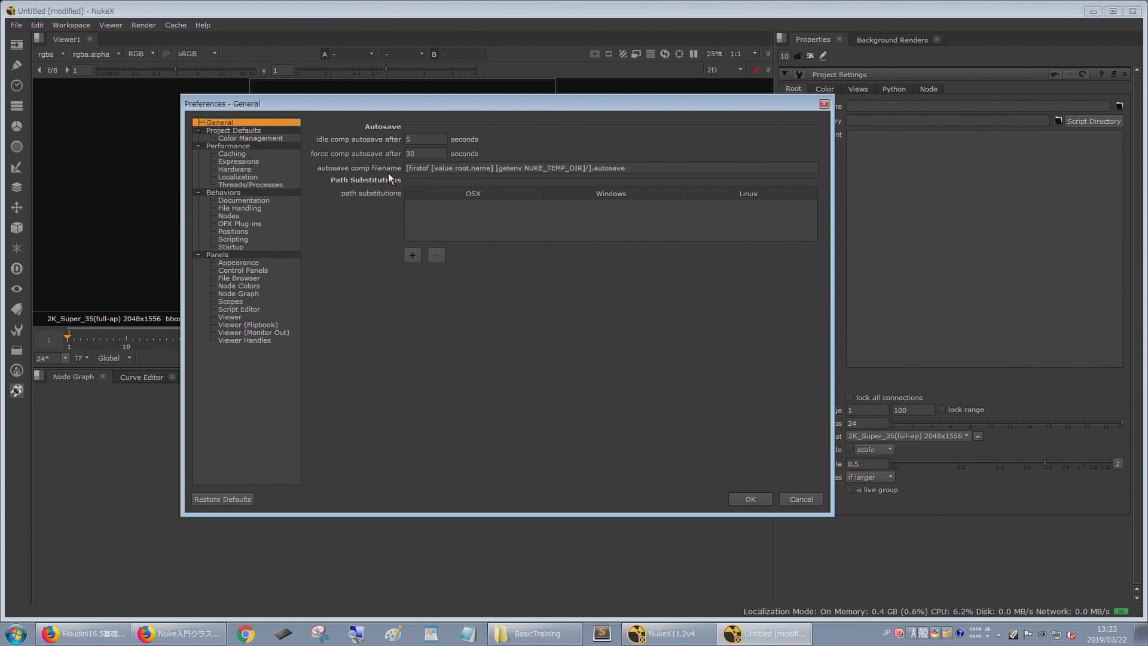
triple_click(658, 170)
left_click(644, 167)
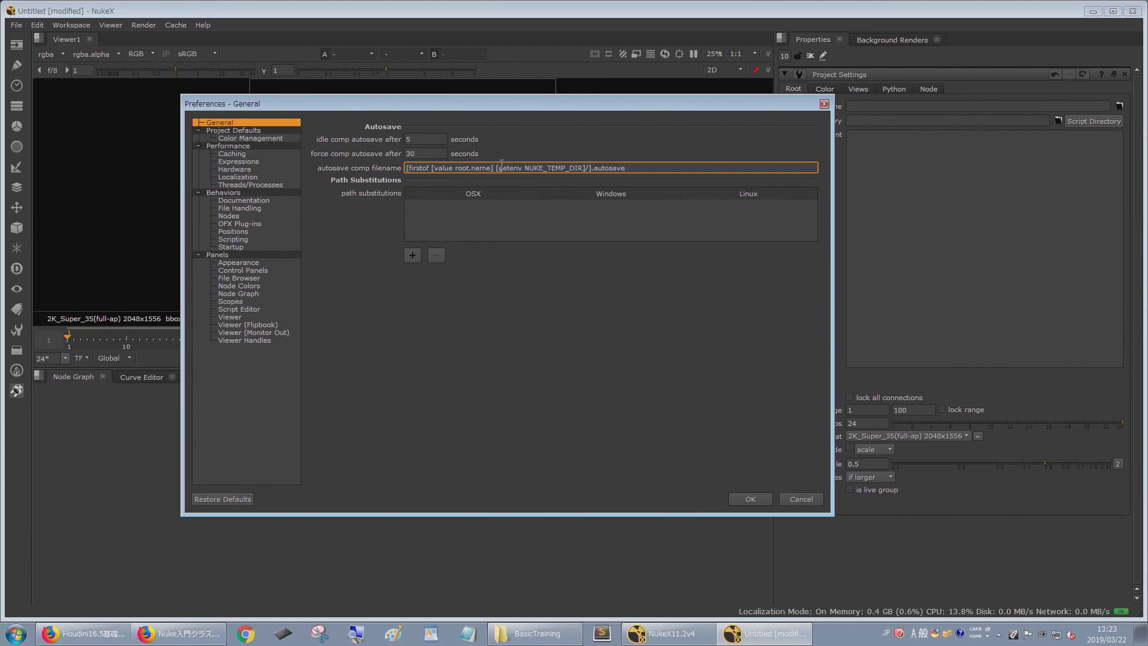
- Look through the Color Management, Caching, Localization and Threads/Processes preferences
left_click(272, 138)
left_click(235, 155)
left_click(256, 139)
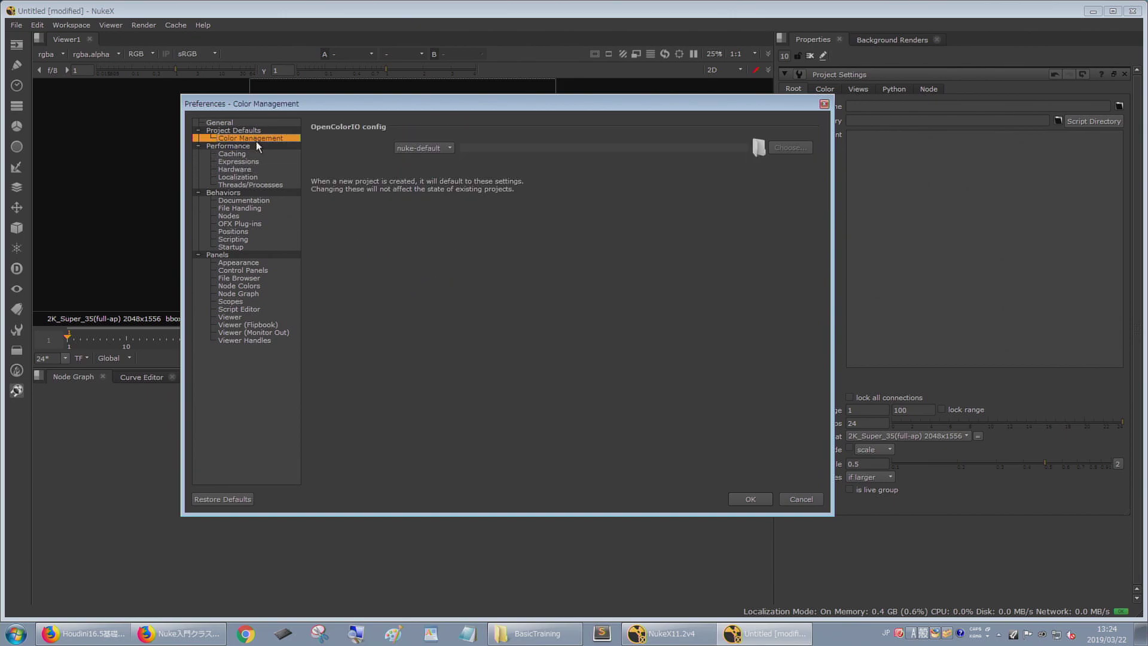
left_click(268, 177)
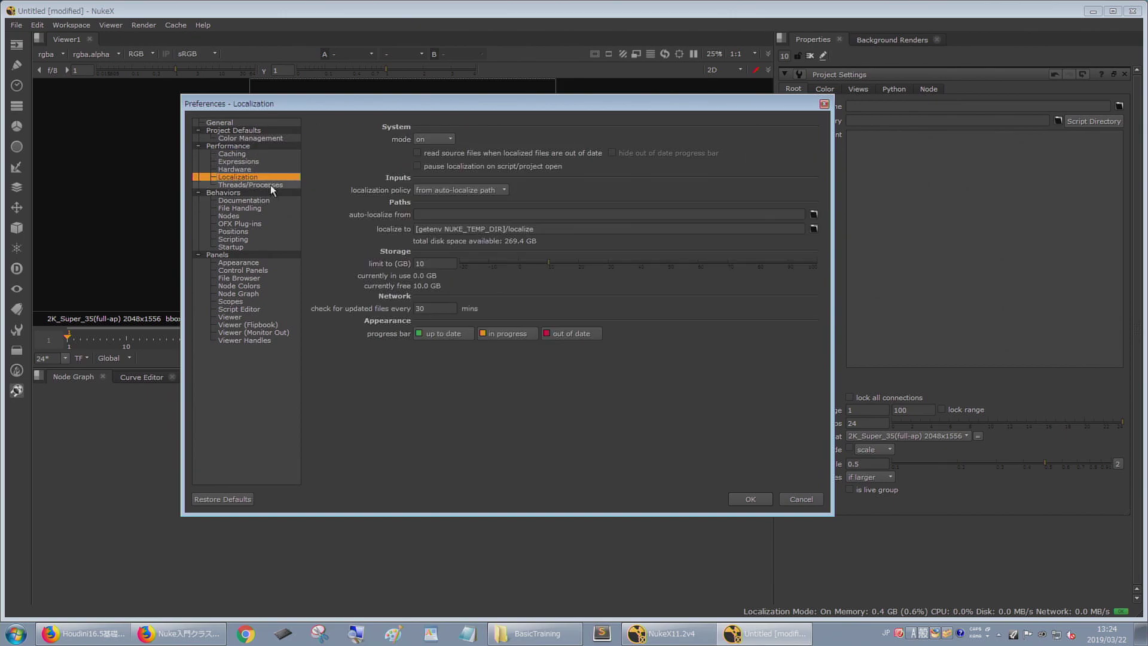
left_click(270, 185)
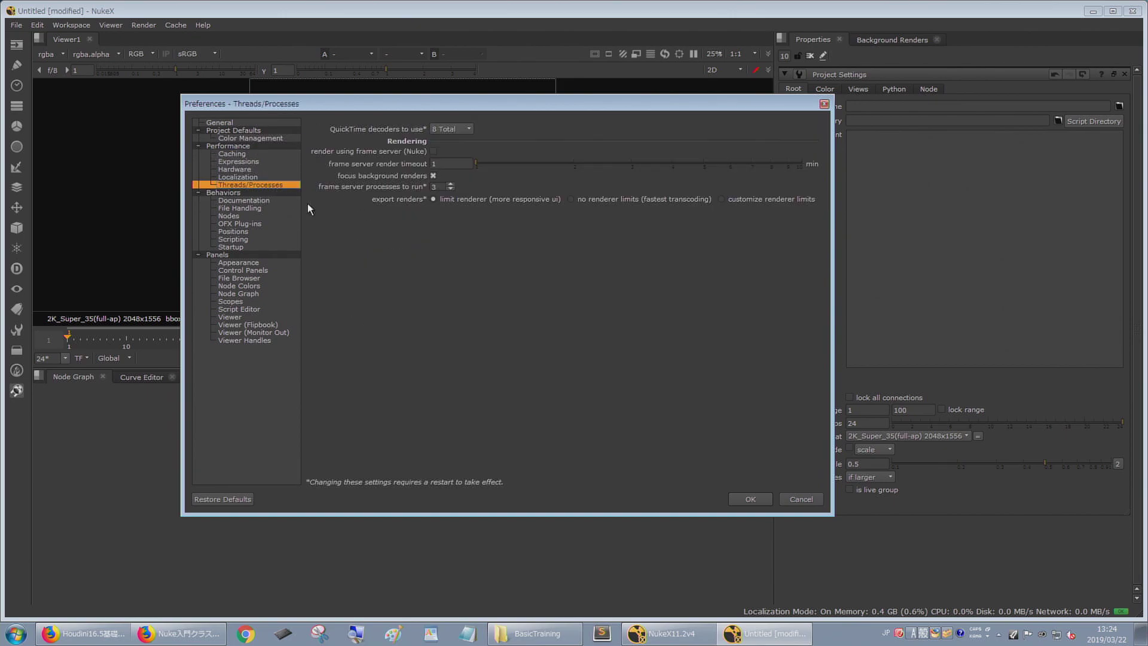
- Look through the Behaviors preferences, including Documentation, Nodes, OFX Plug-ins, Positions and Startup
left_click(248, 203)
left_click(248, 215)
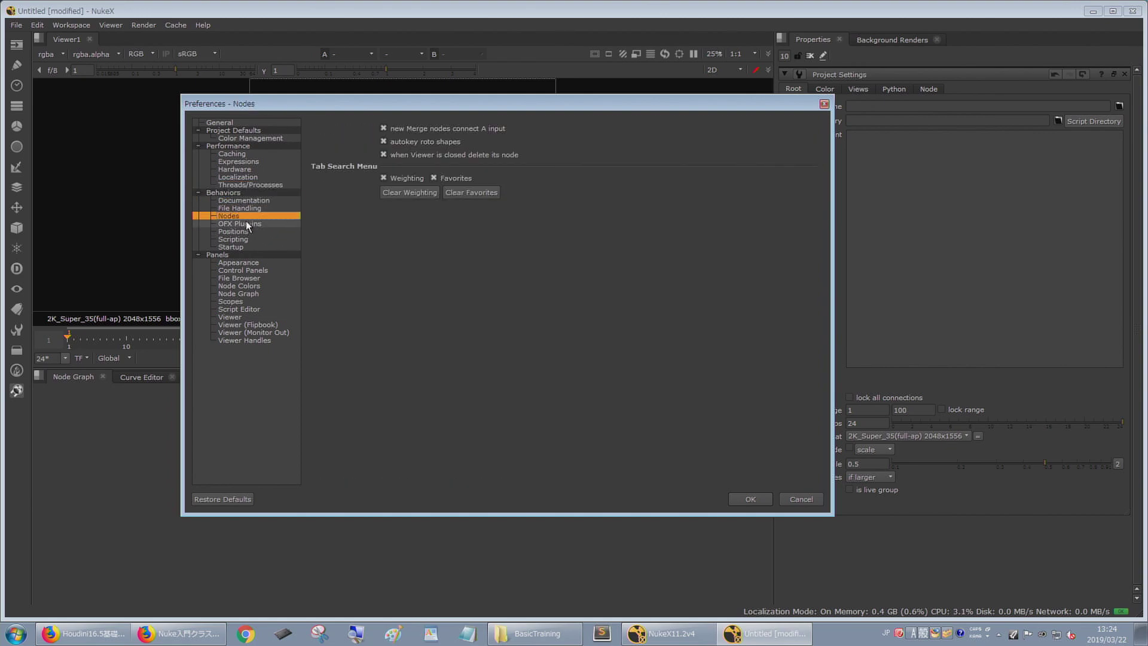
left_click(247, 223)
left_click(247, 233)
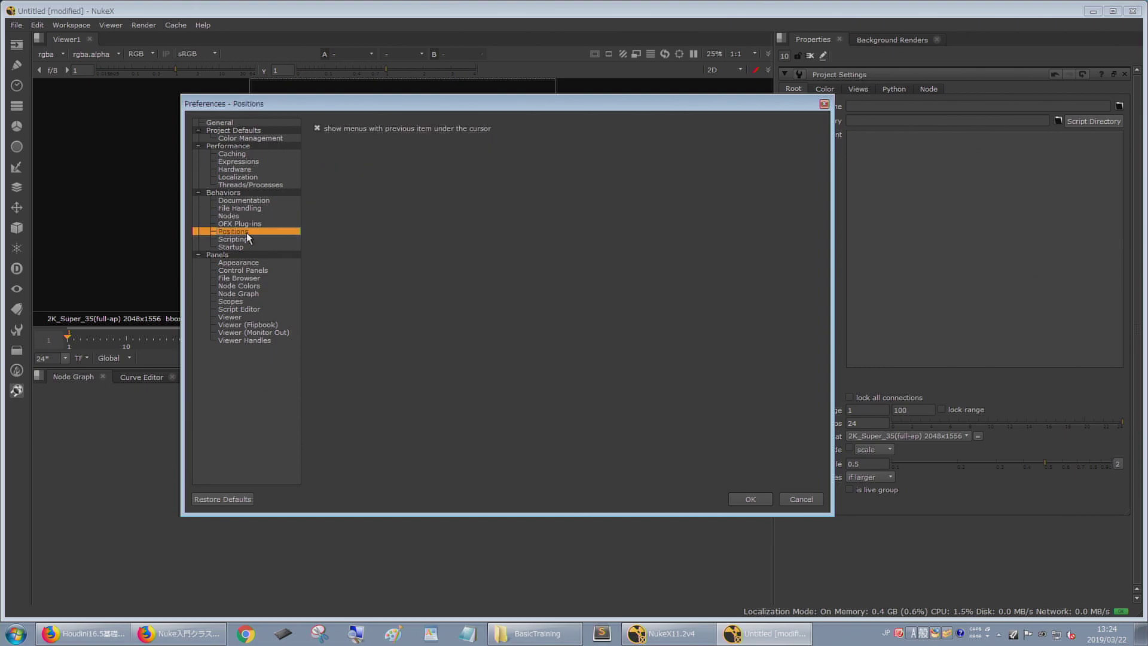
left_click(247, 247)
- Review the Panels preferences from File Browser and Node Colors through Viewer Handles, and close the Preferences without saving
left_click(247, 278)
left_click(249, 286)
left_click(249, 294)
left_click(250, 286)
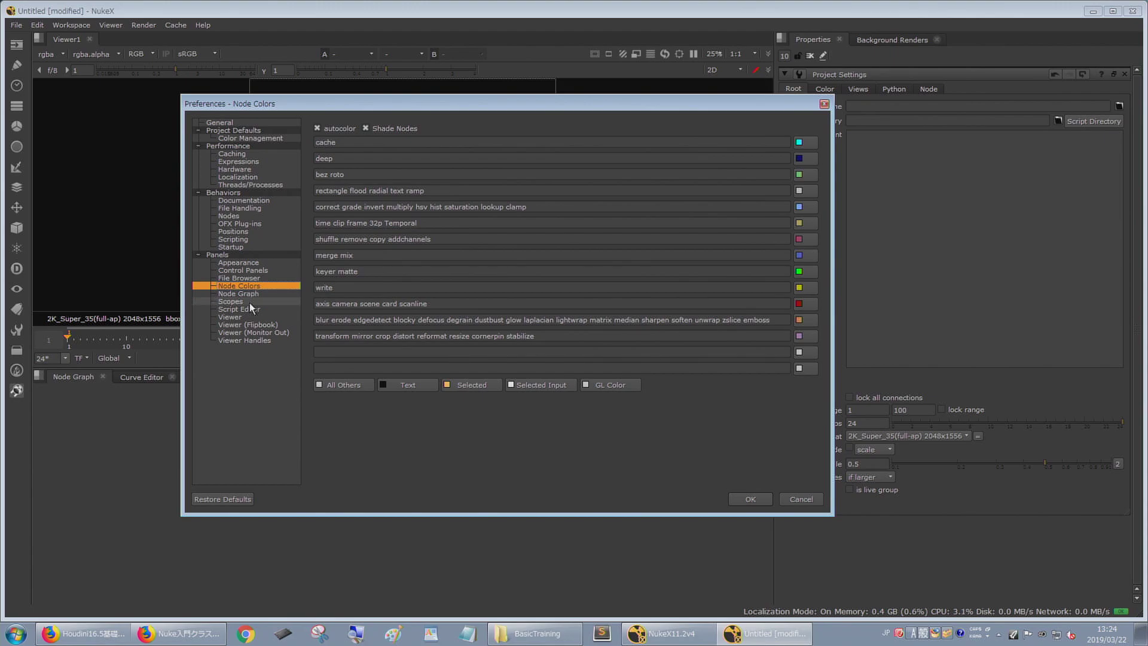
left_click(247, 295)
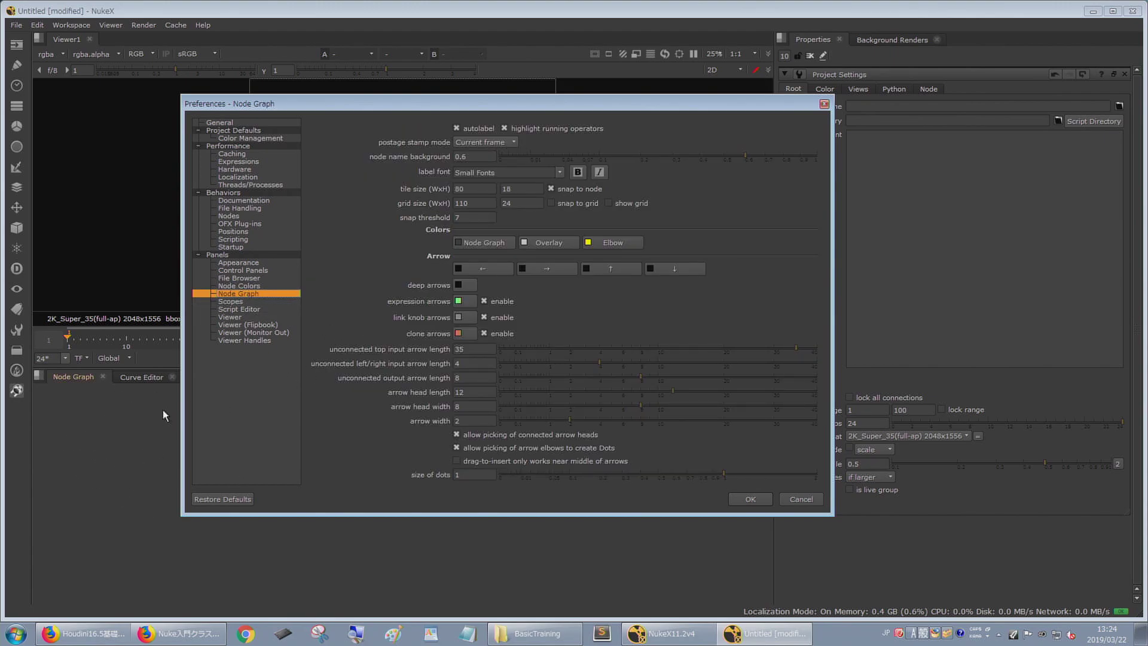
left_click(239, 302)
left_click(242, 310)
left_click(238, 324)
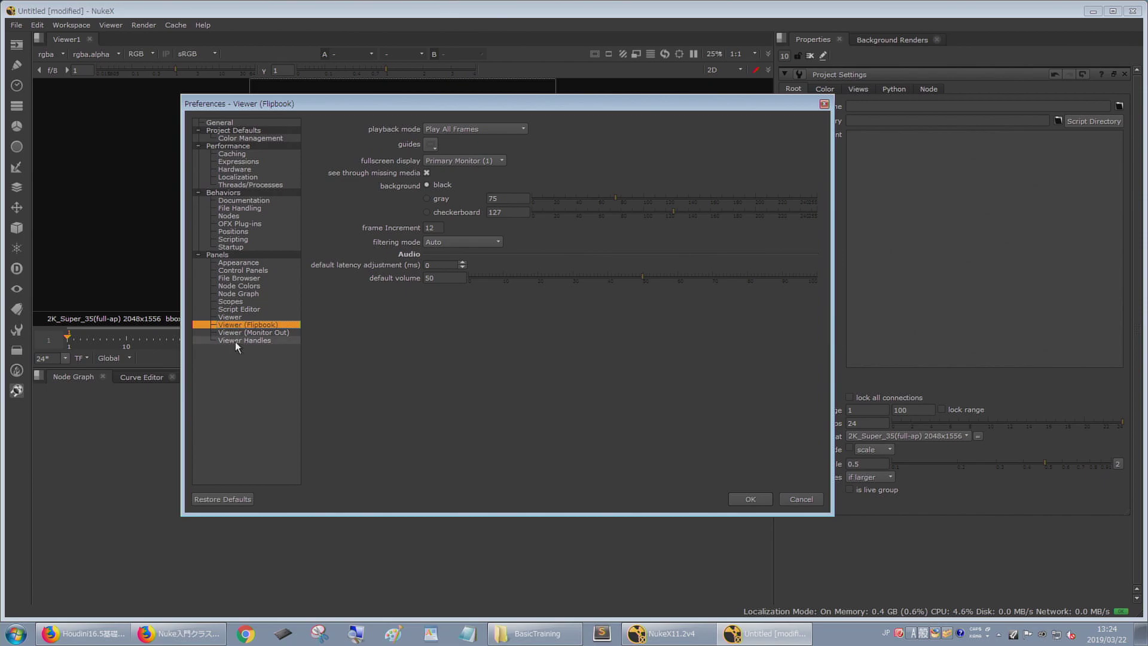
left_click(237, 340)
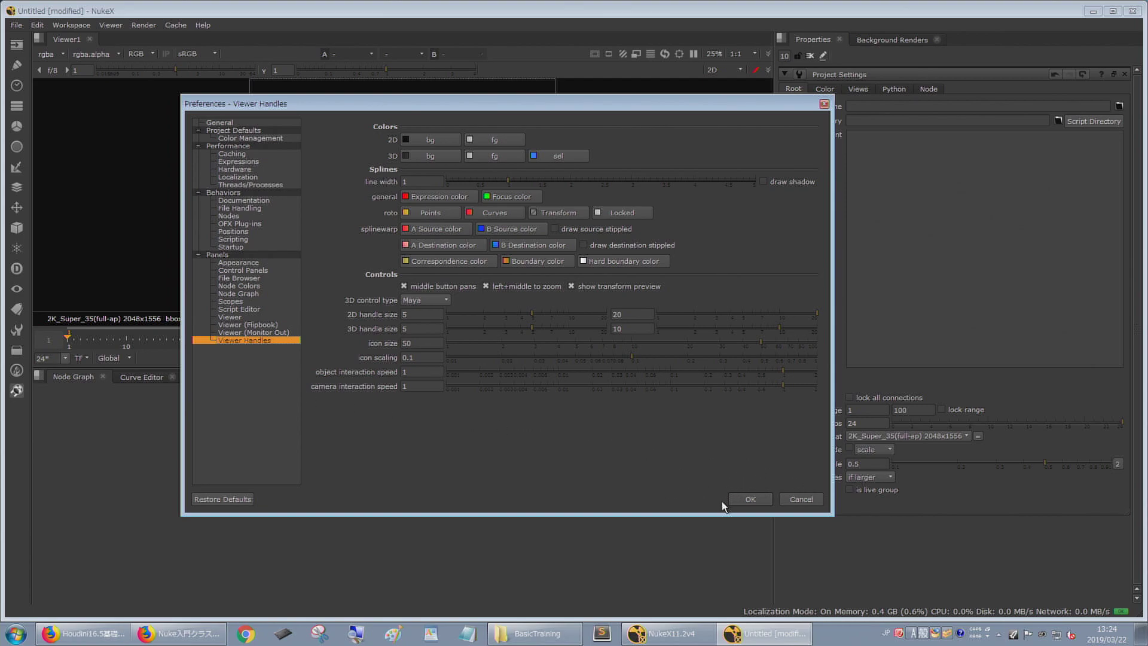
left_click(797, 500)
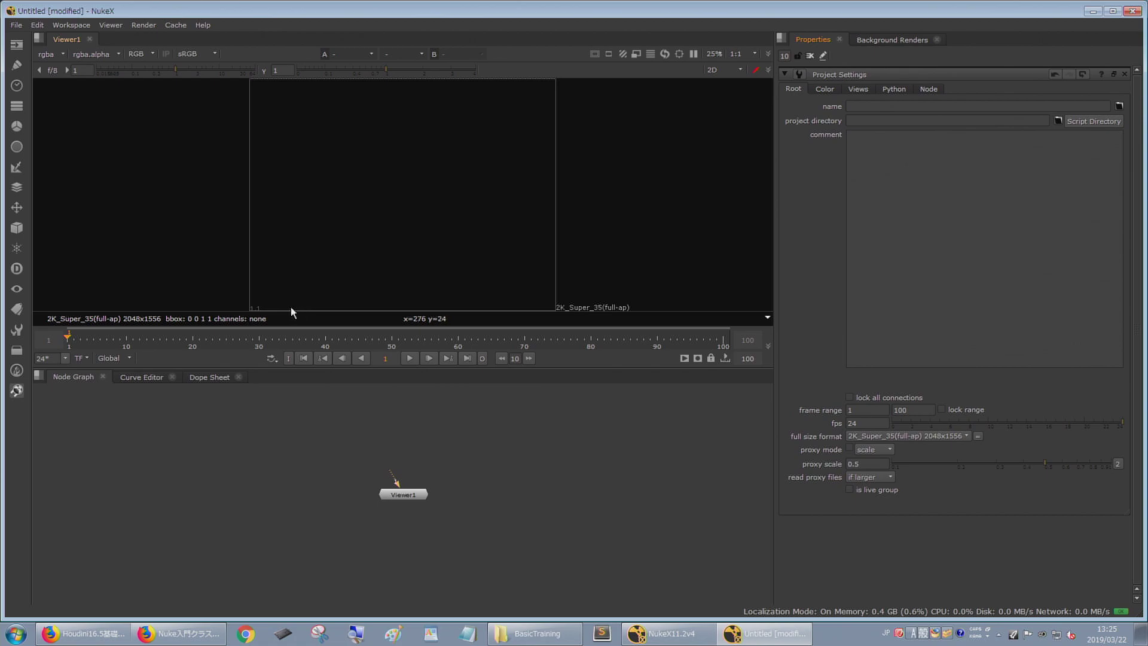
- Start opening a comp and remove the BasicTraining folder from the file browser's favorites
left_click(18, 25)
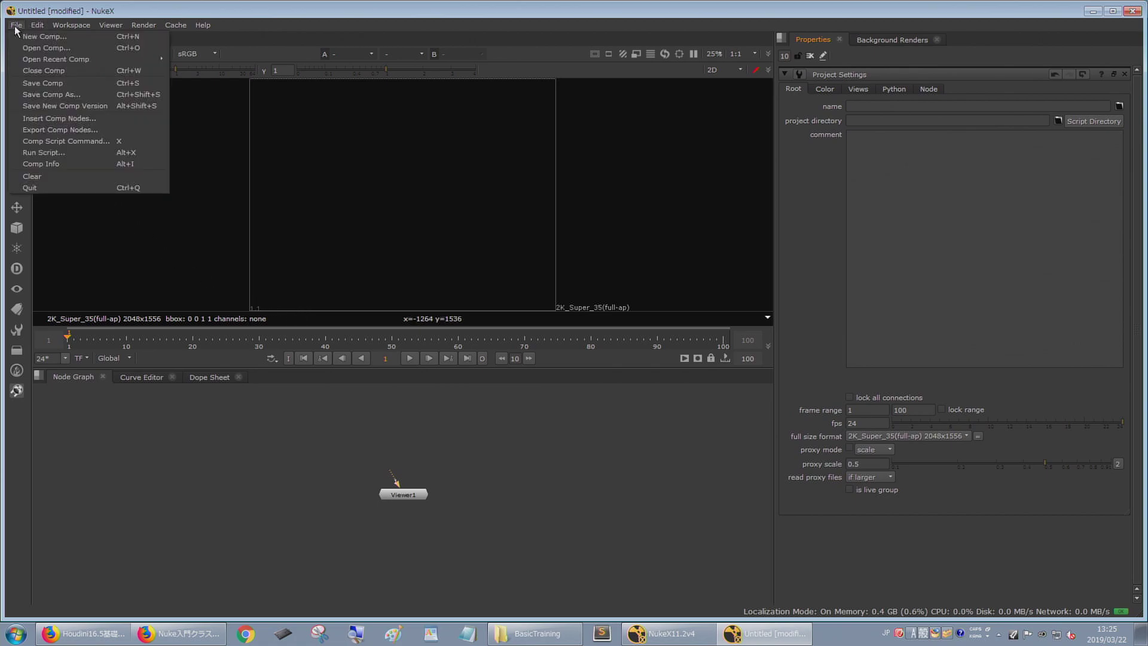
mouse_move(38, 28)
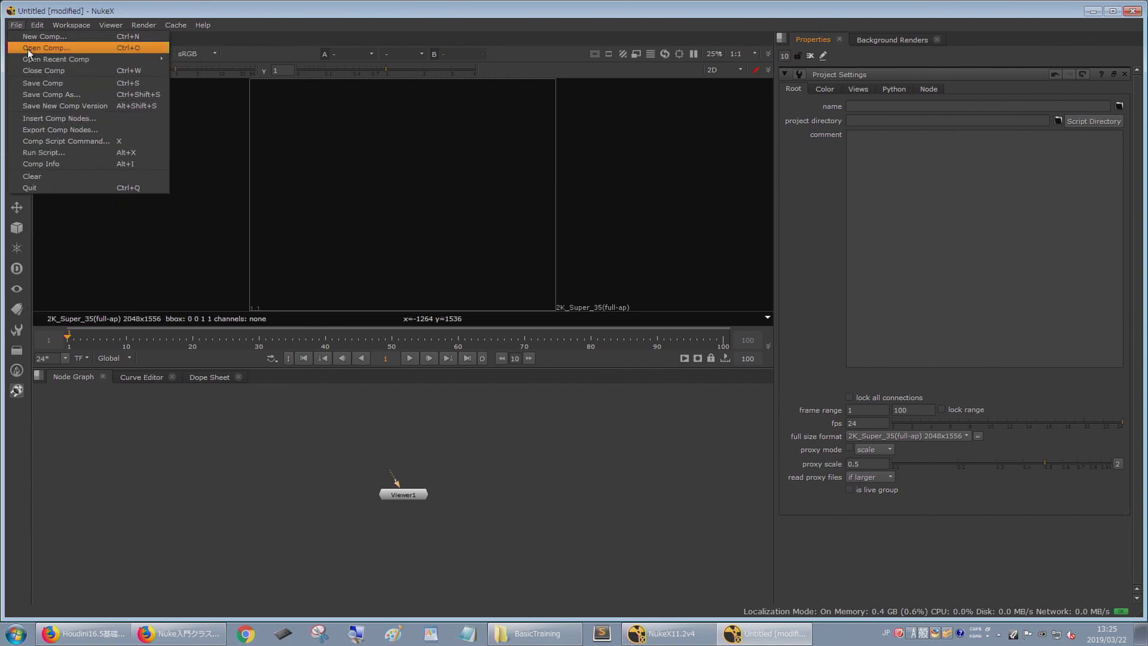
left_click(28, 49)
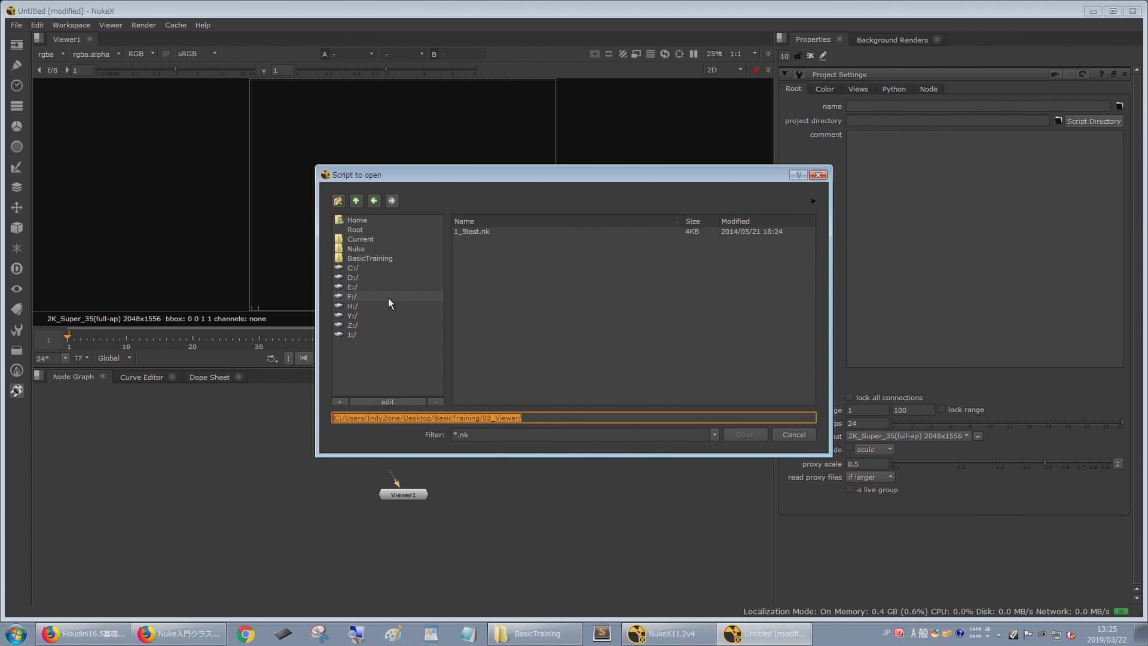
left_click(382, 259)
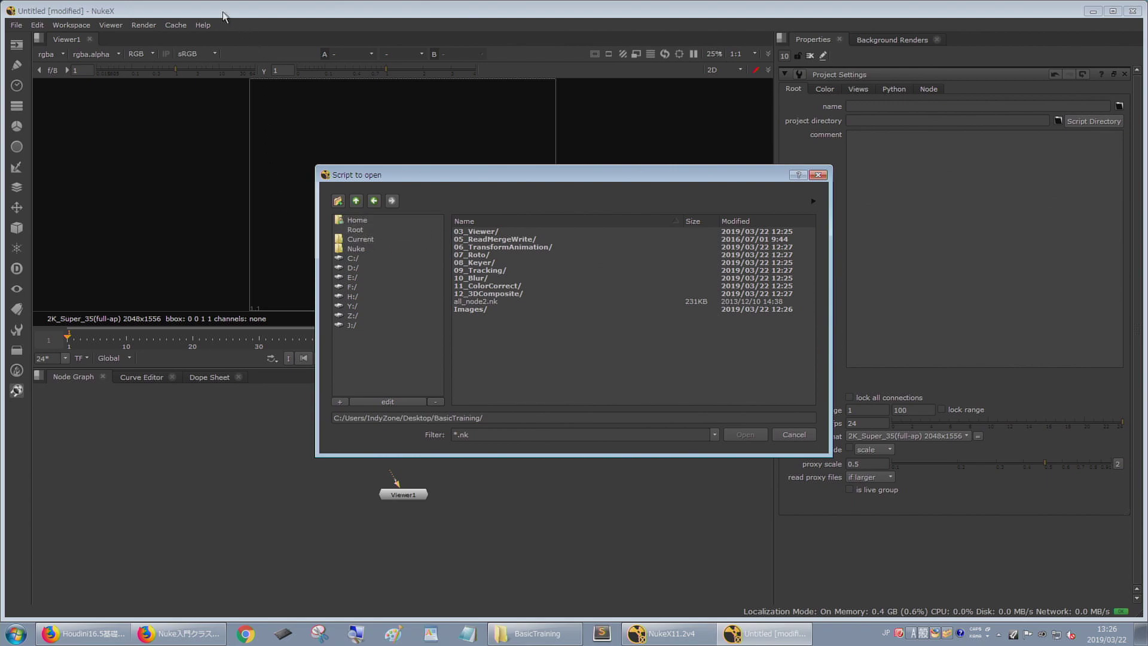
left_click(279, 66)
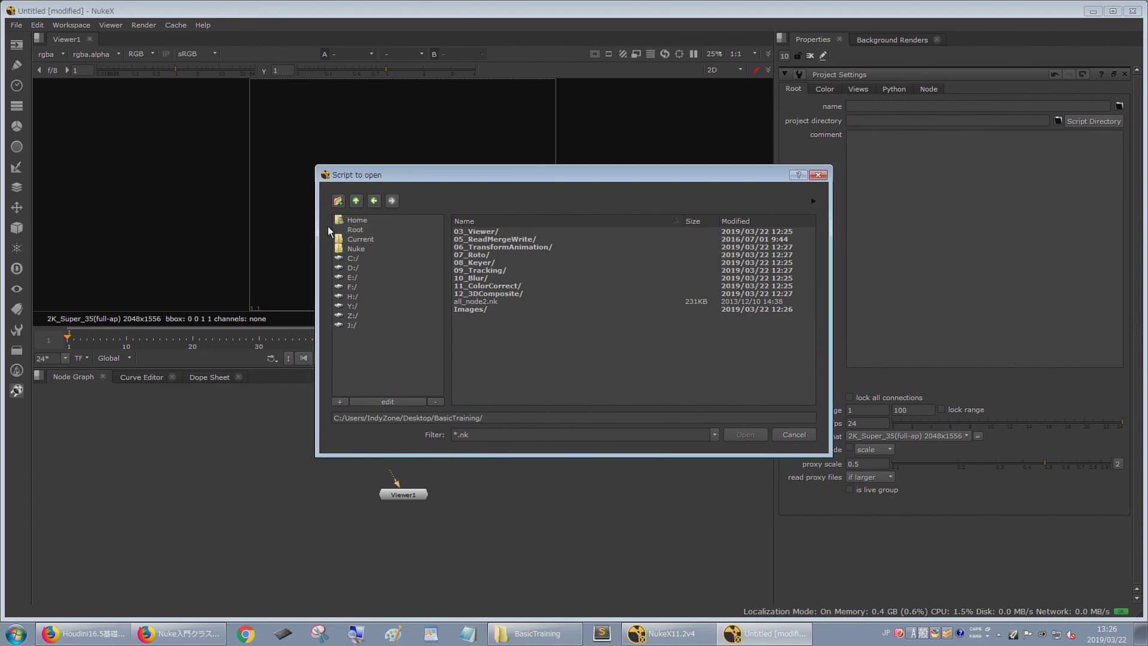
- Browse from the Home favorite through Desktop to the BasicTraining folder
left_click(362, 221)
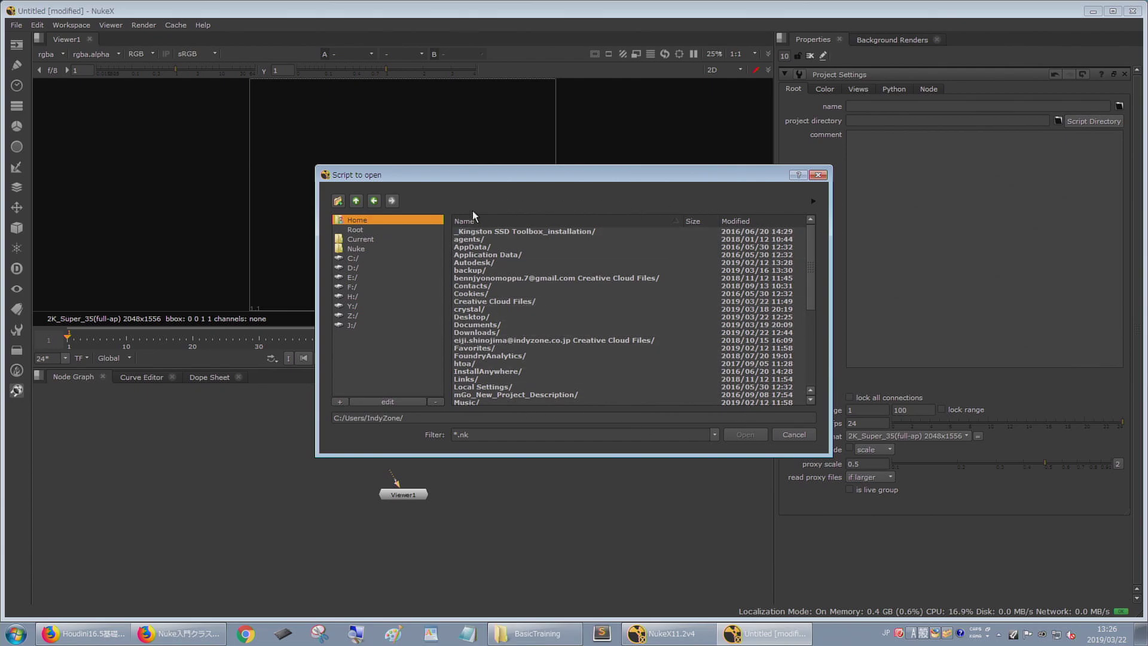
double_click(468, 317)
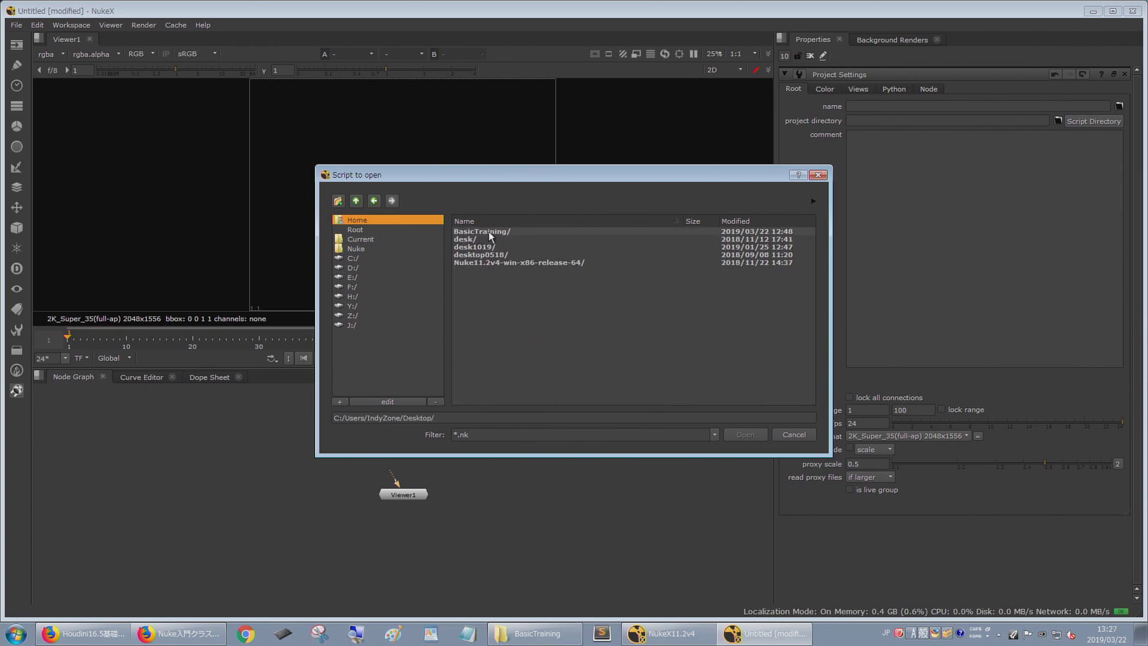
double_click(490, 237)
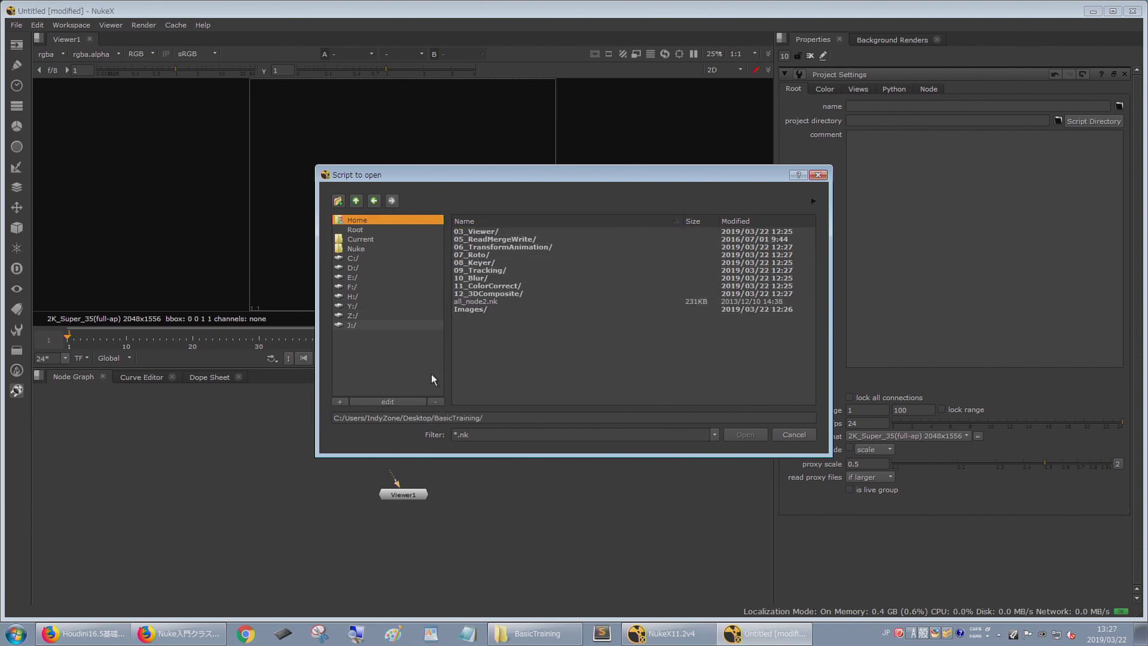
- Add the current folder as a favorite named BasicTraining and set which browsers show it, including the image browser
left_click(340, 402)
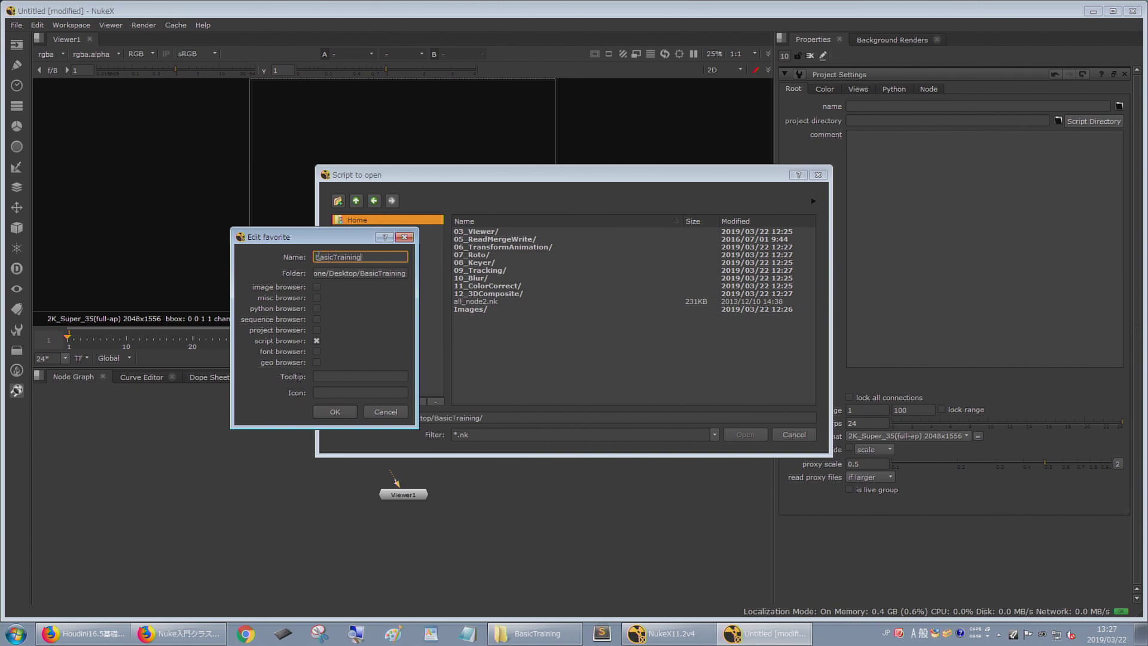
left_click_drag(323, 273, 254, 276)
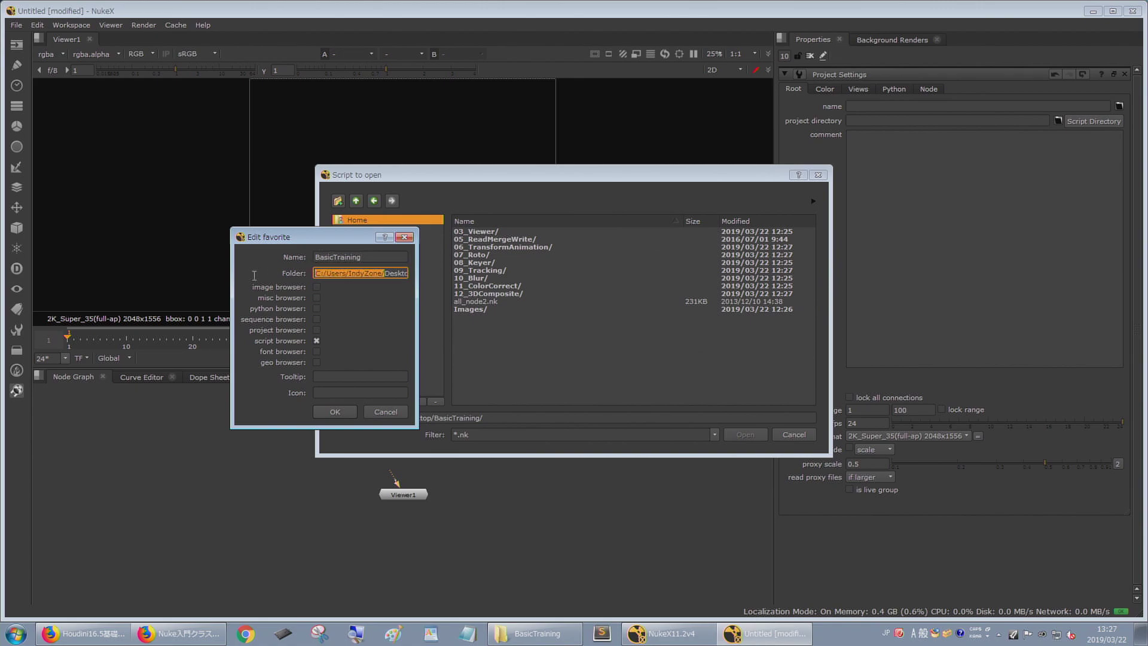
left_click_drag(328, 273, 465, 272)
left_click(361, 273)
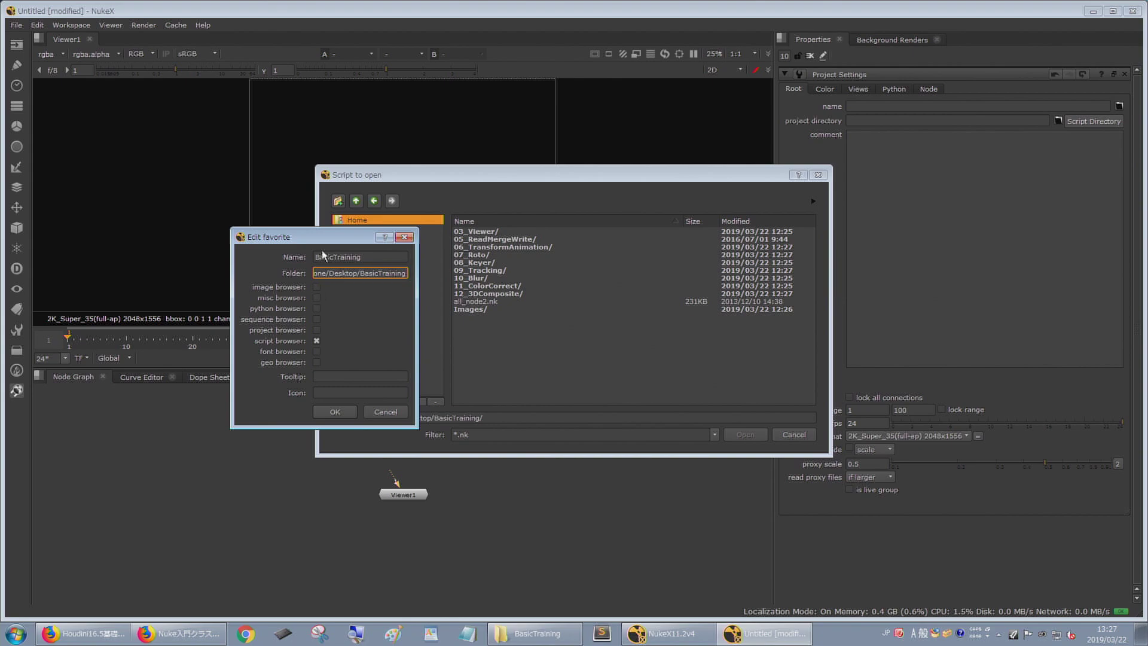
left_click(316, 287)
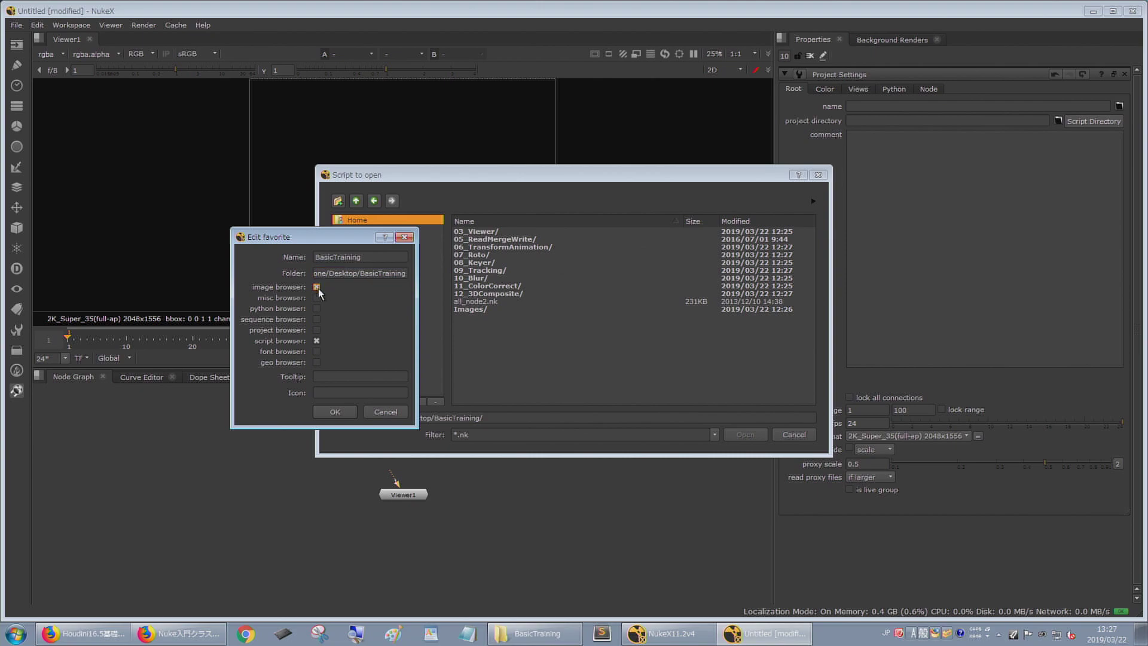
left_click(316, 320)
left_click(317, 330)
left_click(316, 341)
left_click(315, 298)
left_click(345, 412)
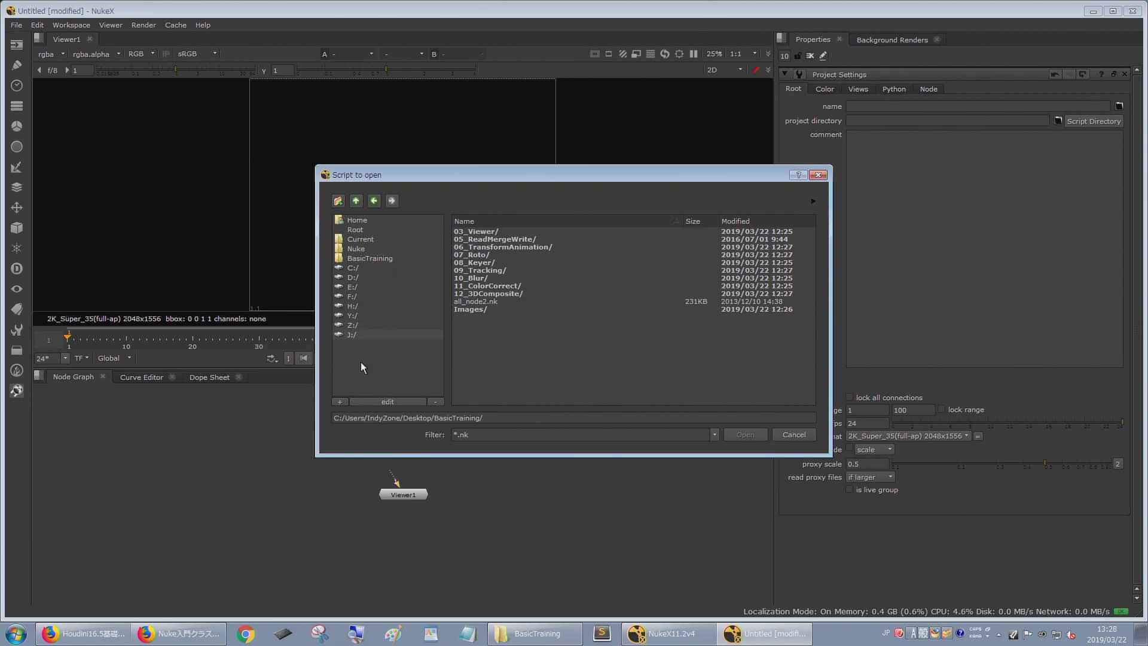
- View the contents of the C:/ drive, return to the BasicTraining favorite and inspect its folder path
left_click(360, 270)
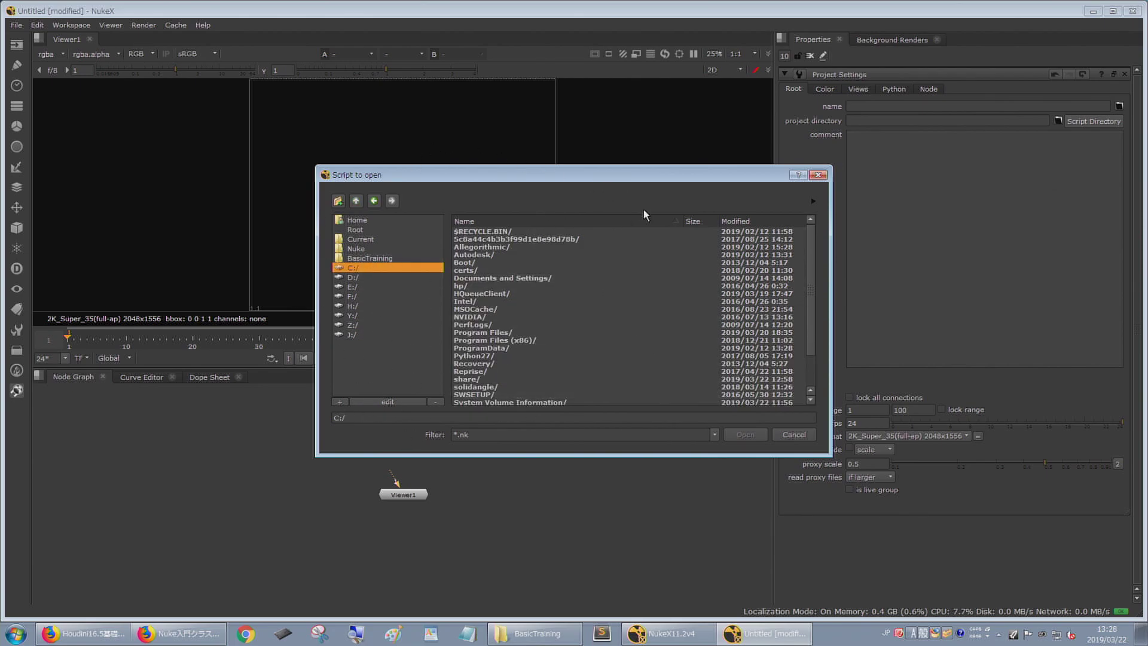
left_click(364, 259)
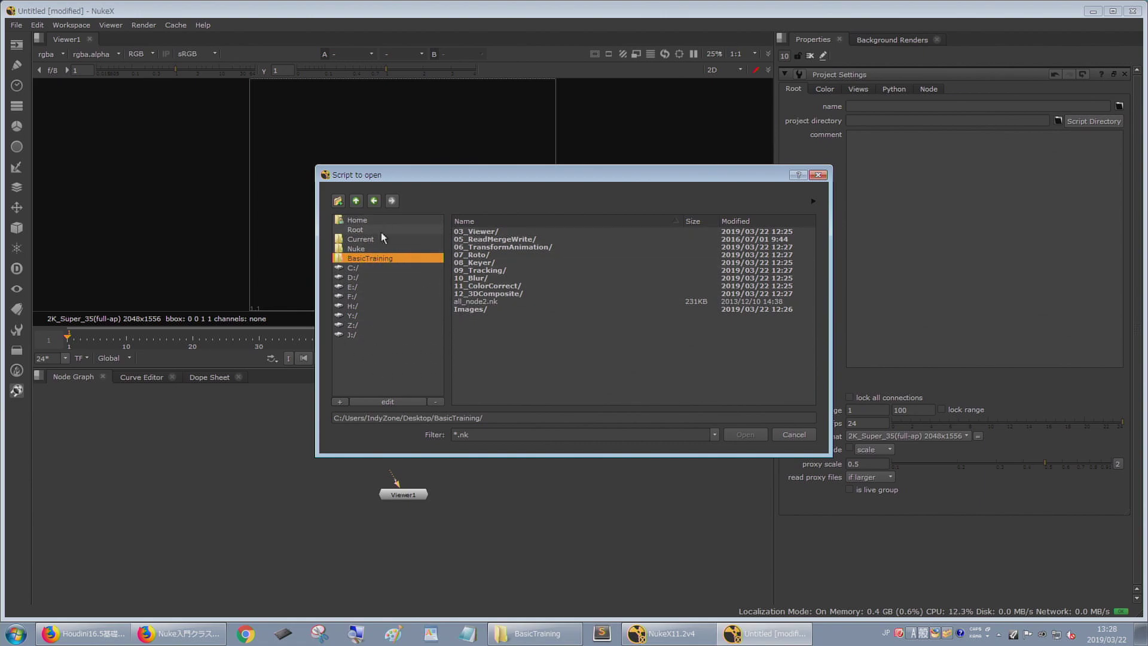
triple_click(506, 419)
left_click_drag(504, 417, 321, 413)
left_click(521, 419)
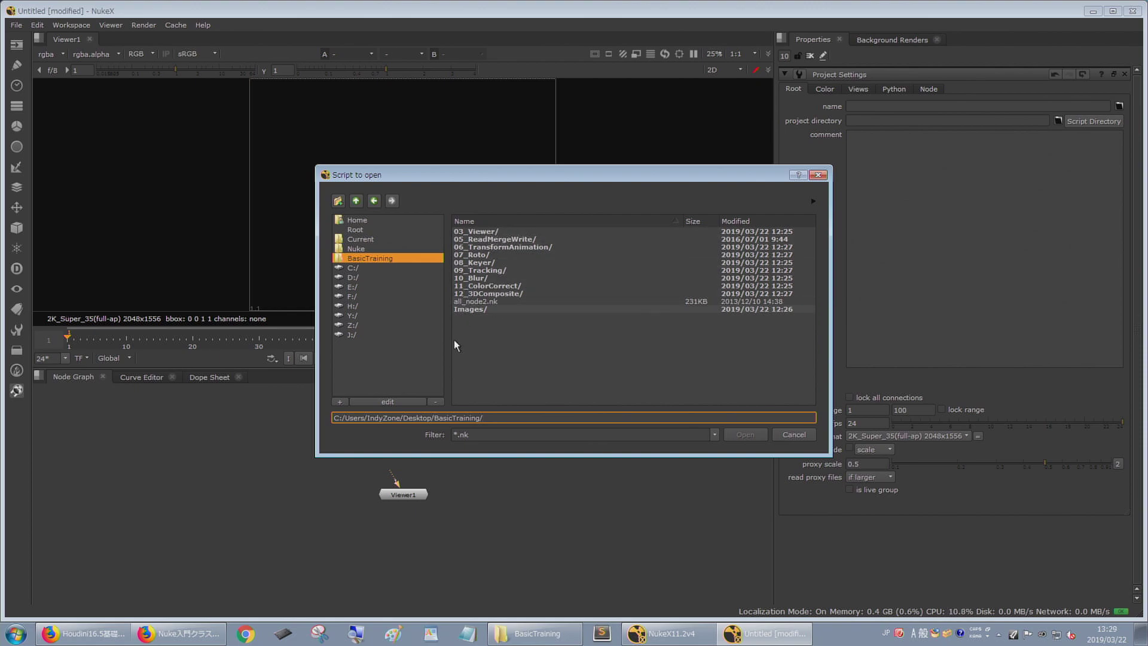
- Open the script all_node2.nk and move the Untitled project's window aside to reveal the newly opened one
left_click(476, 302)
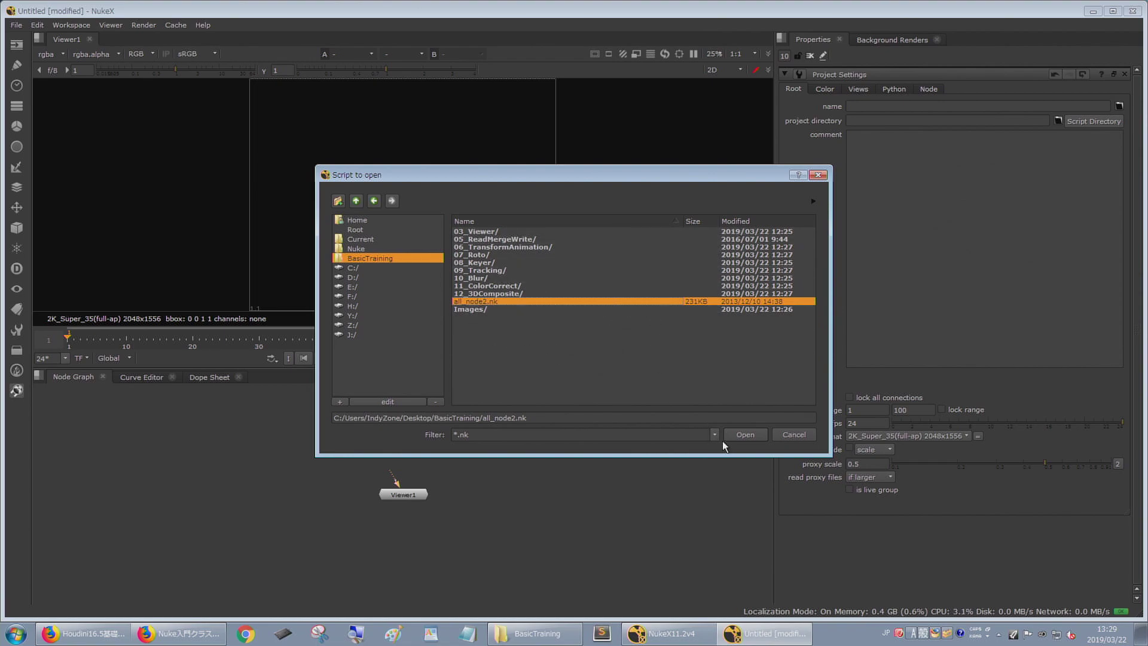
left_click(745, 435)
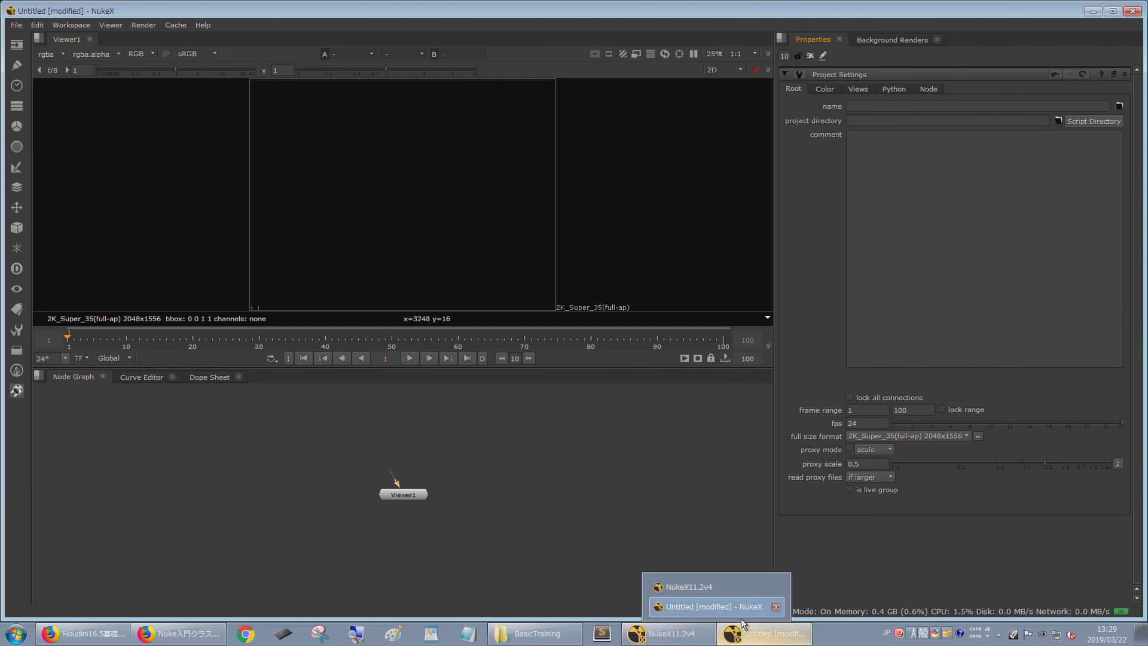
left_click(718, 584)
left_click_drag(923, 238, 598, 89)
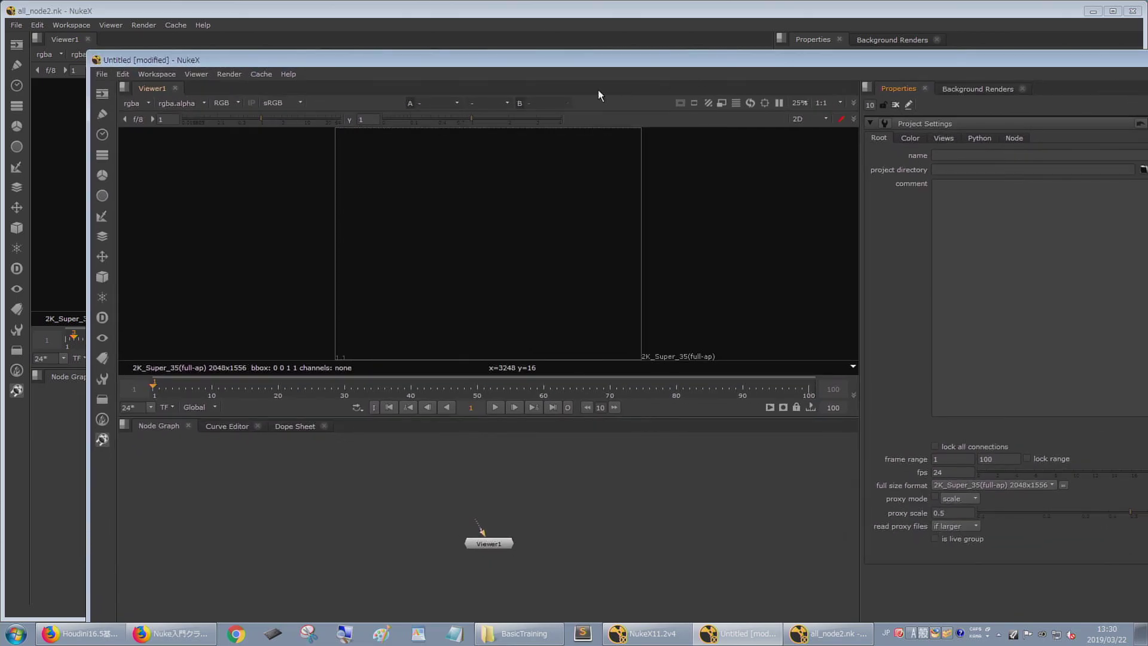
- Close the Untitled project's window without saving its changes
left_click_drag(253, 65, 114, 77)
left_click(1079, 73)
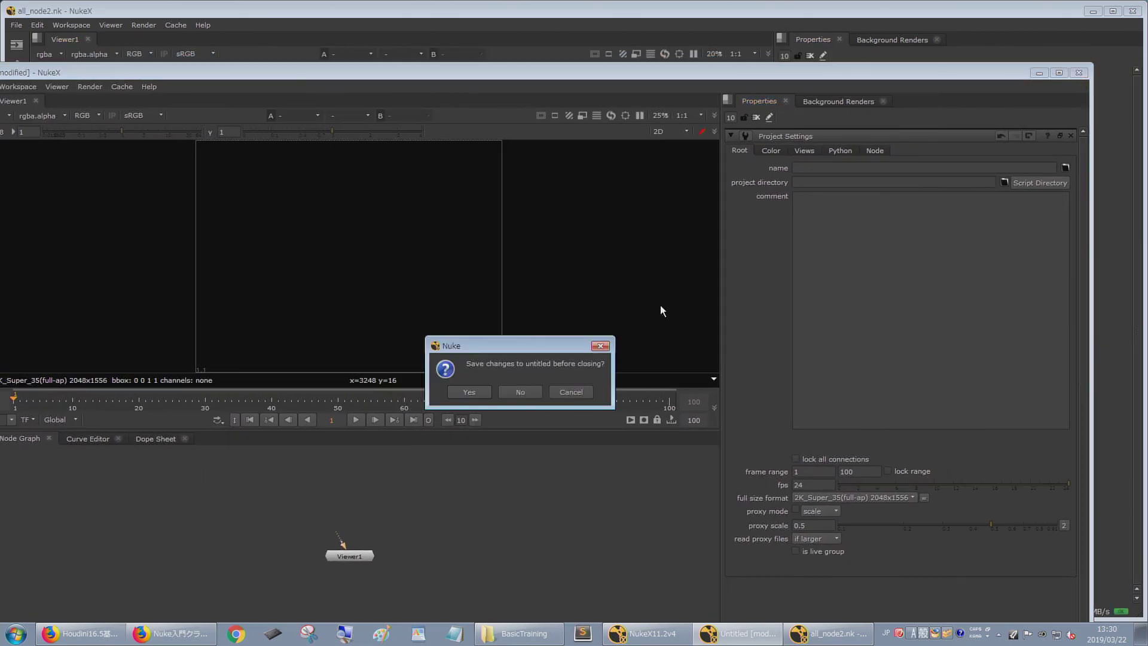
left_click(510, 391)
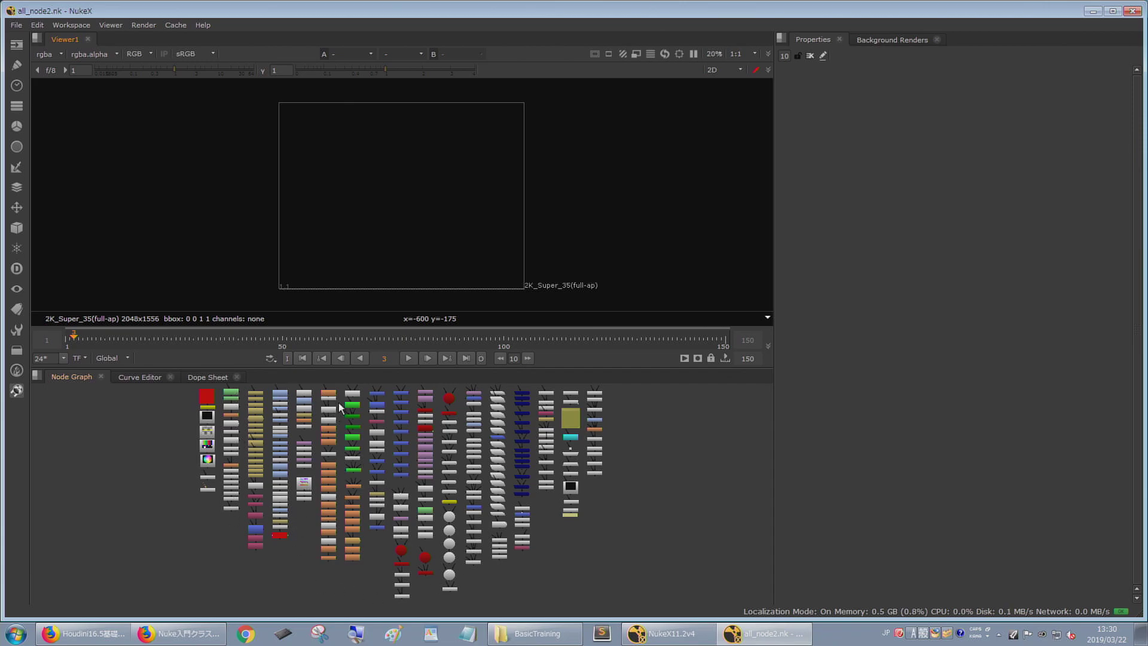
- Examine the node columns in the Node Graph, covering the image, draw, time, colour, filter and keyer nodes
scroll(326, 404, "down", 2)
scroll(293, 404, "up", 2)
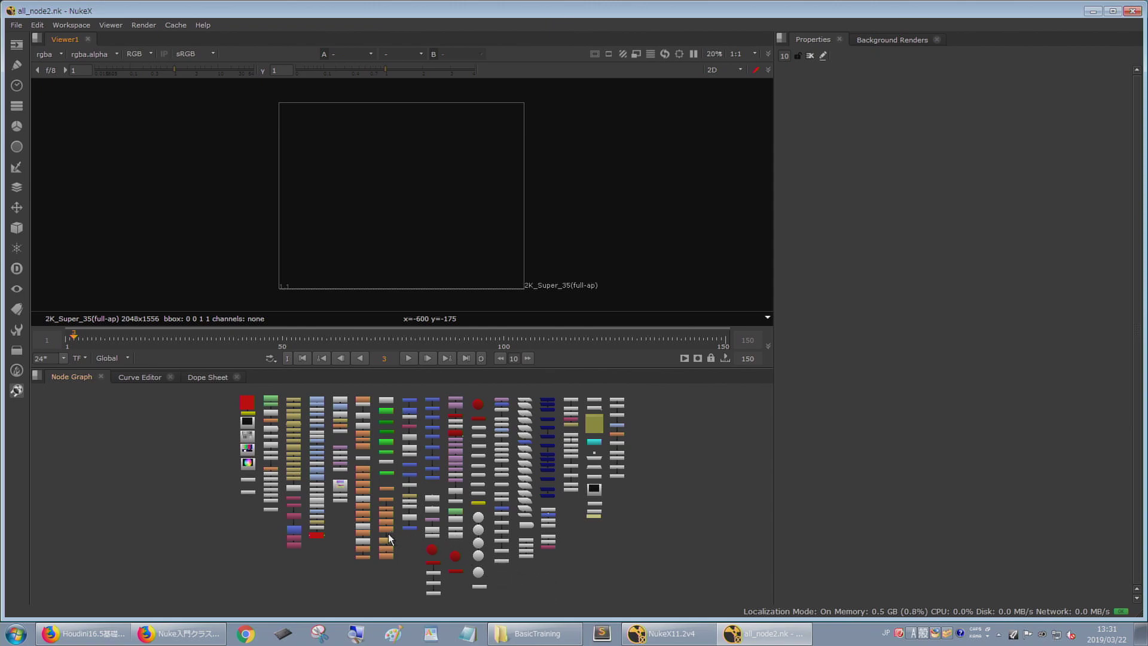
scroll(382, 540, "up", 2)
scroll(383, 540, "down", 2)
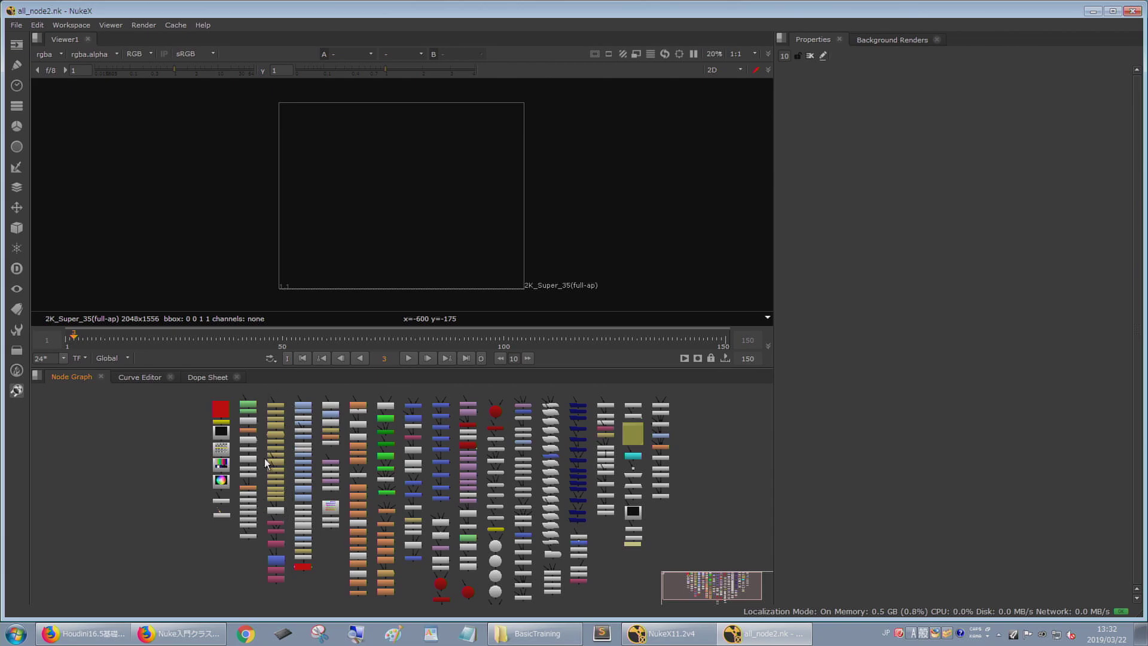
scroll(264, 460, "up", 1)
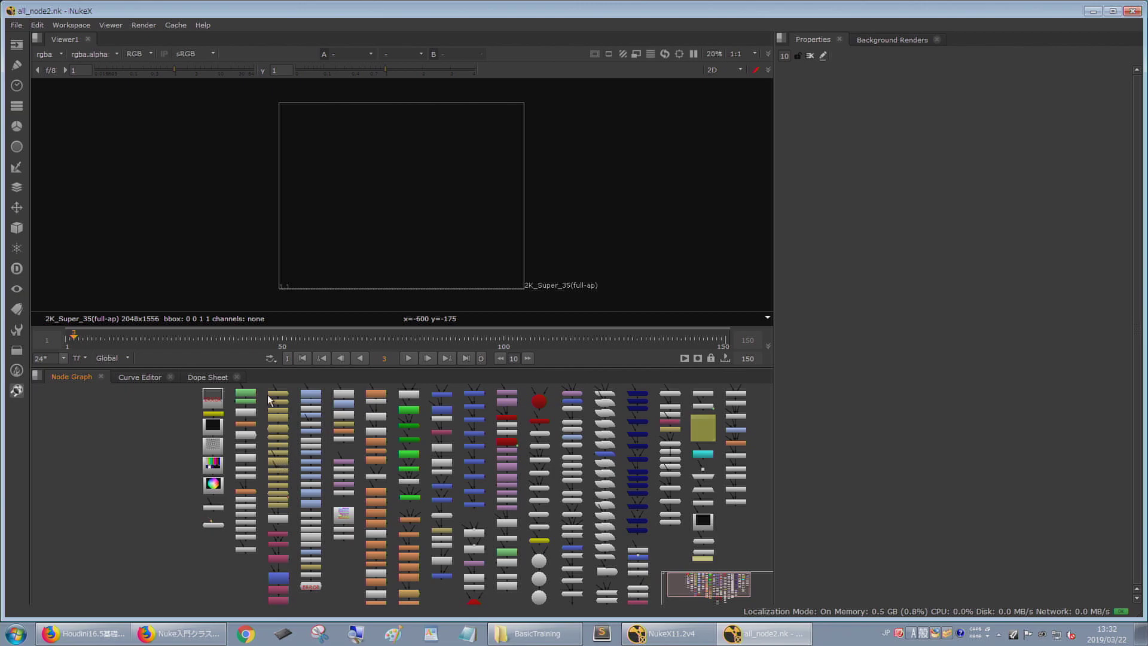
scroll(267, 430, "up", 3)
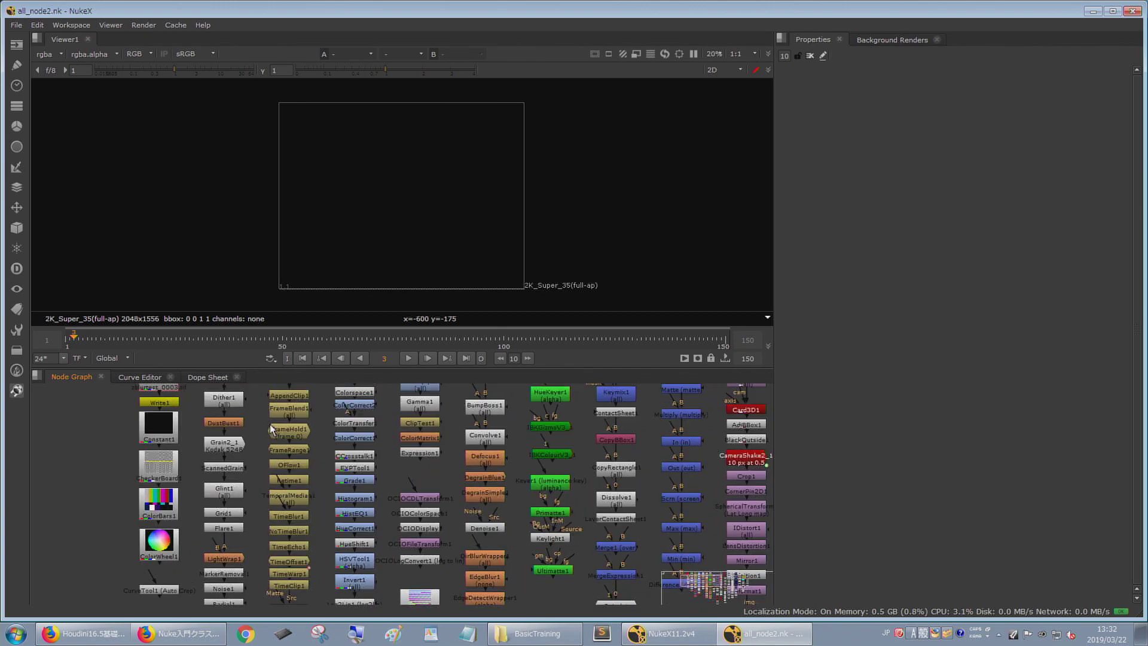
middle_click_drag(257, 422, 251, 448)
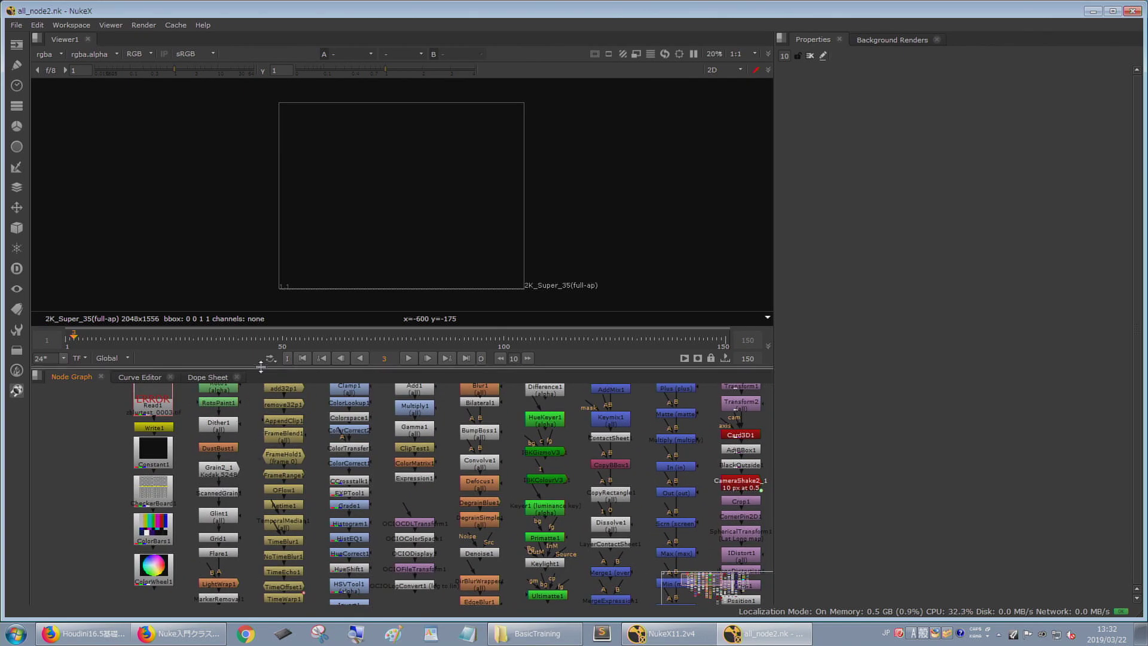
scroll(275, 539, "down", 3)
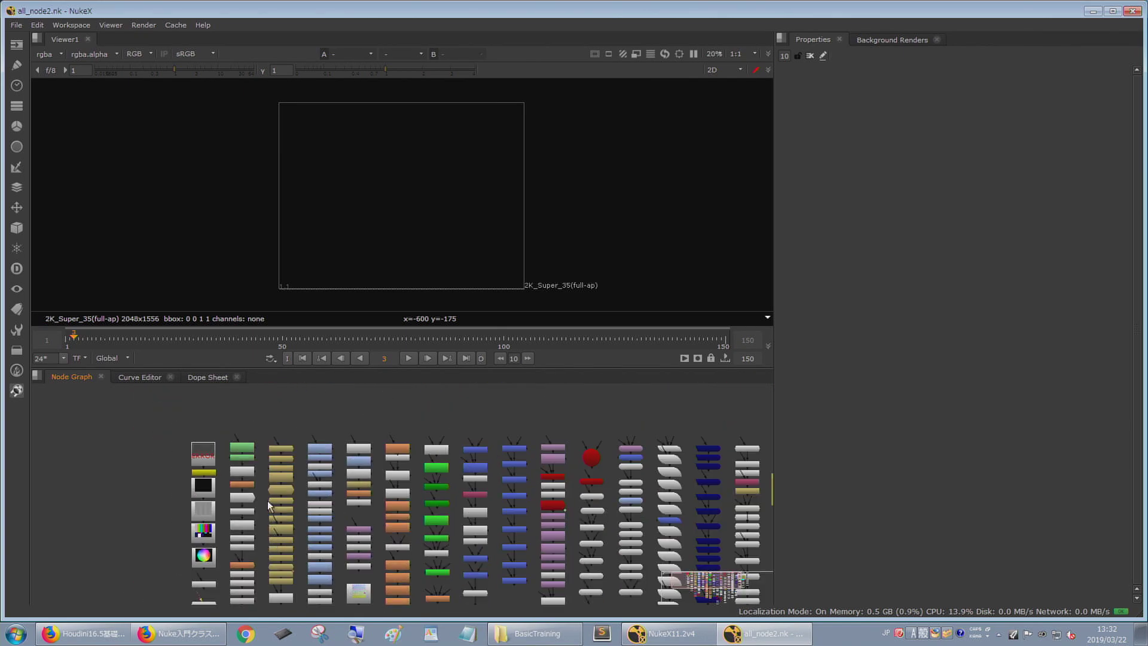
middle_click_drag(261, 484, 243, 433)
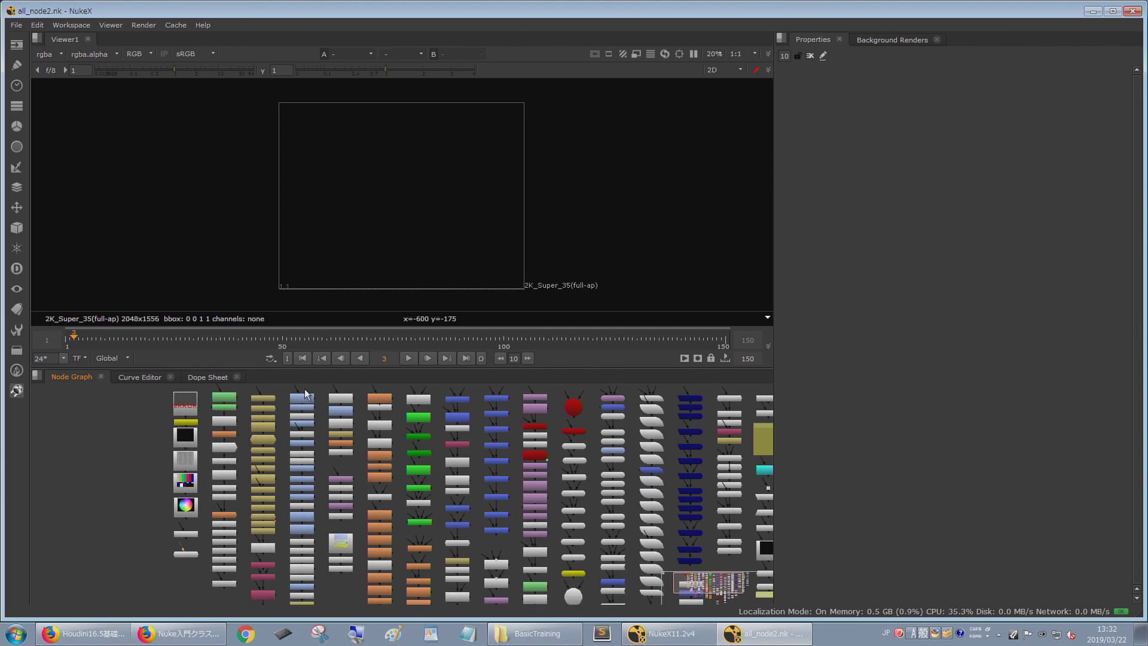
scroll(296, 419, "up", 2)
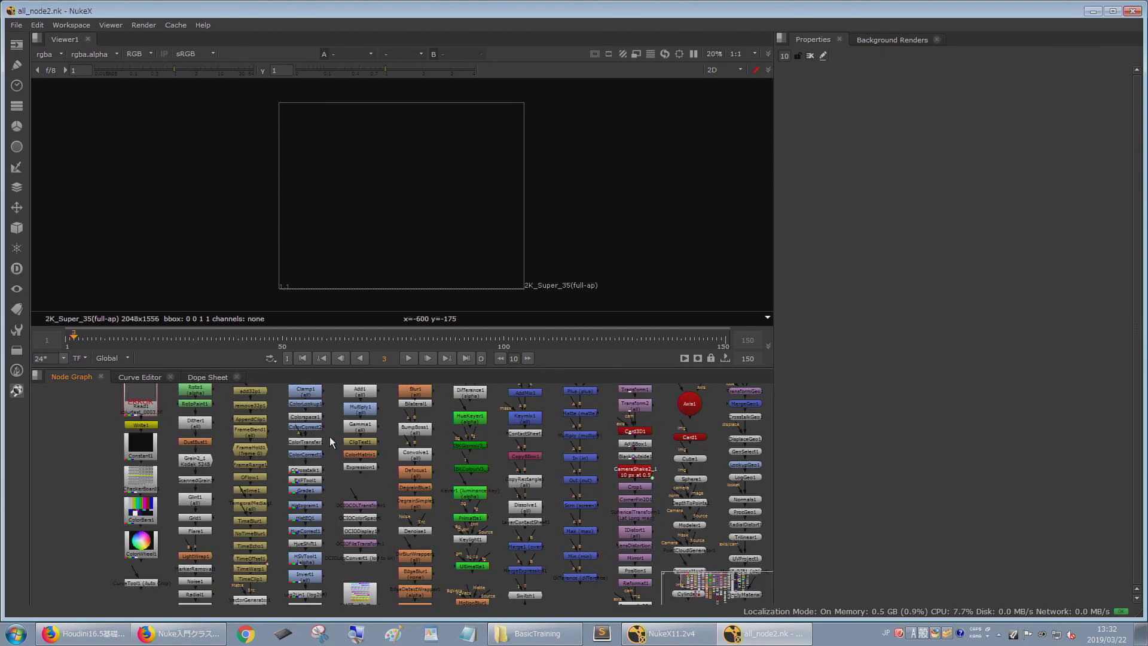
scroll(328, 473, "down", 1)
middle_click_drag(429, 474, 311, 442)
middle_click_drag(455, 448, 362, 490)
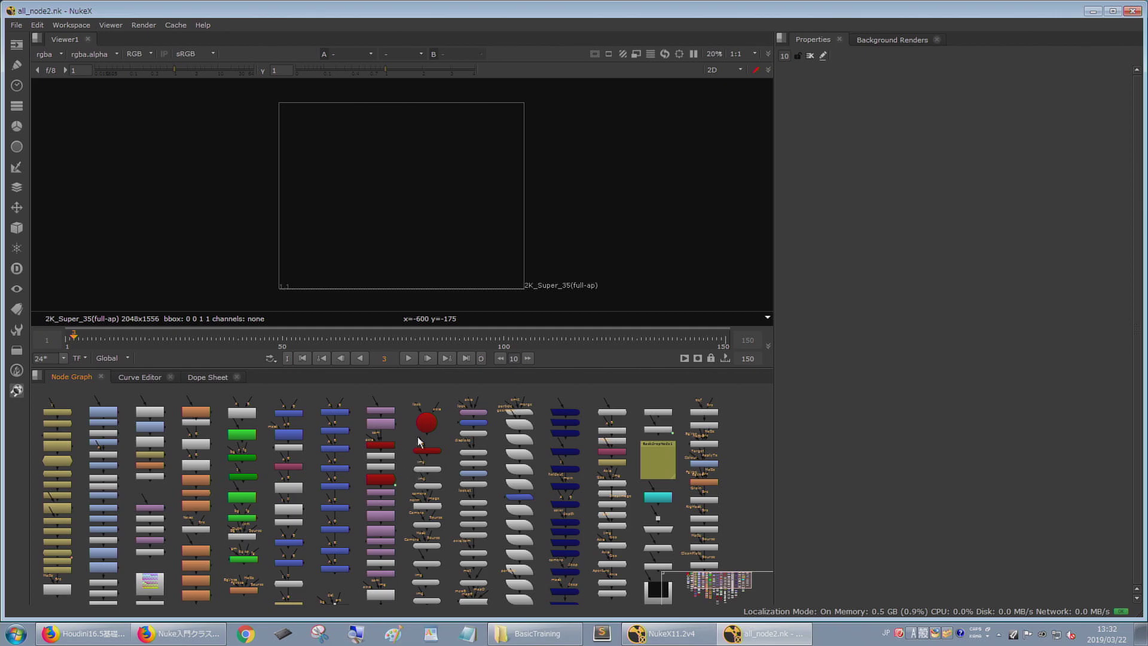
- Examine the remaining node columns in the Node Graph, covering the transform, 3D, particle and deep nodes
scroll(412, 454, "down", 5)
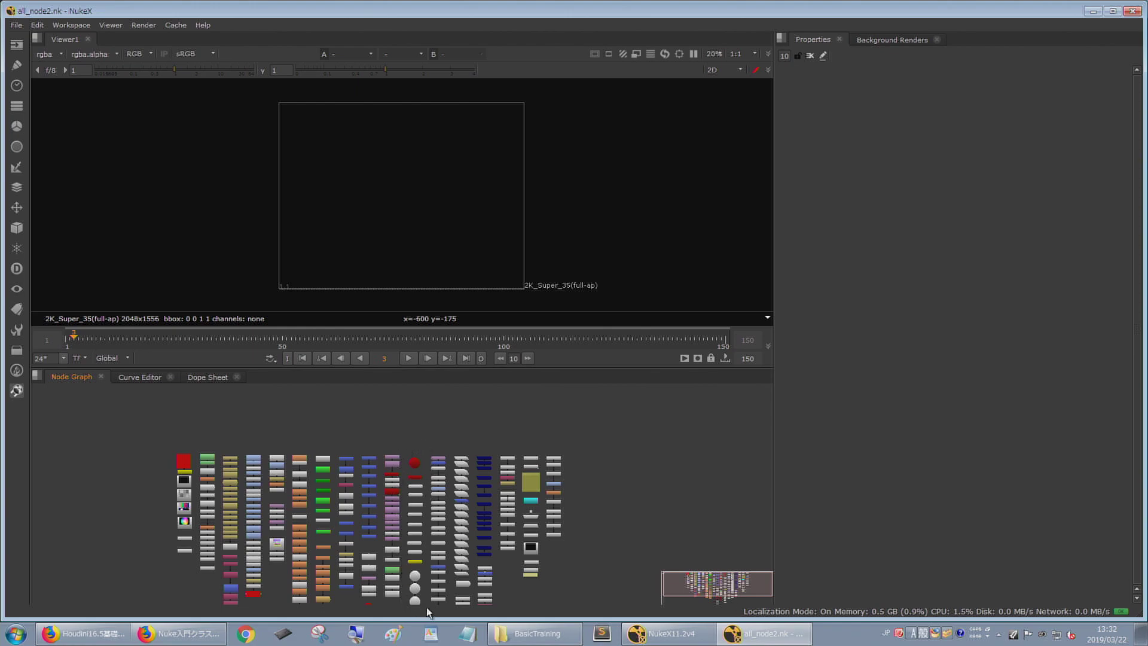
scroll(425, 486, "up", 3)
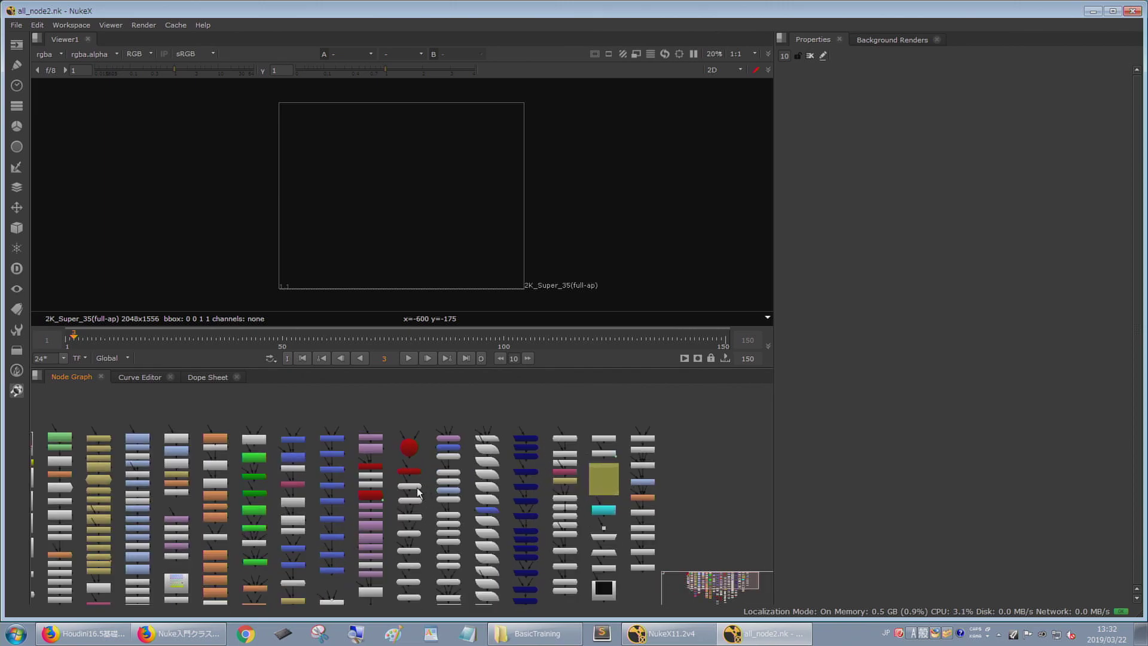
scroll(417, 473, "up", 1)
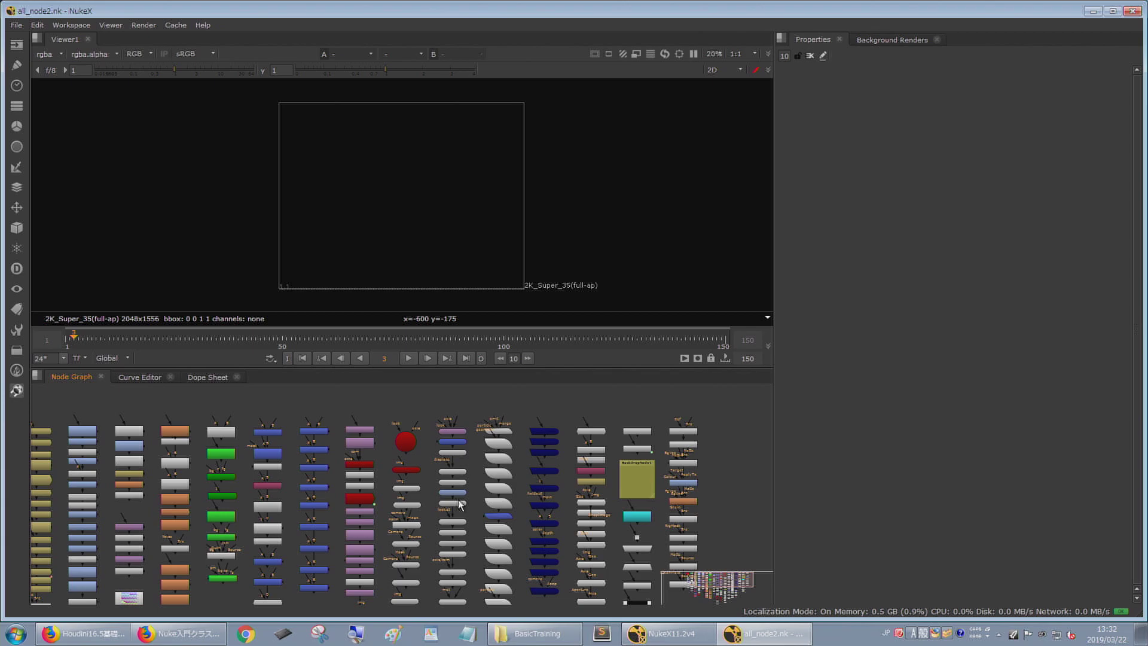
scroll(440, 518, "down", 1)
scroll(439, 518, "down", 3)
scroll(464, 451, "up", 3)
scroll(462, 450, "up", 3)
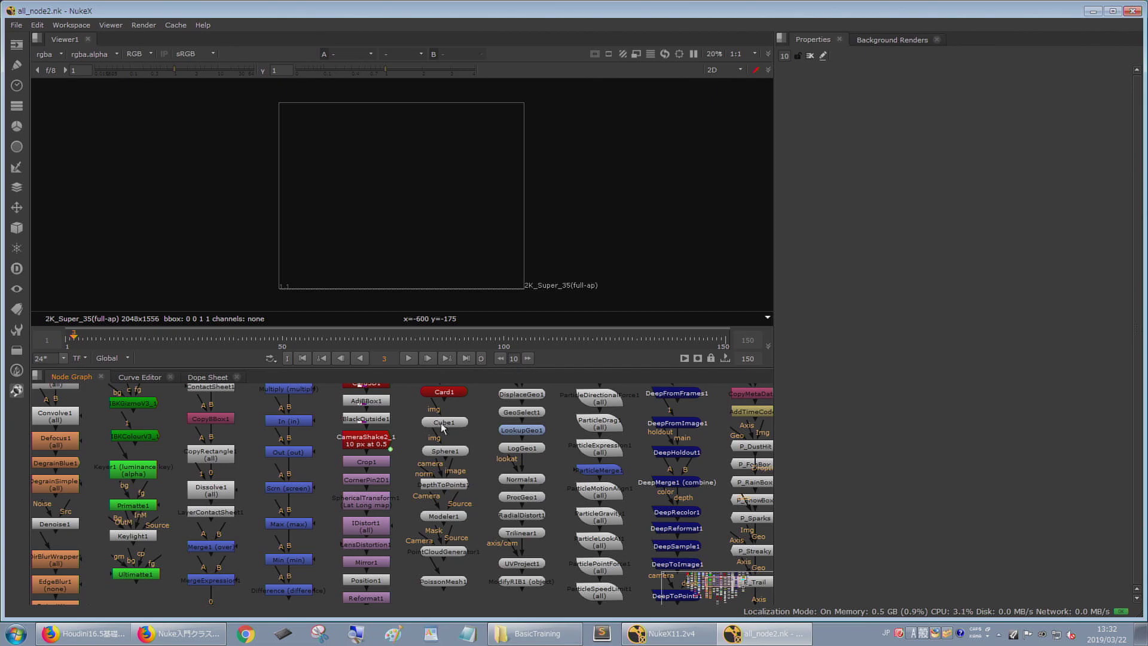
scroll(465, 474, "down", 2)
scroll(464, 472, "down", 3)
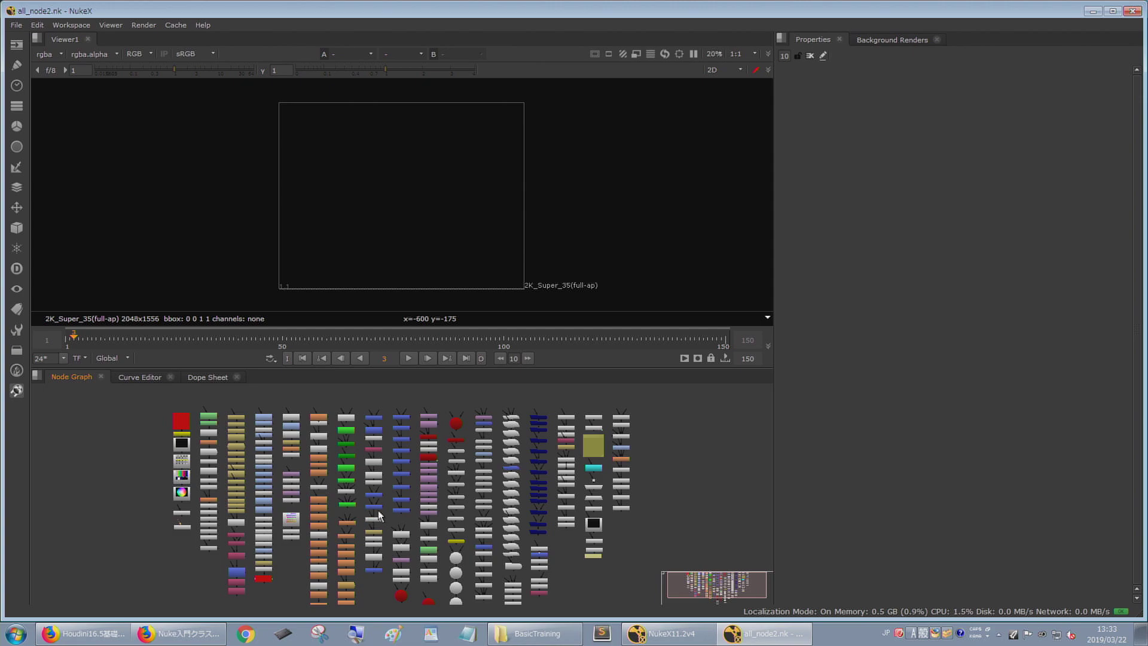
- Survey the whole node layout at different magnifications, including the lower ends of the columns
middle_click_drag(128, 504, 91, 468)
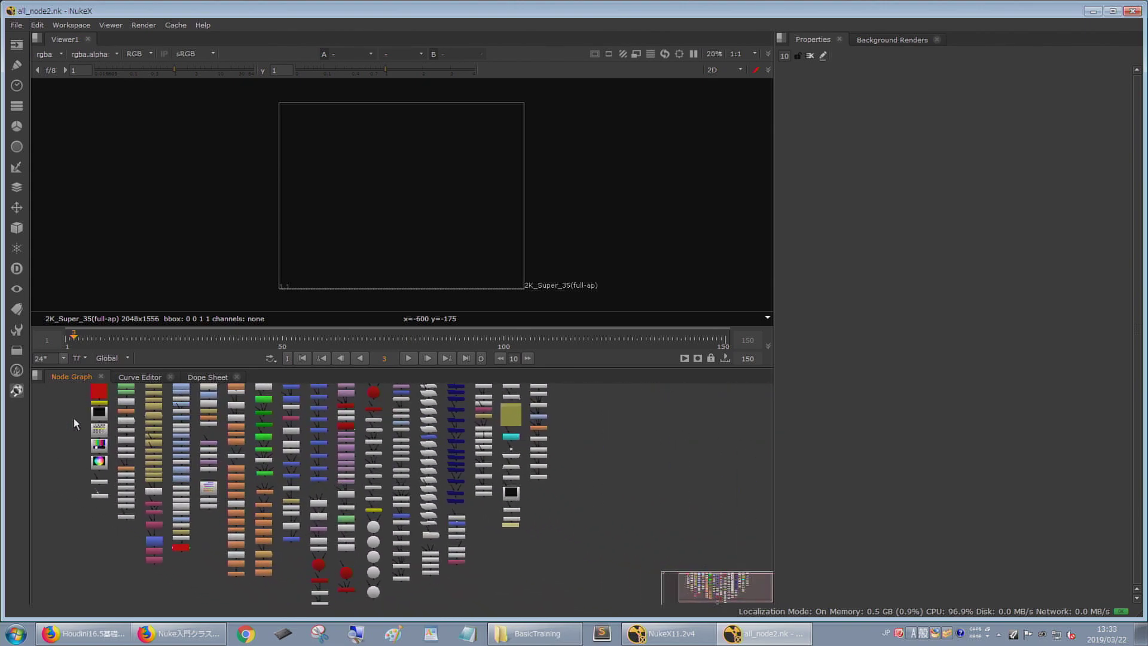
middle_click_drag(131, 530, 216, 512)
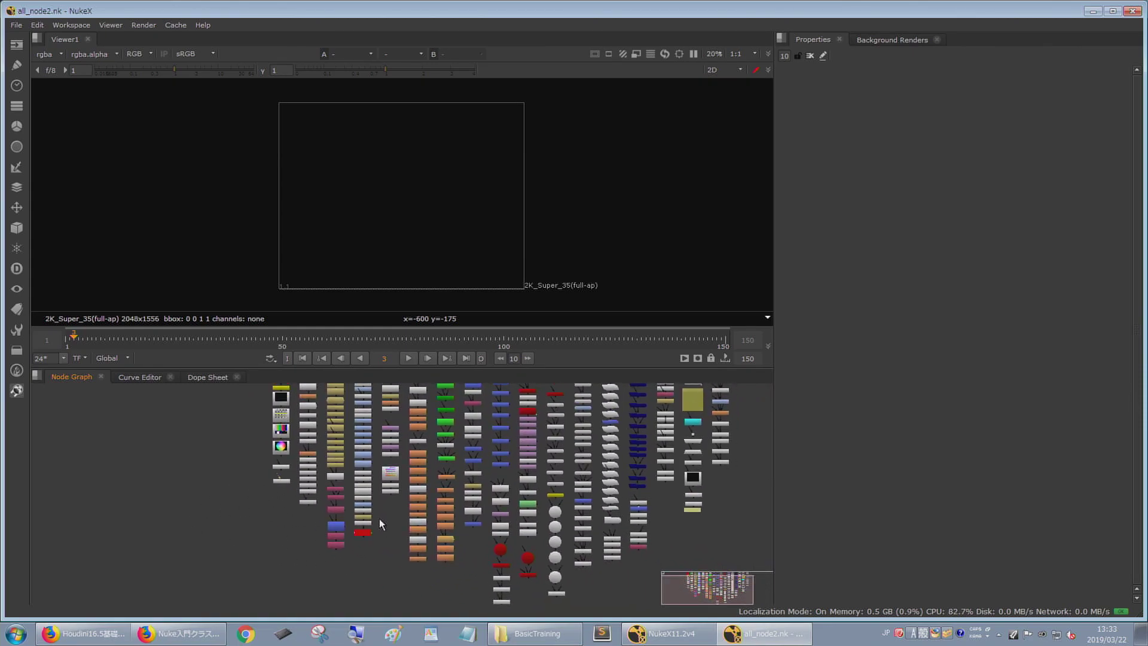
middle_click_drag(259, 516, 391, 561)
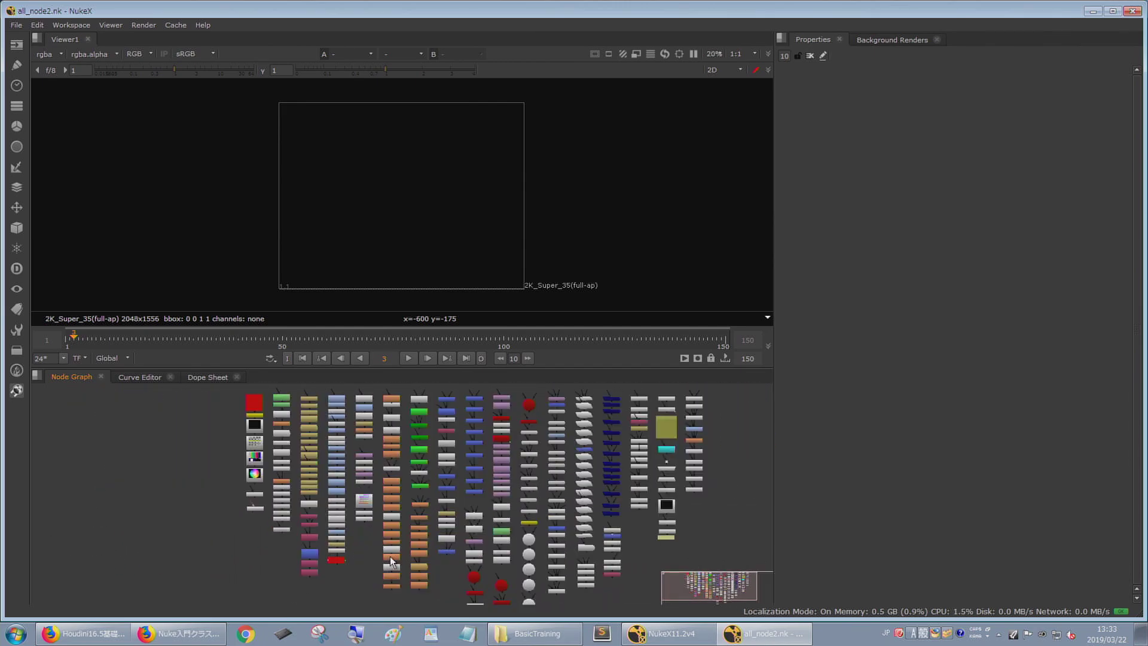
scroll(366, 546, "up", 5)
scroll(366, 547, "down", 4)
scroll(365, 550, "down", 3)
scroll(365, 550, "up", 5)
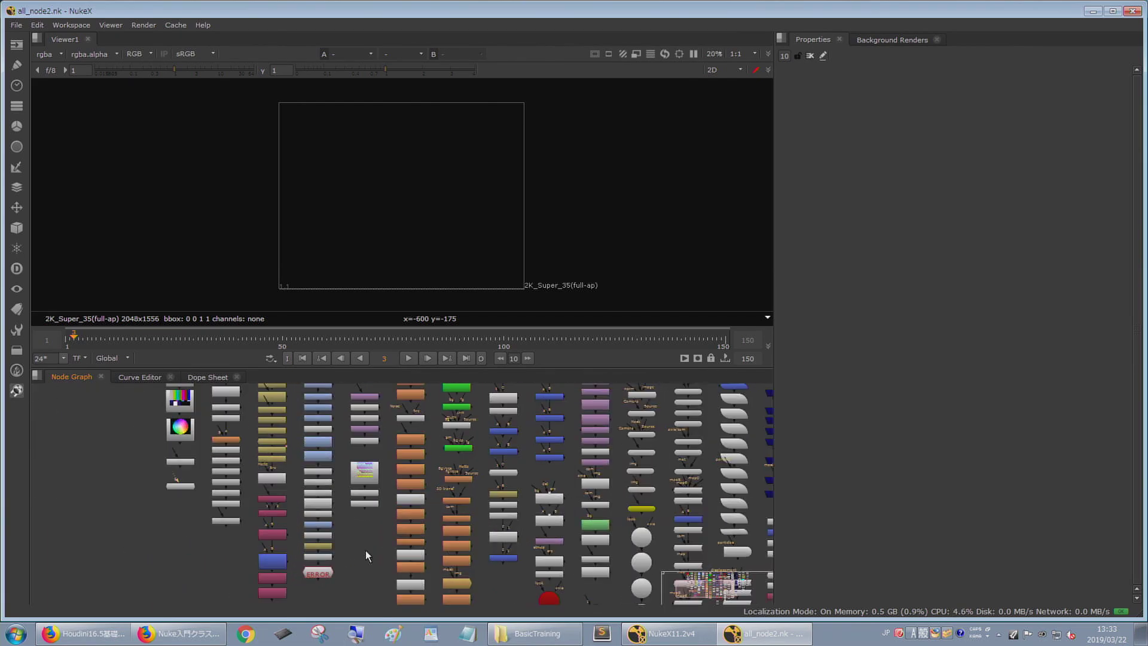
scroll(365, 555, "down", 3)
scroll(365, 555, "up", 4)
scroll(365, 555, "down", 5)
scroll(365, 560, "up", 4)
scroll(362, 538, "down", 5)
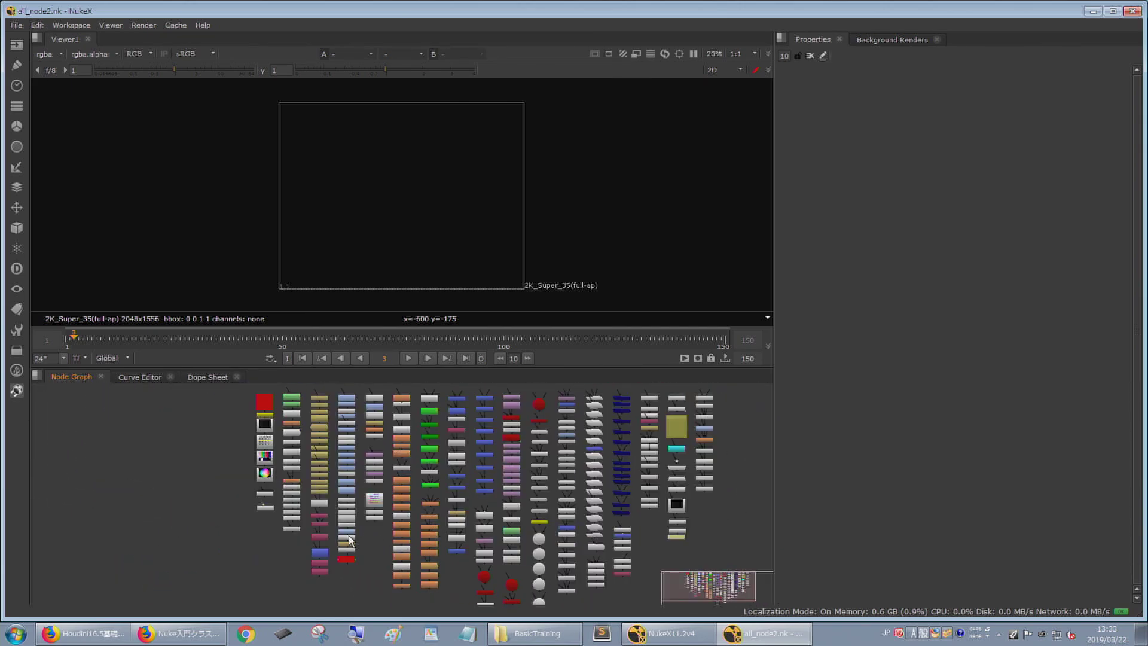
mouse_move(245, 551)
middle_mouse_down()
mouse_move(217, 536)
mouse_move(256, 539)
middle_mouse_up()
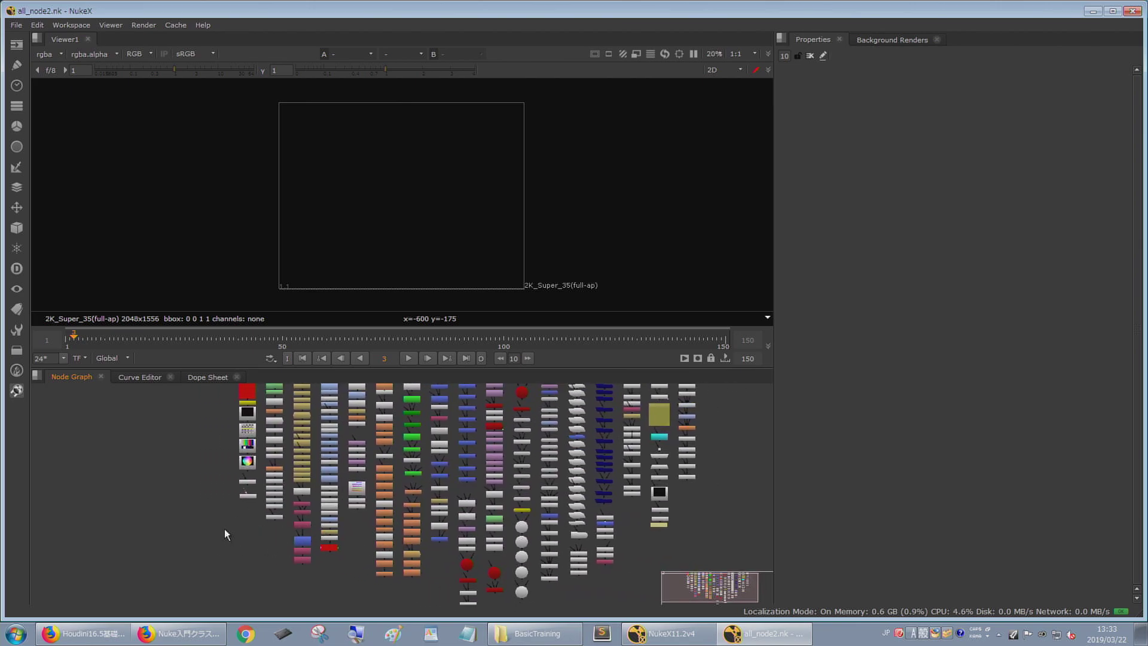
scroll(277, 544, "up", 5)
middle_click_drag(238, 524, 303, 534)
scroll(367, 524, "down", 6)
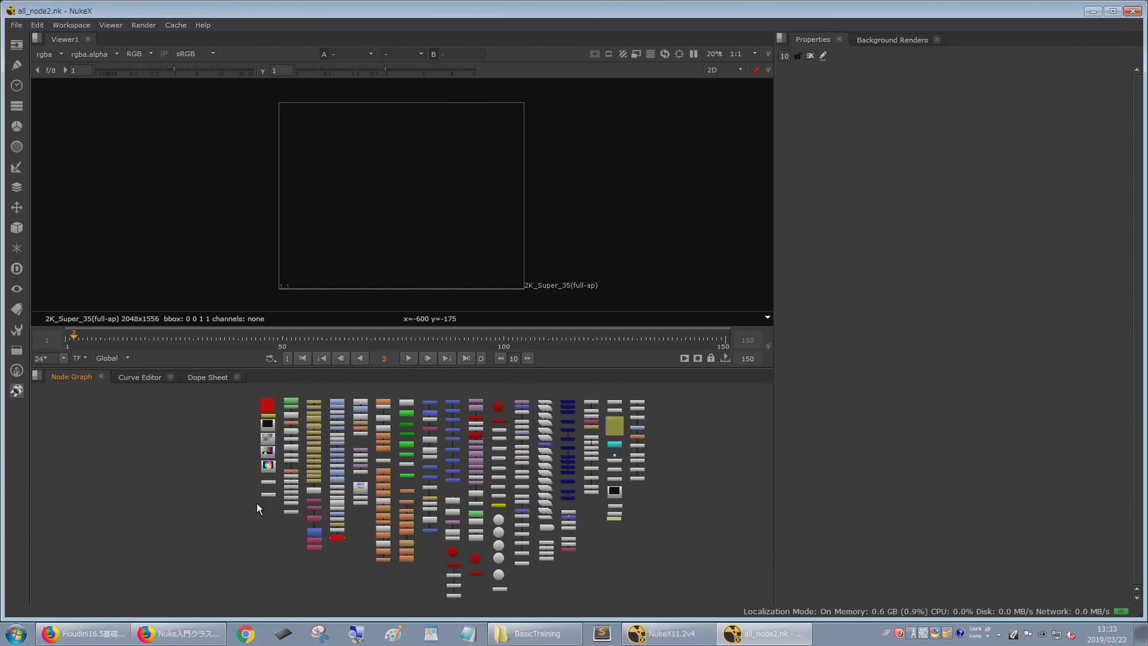
scroll(268, 502, "up", 2)
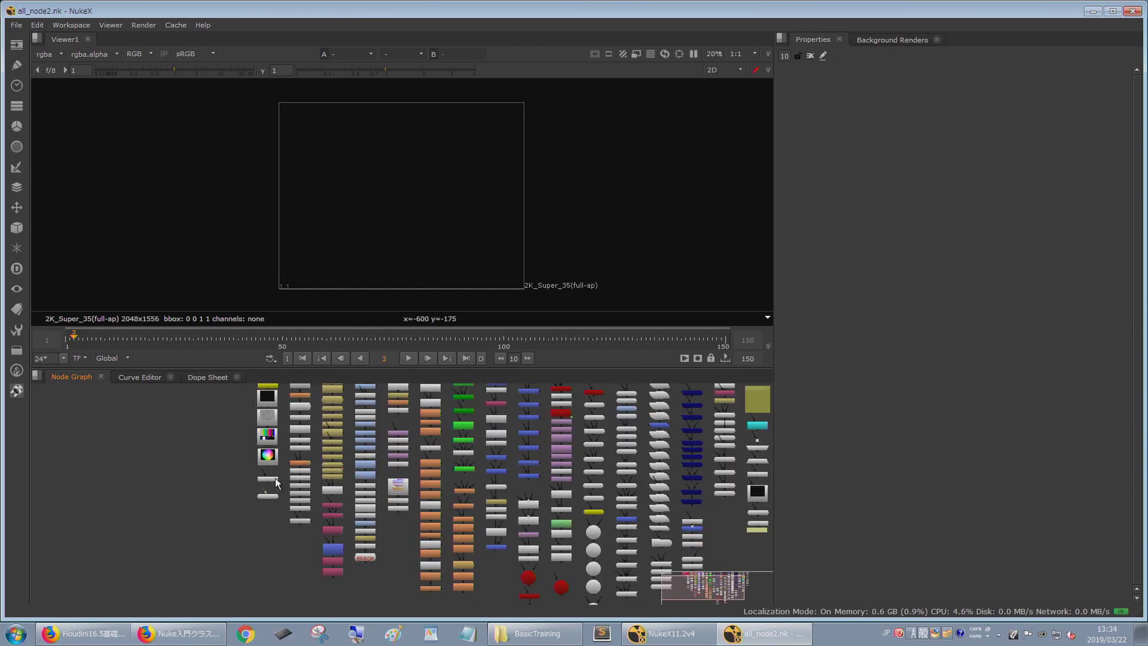
scroll(281, 504, "down", 2)
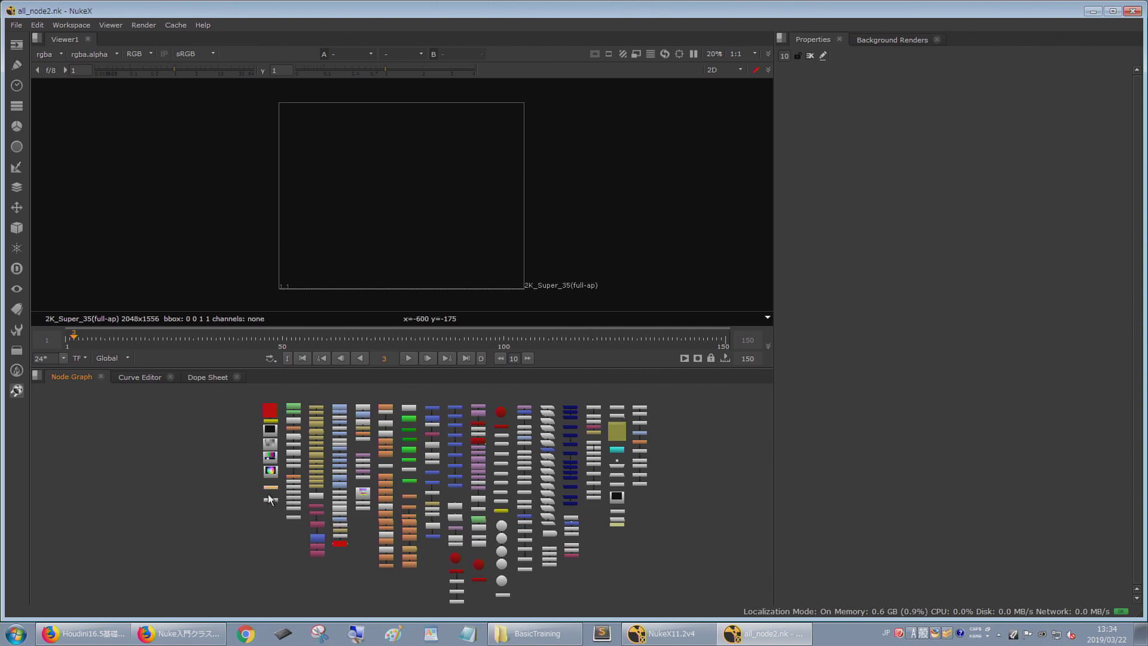
- Inspect the CurveTool1 (Auto Crop) and Viewer1 nodes beneath ColorWheel1 at close range
middle_click_drag(268, 493, 438, 494)
scroll(439, 494, "up", 6)
scroll(439, 494, "up", 4)
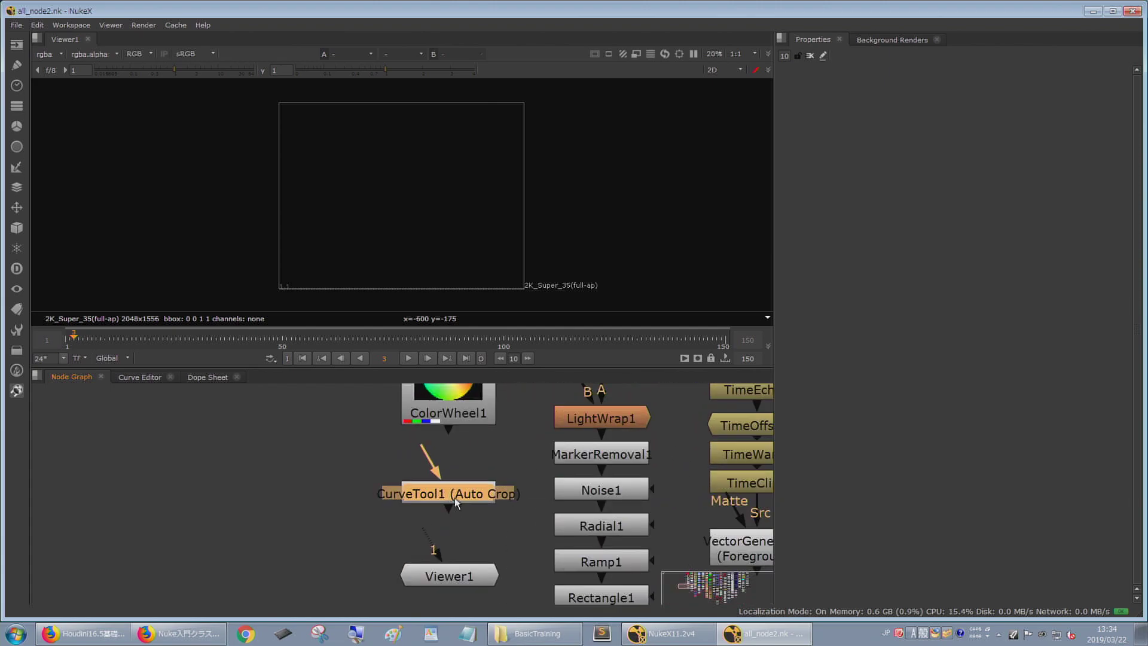
scroll(437, 520, "down", 1)
scroll(442, 530, "down", 1)
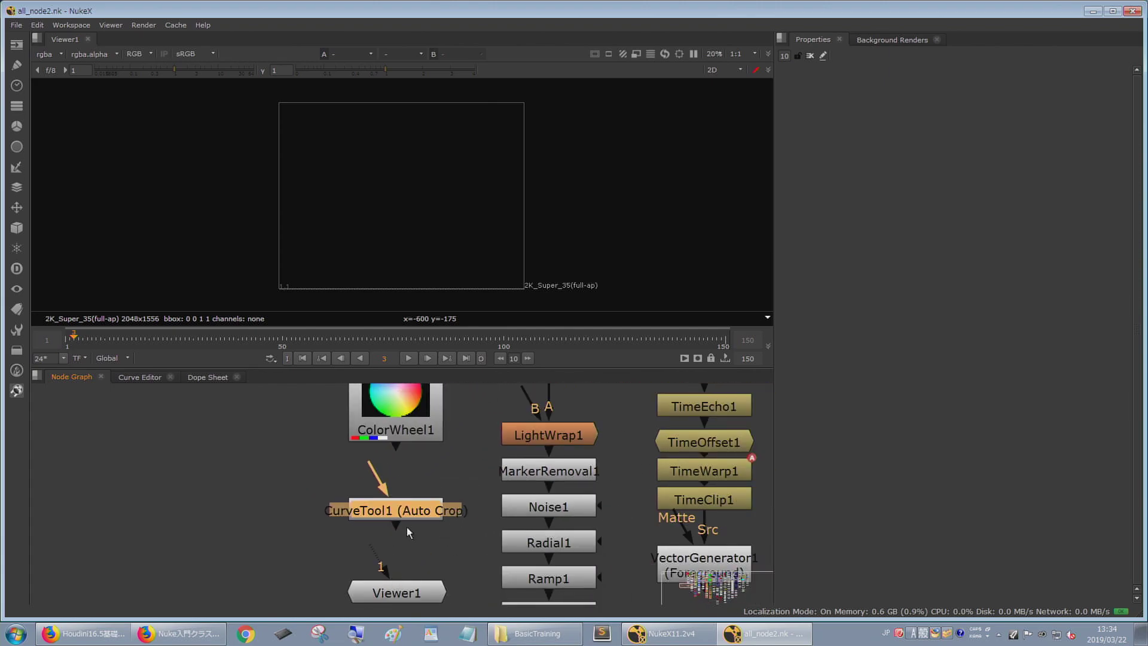
scroll(389, 577, "down", 5)
scroll(389, 539, "down", 2)
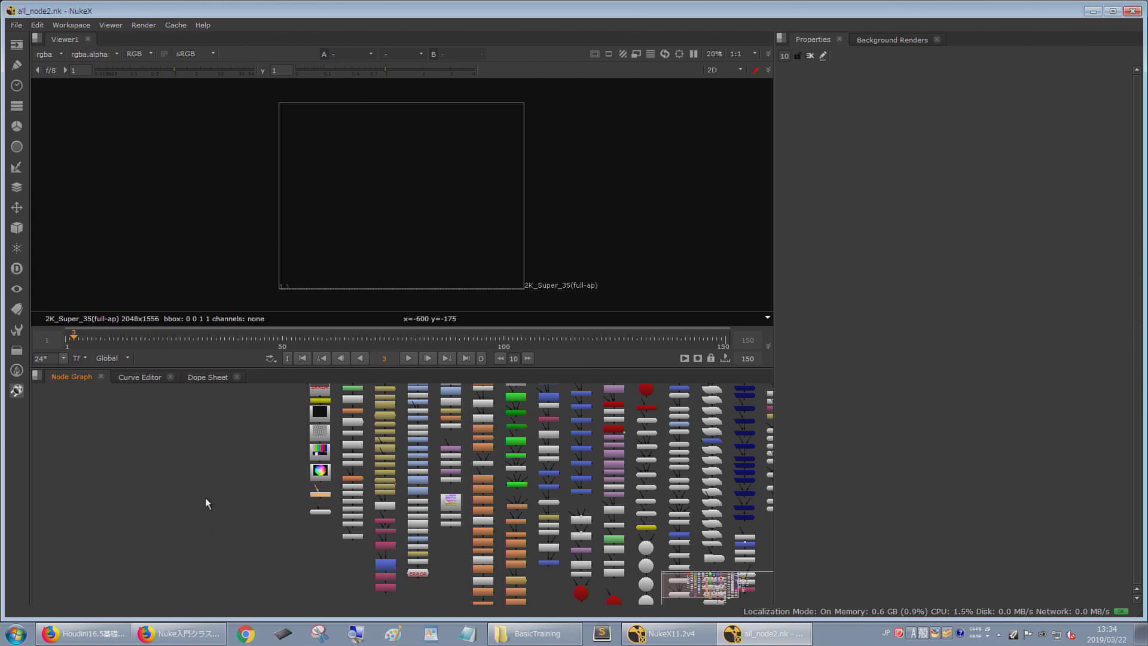
- Delete the Viewer1 node below CurveTool1 from the Node Graph
scroll(227, 505, "up", 3)
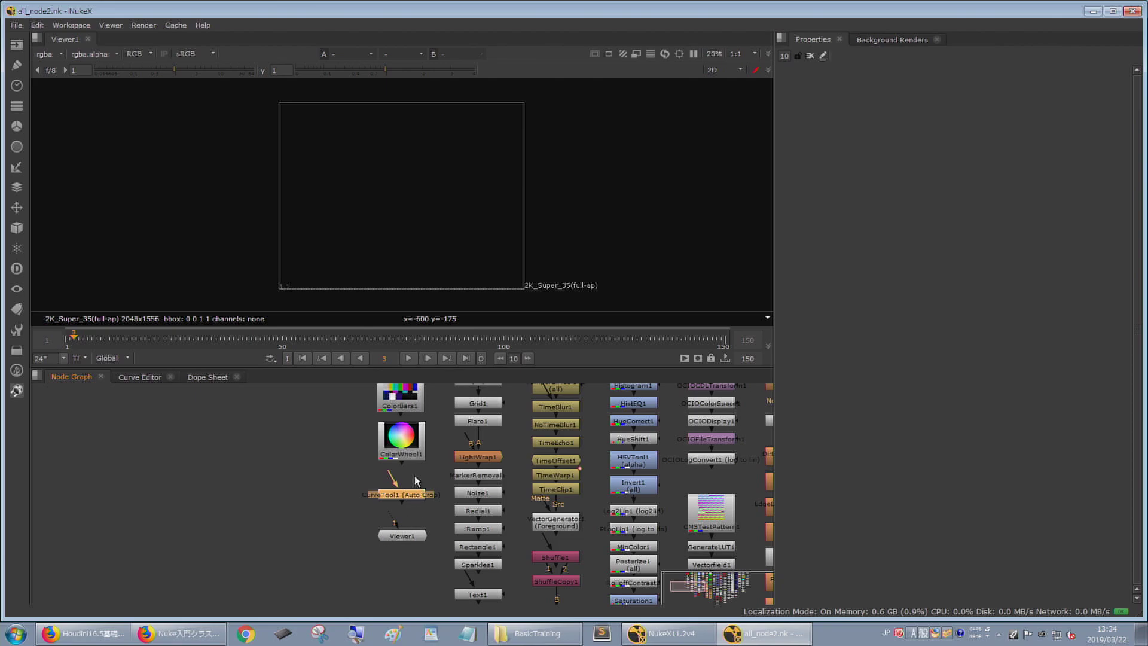
scroll(417, 486, "up", 3)
scroll(407, 507, "up", 1)
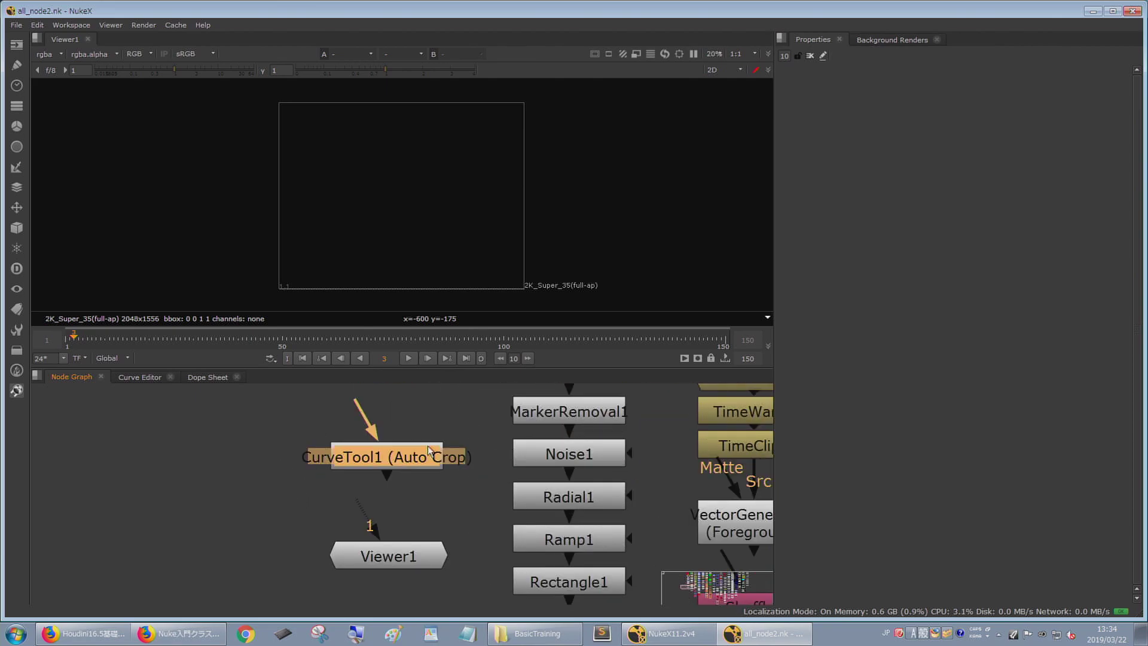
left_click(417, 500)
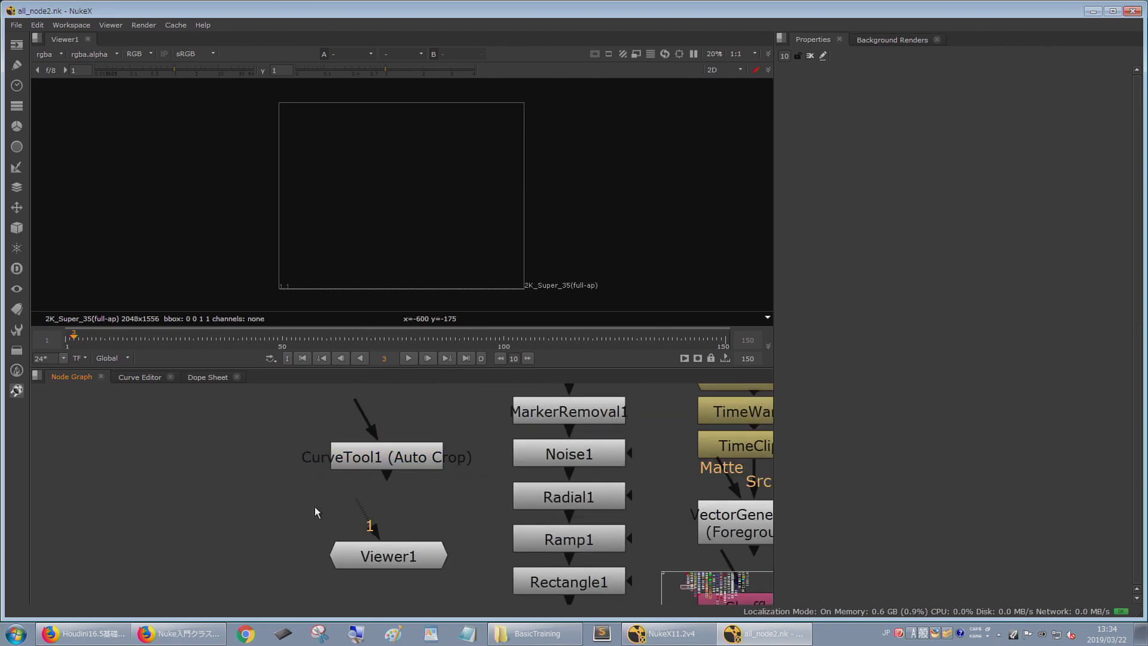
left_click(380, 566)
left_click_drag(380, 565, 382, 583)
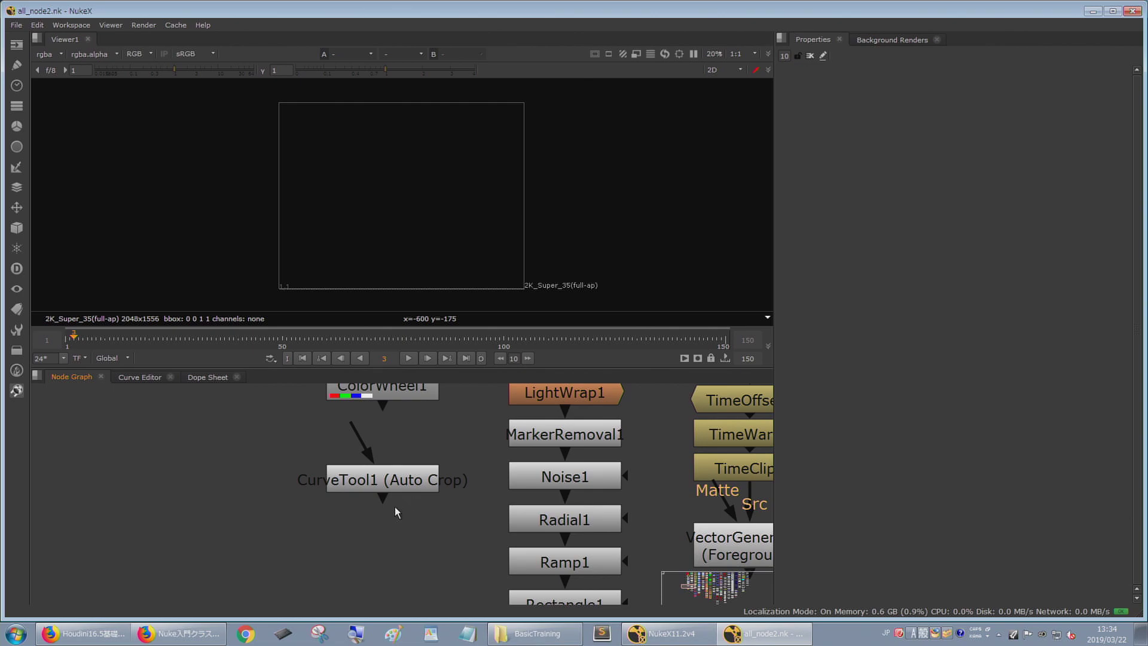
- Try pulling a connection from CurveTool1's output into empty space, and shift the CurveTool1 node slightly
scroll(392, 510, "up", 2)
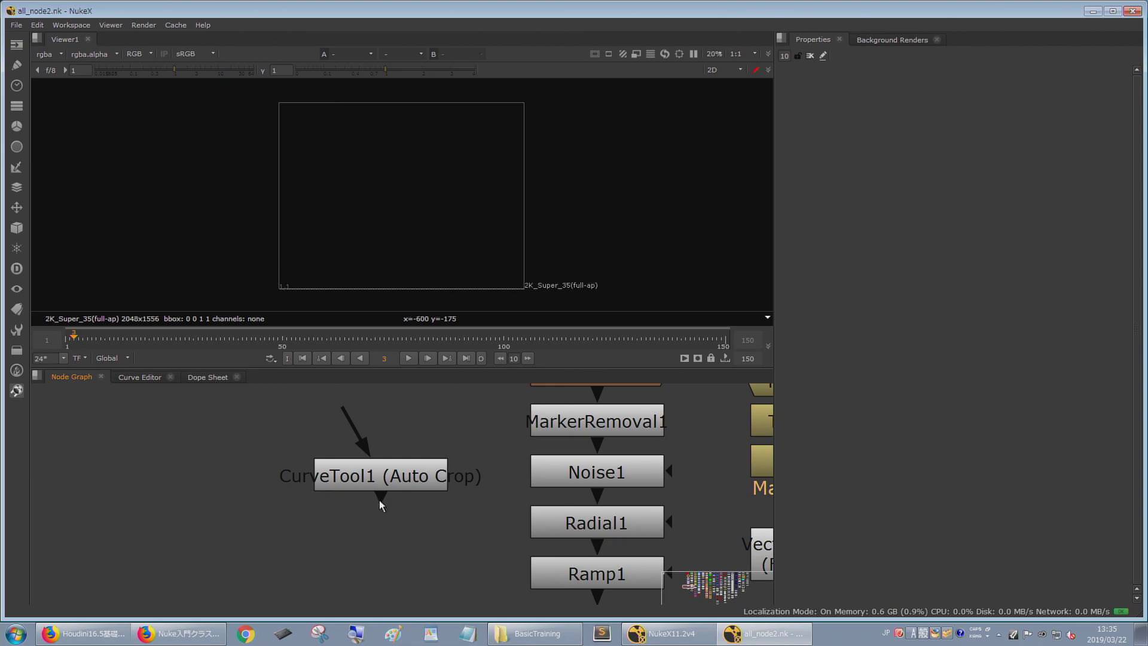
left_click_drag(381, 497, 389, 559)
scroll(382, 504, "down", 1)
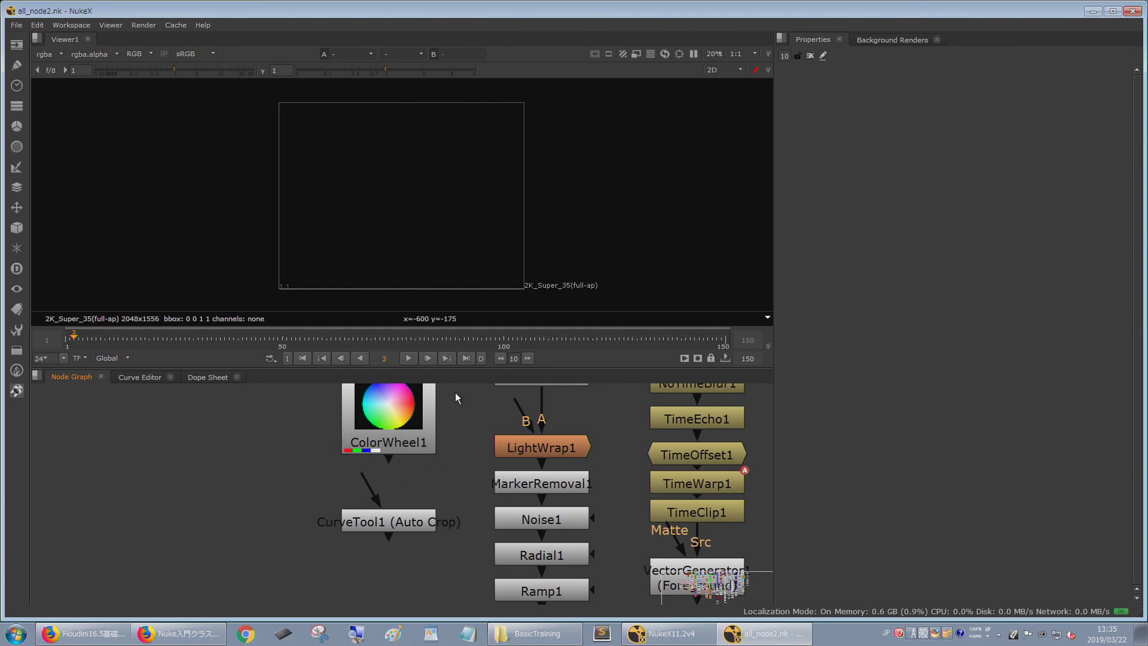
left_click_drag(371, 530, 366, 528)
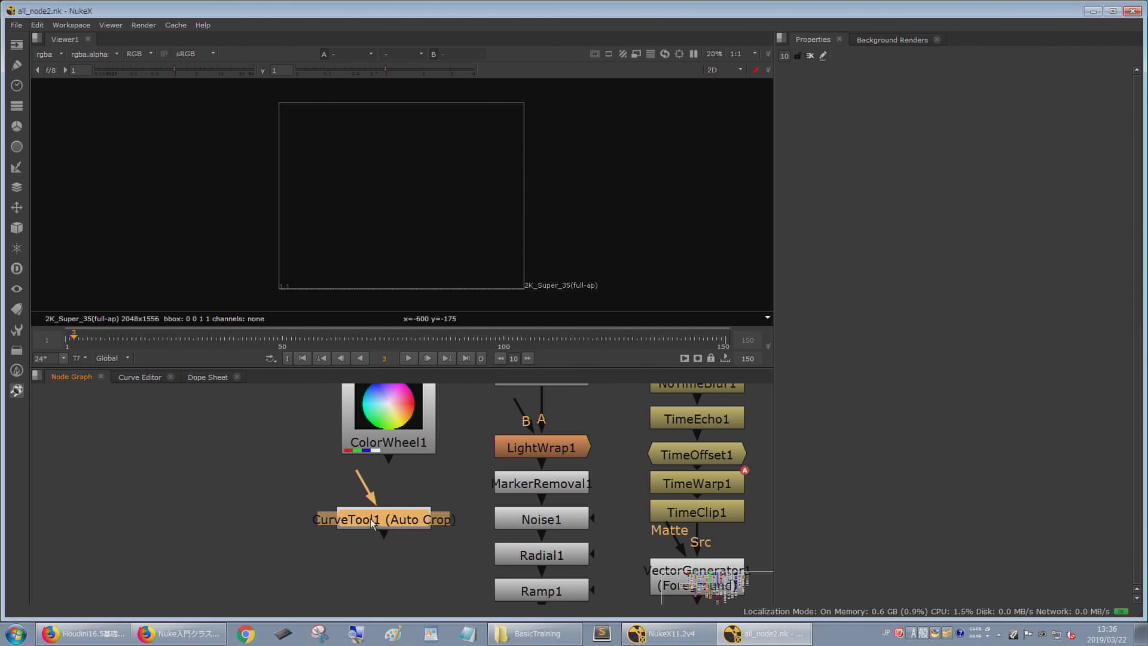
scroll(372, 594, "down", 2)
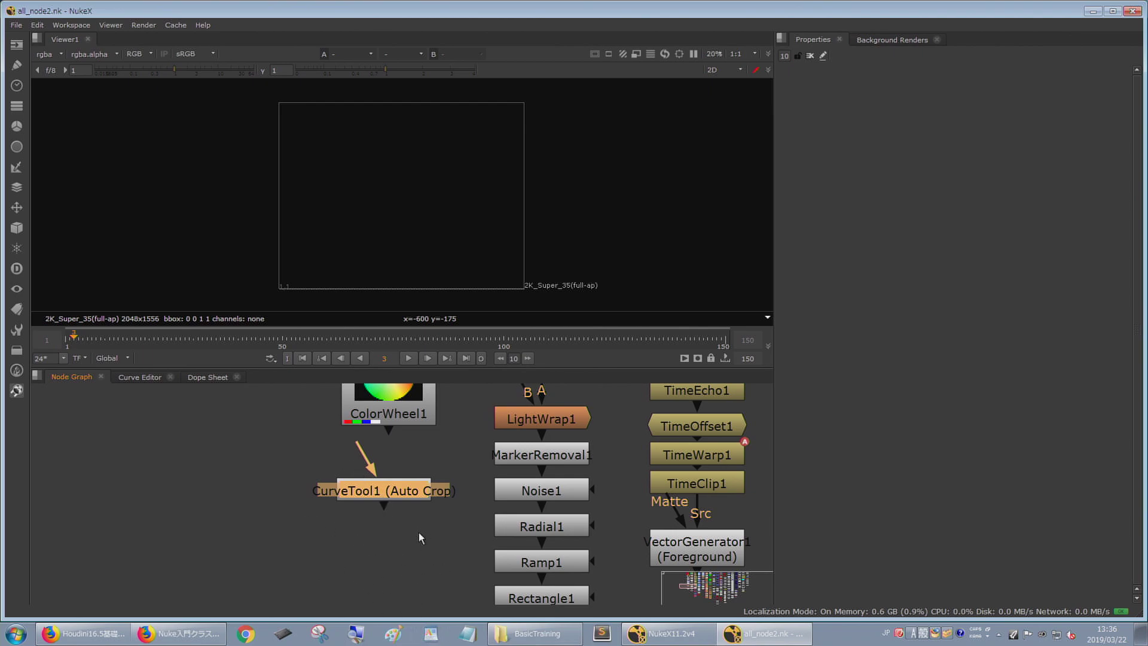
scroll(453, 562, "down", 2)
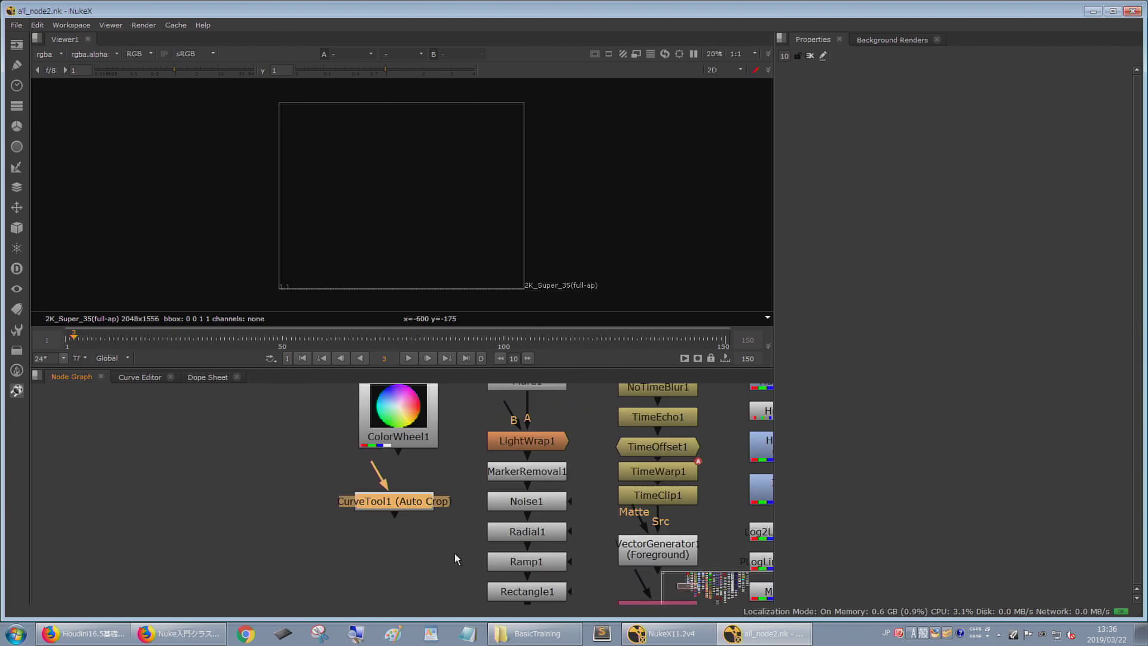
scroll(454, 556, "up", 2)
middle_click_drag(445, 530, 443, 566)
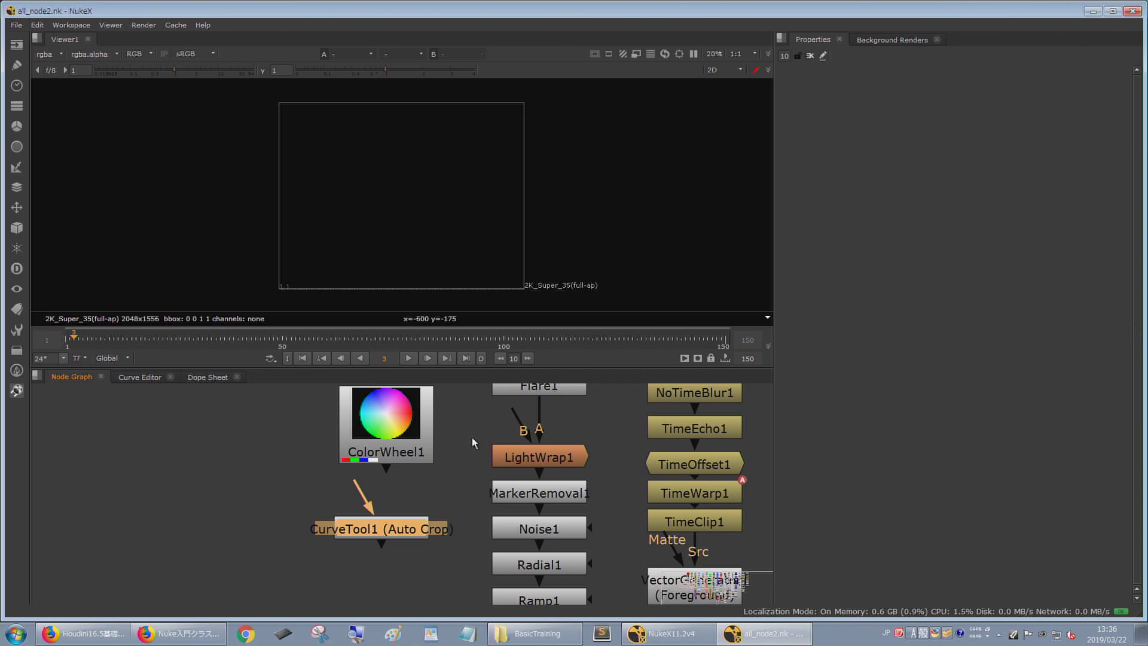
scroll(375, 584, "down", 1)
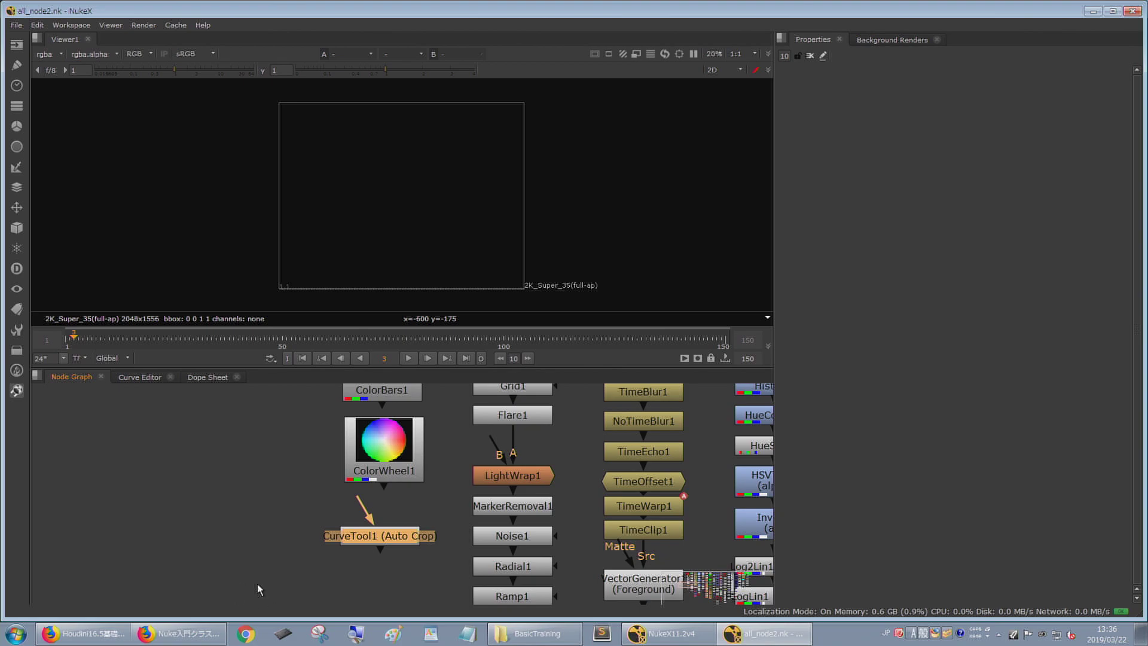
- Add an unconnected ColorCorrect node in the empty Node Graph area beside the ColorWheel1 column
middle_click_drag(210, 533, 482, 540)
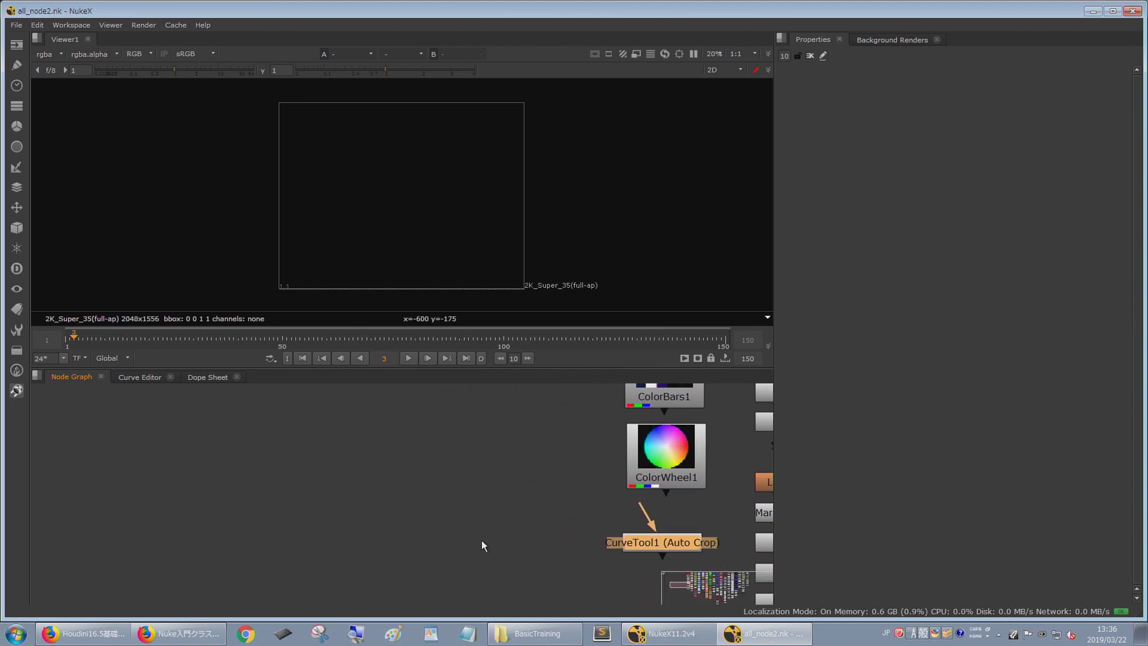
scroll(376, 546, "down", 1)
left_click(364, 547)
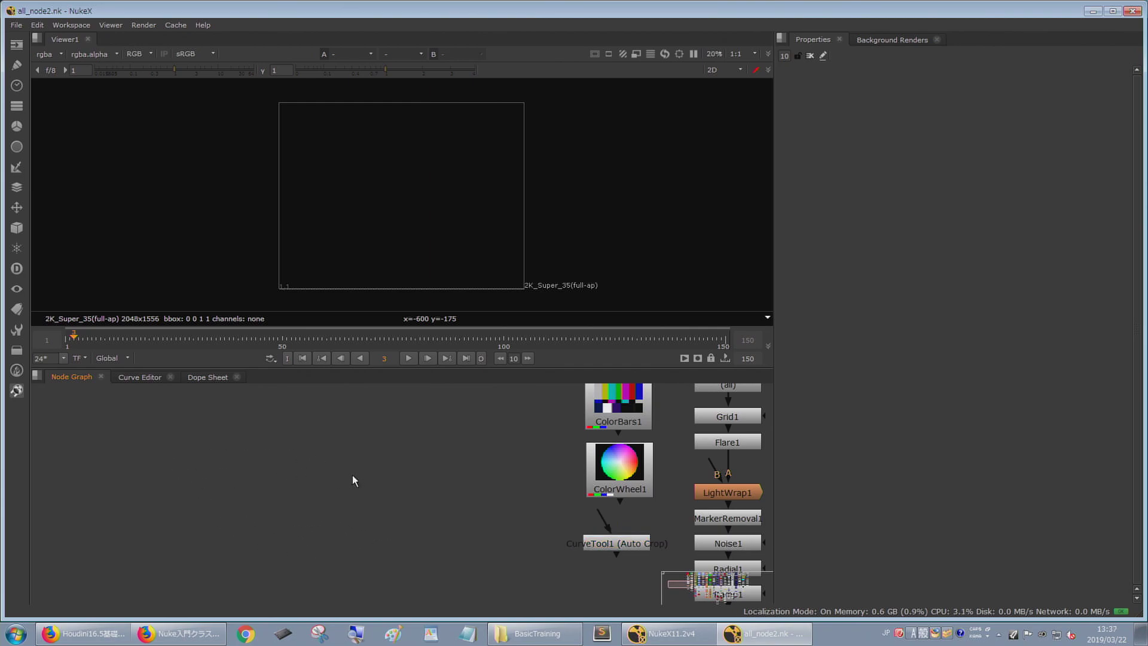
middle_click_drag(358, 545, 333, 519)
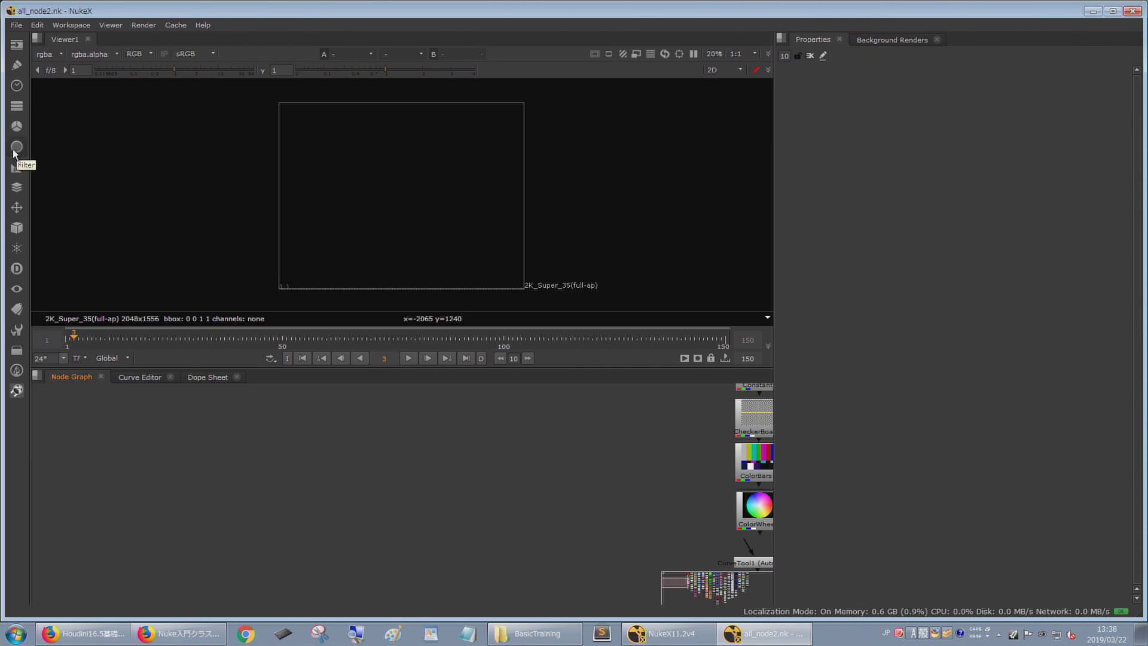
left_click(17, 127)
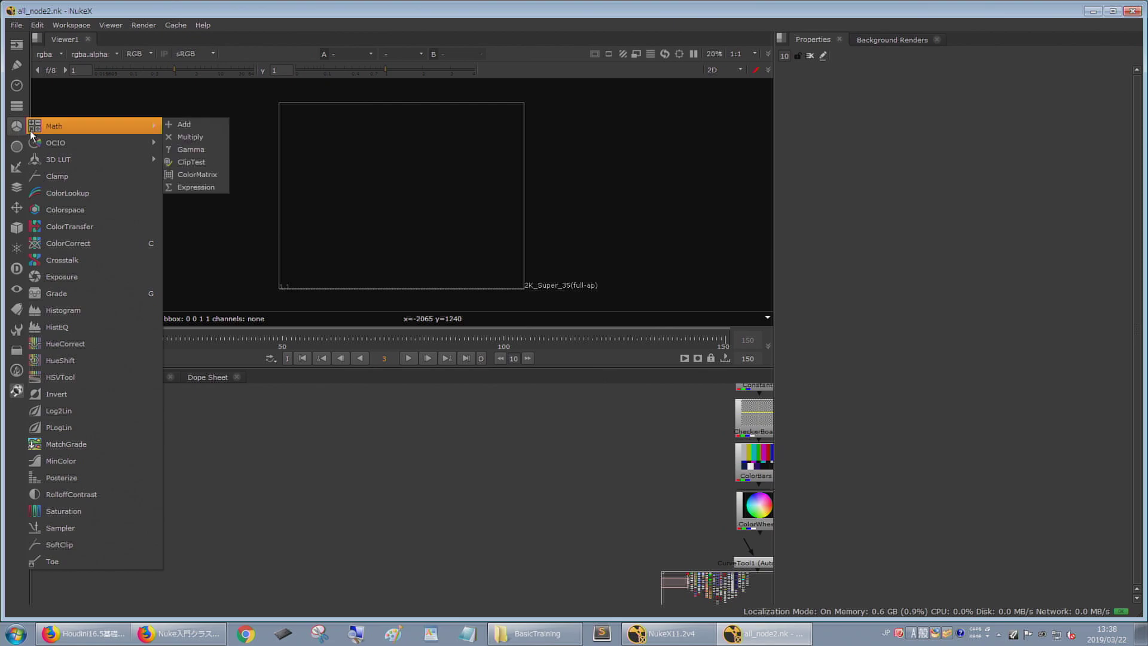
mouse_move(31, 130)
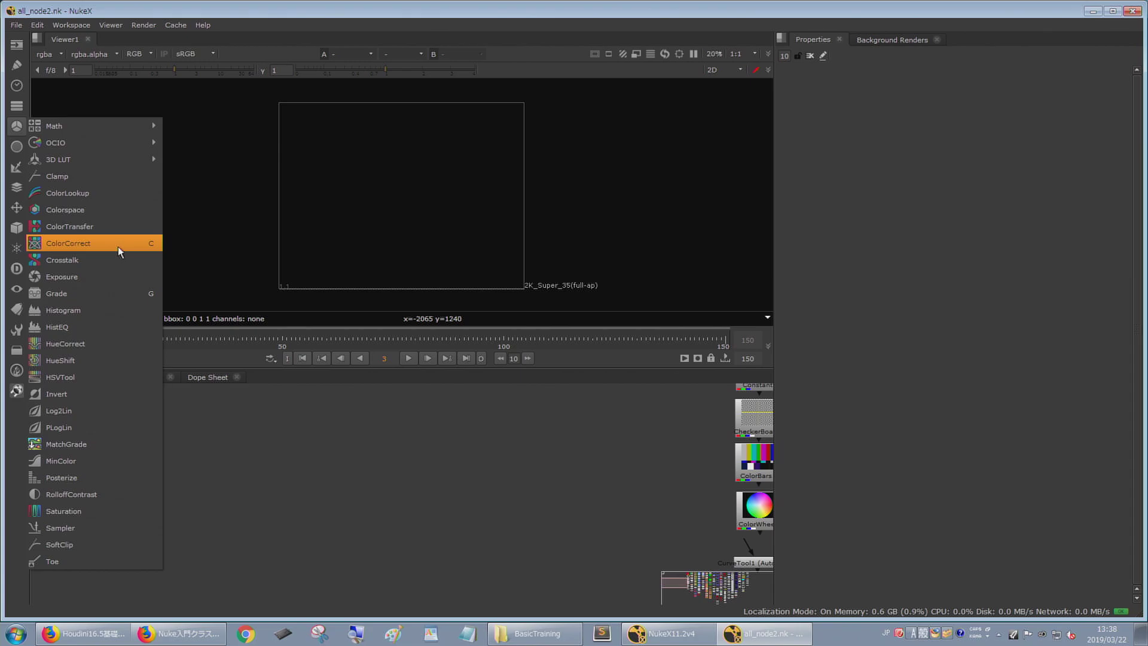
left_click(55, 242)
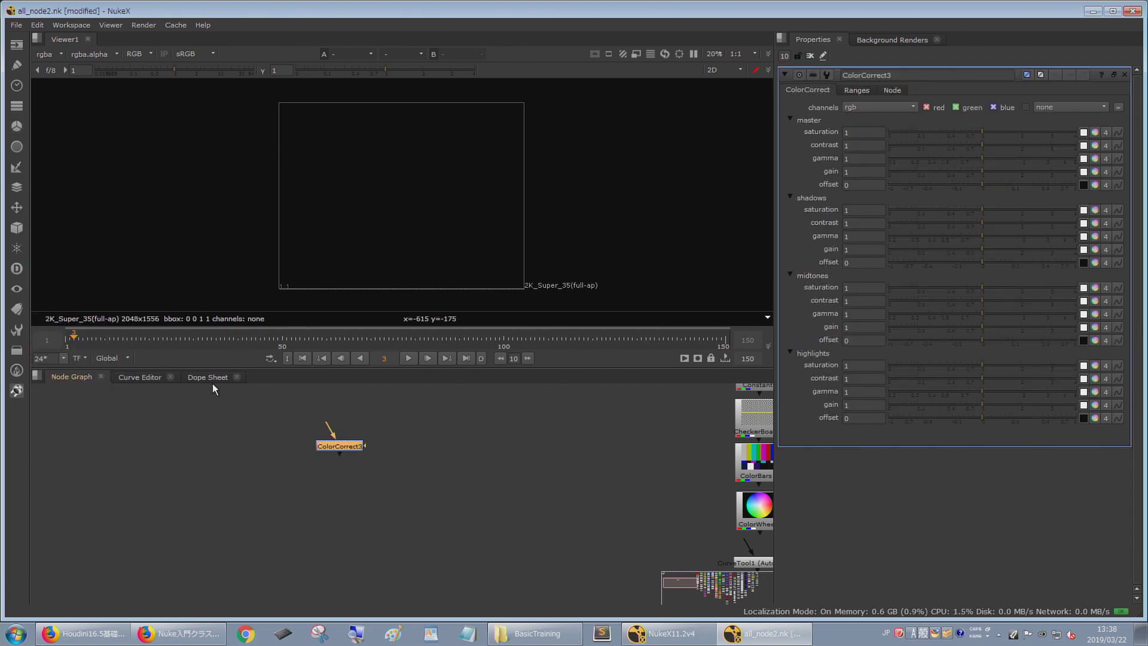
- Add a Grade node below ColorCorrect3, connected to its output, and leave a small gap between the two nodes
right_click(371, 485)
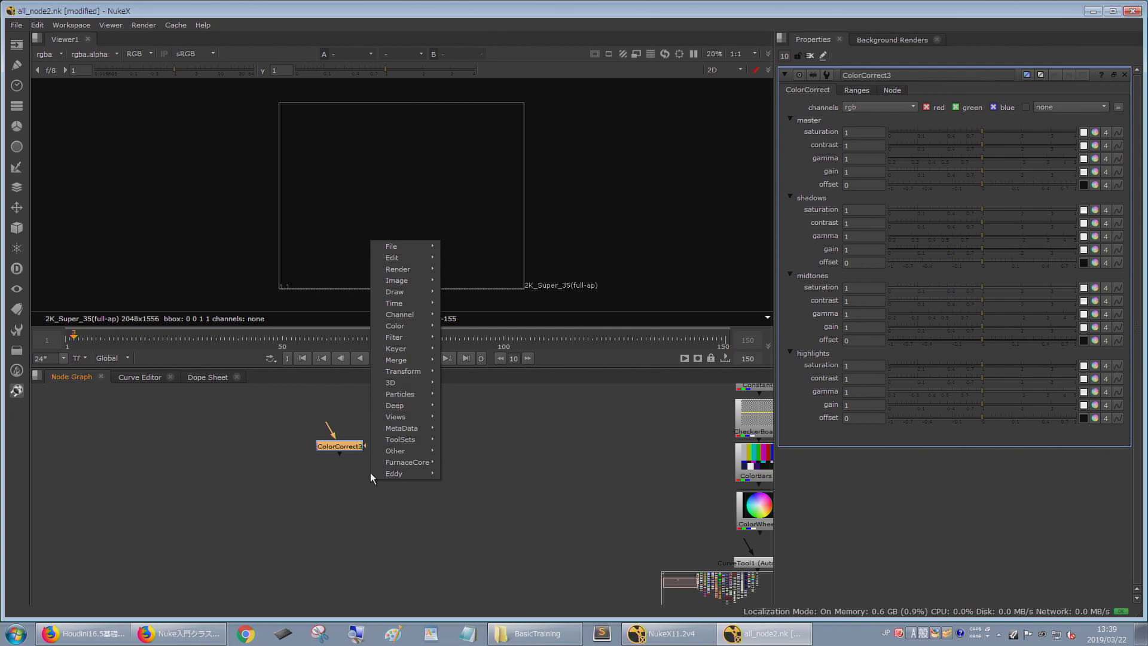
mouse_move(405, 258)
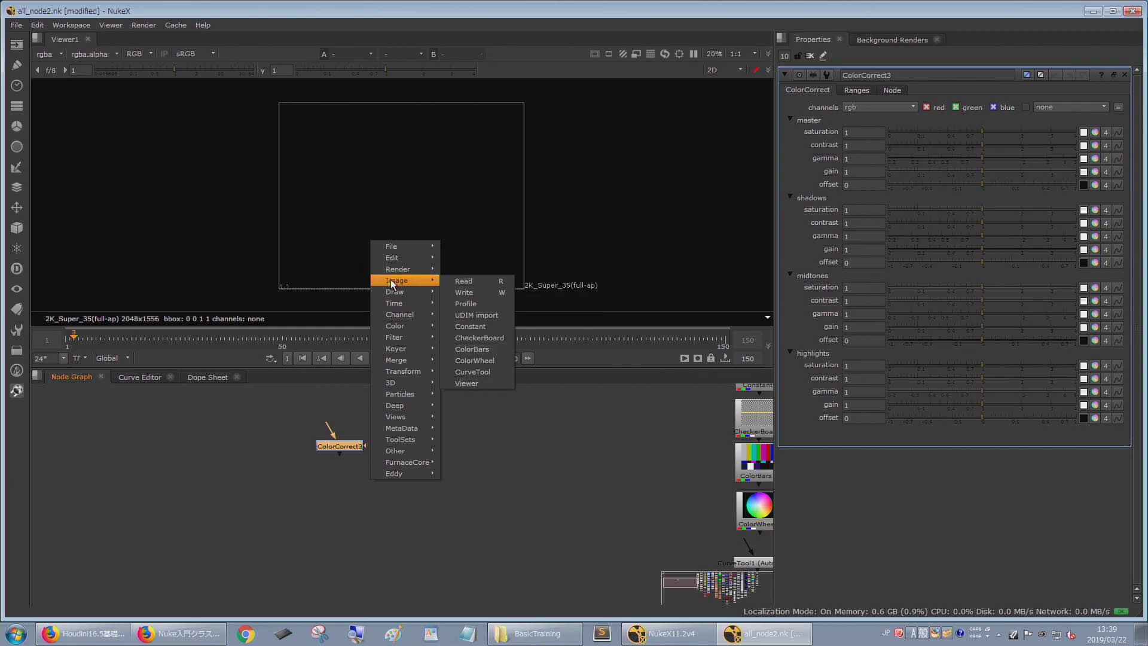
mouse_move(384, 329)
mouse_move(399, 316)
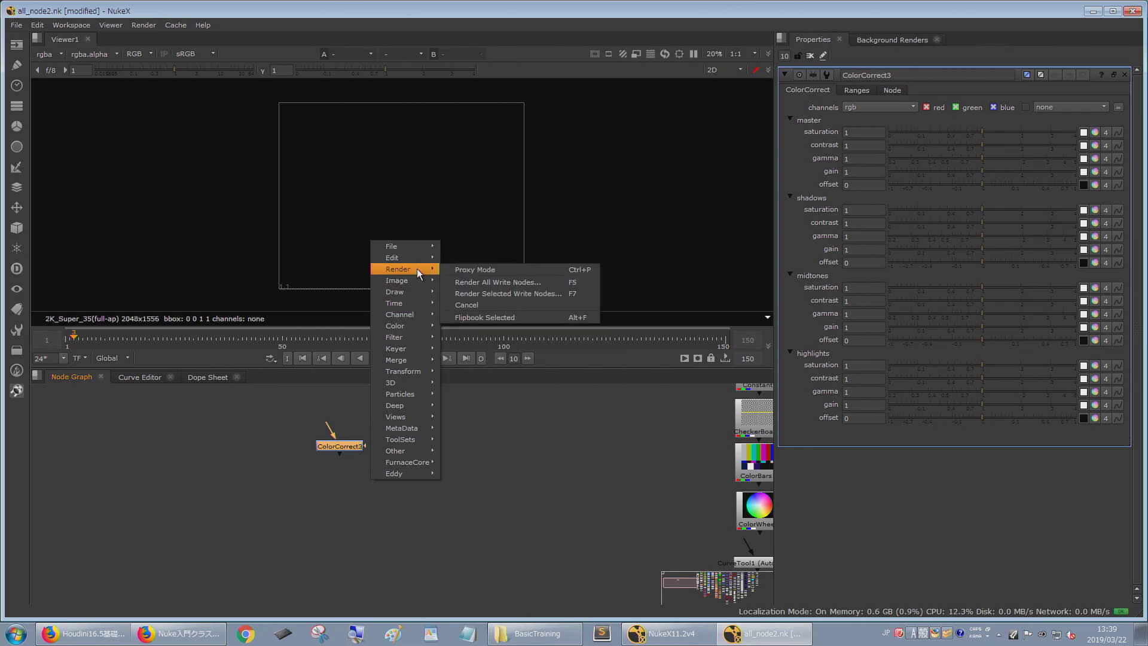
mouse_move(414, 293)
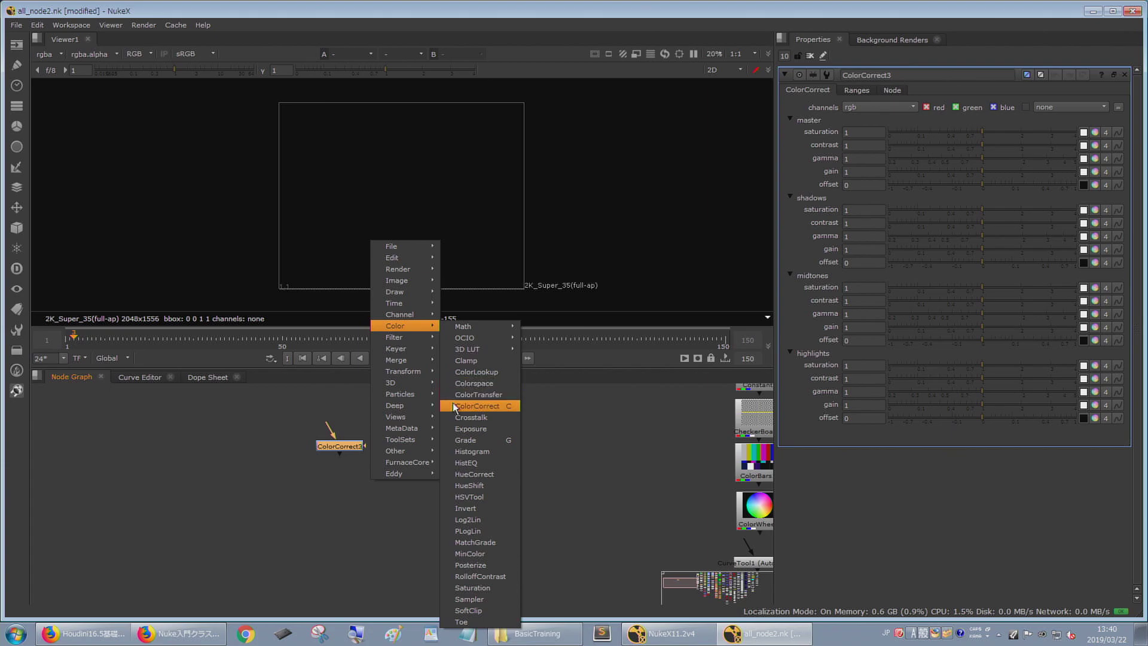
left_click(468, 441)
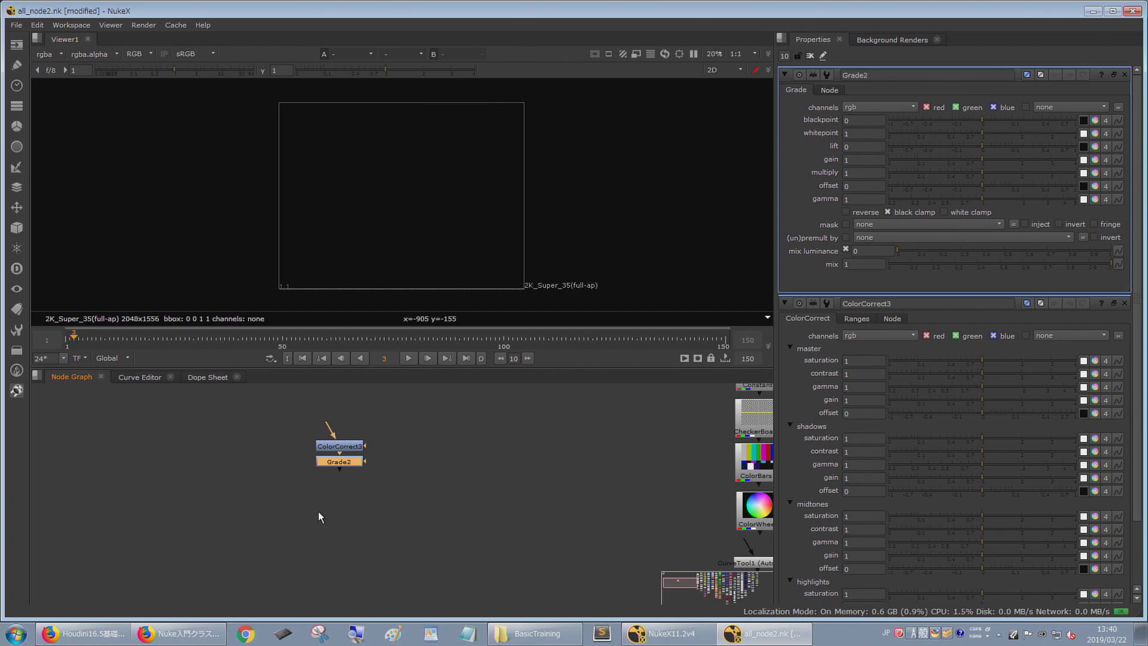
left_click_drag(341, 462, 342, 482)
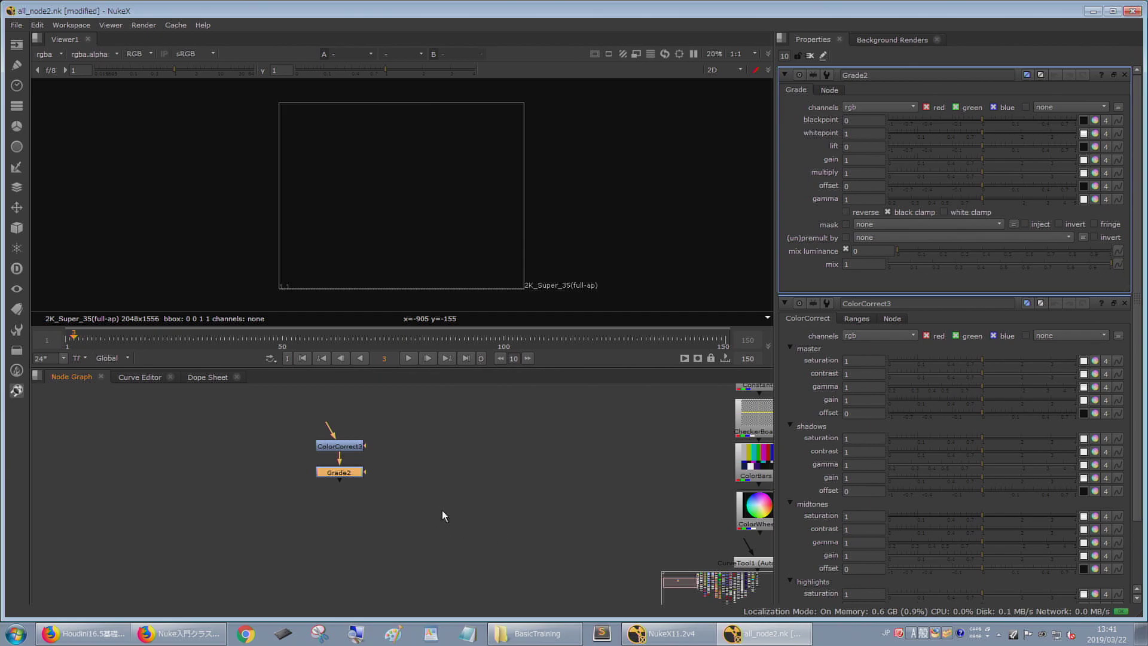
- Add a Merge node with its A input fed by Grade2, placed below it, and a separate unconnected Blur node above the Merge
key("m")
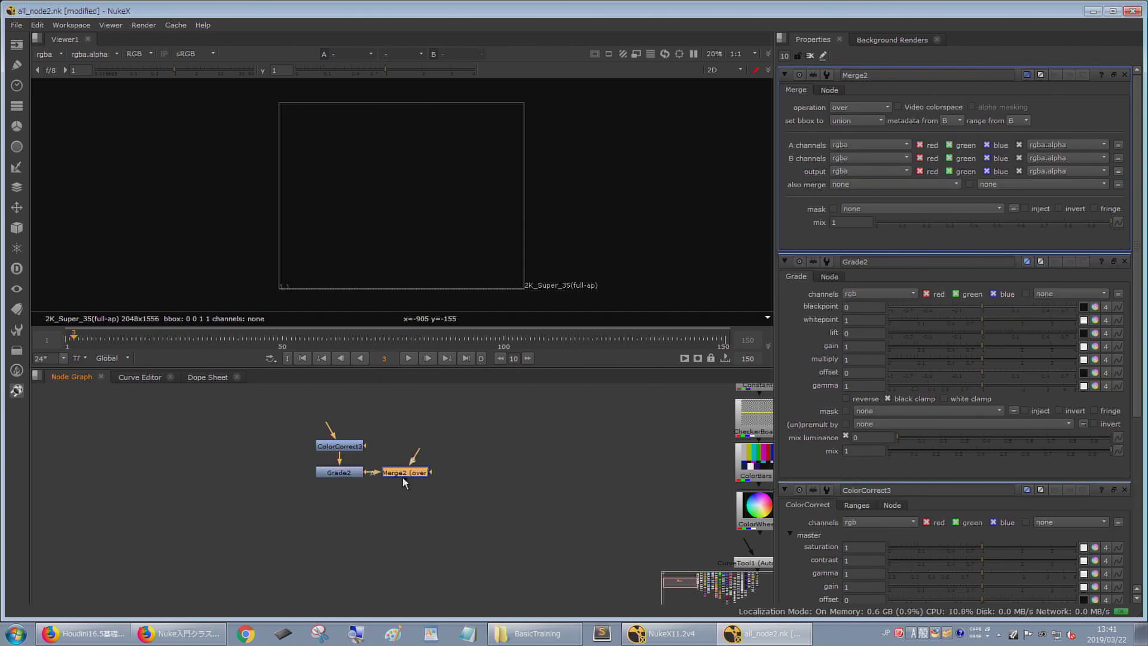
left_click_drag(391, 507, 394, 509)
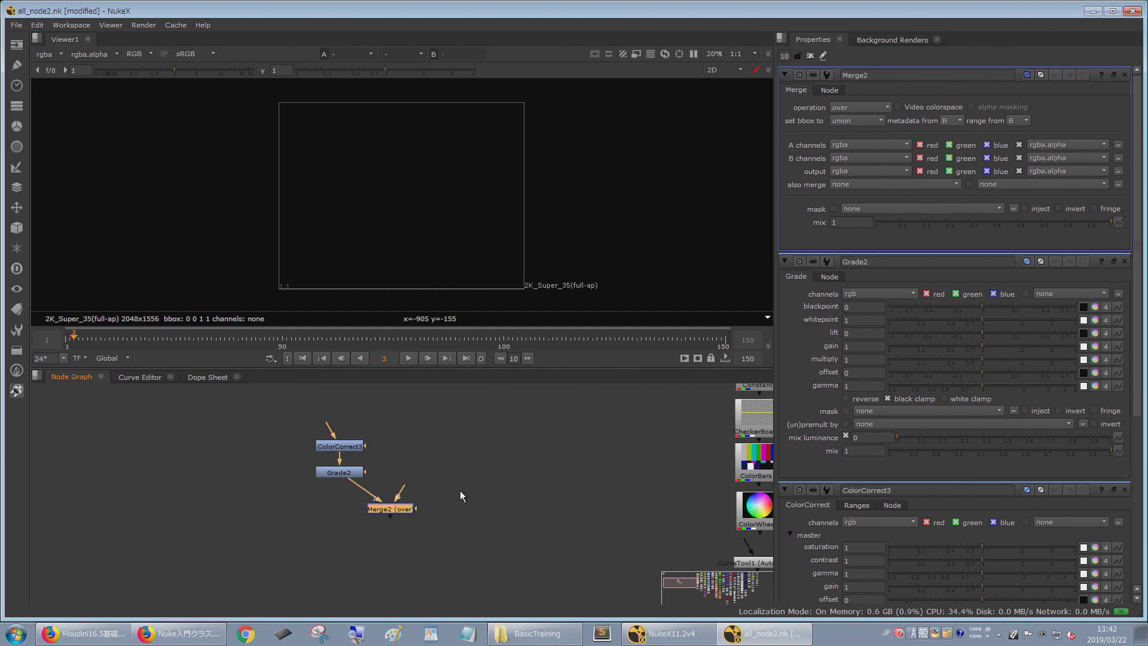
left_click(419, 437)
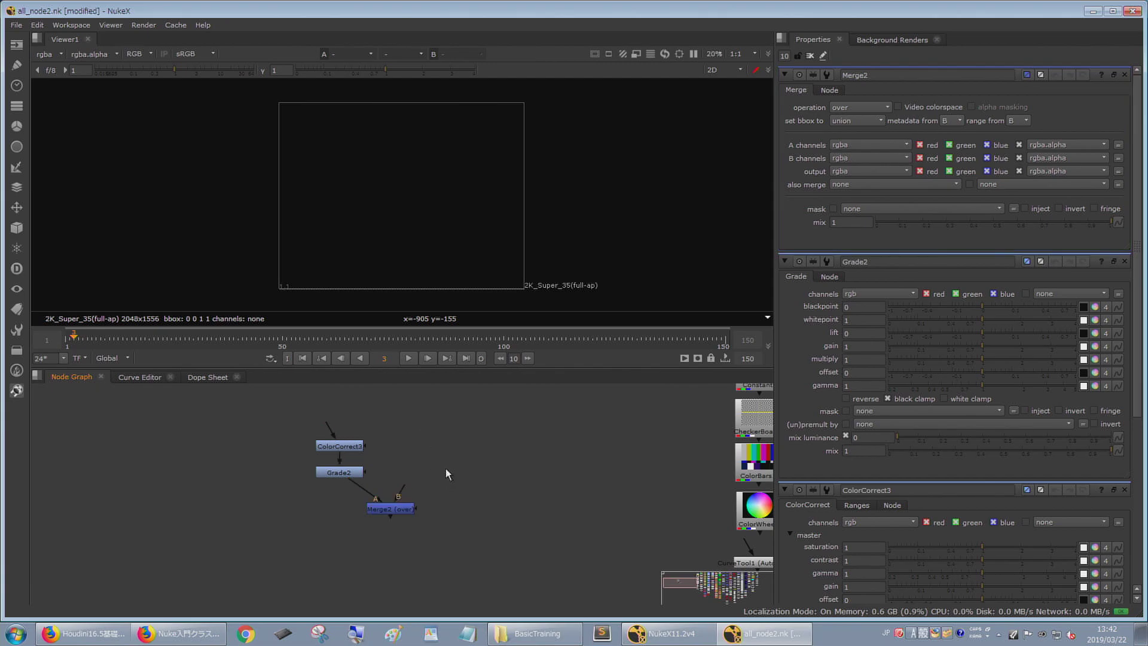
key("b")
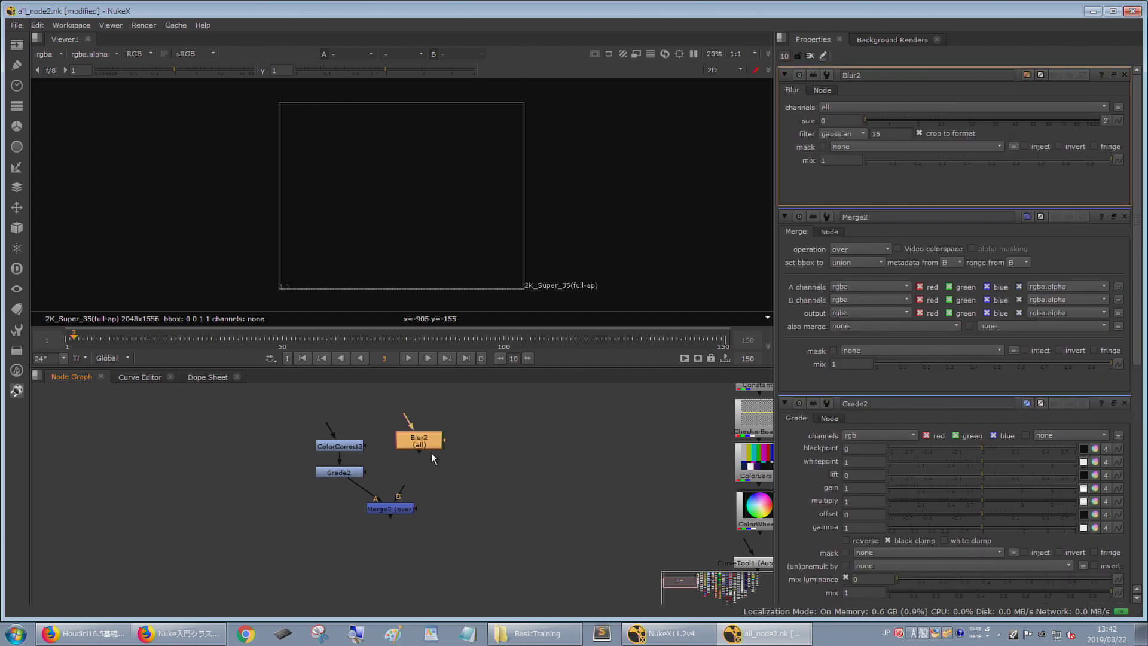
left_click_drag(423, 443, 445, 455)
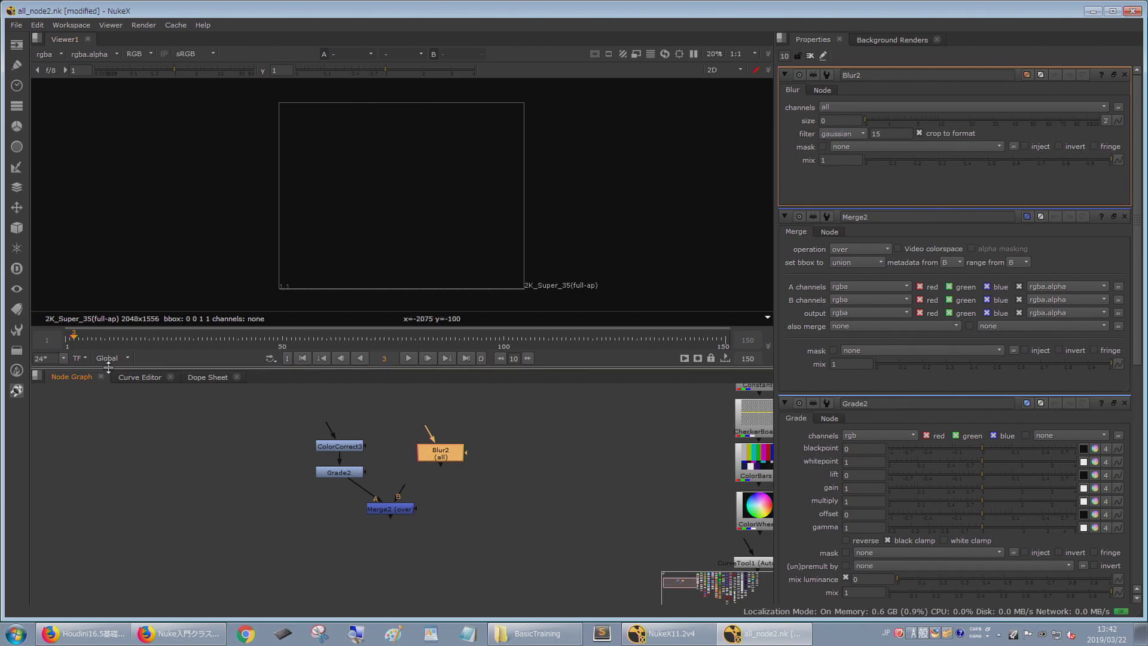
left_click(18, 131)
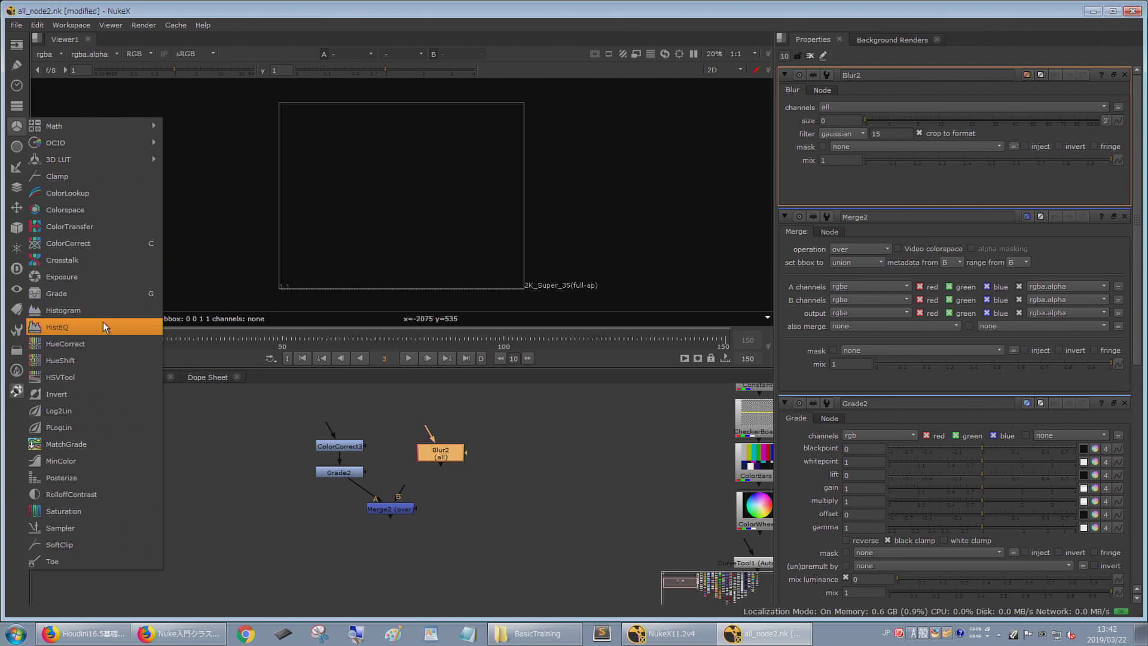
left_click(526, 486)
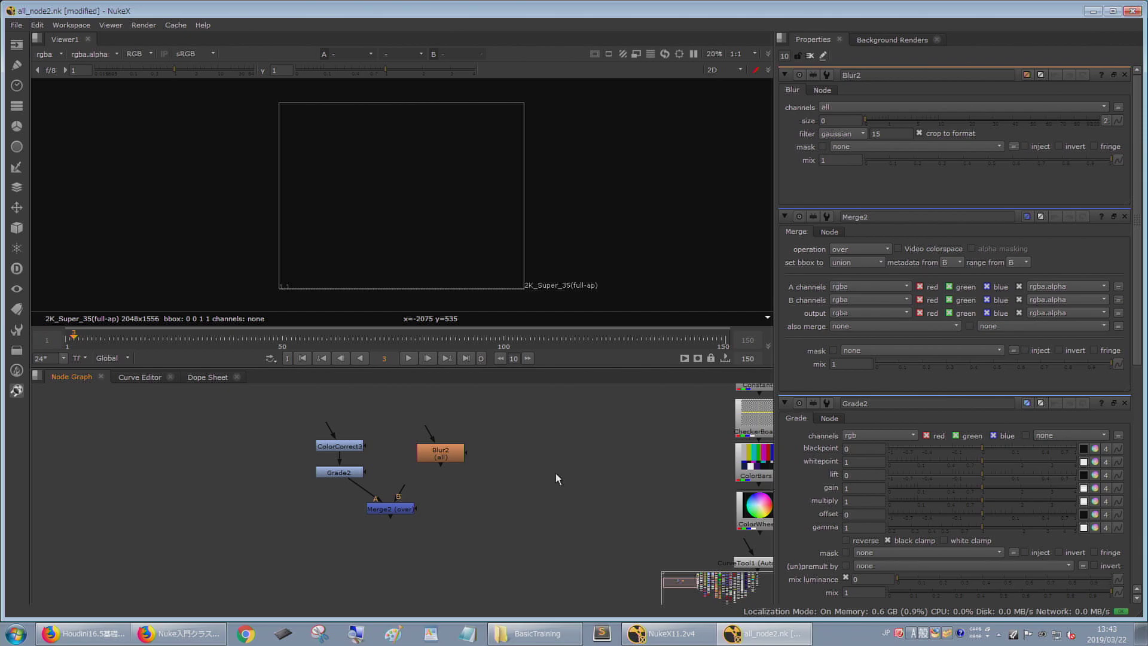
- Find "camera" in the node search, add the 3D Camera node, and place it to the right of Blur2
key("Tab")
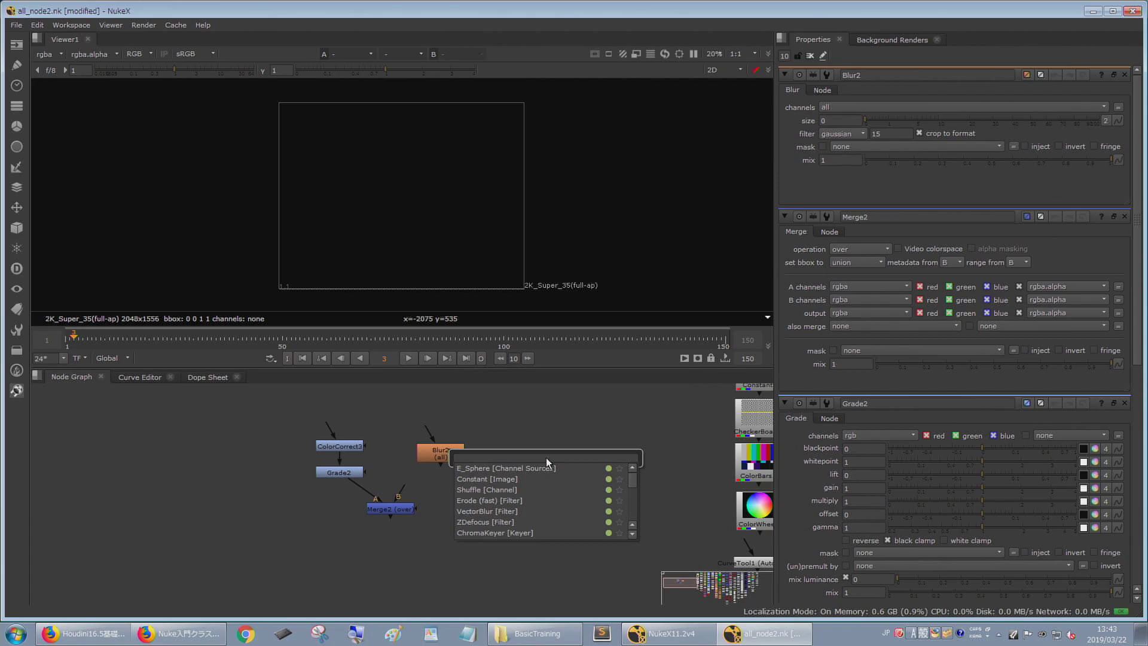
type("camera")
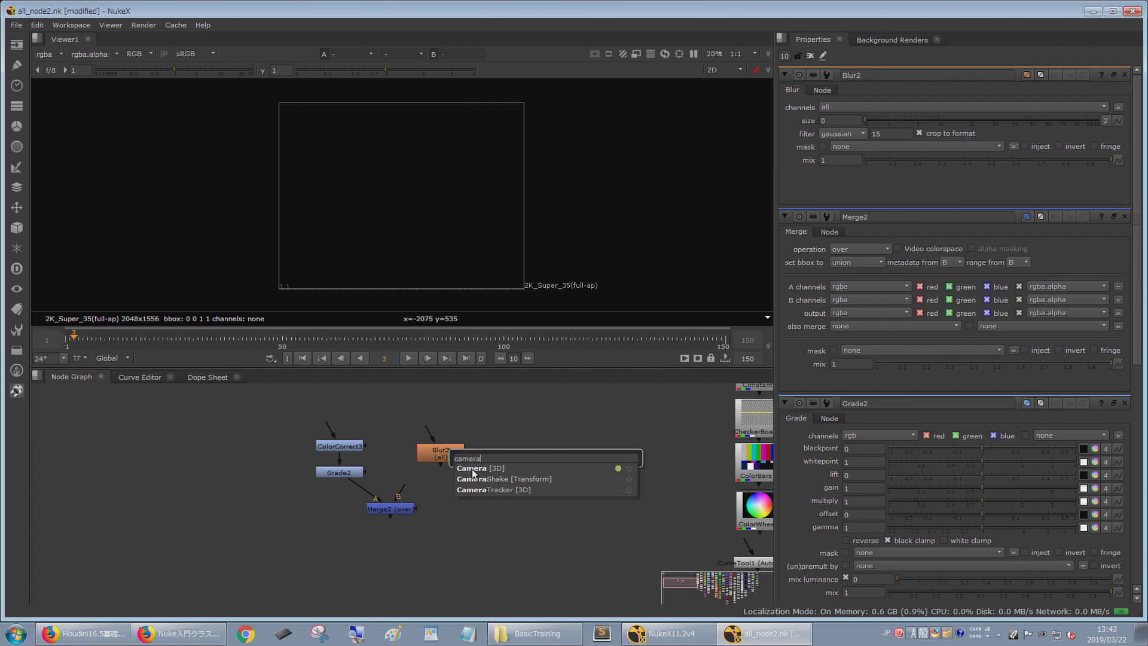
left_click(472, 473)
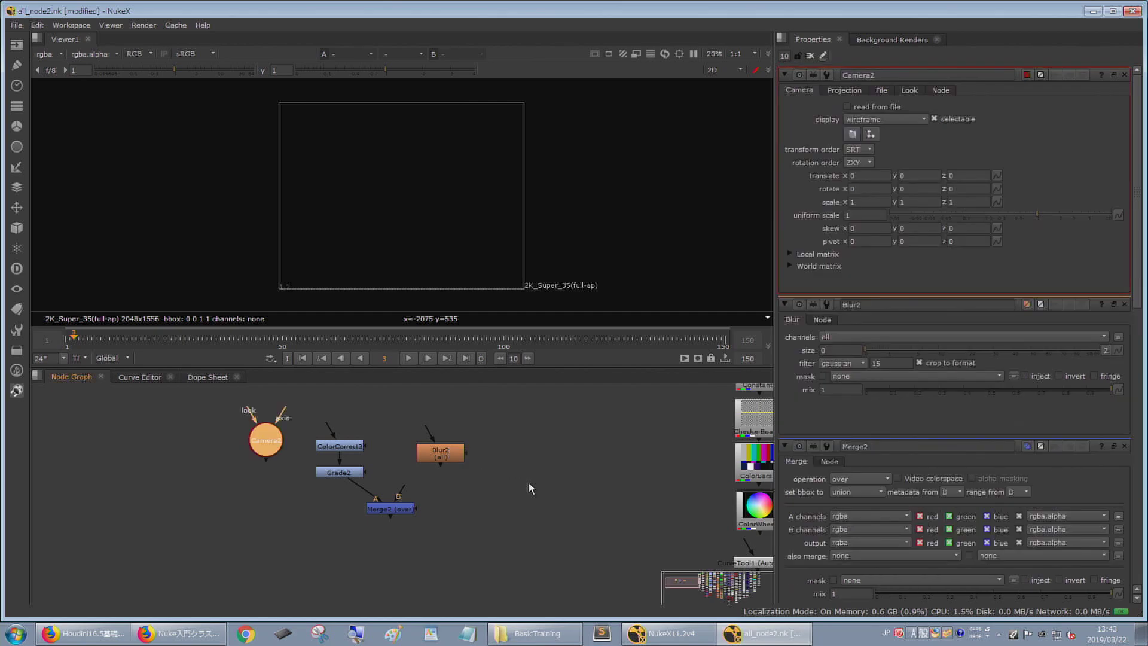
left_click_drag(261, 447, 557, 469)
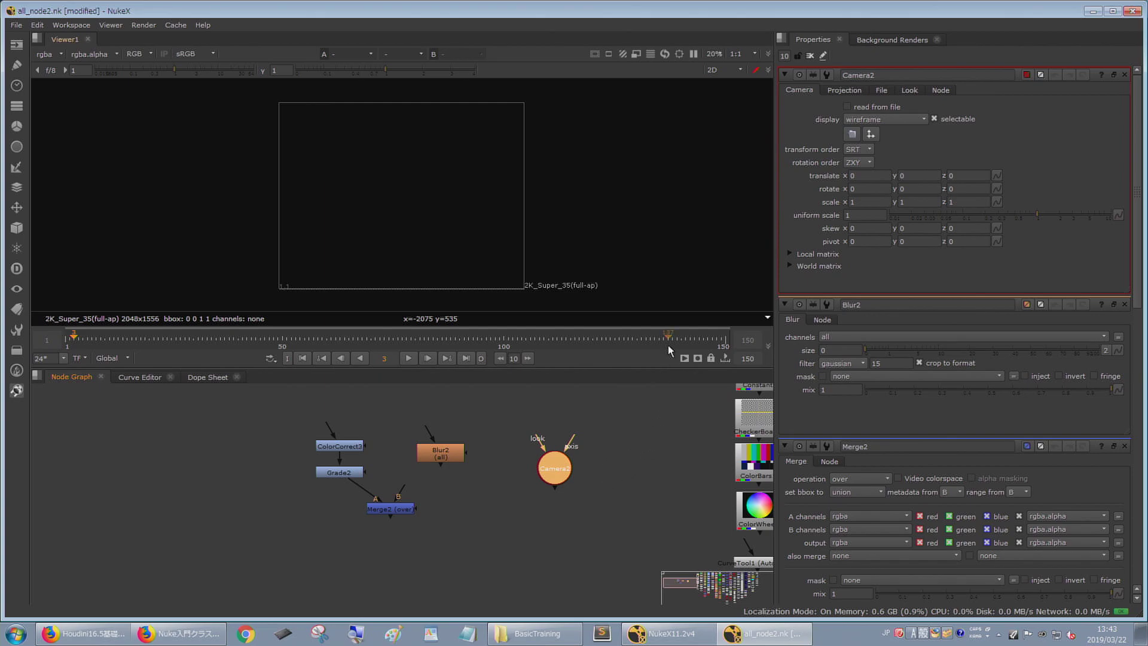
left_click(494, 532)
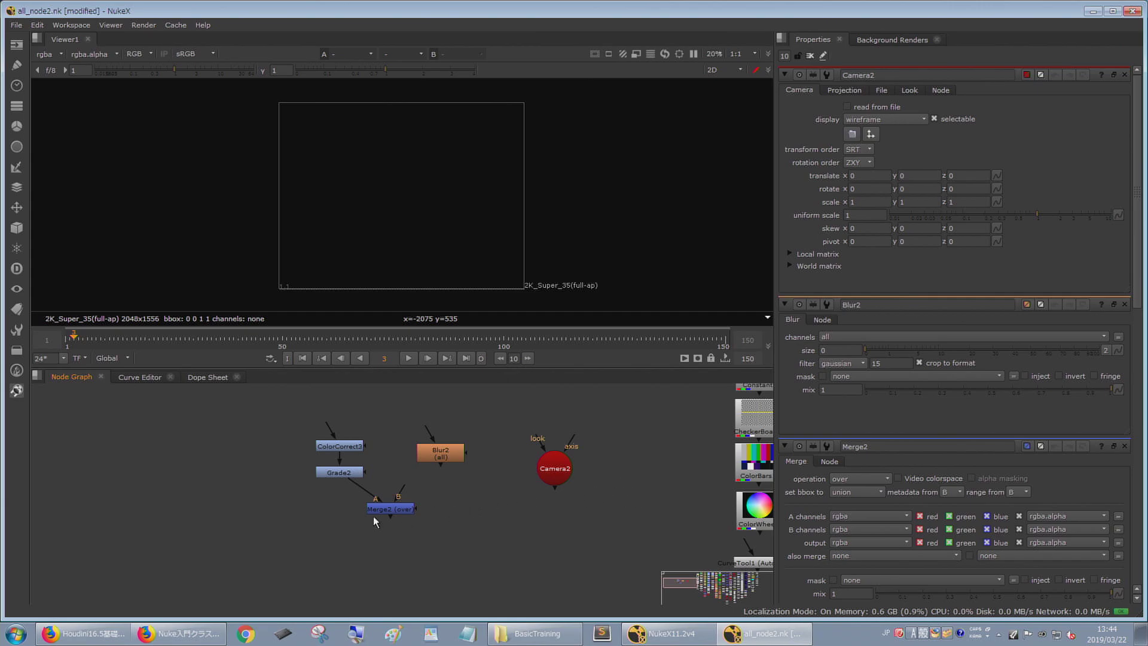
left_click(346, 448)
left_click(466, 515)
- Try connecting Merge2's B input to Blur2 and pulling it off again into empty space
scroll(449, 507, "up", 2)
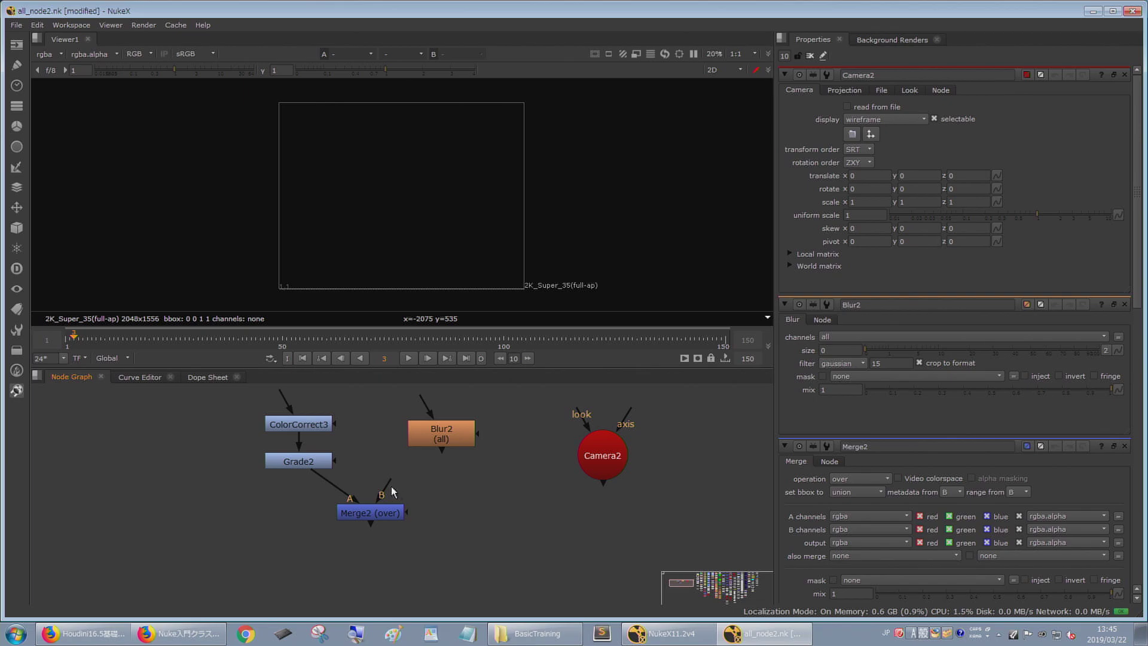
left_click_drag(392, 489, 442, 436)
left_click_drag(427, 452, 518, 508)
left_click_drag(518, 508, 517, 511)
left_click_drag(426, 480, 469, 472)
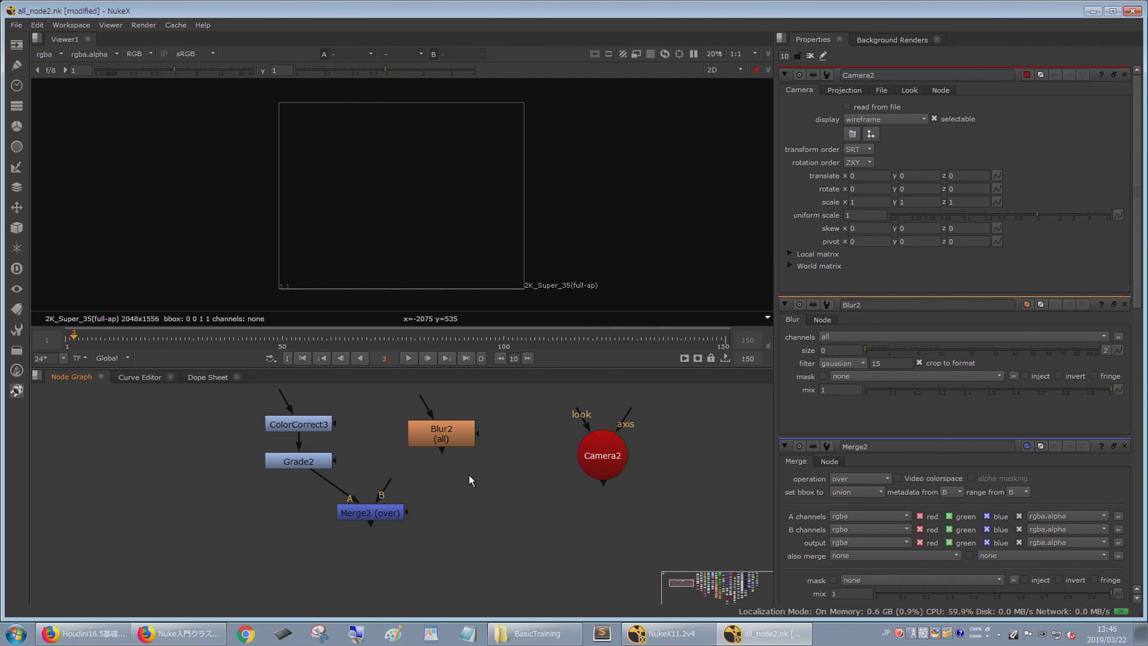
mouse_move(395, 480)
left_mouse_down()
mouse_move(436, 442)
mouse_move(384, 477)
mouse_move(439, 488)
left_mouse_up()
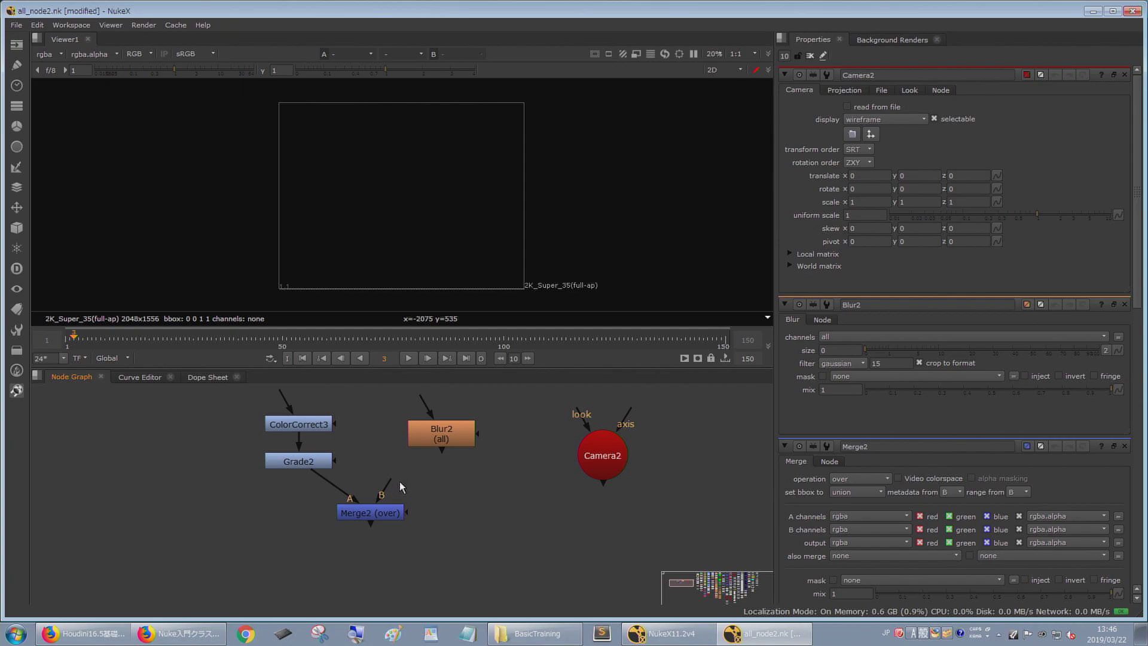
- Connect Blur2's output to Merge2's B input by selecting both nodes, and finish with only Merge2 selected
left_click(386, 514)
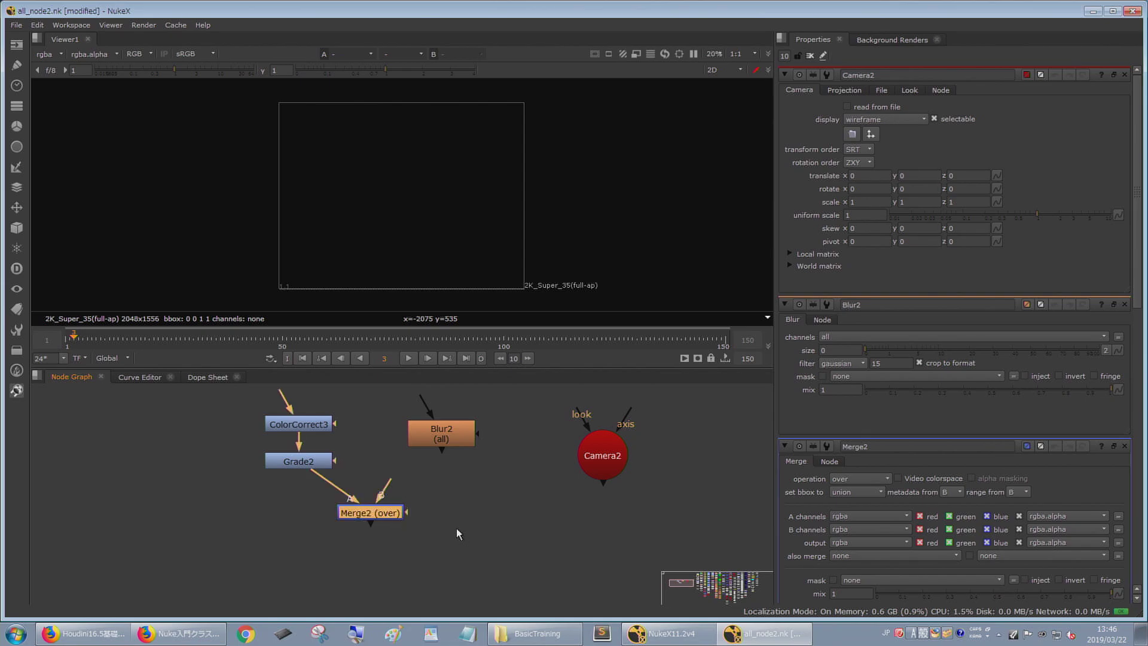
left_click(450, 535)
left_click(380, 516)
left_click(439, 433, "shift")
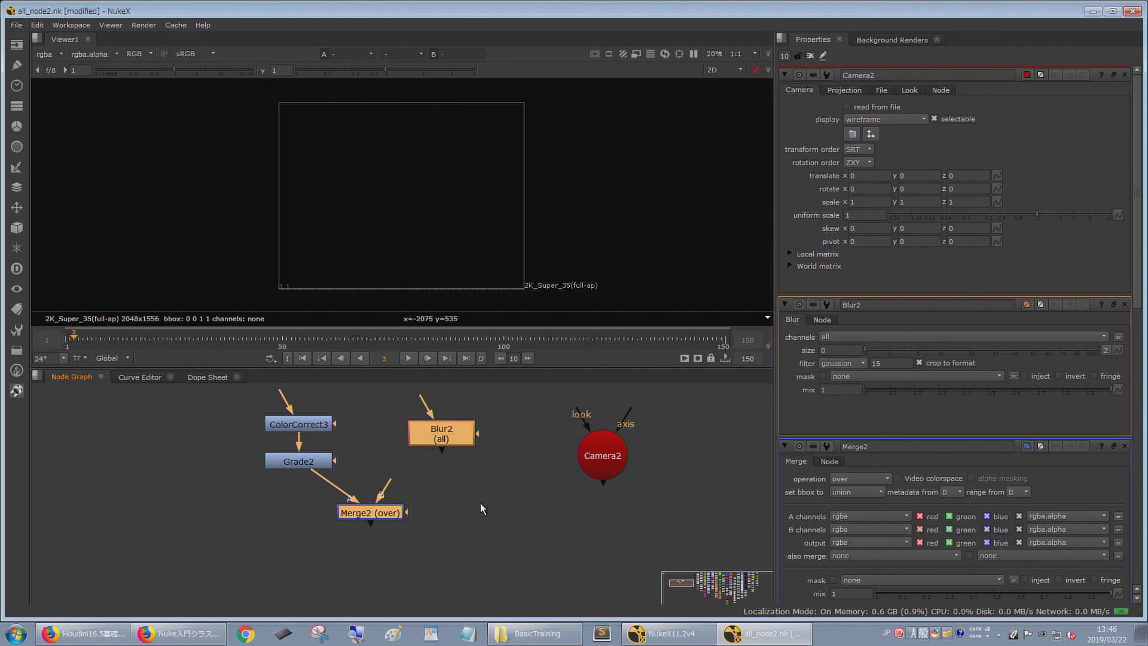
key("y")
left_click_drag(366, 515, 367, 517)
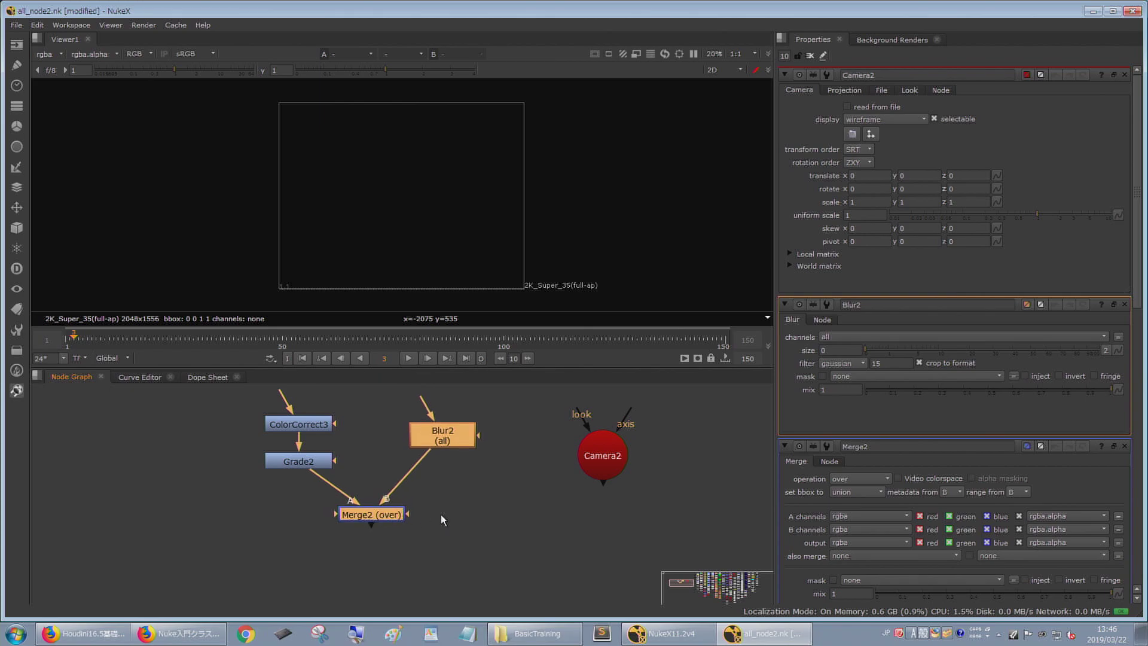
left_click(440, 515)
left_click(372, 514)
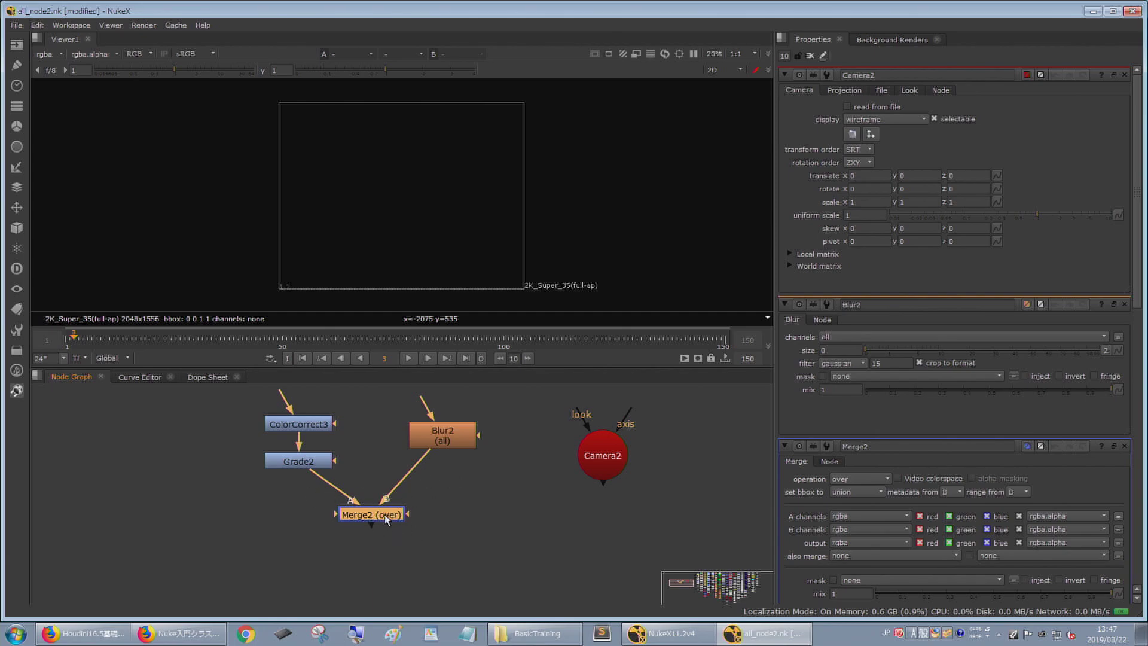
- Disconnect both of Merge2's inputs, reconnect A to Grade2 and B to Blur2, and clear the selection
key("ctrl+shift+x")
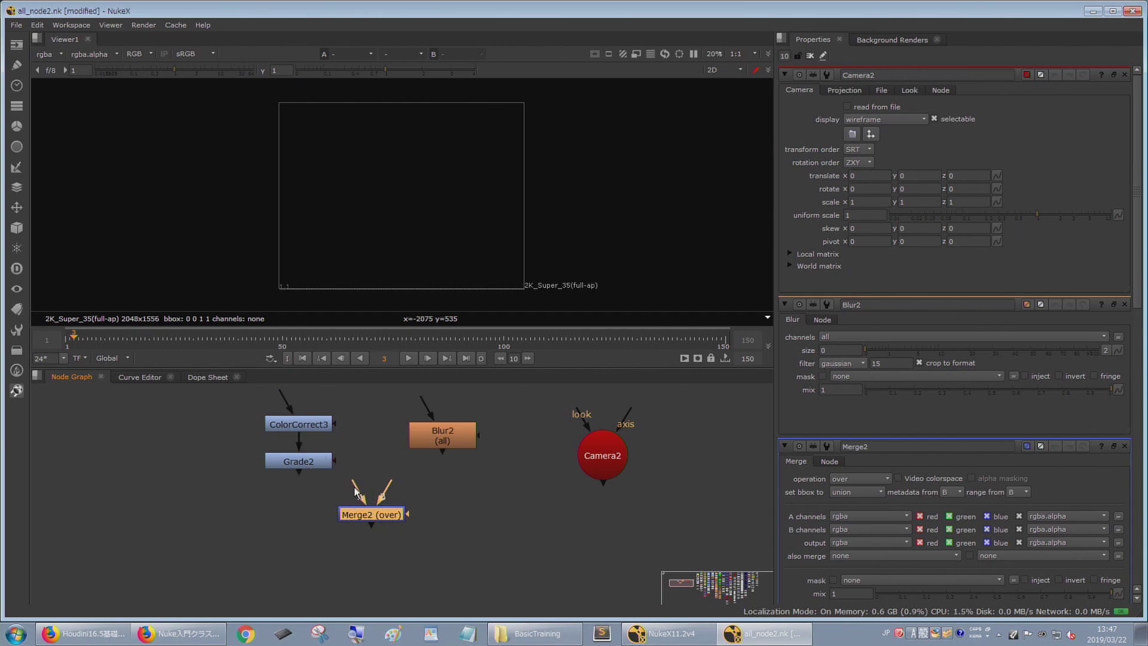
left_click_drag(353, 499, 302, 465)
left_click_drag(386, 493, 452, 440)
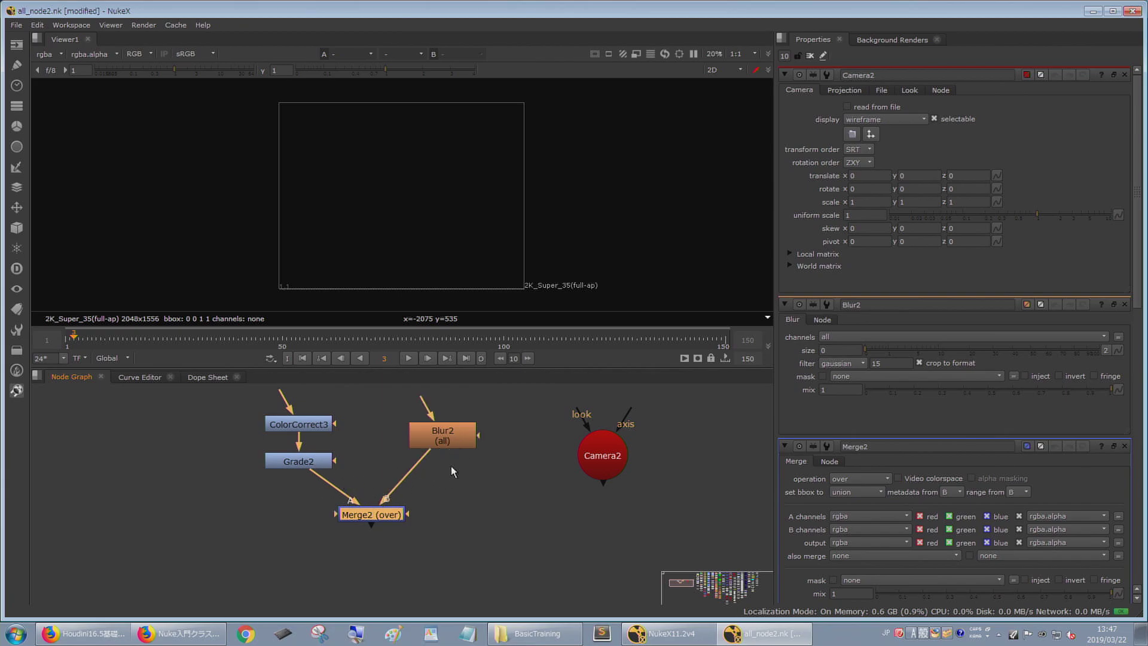
left_click(511, 539)
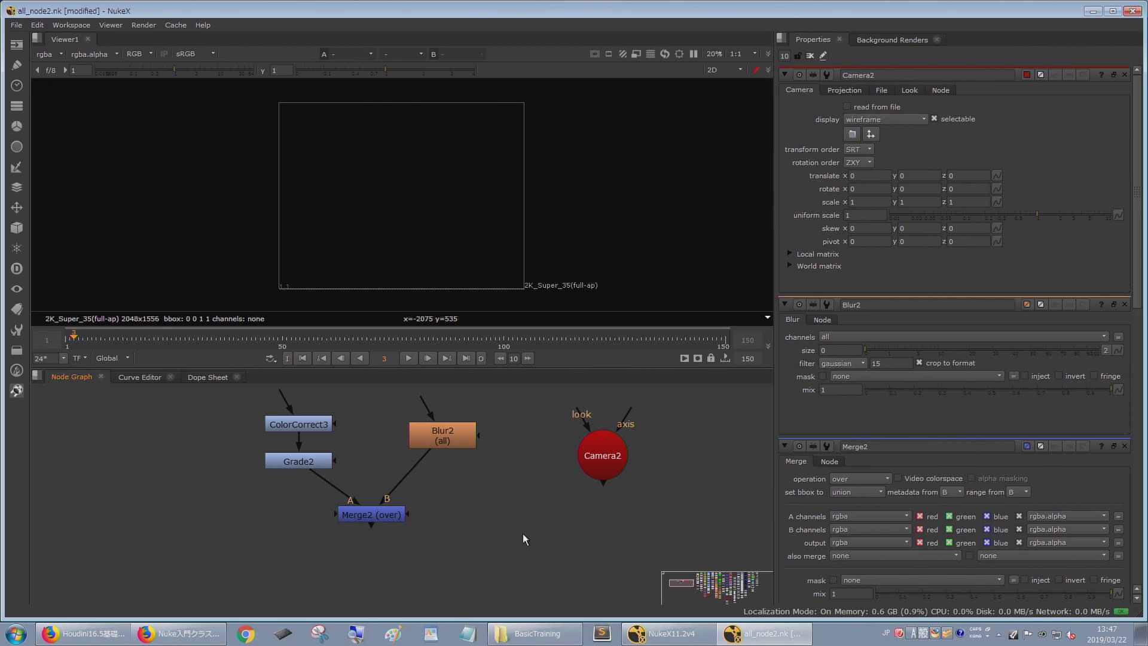
- Toggle the Grade2 node between disabled and enabled several times, ending with it enabled
left_click(304, 464)
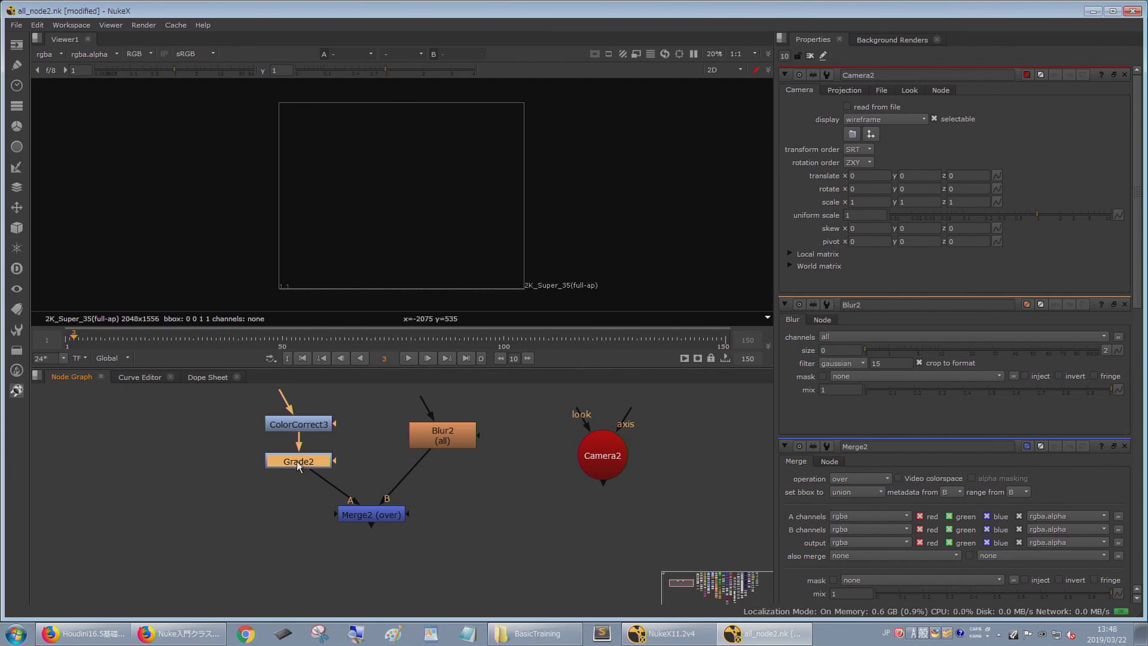
key("d")
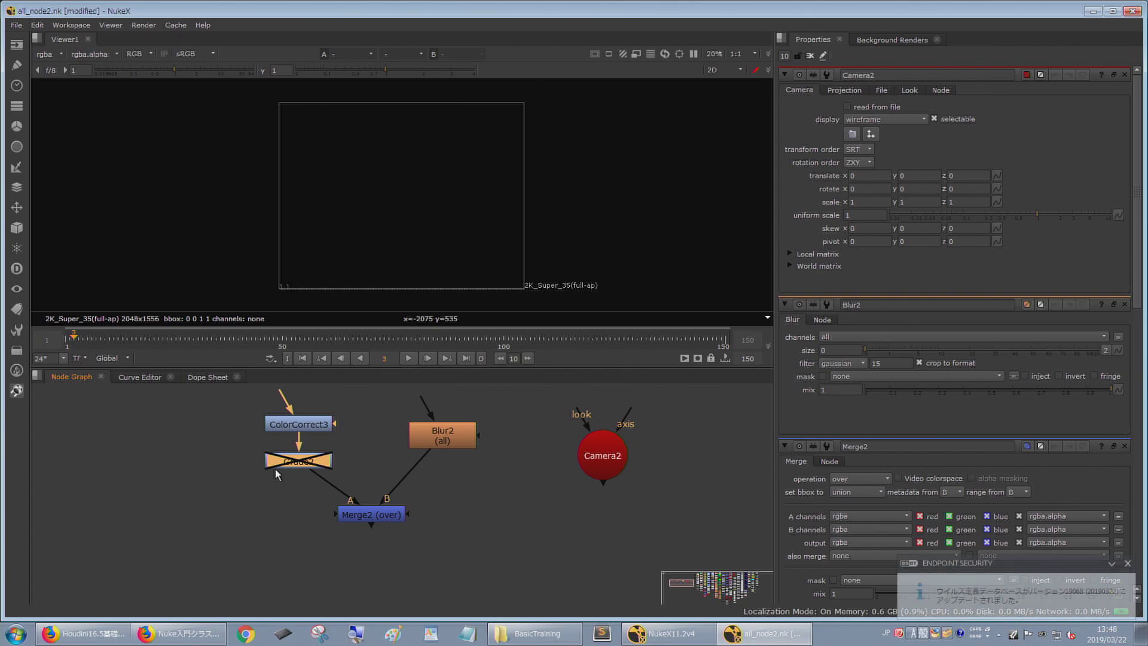
key("d")
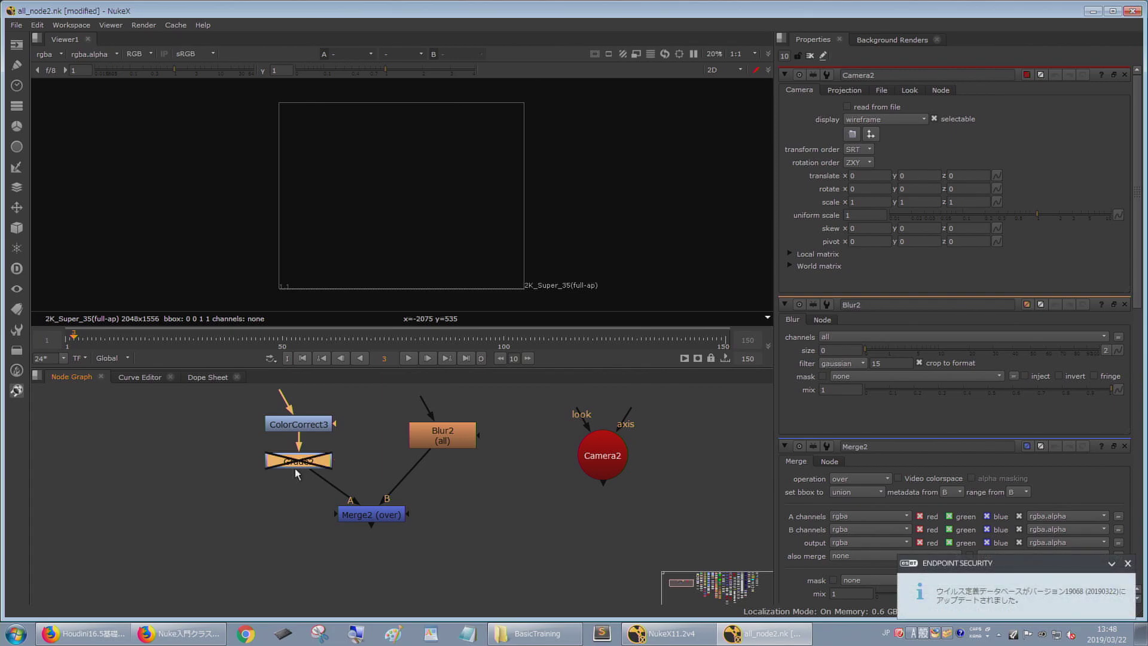
key("d")
key("d")
key("d")
key("d")
- Delete the Camera2 node and undo the deletion
left_click(601, 460)
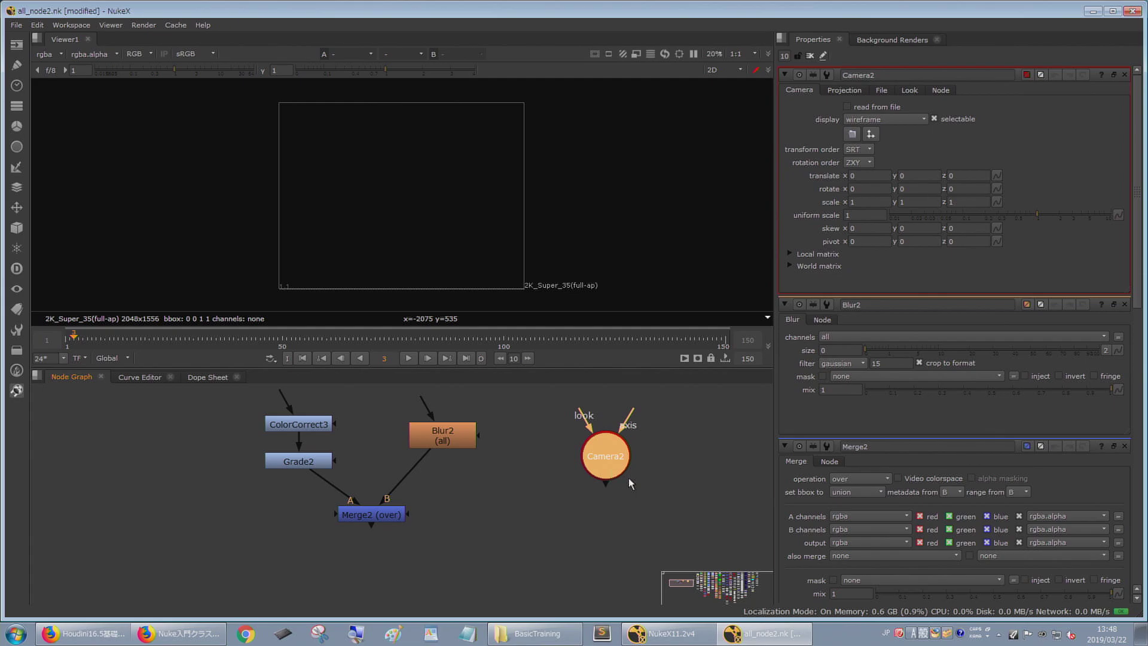
key("Delete")
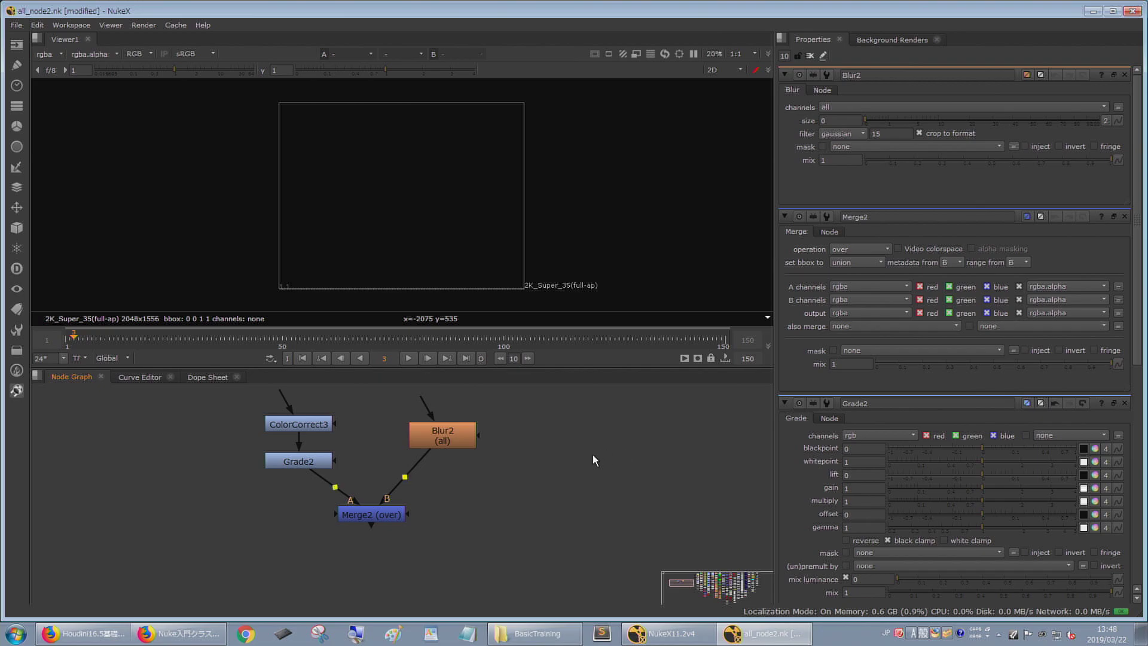
key("ctrl+z")
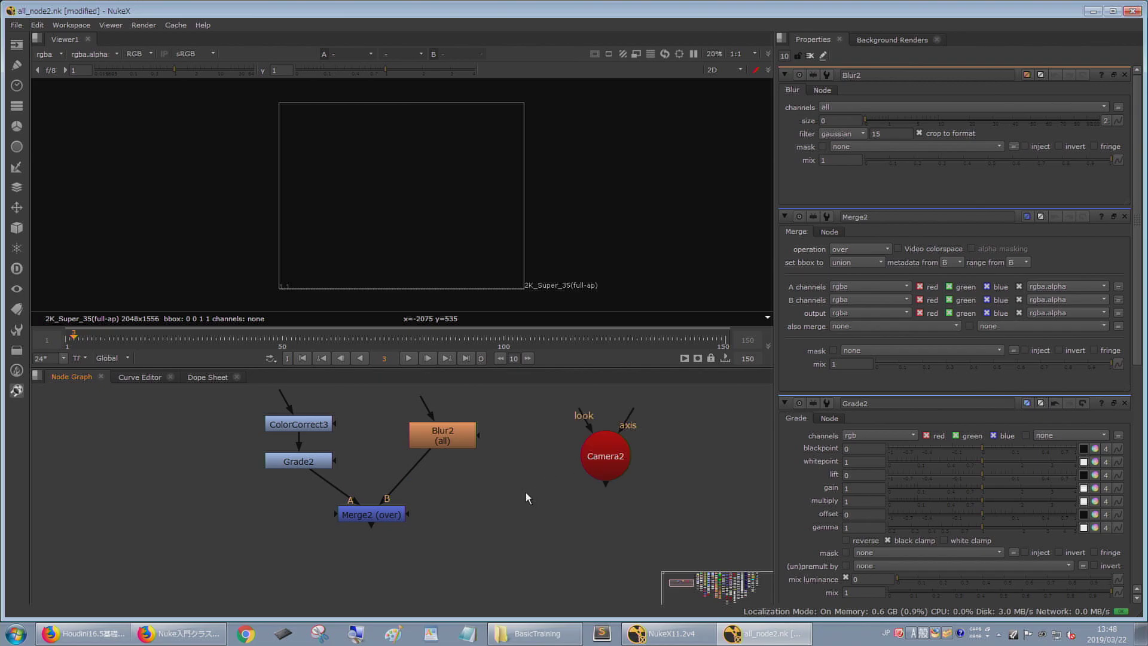
- Disable Grade2 once more and enable it again
left_click(299, 461)
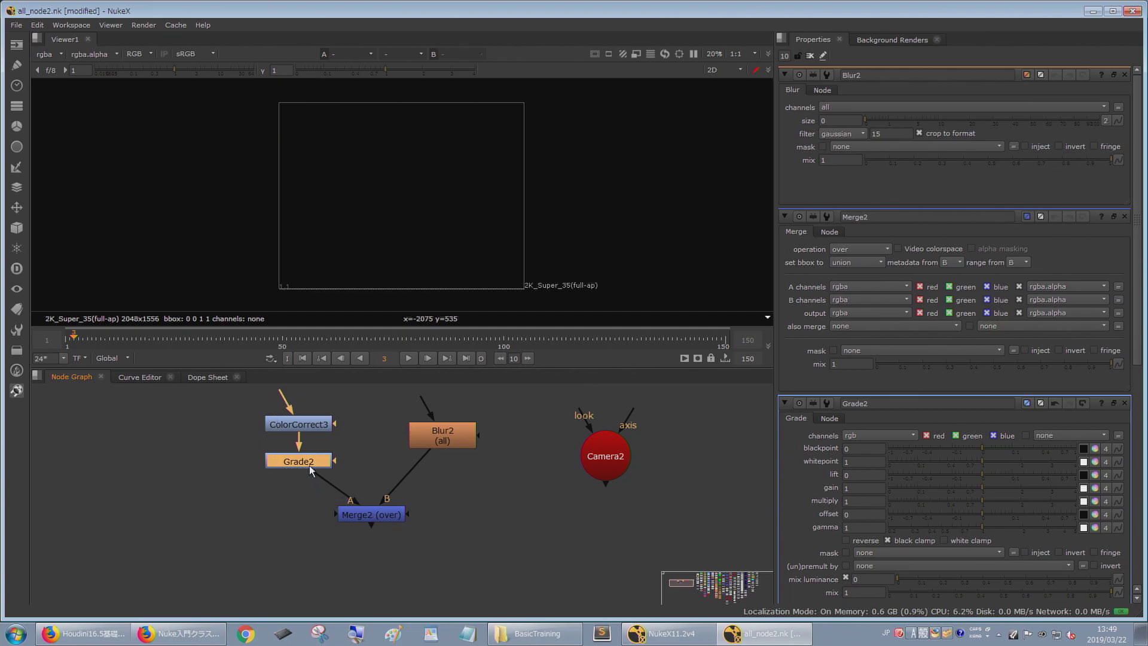
key("d")
key("d")
- Pull Grade2 out of its branch to the left and insert it back between ColorCorrect3 and Merge2
mouse_move(305, 458)
left_mouse_down()
mouse_move(339, 461)
mouse_move(311, 461)
left_mouse_up()
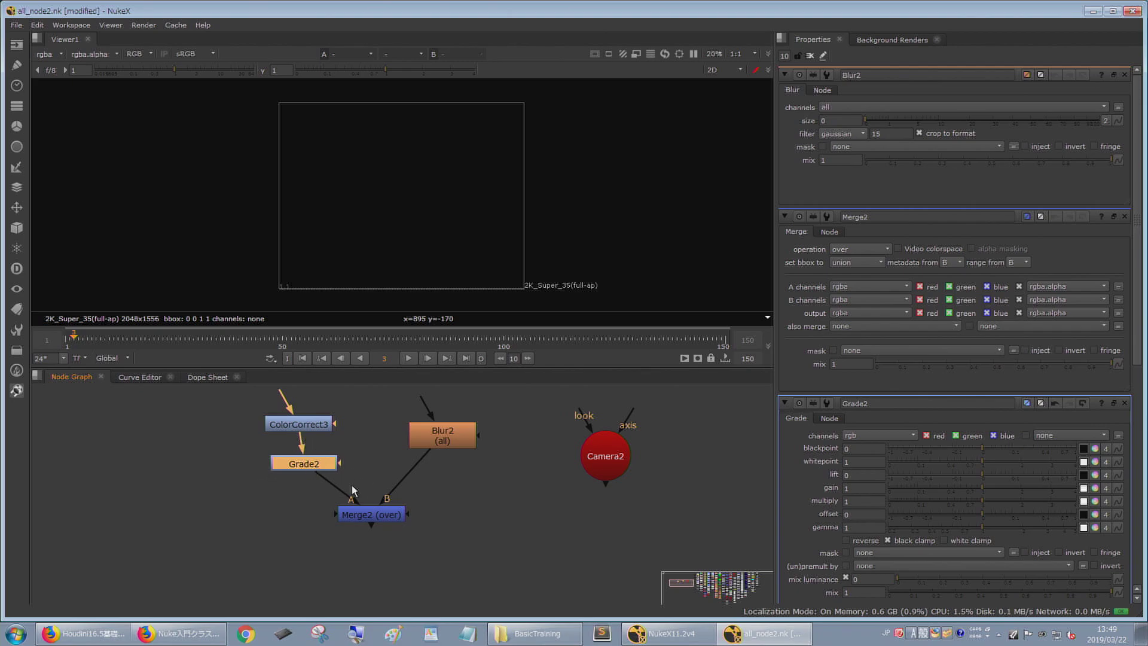
left_click_drag(321, 469, 308, 470)
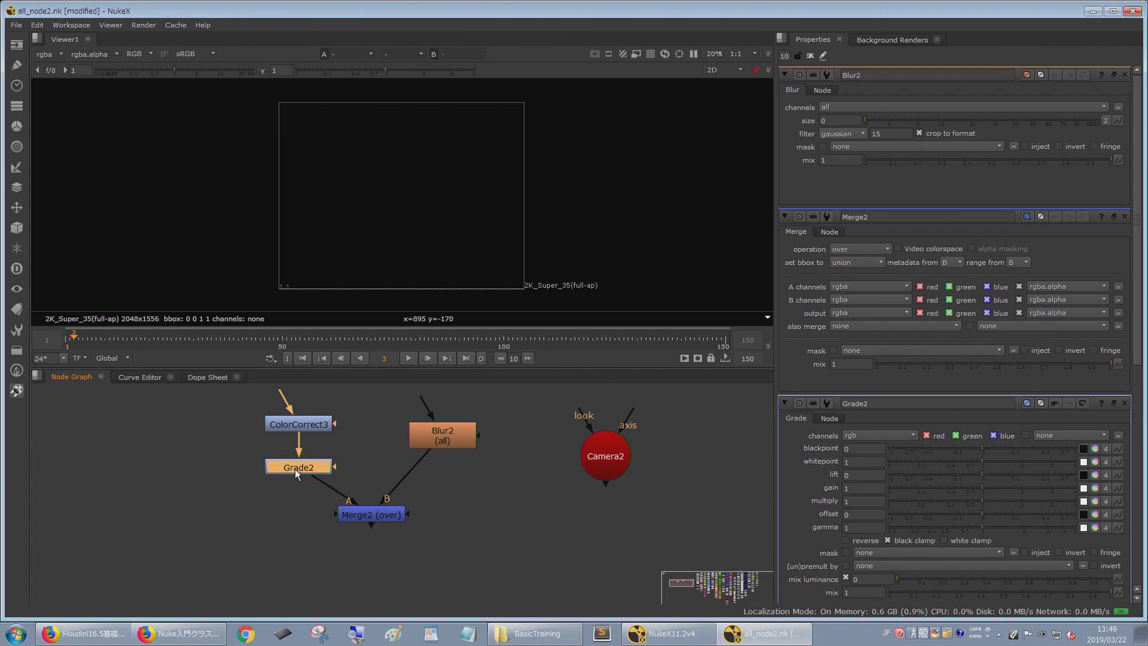
key("ctrl")
left_click_drag(287, 473, 170, 479, "ctrl+shift")
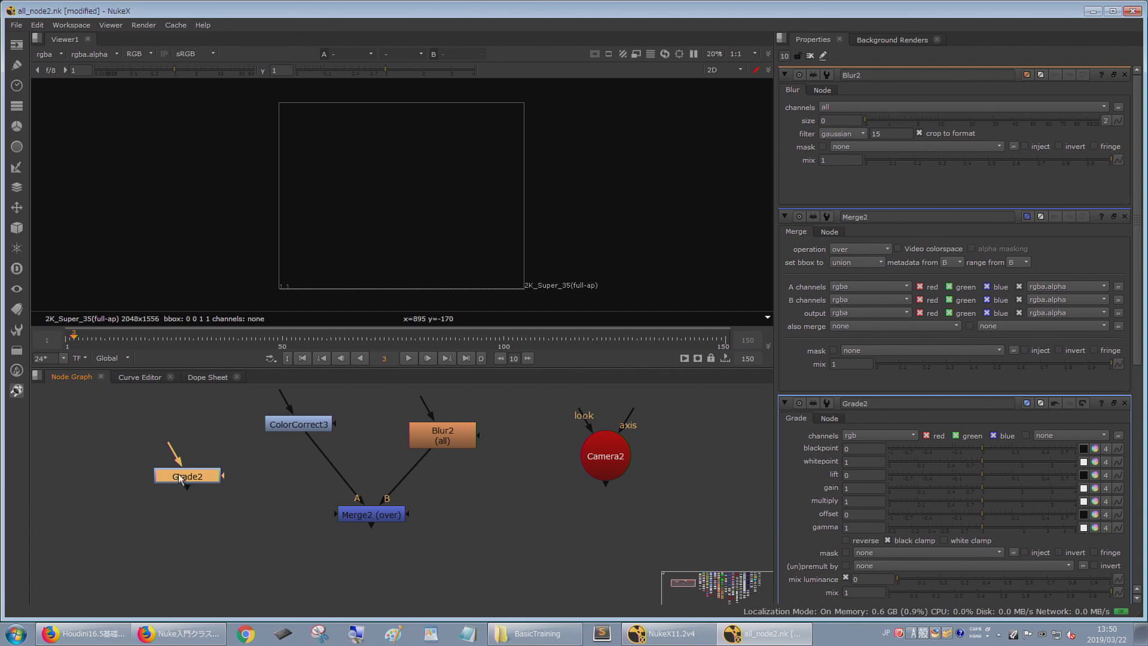
left_click_drag(181, 472, 296, 476)
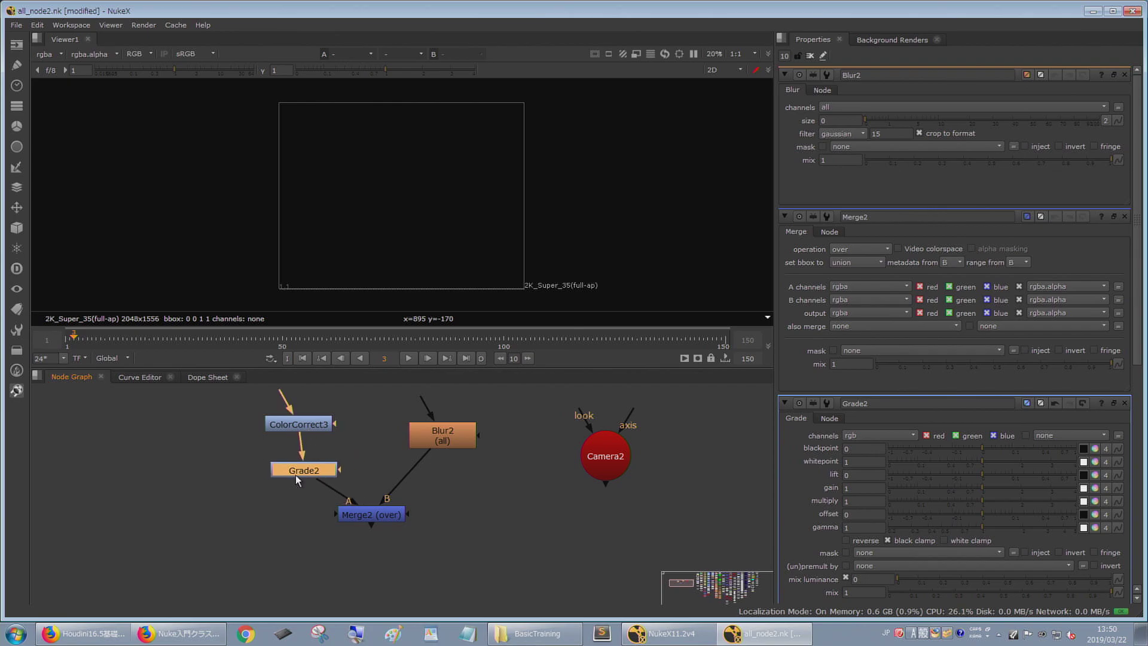
- Move Merge2 slightly down and swap its inputs so that B comes from Grade2 and A from Blur2
left_click(396, 514)
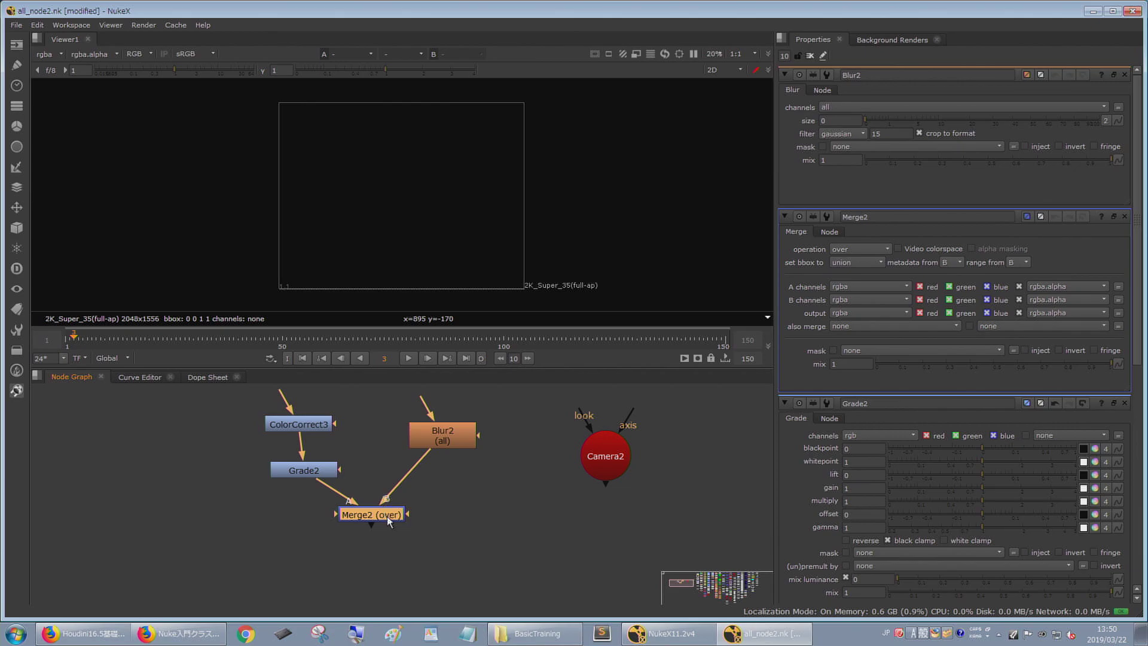
left_click_drag(388, 518, 388, 525)
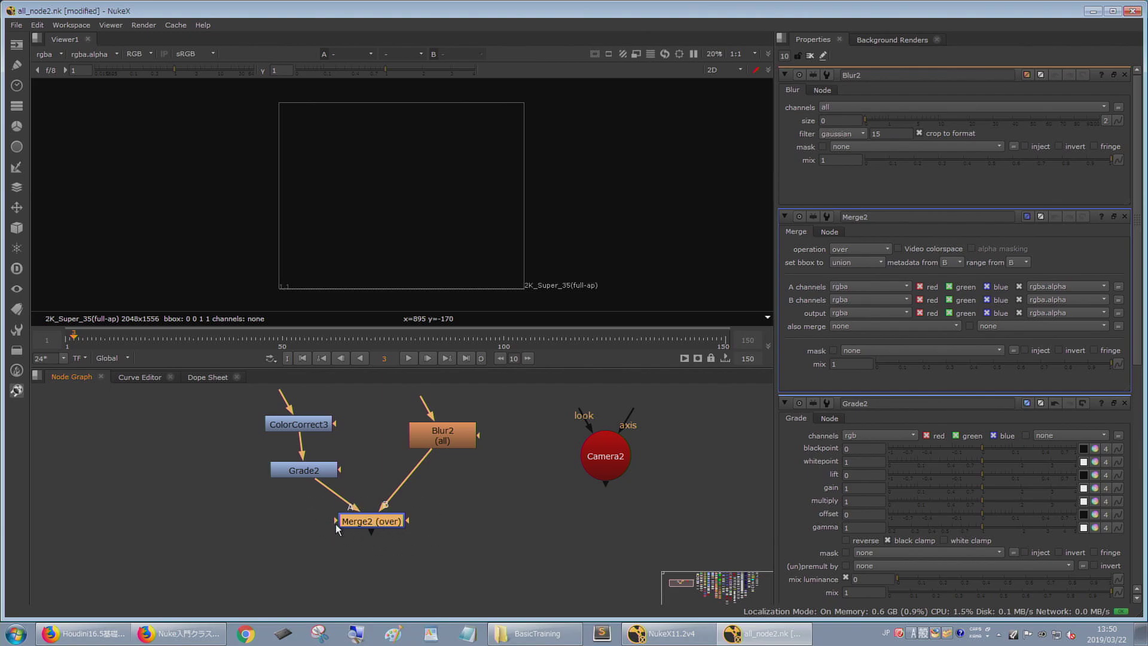
key("shift+x")
key("shift+x")
left_click(432, 501)
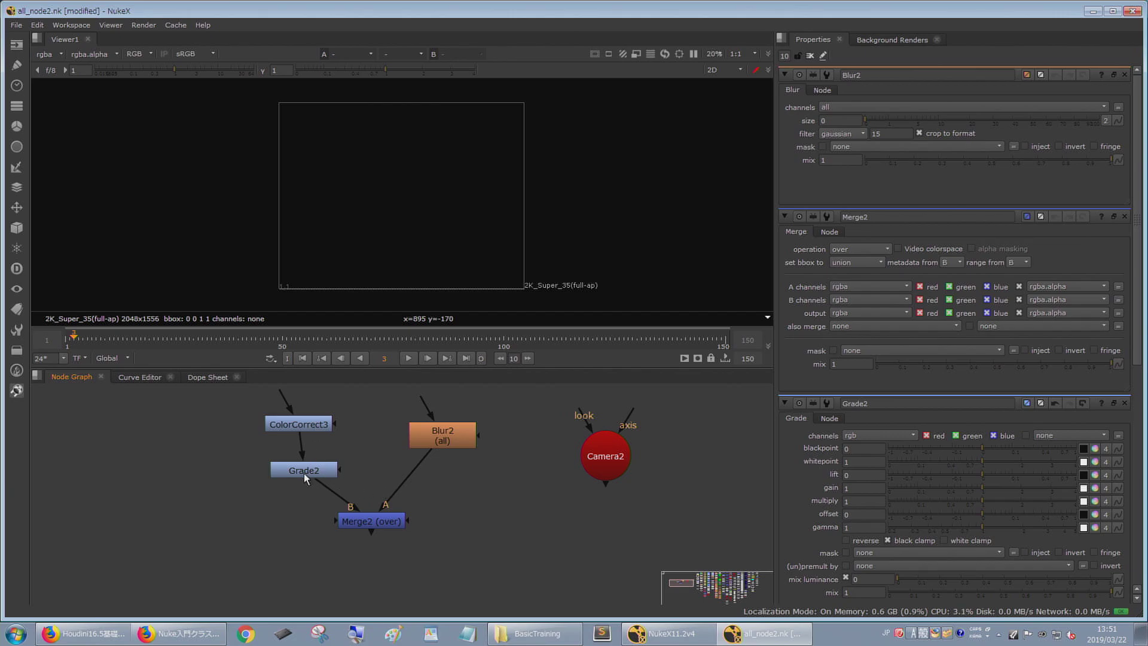
- Align Grade2 under ColorCorrect3, then select both together and move them slightly down
left_click_drag(310, 474, 305, 468)
scroll(403, 500, "down", 3)
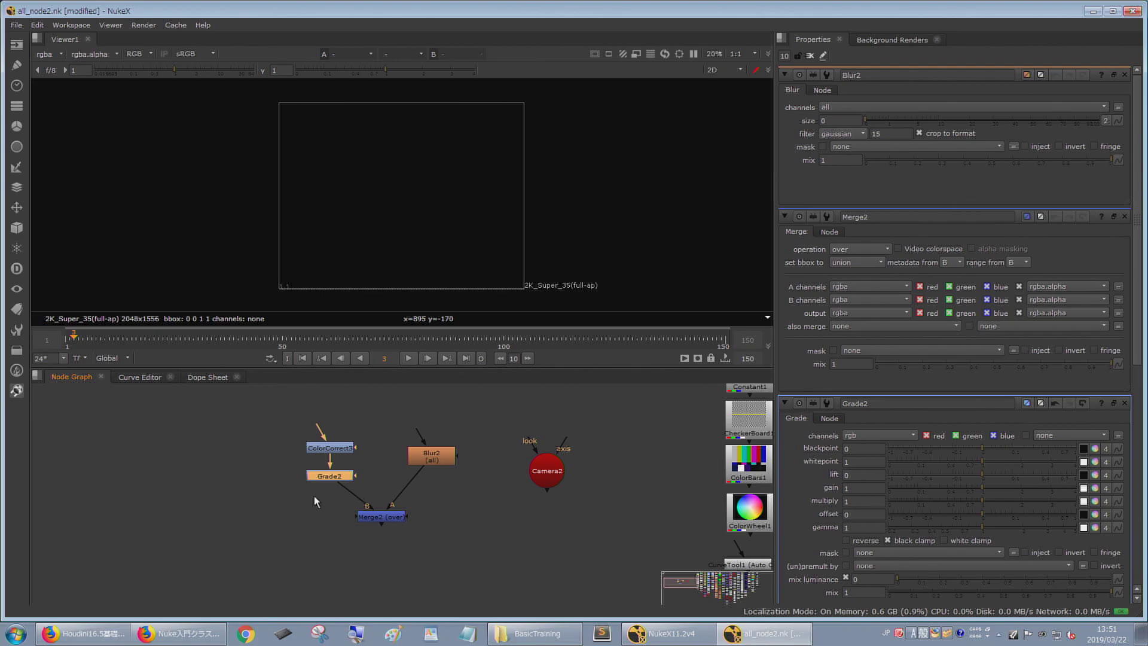
left_click(336, 446)
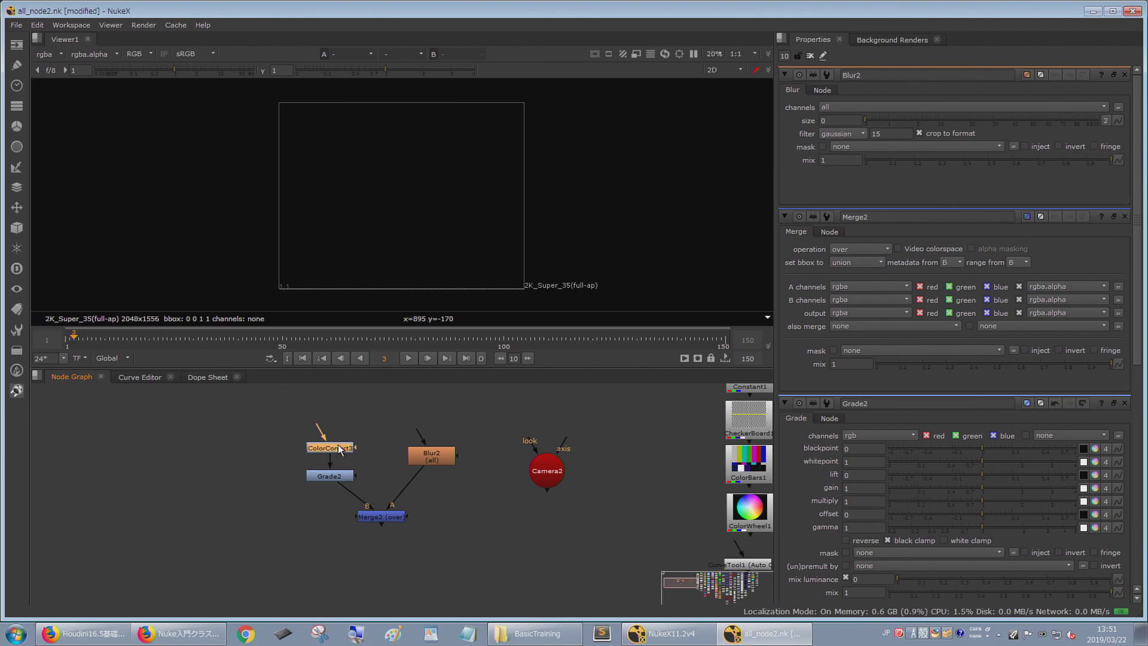
mouse_move(327, 452)
left_mouse_down()
mouse_move(349, 440)
mouse_move(156, 439)
mouse_move(273, 485)
mouse_move(286, 425)
mouse_move(145, 421)
mouse_move(329, 453)
left_mouse_up()
left_click_drag(273, 396, 379, 494)
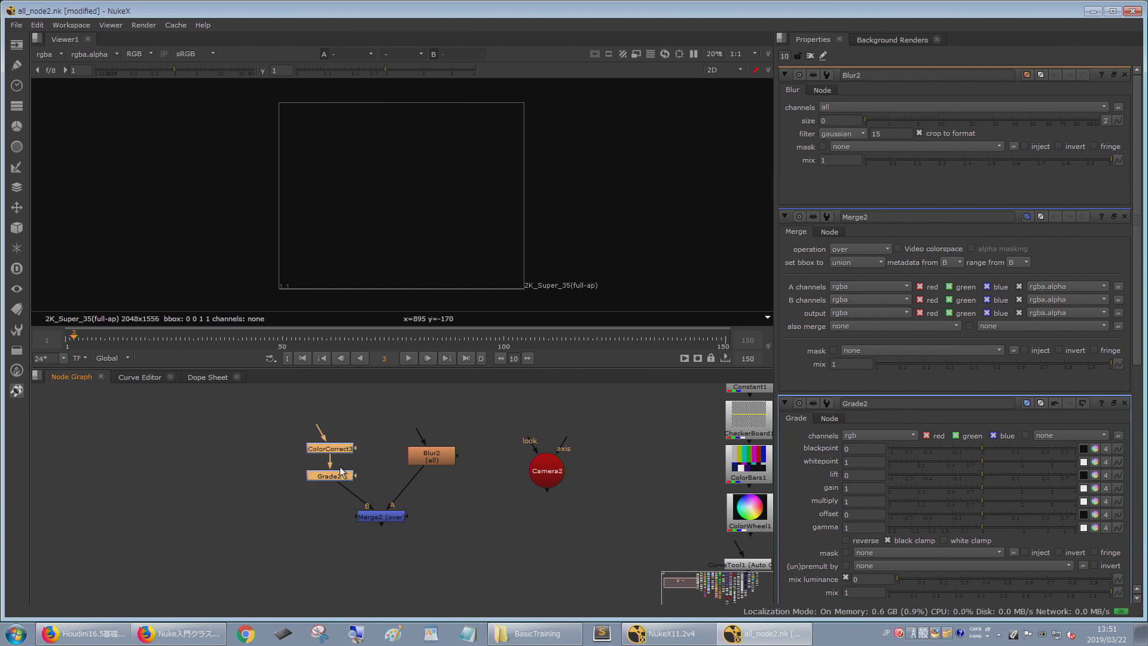
mouse_move(333, 477)
left_mouse_down()
mouse_move(203, 456)
mouse_move(356, 483)
mouse_move(335, 483)
left_mouse_up()
left_click(422, 518)
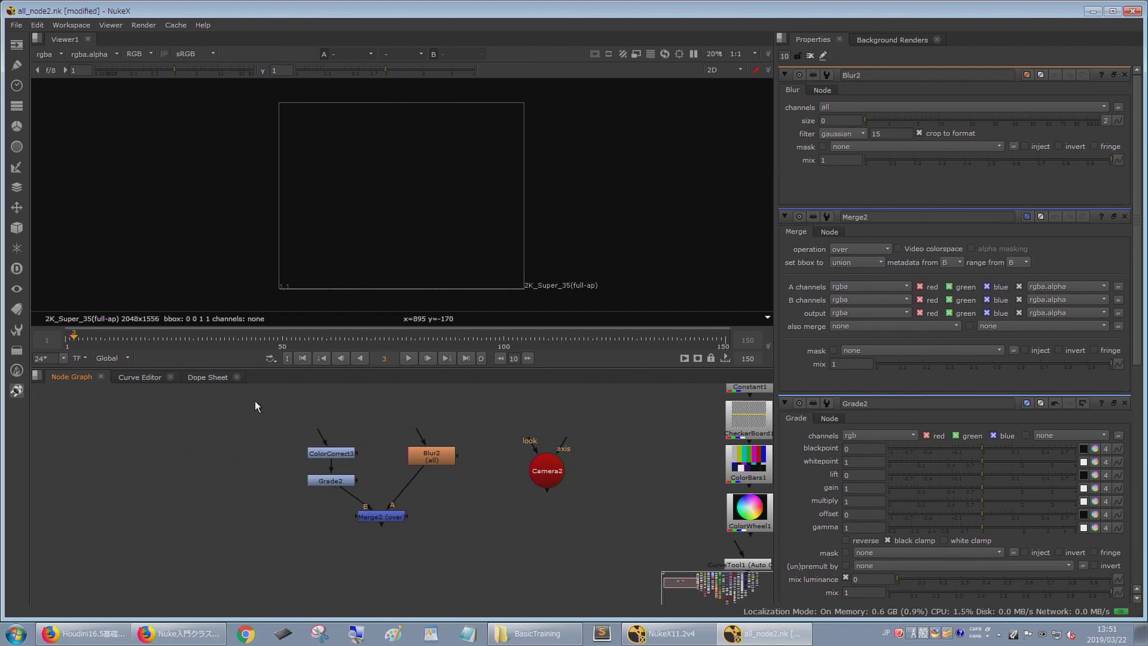
left_click_drag(282, 397, 333, 475)
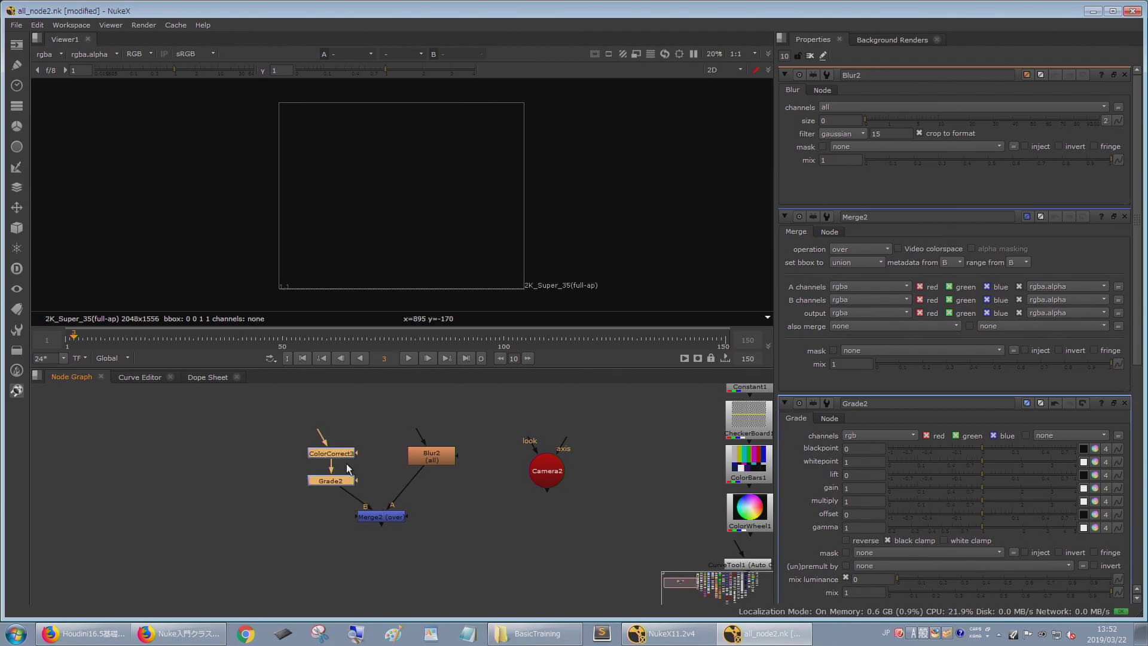
left_click(451, 512)
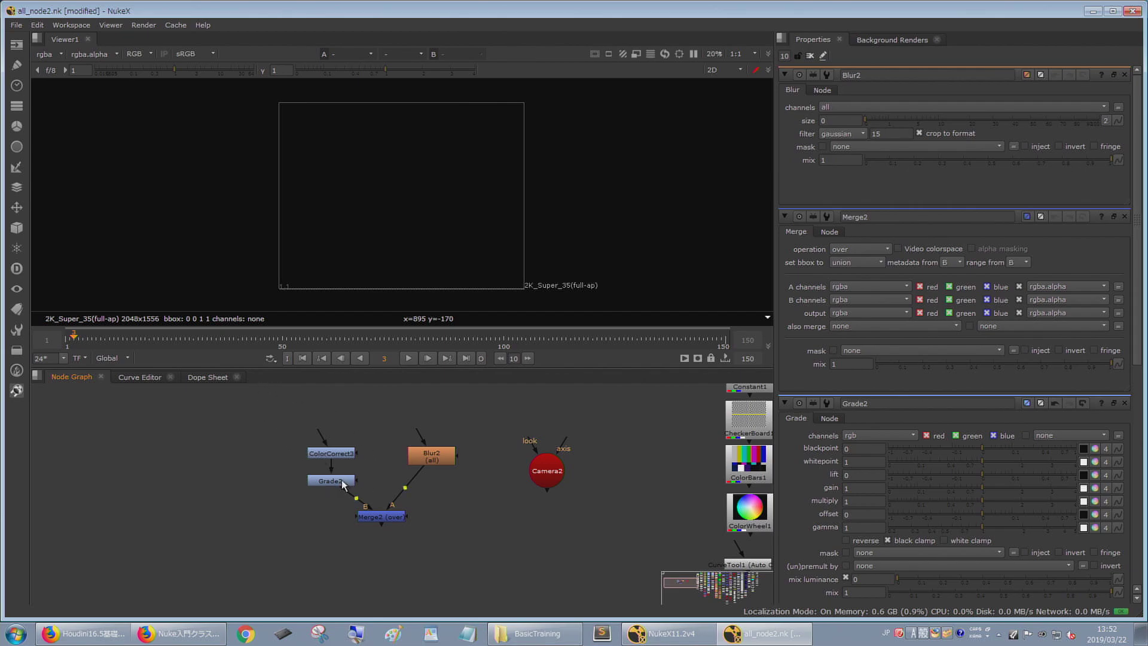
- Move Grade2 together with its upstream ColorCorrect3 away to the left and back to just above Merge2
mouse_move(344, 485)
left_mouse_down("ctrl")
mouse_move(300, 484)
mouse_move(352, 484)
left_mouse_up("ctrl")
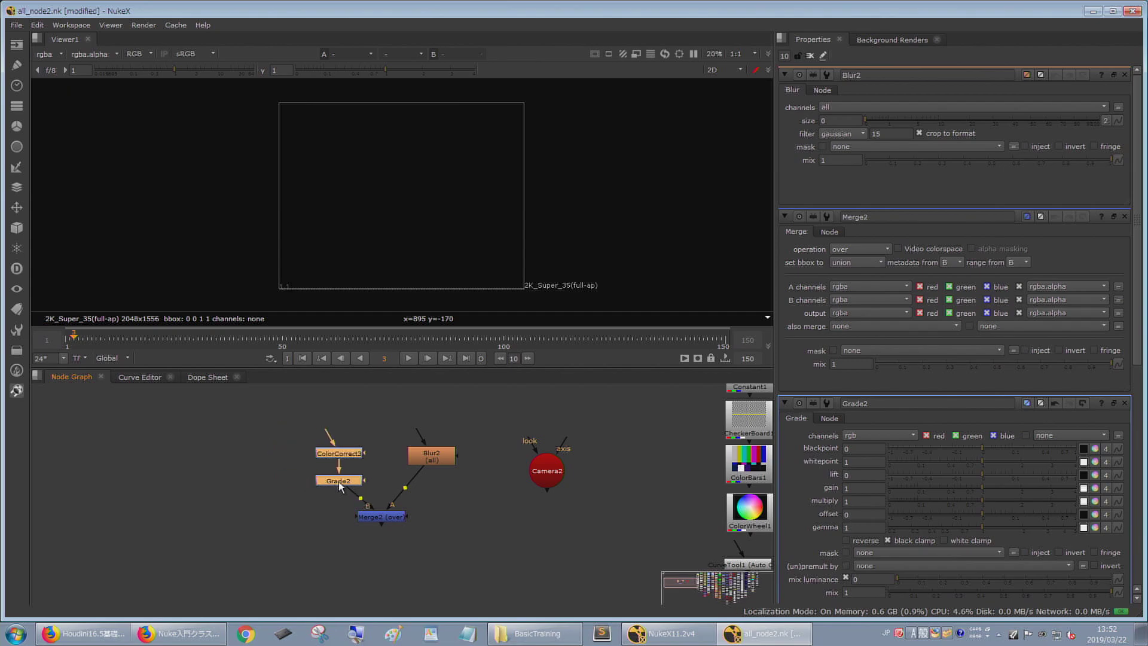
left_click_drag(342, 482, 217, 449)
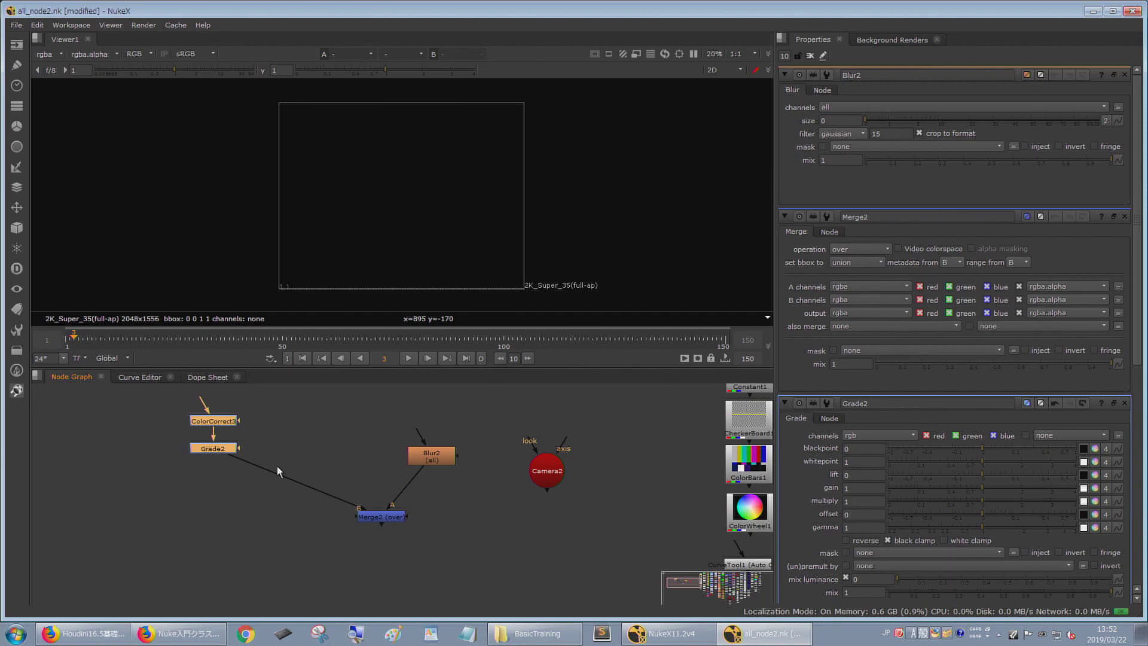
left_click_drag(228, 451, 329, 488)
left_click(386, 489)
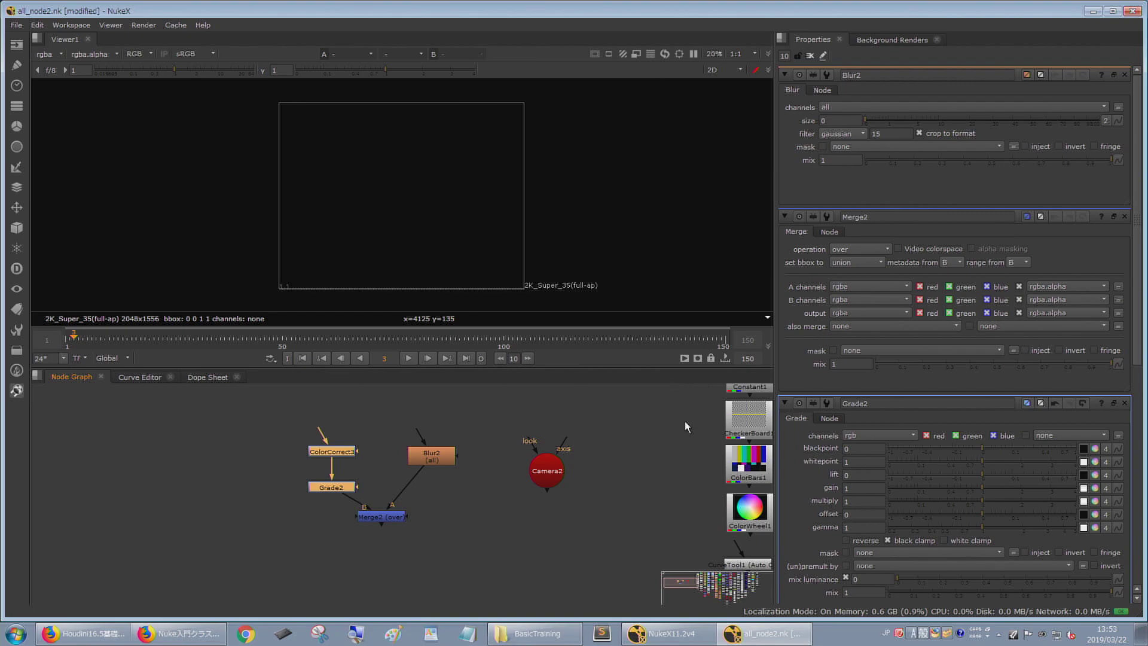
- Look through the open node properties and bring up those of ColorCorrect3 and Grade2
scroll(823, 445, "down", 6)
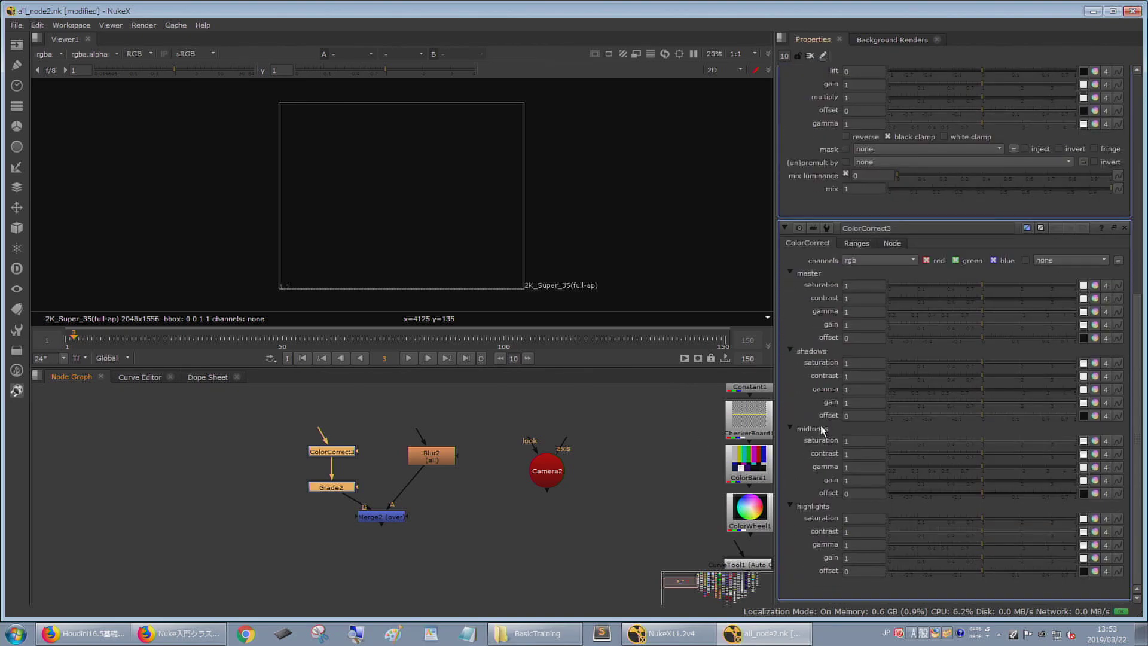
scroll(759, 473, "up", 3)
scroll(605, 470, "down", 2)
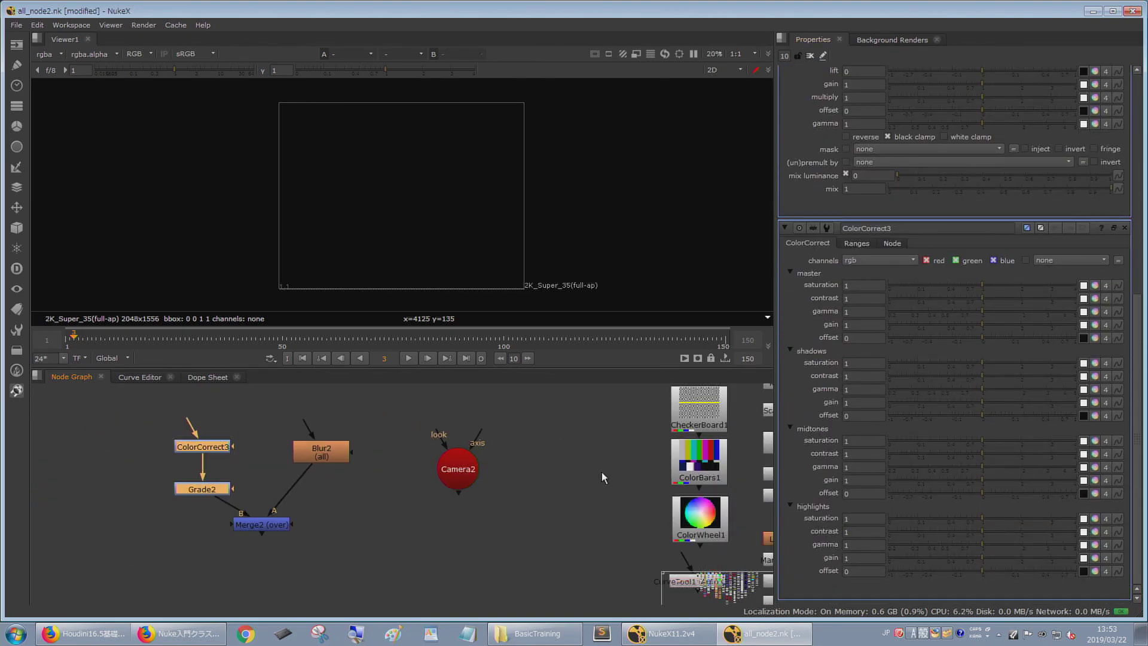
scroll(838, 464, "up", 7)
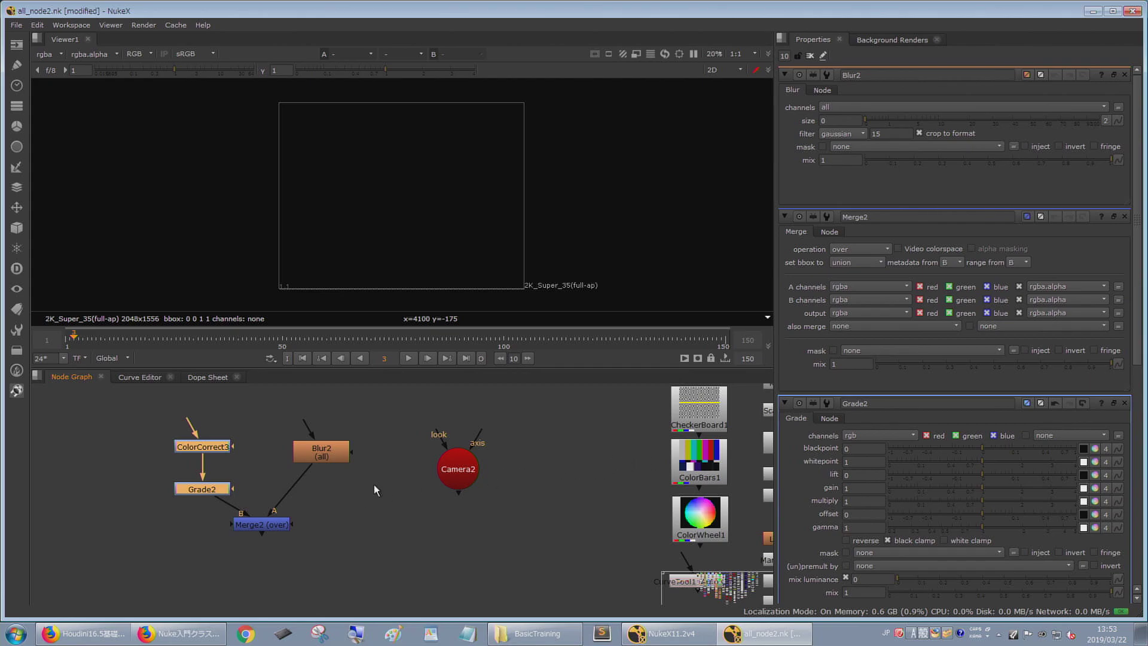
left_click(316, 505)
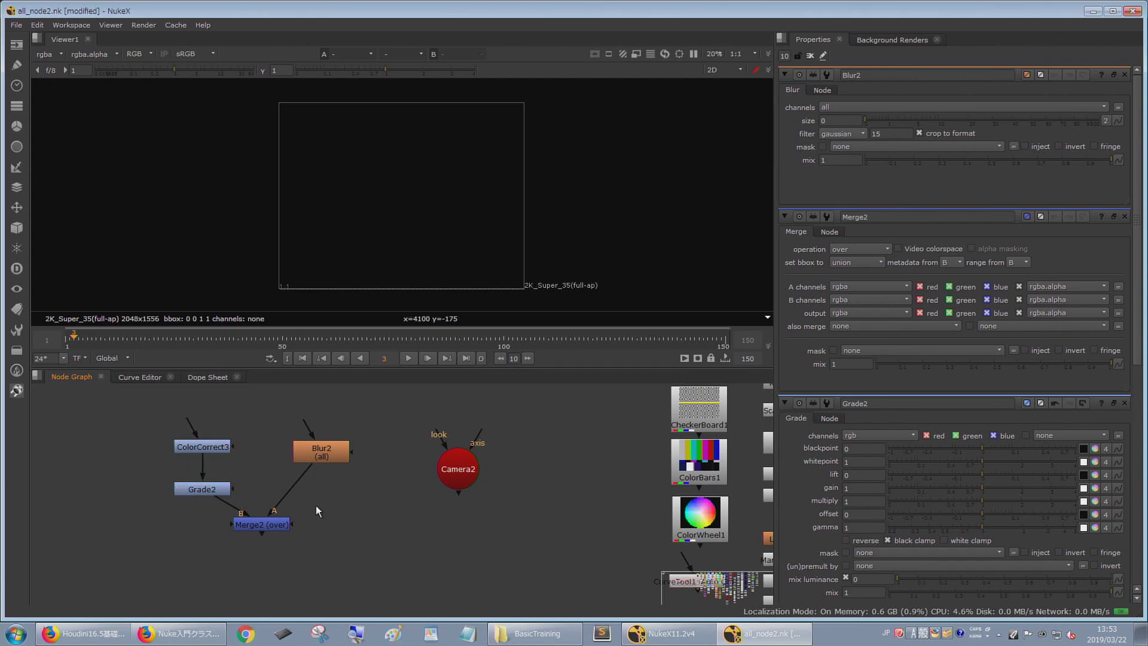
double_click(199, 447)
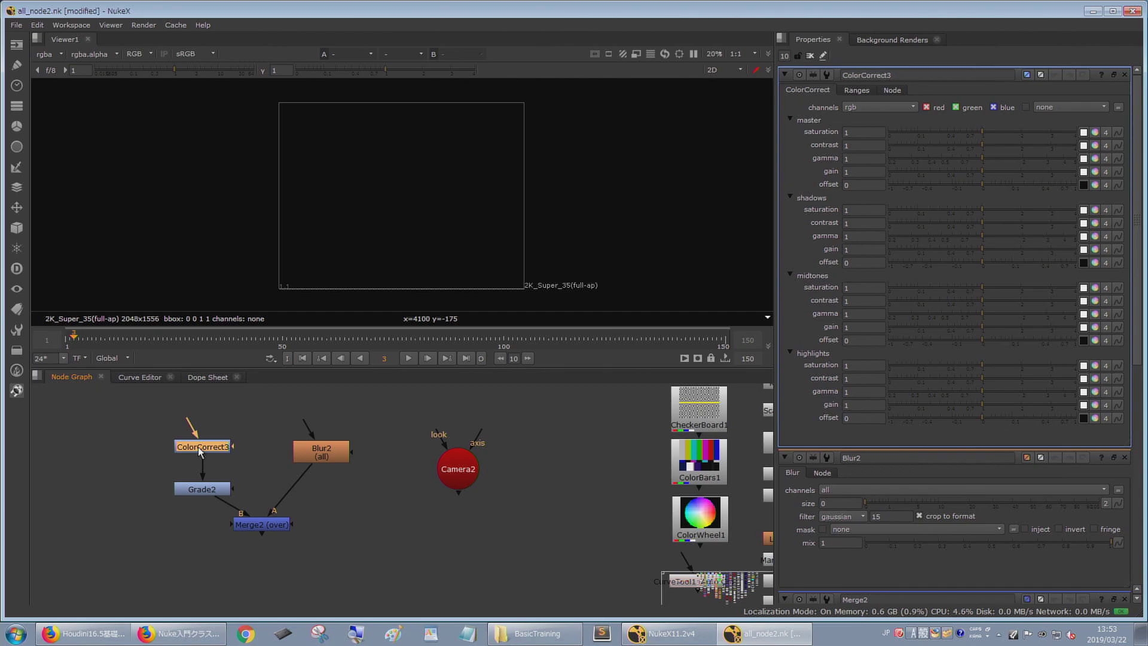
double_click(201, 489)
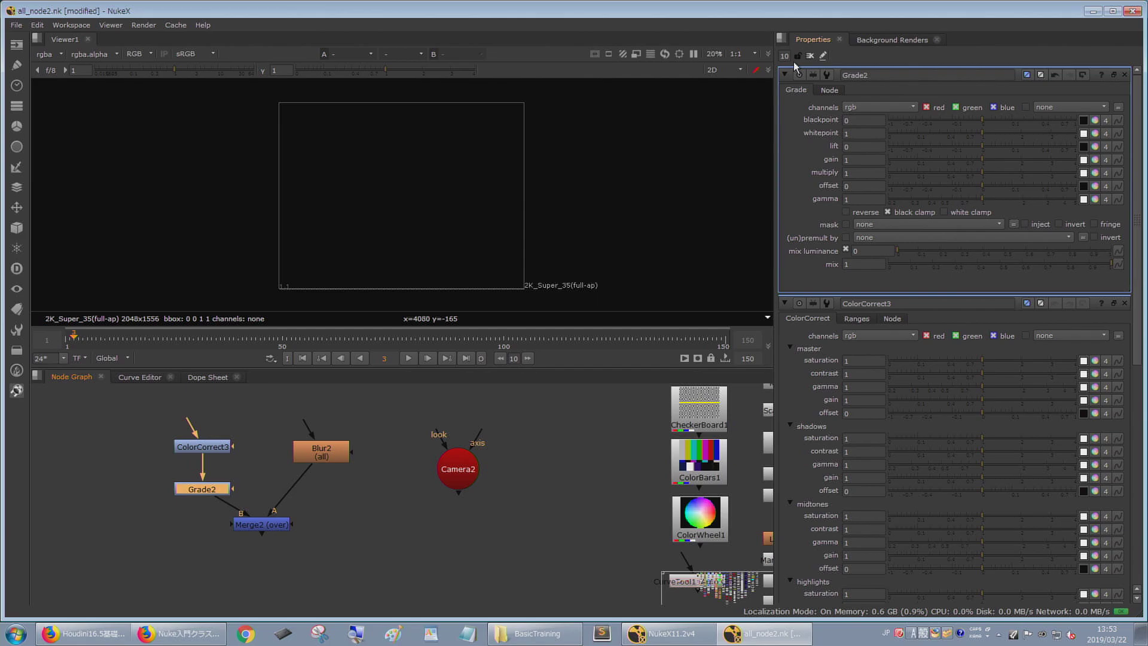
left_click_drag(1138, 143, 1141, 237)
scroll(1046, 148, "up", 5)
- Limit the number of open node property panels to 1, and restore the limit to 10
left_click(784, 57)
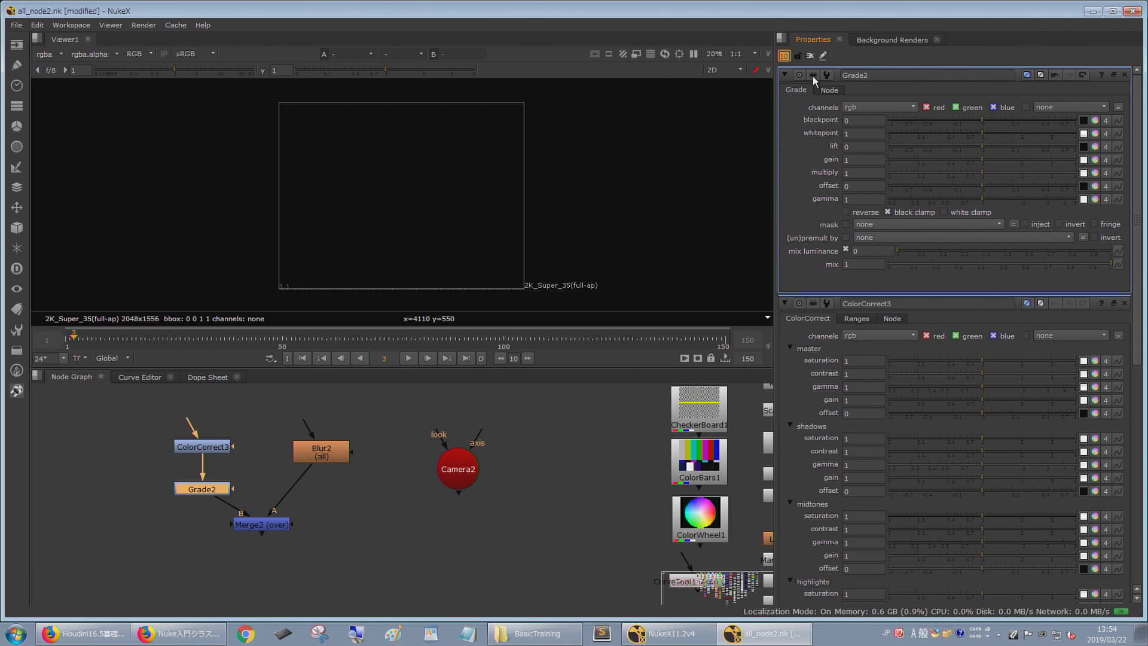
key("Return")
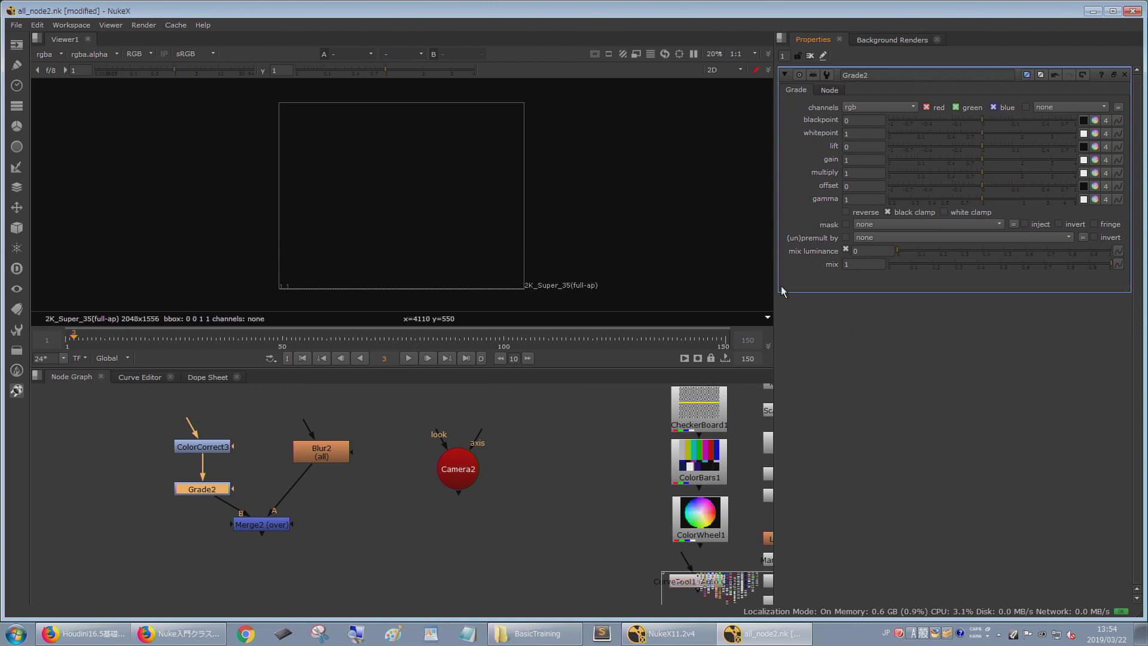
type("0")
key("Return")
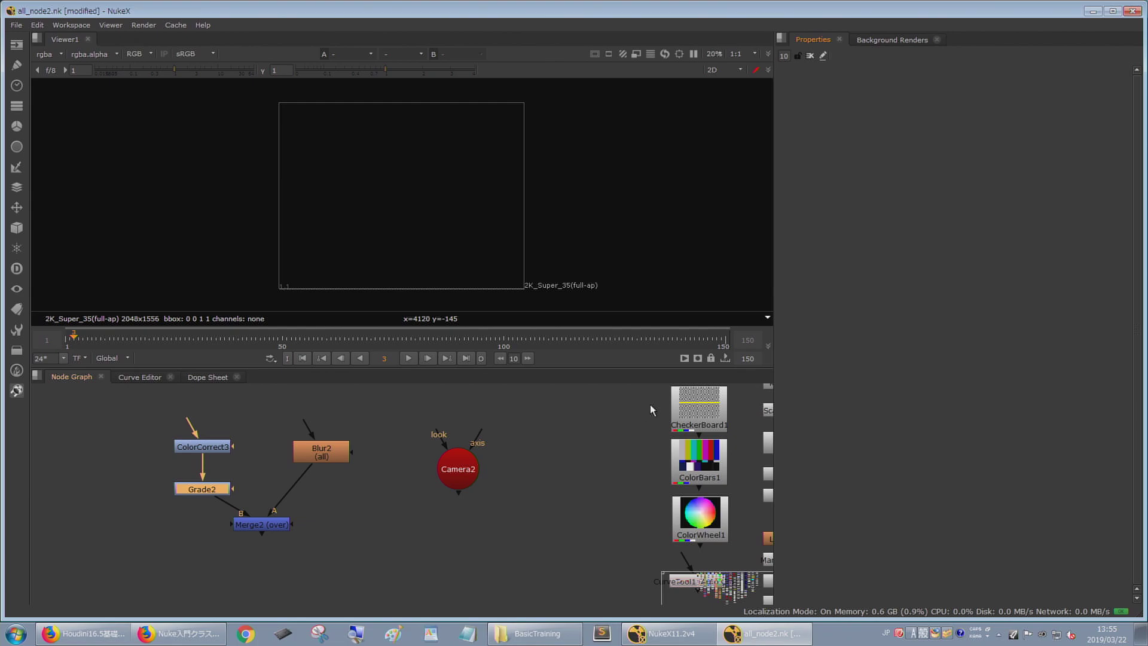
- Copy the ColorCorrect3, Grade2, Blur2 and Merge2 nodes together and place the pasted group to their left, level with the originals
left_click(517, 470)
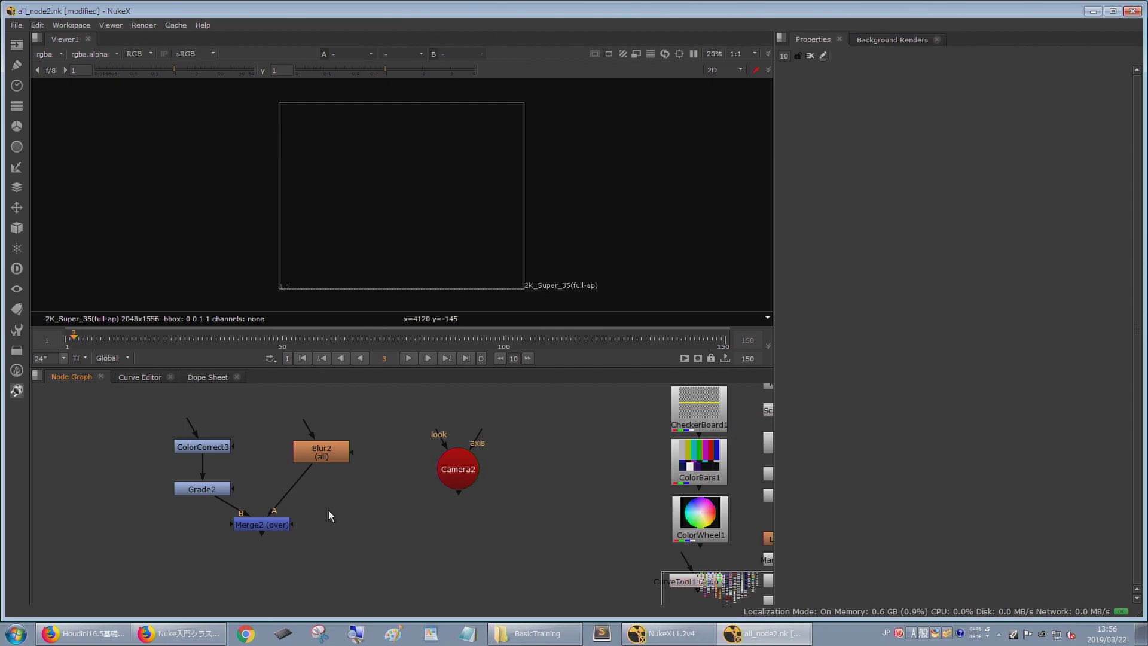
scroll(332, 546, "down", 1)
scroll(331, 541, "down", 1)
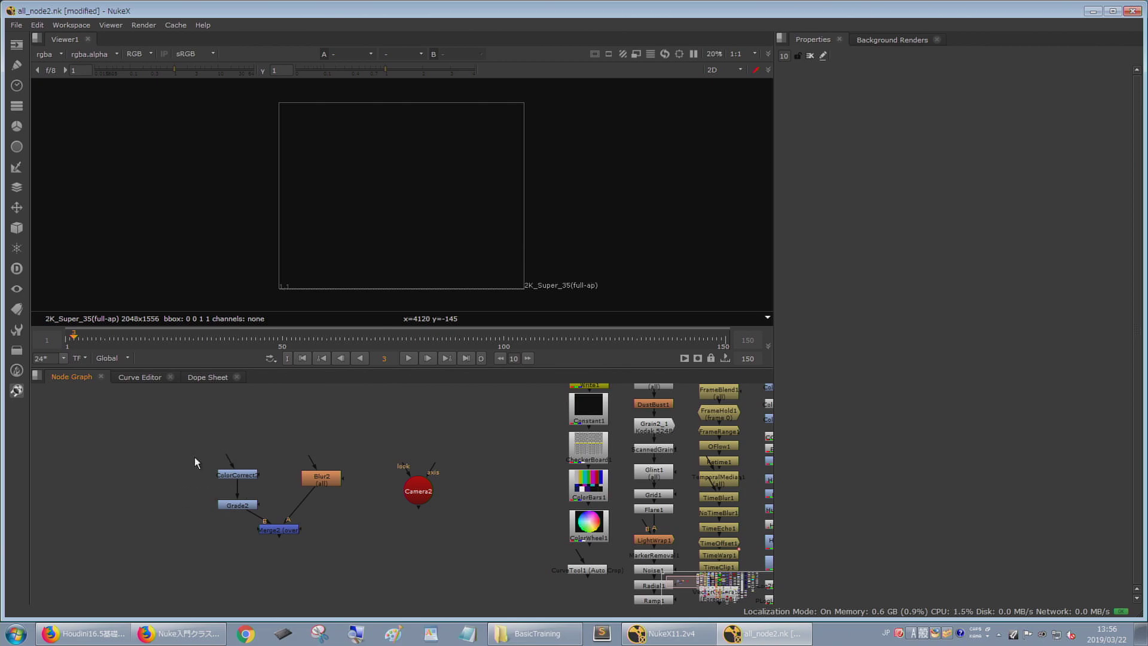
left_click_drag(186, 422, 372, 565)
left_click_drag(204, 417, 360, 558)
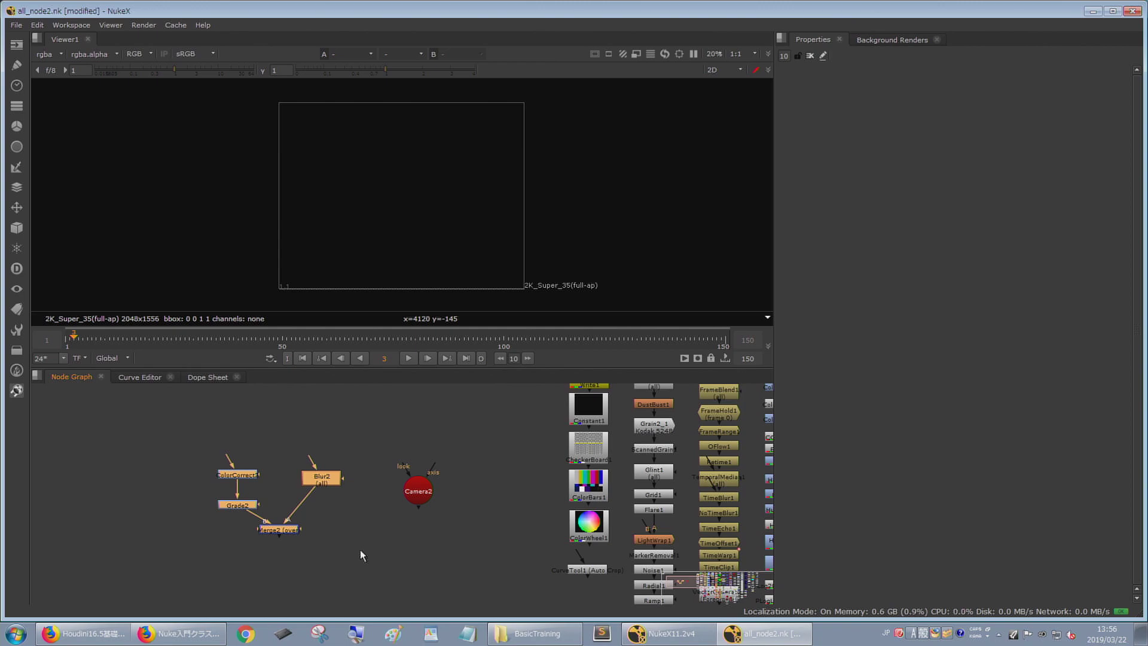
left_click(357, 522)
left_click_drag(194, 441, 363, 572)
left_click(45, 540)
middle_click_drag(94, 554, 300, 562)
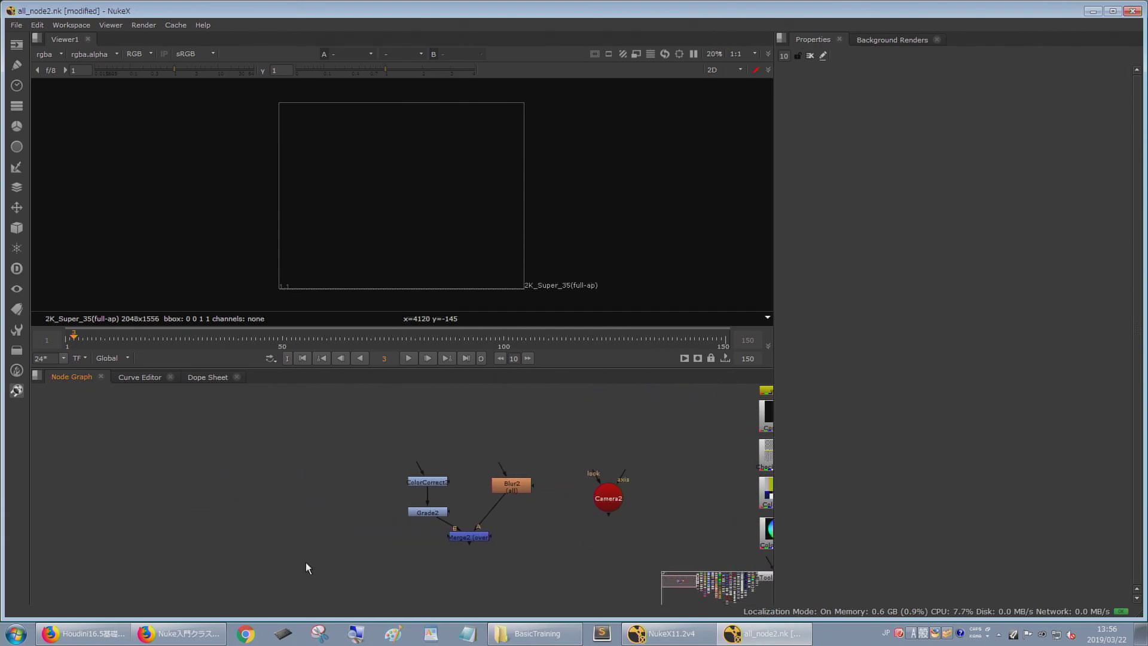
key("ctrl+v")
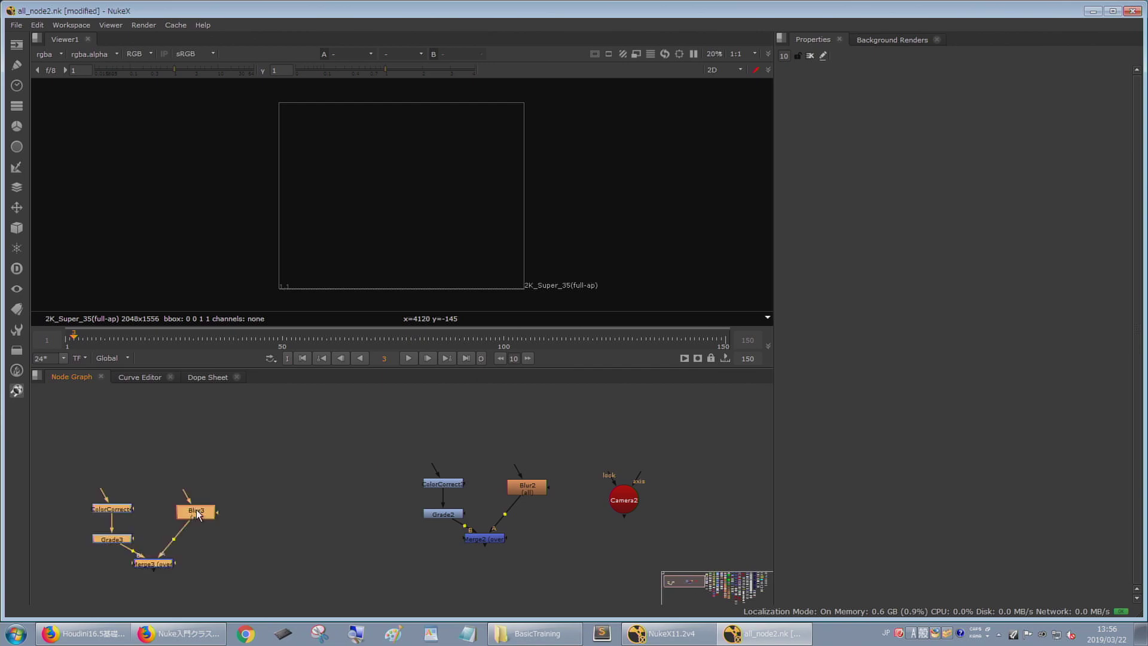
left_click_drag(214, 520, 270, 495)
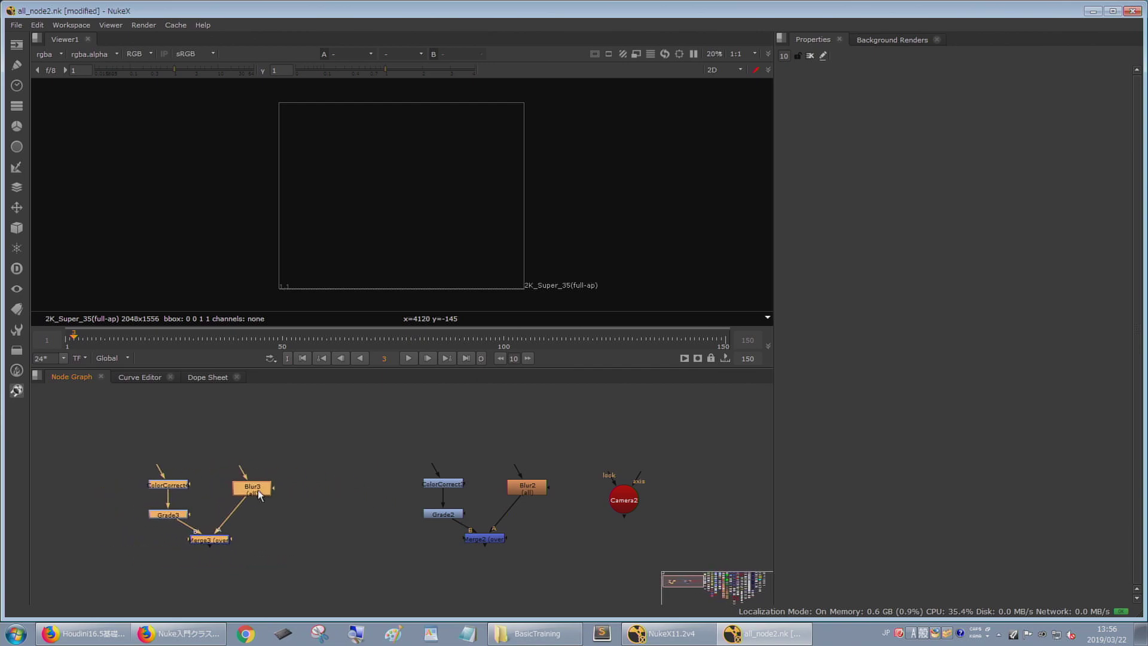
left_click(335, 556)
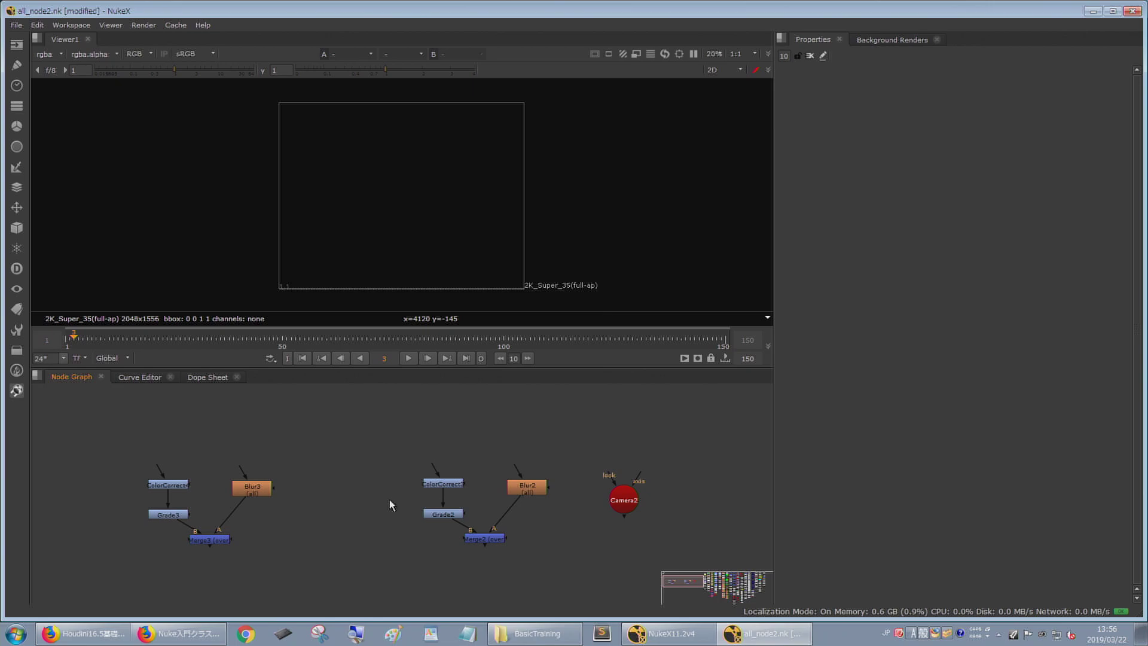
- Copy the Merge2 node group and paste it while the originals are still selected, and delete the pasted nodes
left_click_drag(398, 443, 547, 569)
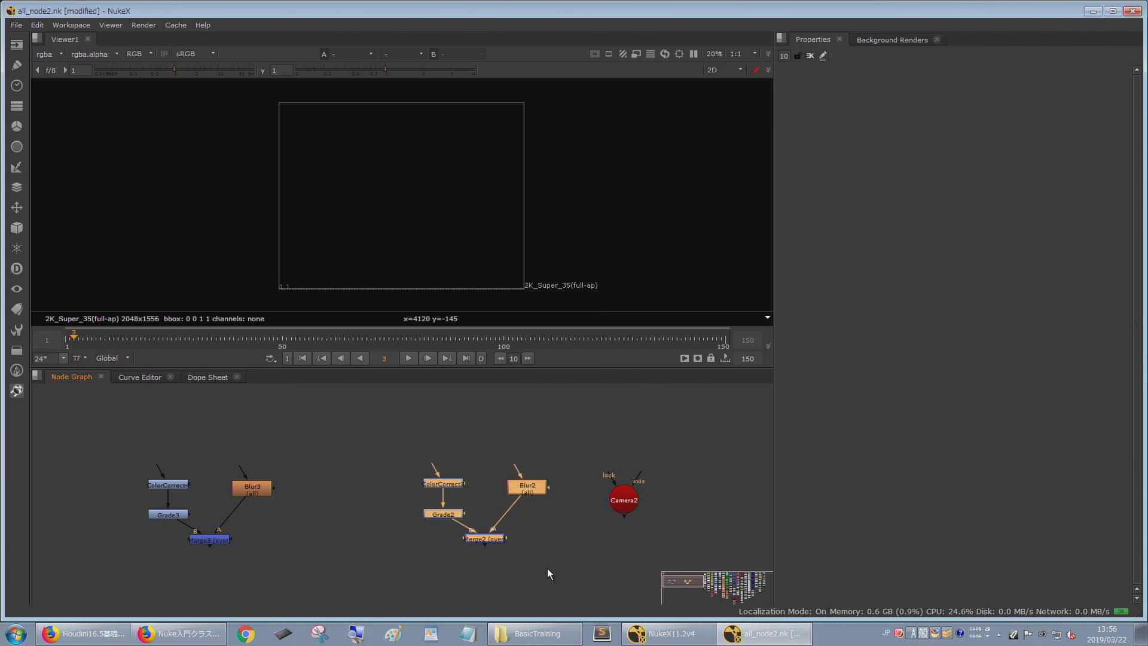
left_click(540, 566)
left_click_drag(402, 456, 577, 573)
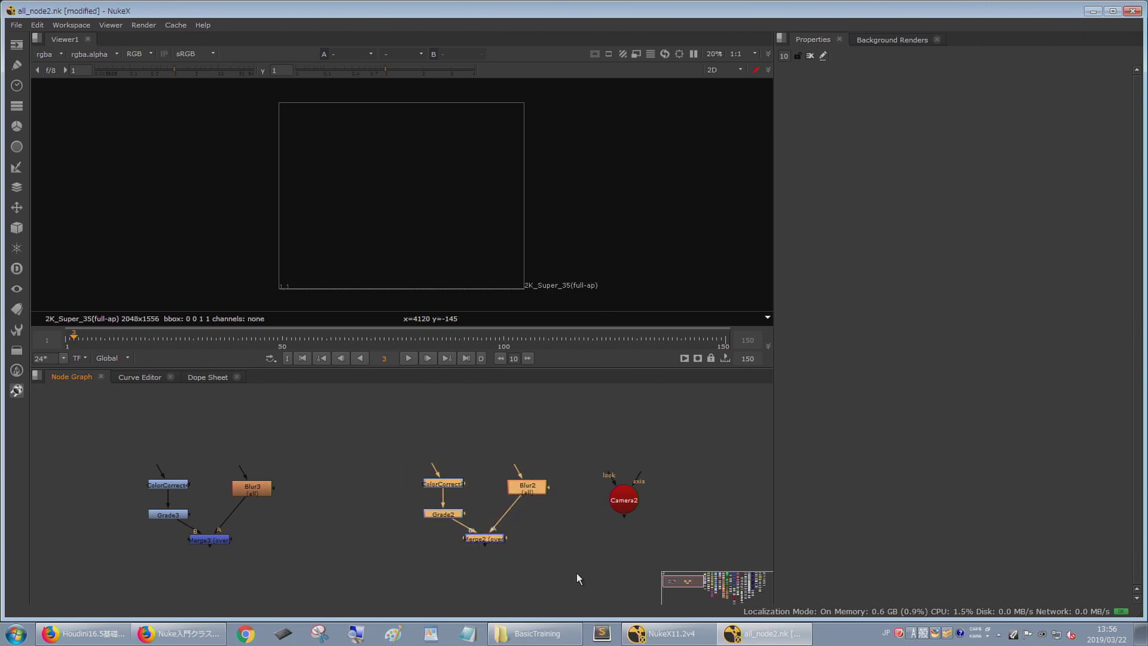
key("ctrl+c")
key("ctrl+v")
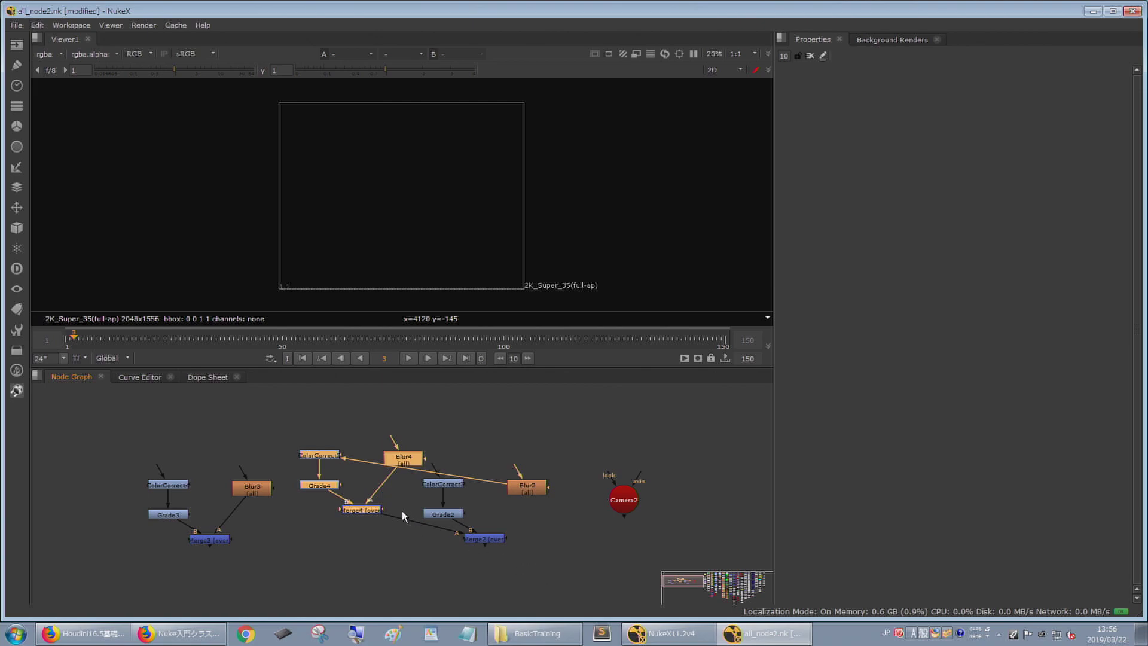
key("Delete")
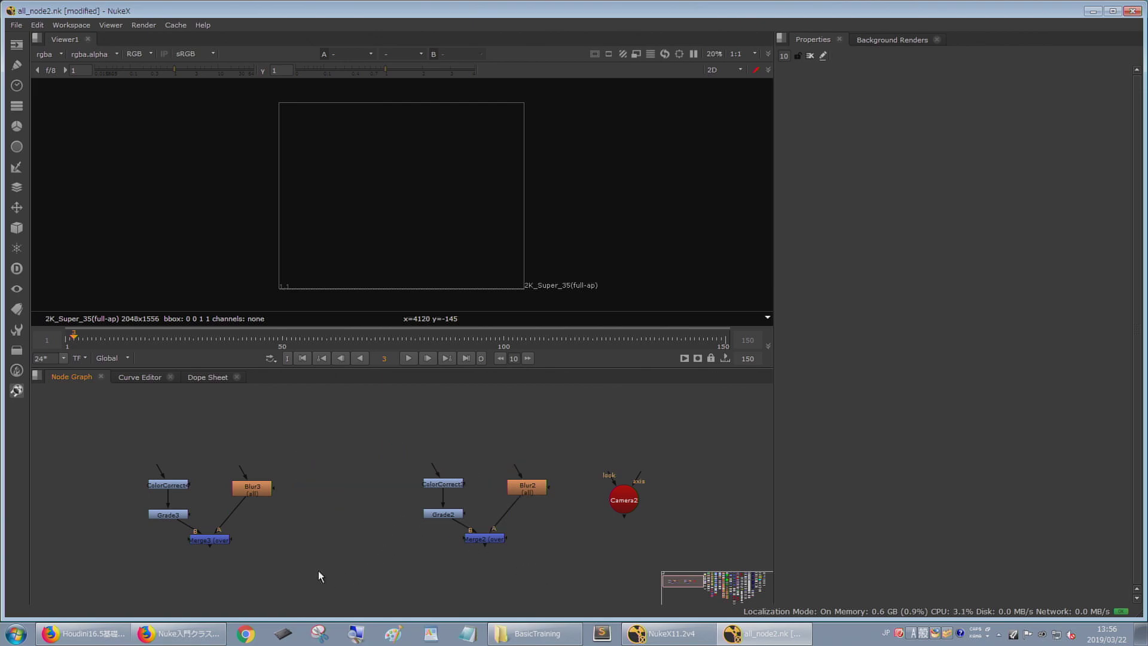
- Cut the duplicated ColorCorrect, Grade3, Blur3 and Merge3 group and paste it as script text into an empty Notepad document
left_click_drag(98, 441, 297, 557)
left_click_drag(149, 441, 72, 425)
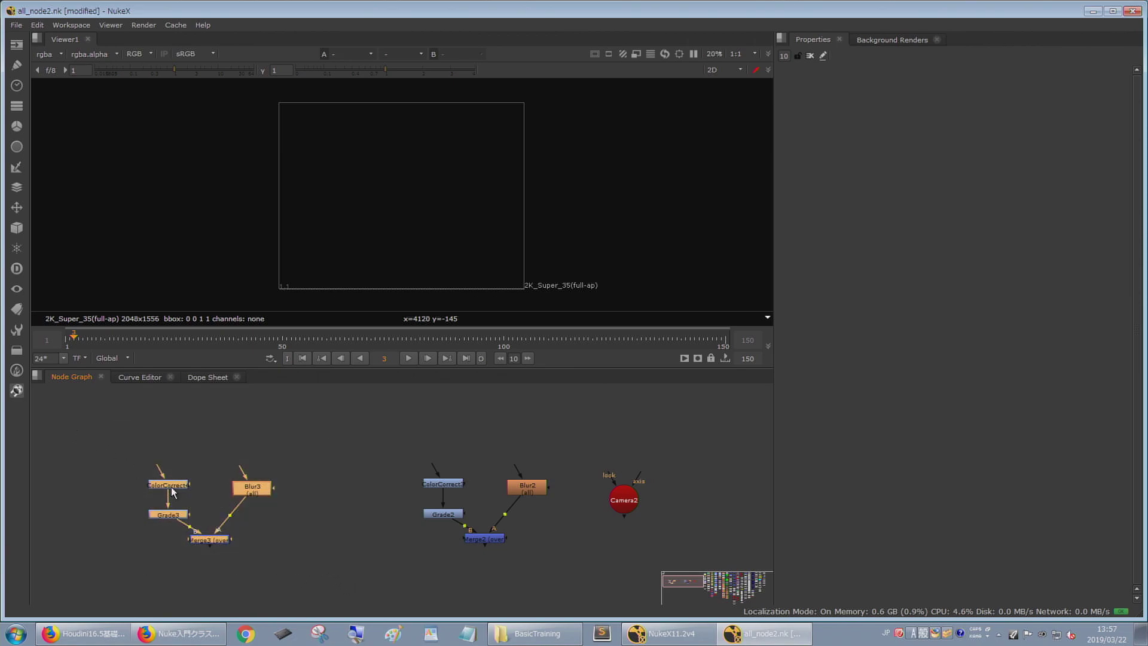
key("Delete")
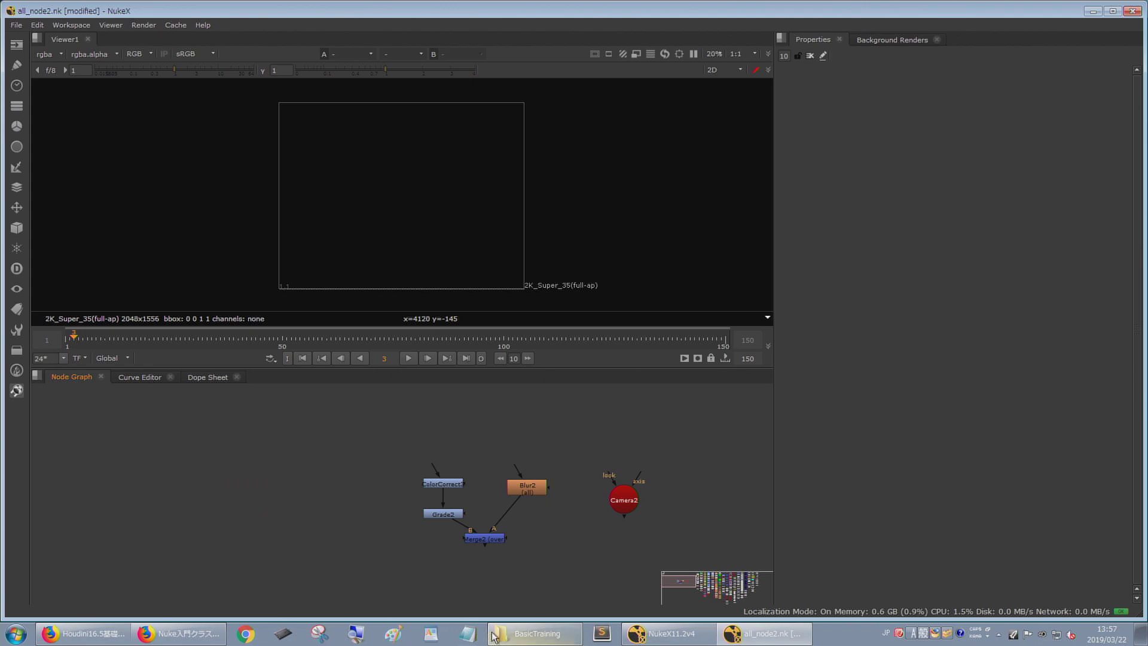
left_click(467, 633)
key("ctrl+v")
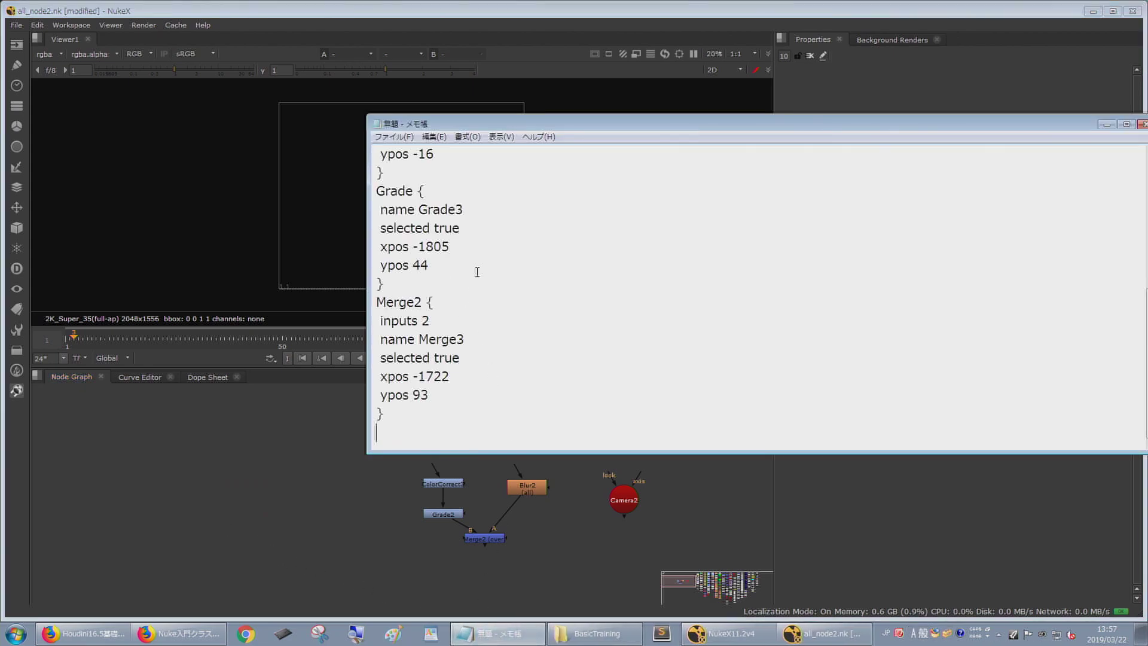
- Enlarge and reposition the Notepad window, and examine how each node is described in the pasted script text
left_click_drag(432, 451, 432, 542)
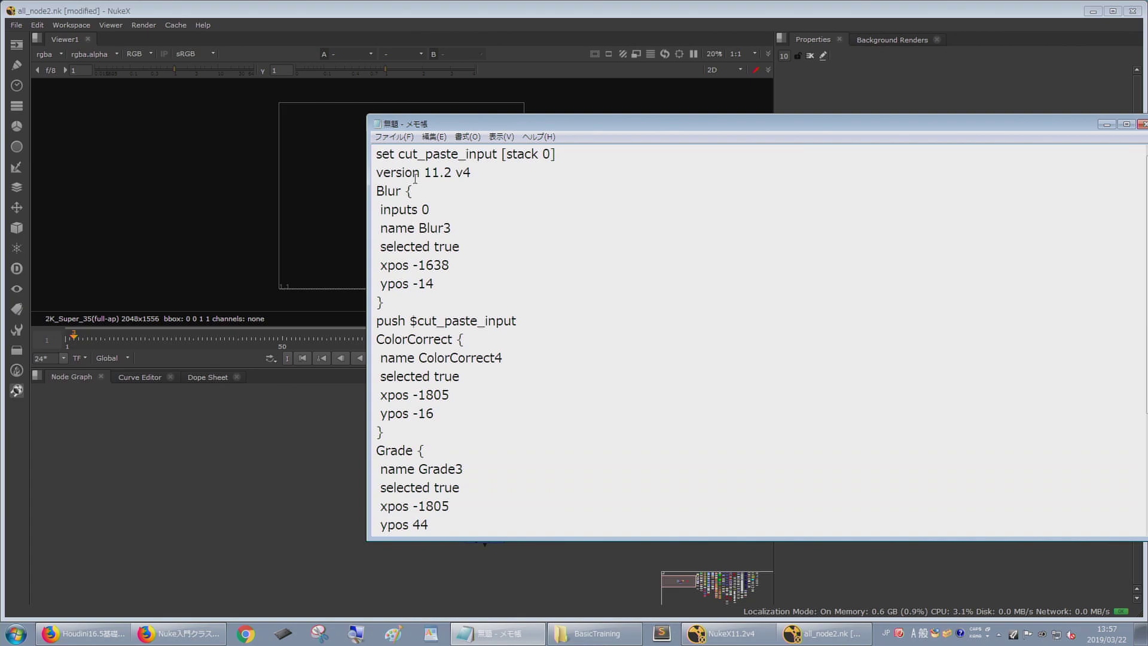
left_click_drag(429, 123, 343, 39)
scroll(408, 206, "down", 2)
scroll(405, 219, "up", 2)
scroll(405, 219, "down", 2)
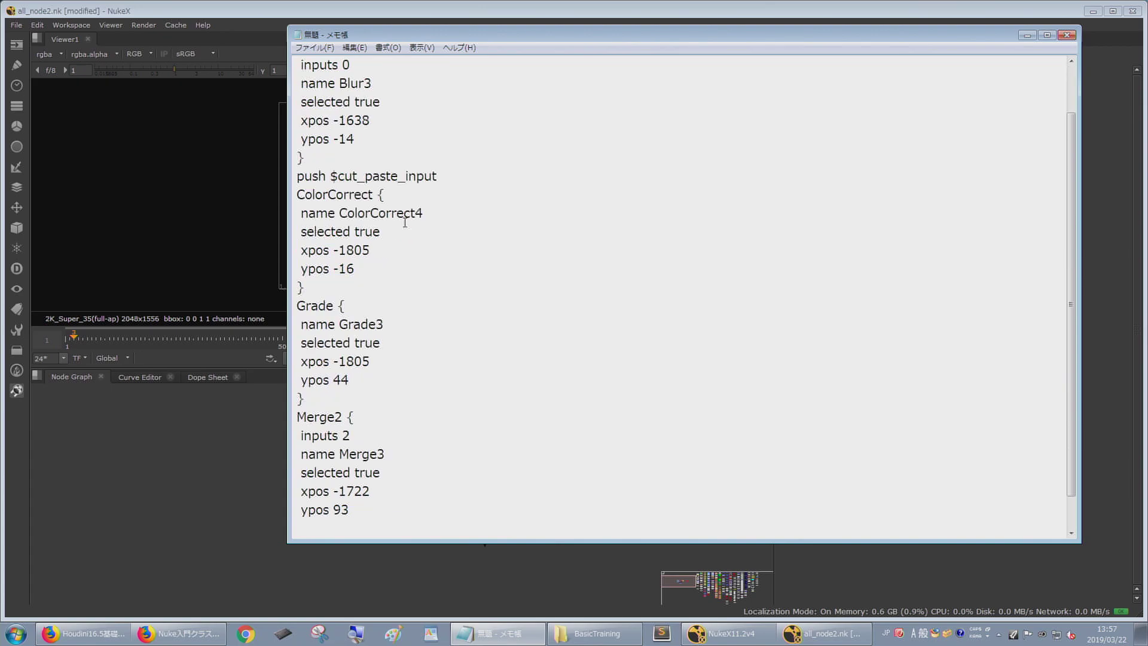
scroll(407, 230, "up", 1)
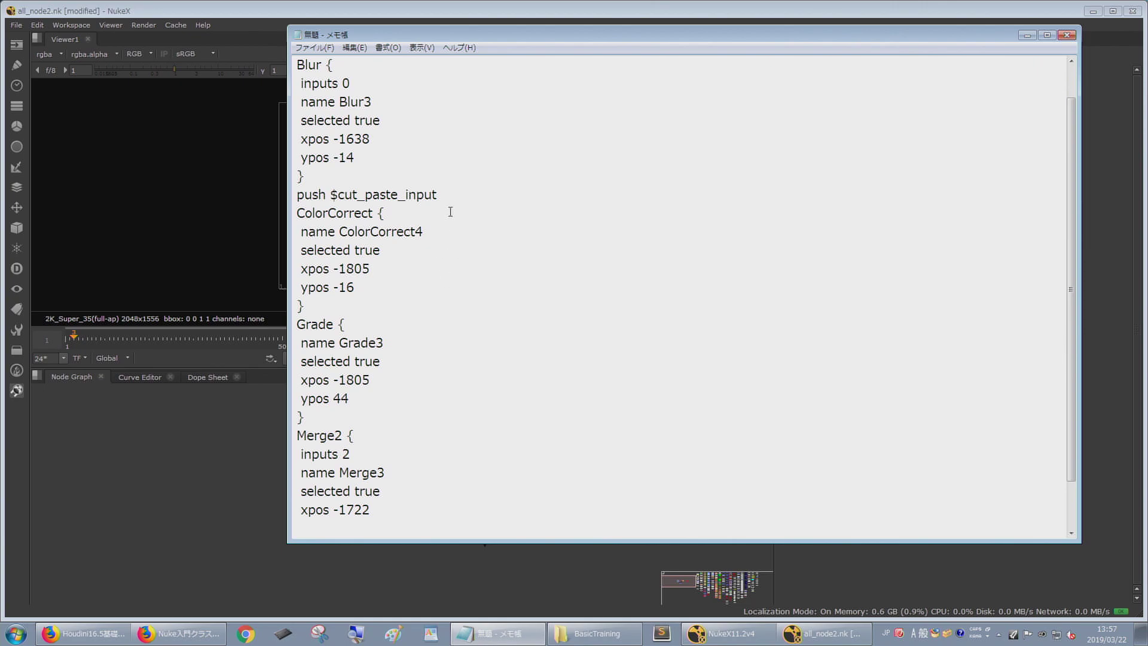
scroll(367, 143, "up", 1)
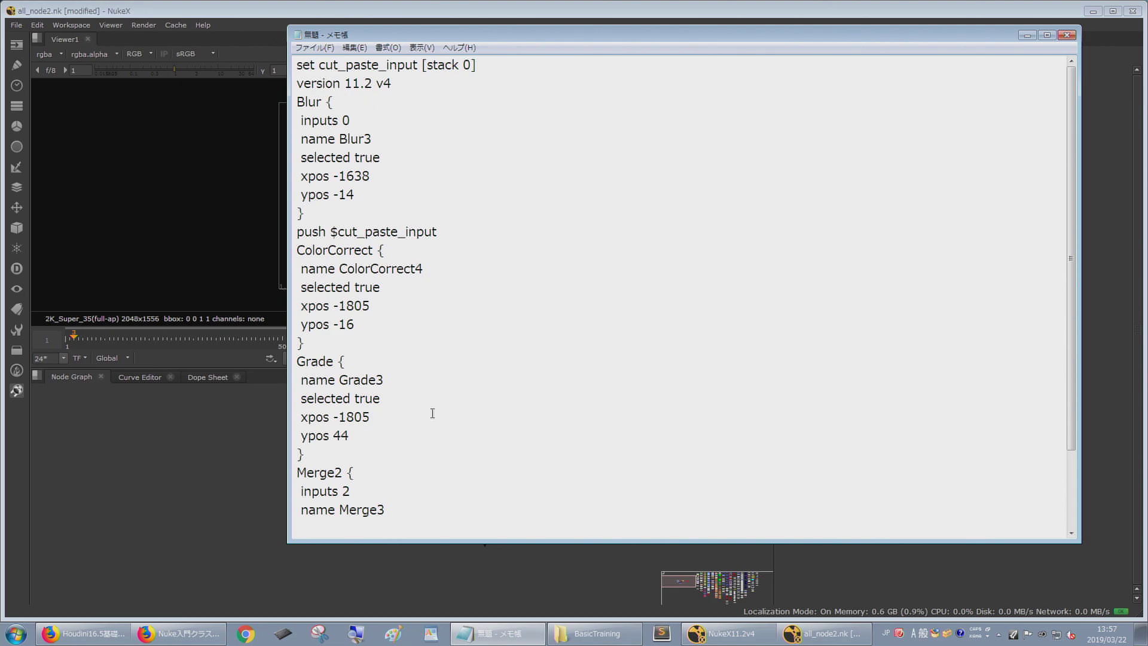
scroll(475, 458, "down", 2)
scroll(475, 458, "up", 2)
- Copy the whole script text from Notepad into the NukeX Node Graph as nodes, and delete the recreated group
left_click_drag(297, 65, 538, 592)
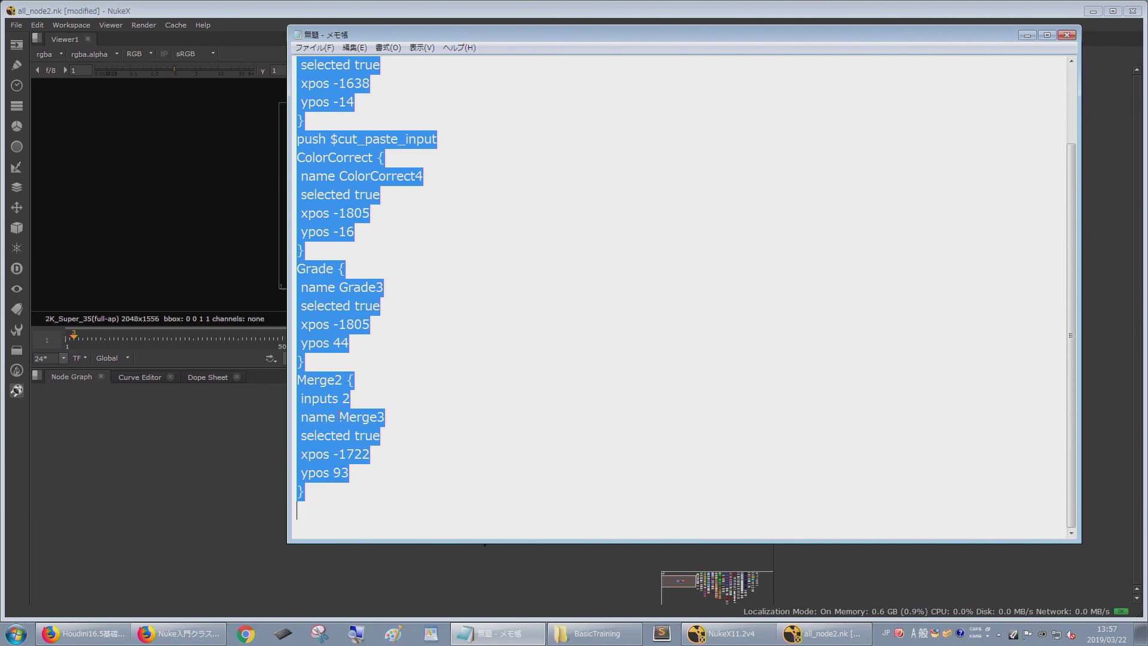
left_click(187, 480)
key("ctrl+v")
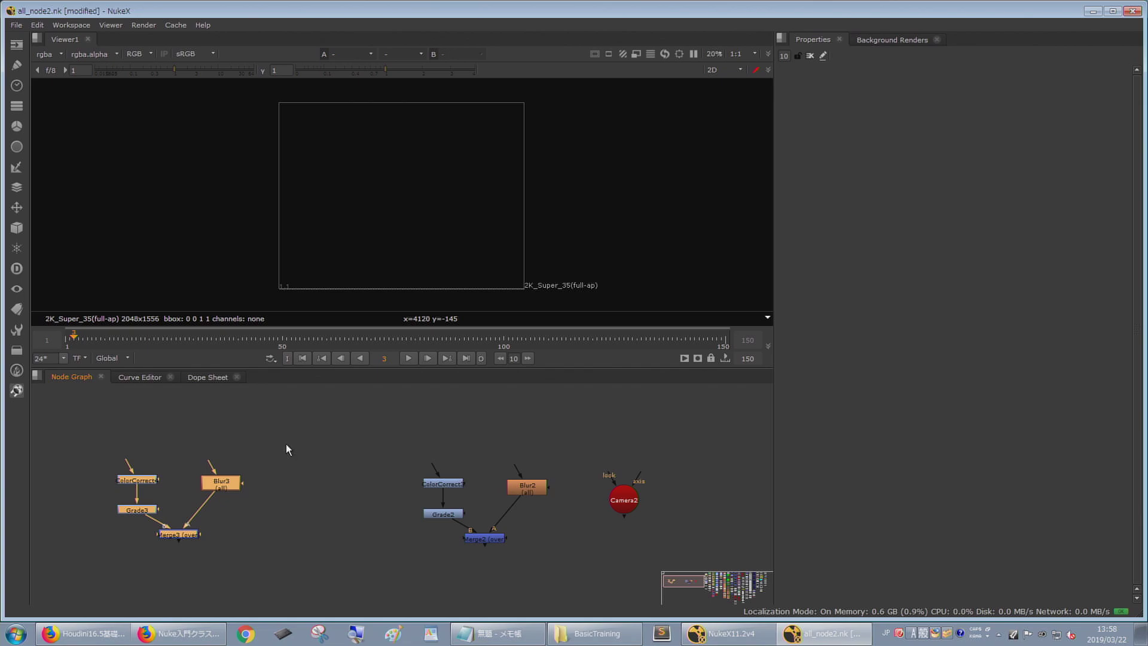
left_click_drag(79, 432, 284, 573)
key("Delete")
mouse_move(731, 638)
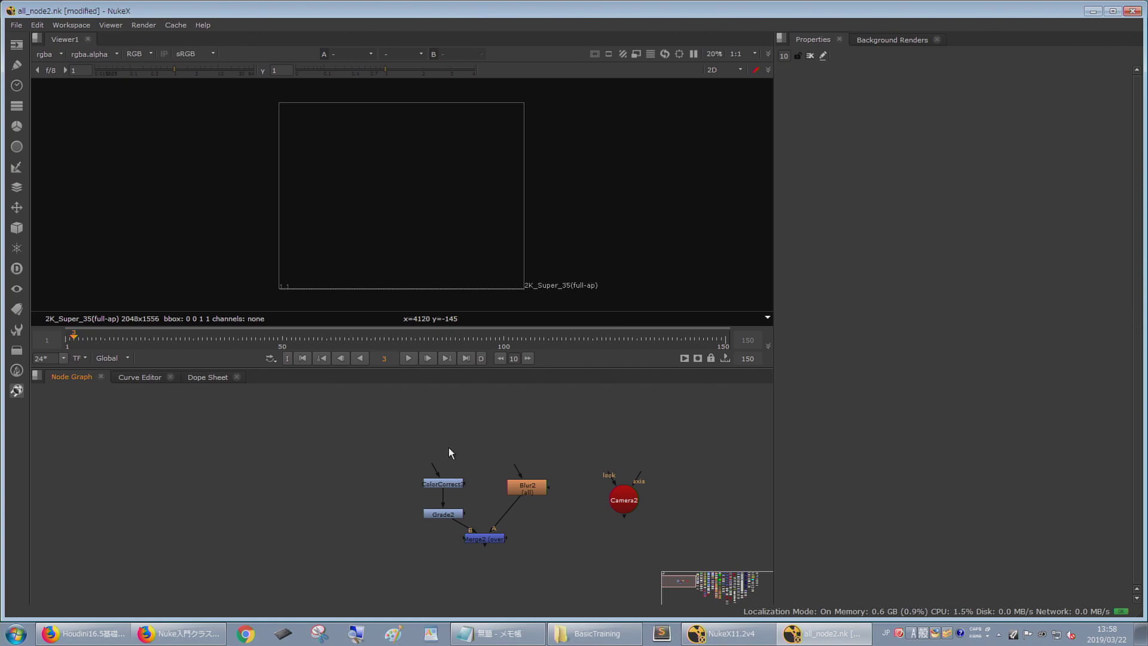
left_click(15, 28)
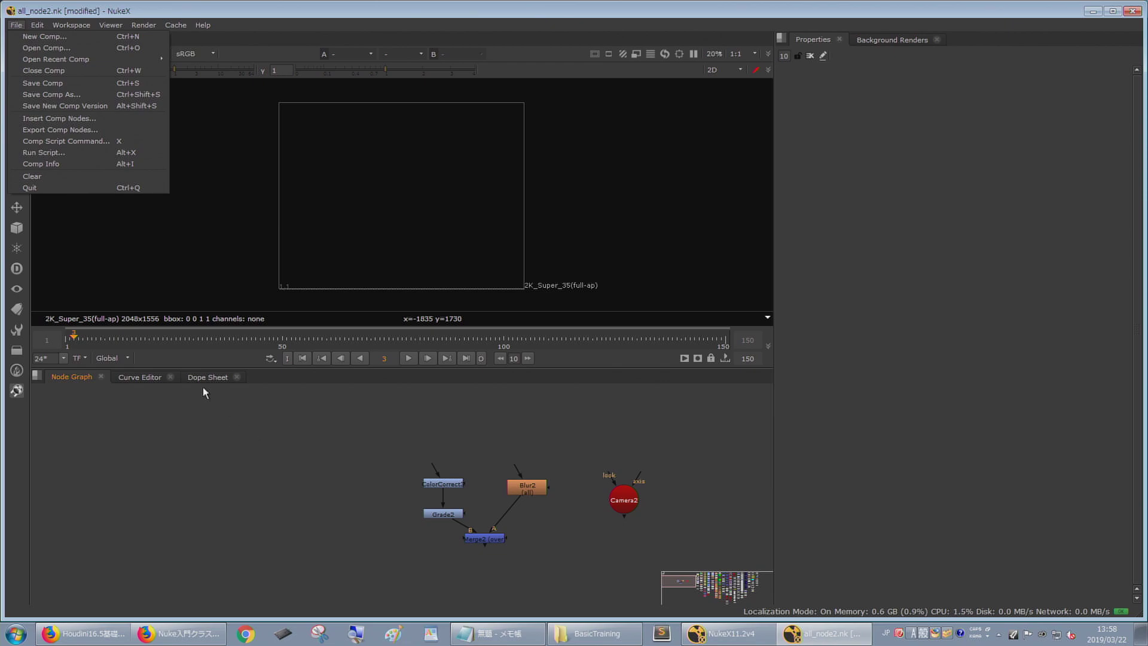
mouse_move(198, 94)
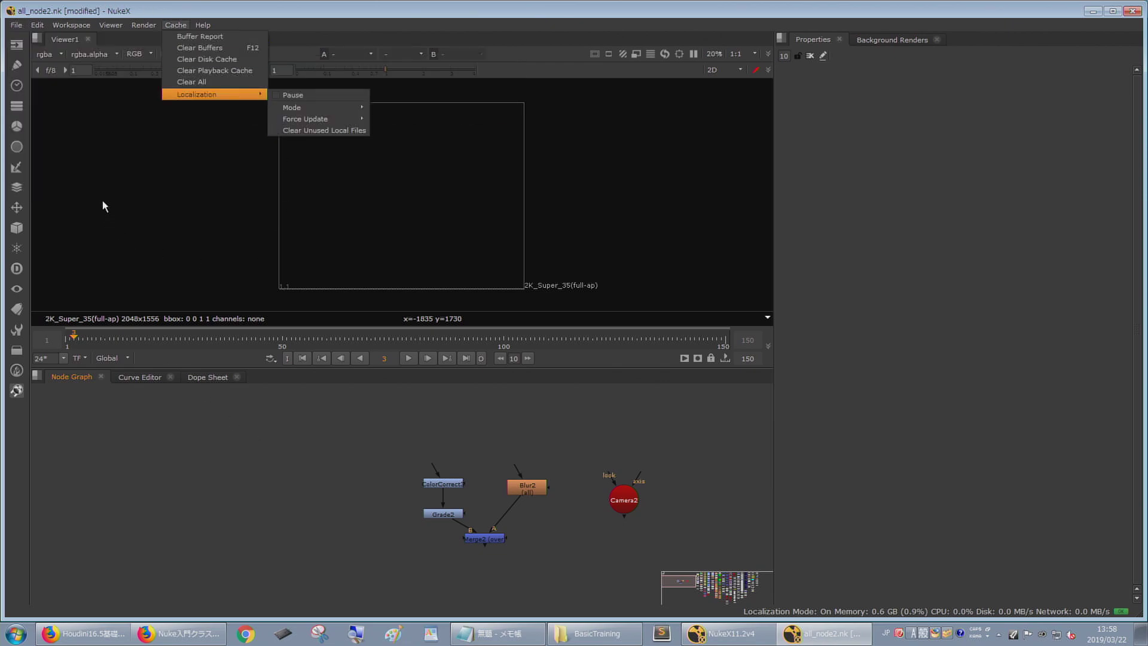
mouse_move(16, 25)
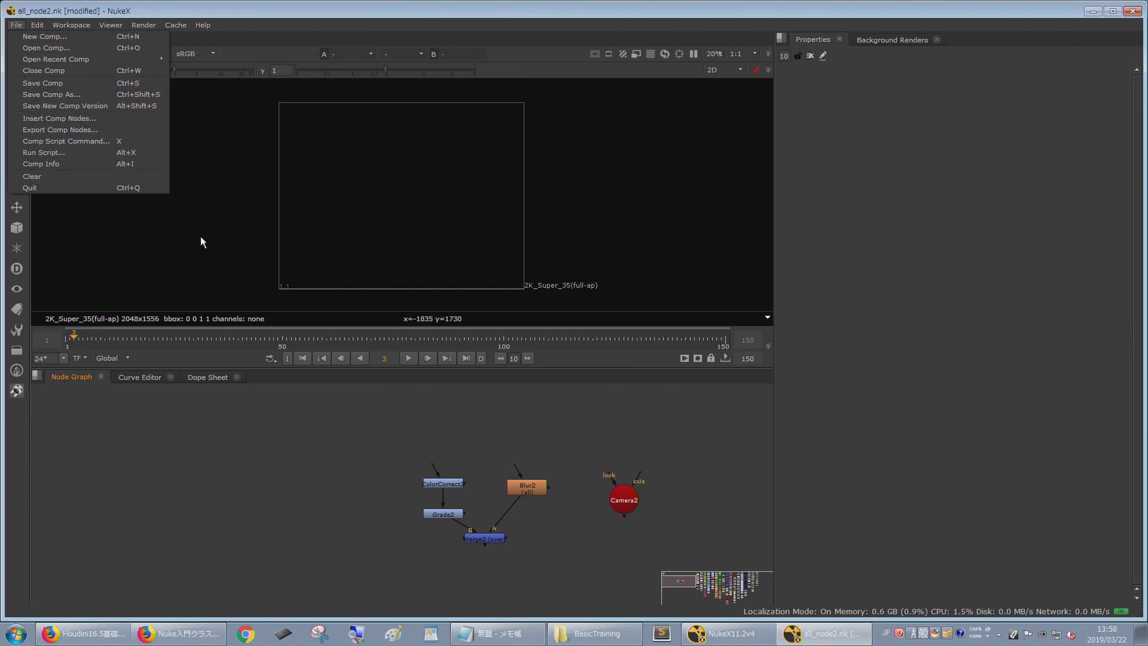
left_click(262, 459)
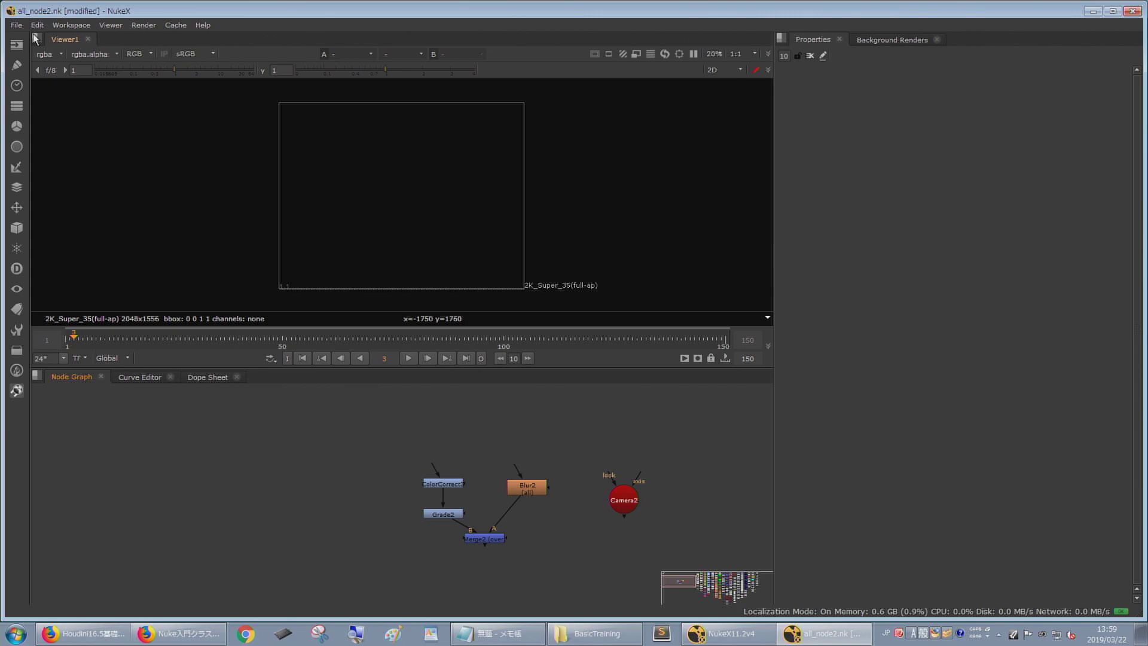
- Open the script 1_5test.nk from the BasicTraining/03_Viewer folder and close all_node2.nk without saving its changes
left_click(16, 25)
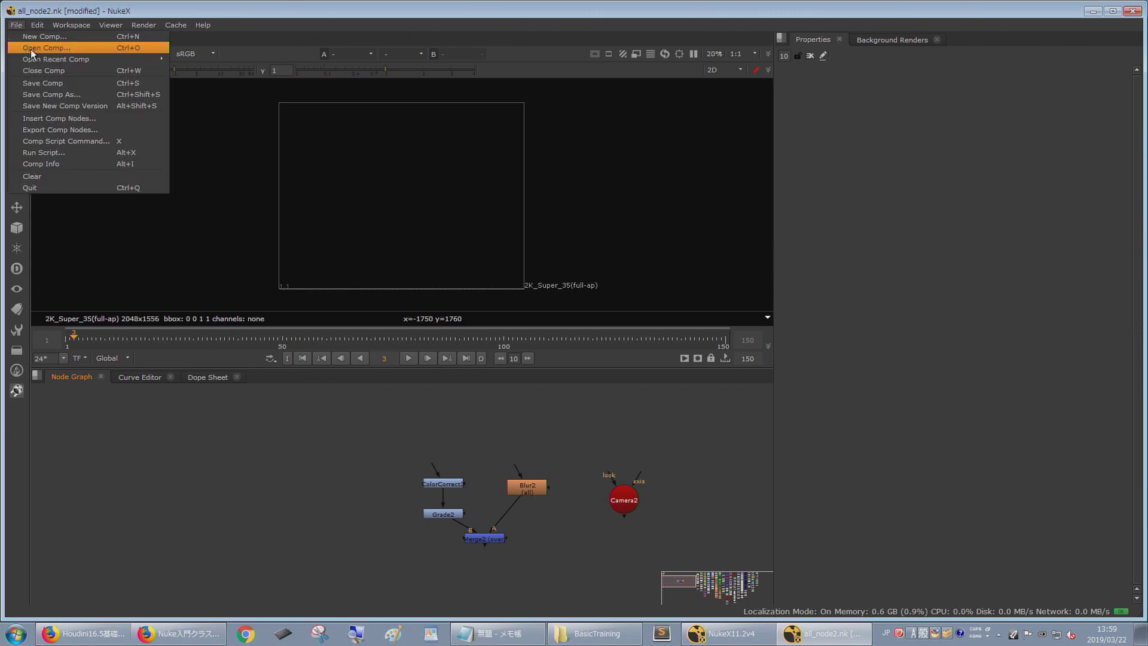
left_click(31, 49)
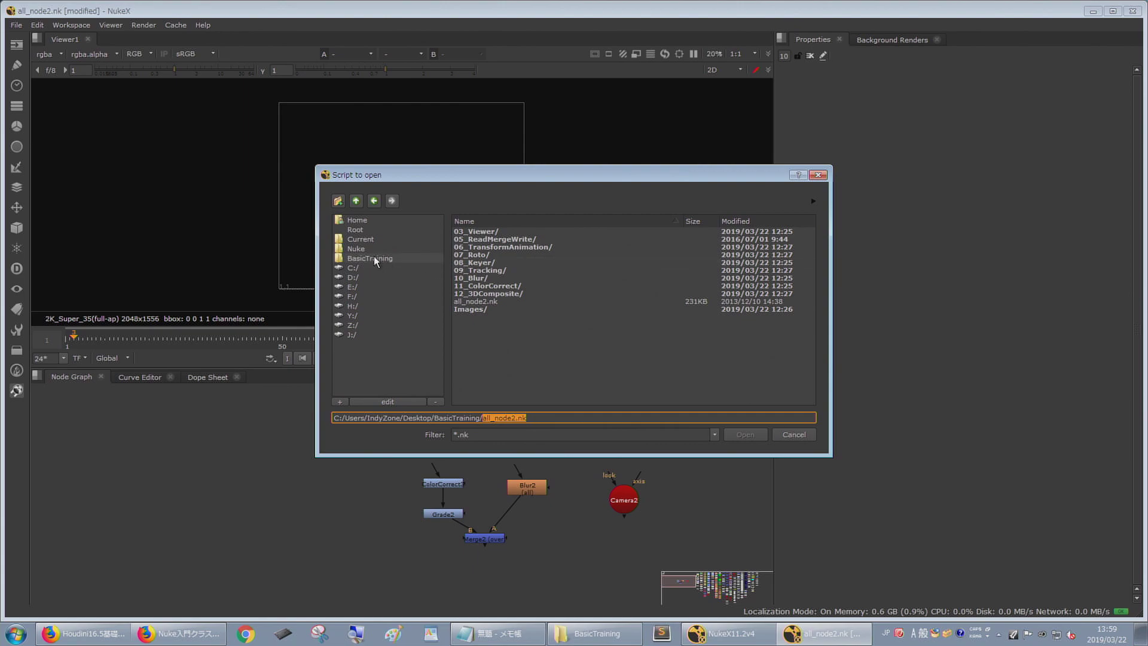
double_click(501, 232)
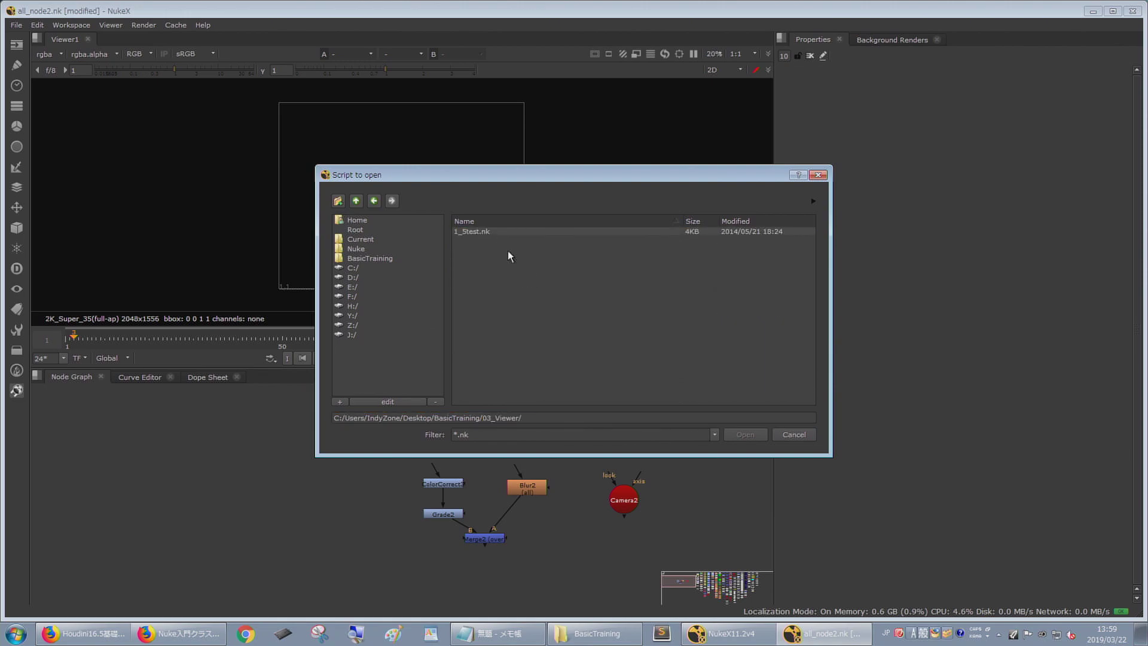
left_click(499, 232)
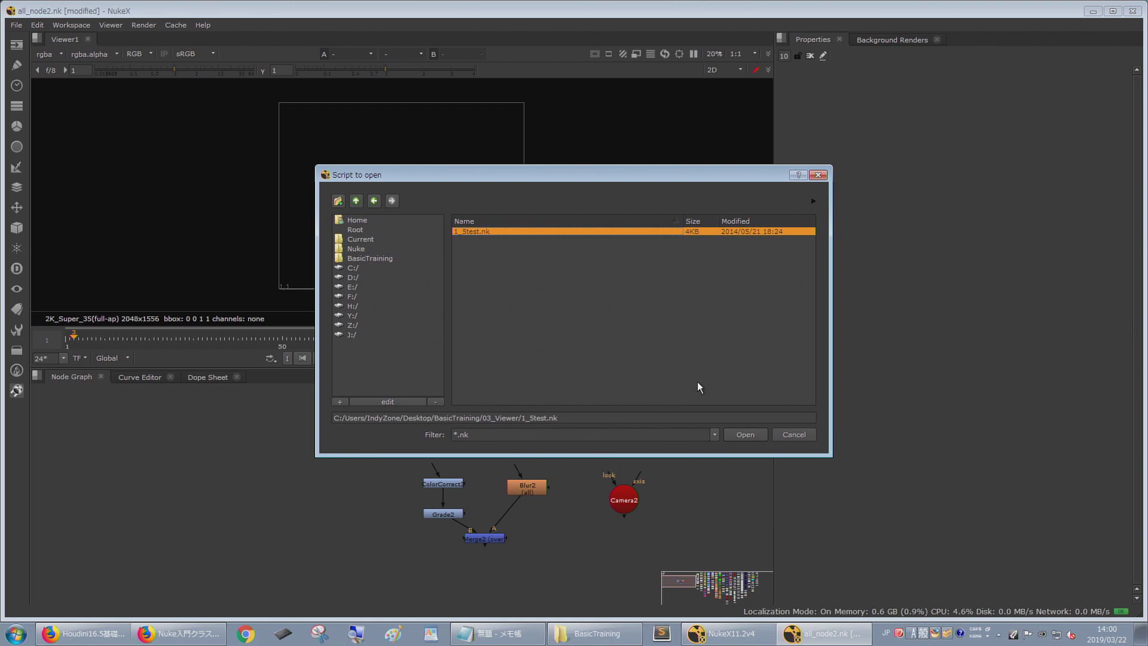
left_click(745, 434)
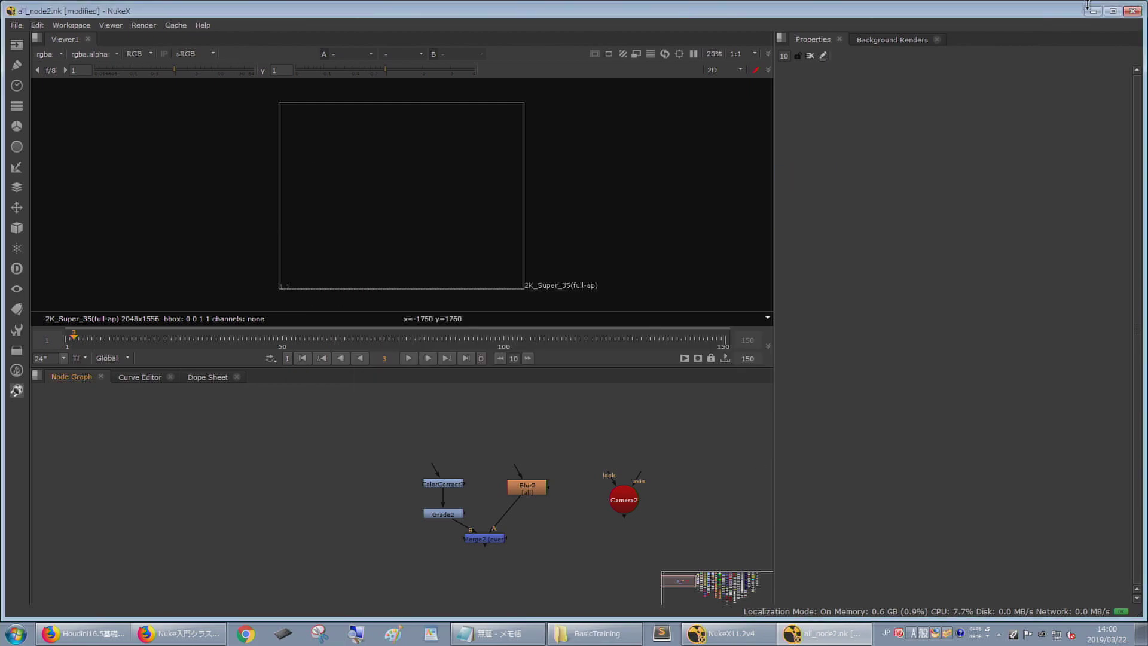
left_click(1132, 12)
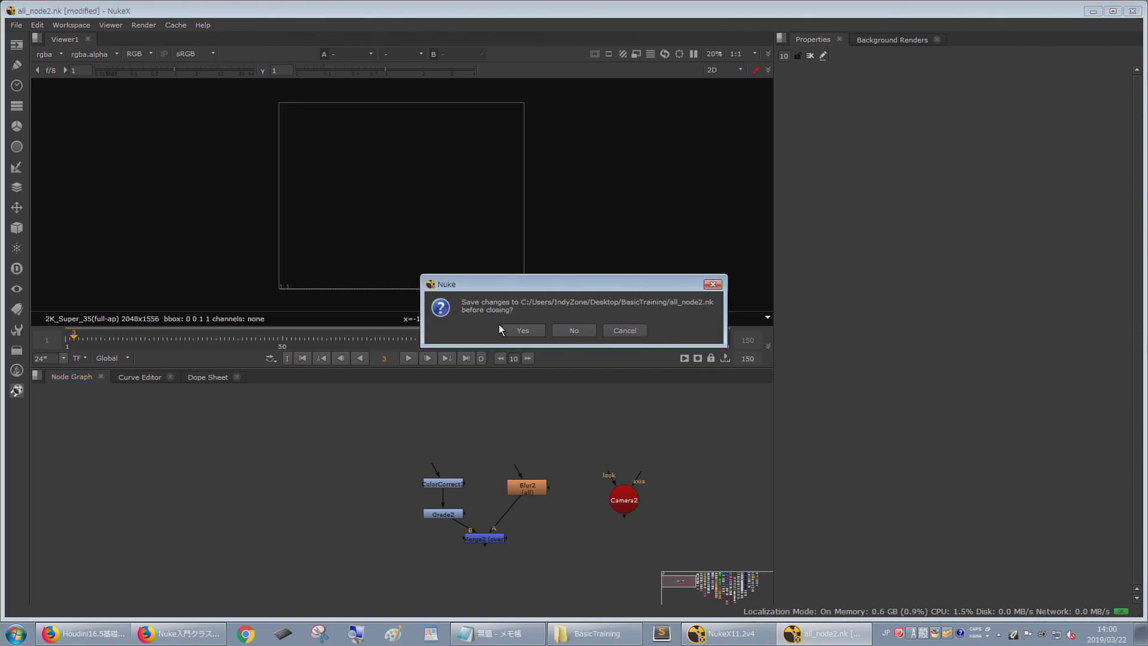
left_click(579, 330)
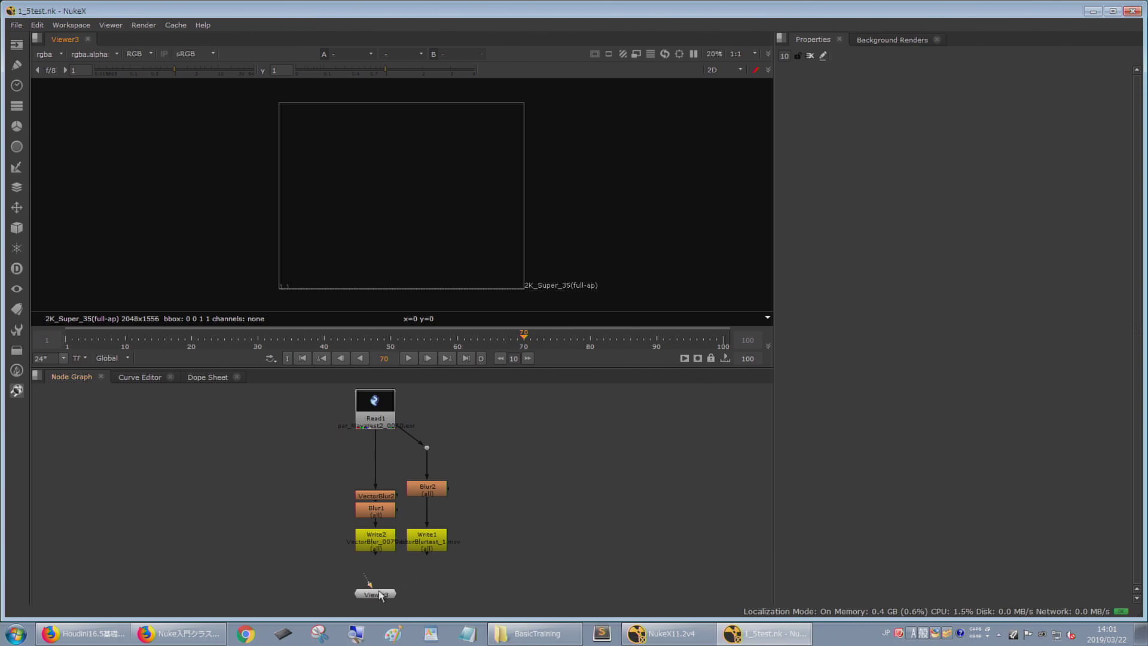
- Connect the Write2 node to input 1 and the Write1 node to input 2 of Viewer3
scroll(357, 575, "up", 3)
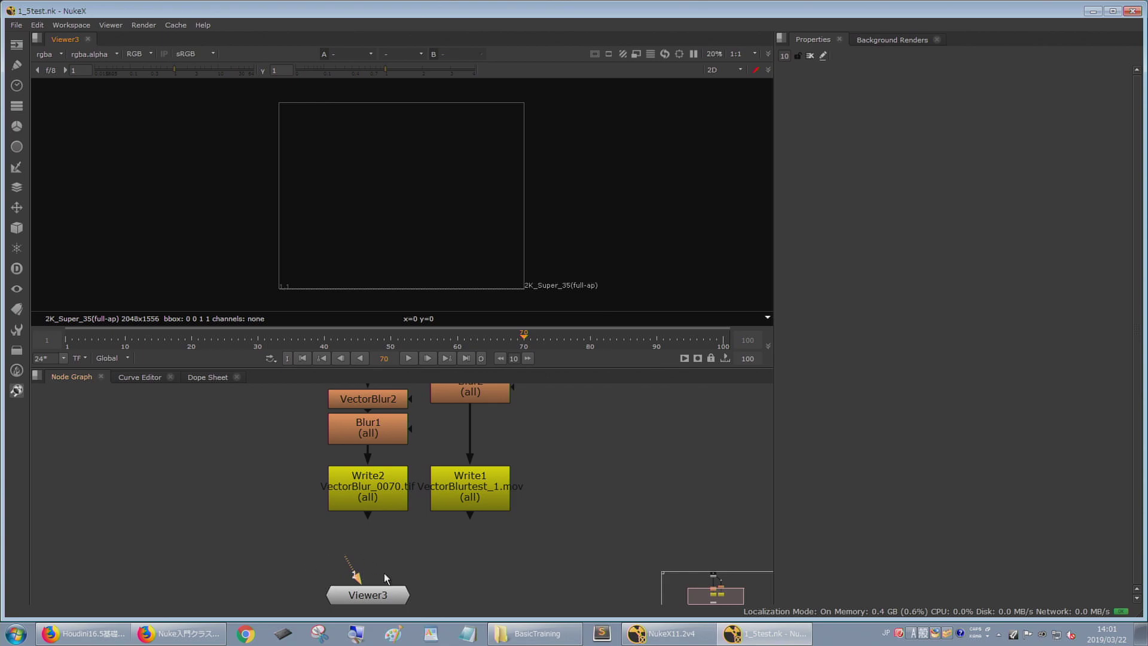
left_click_drag(350, 565, 339, 542)
key("f")
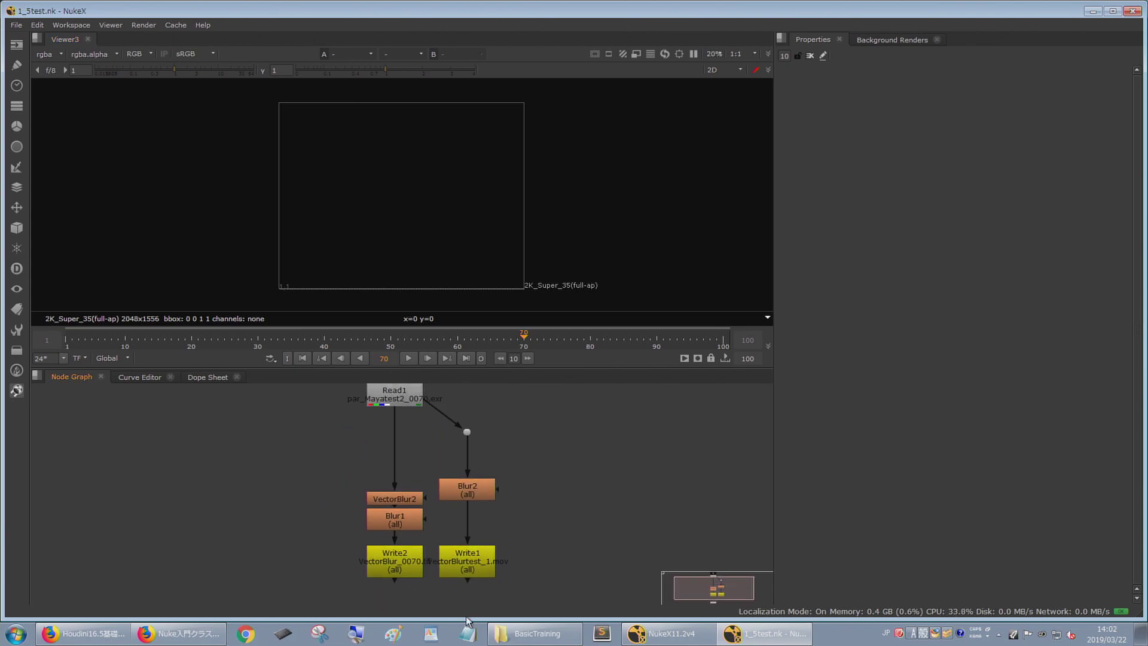
middle_click_drag(466, 603, 501, 573)
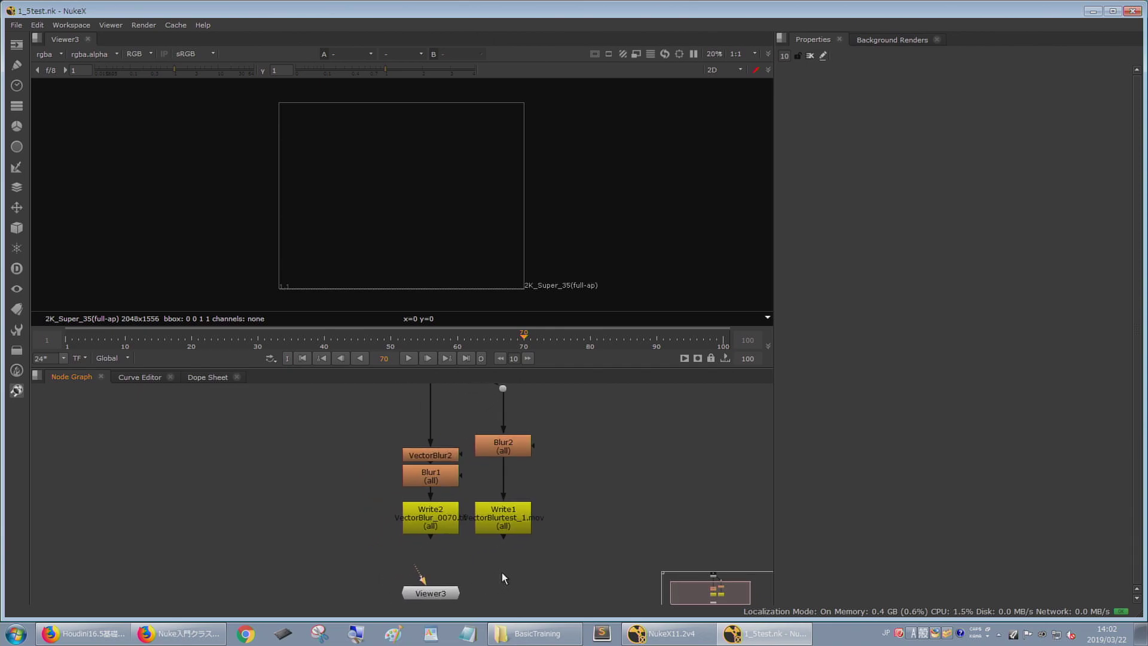
left_click(439, 522)
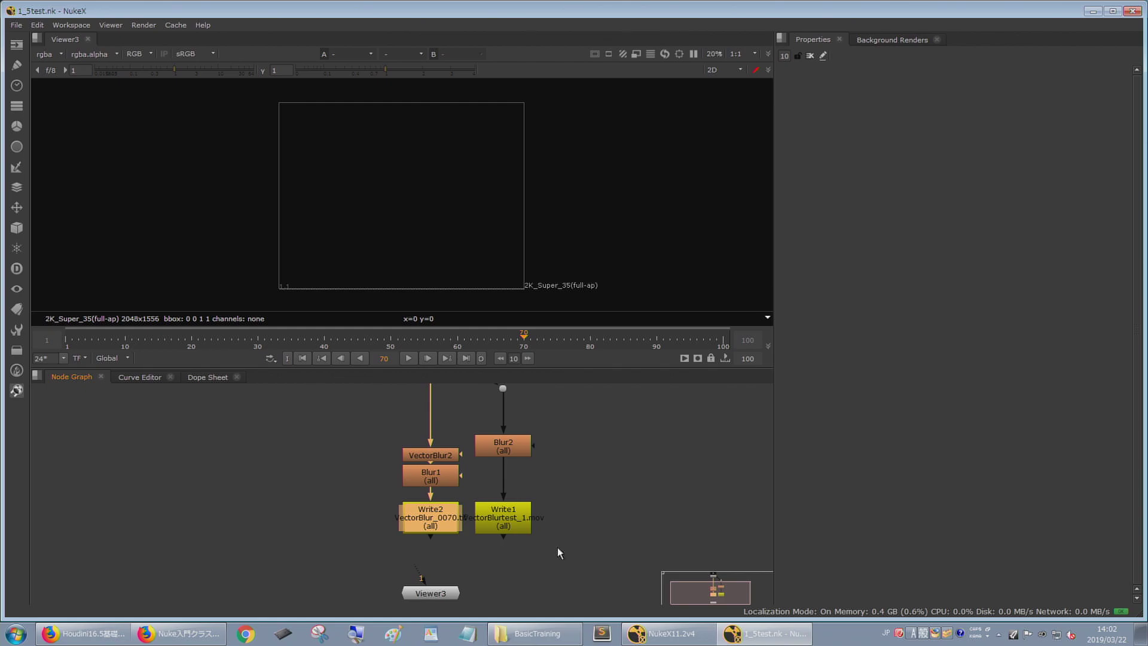
key("1")
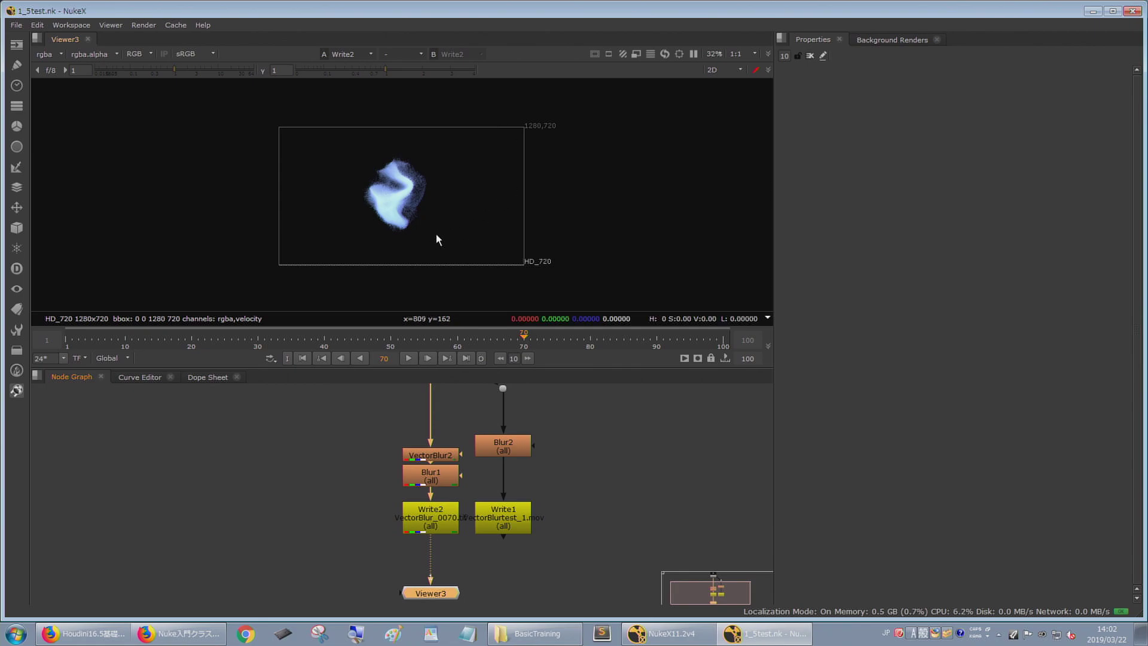
left_click(502, 519)
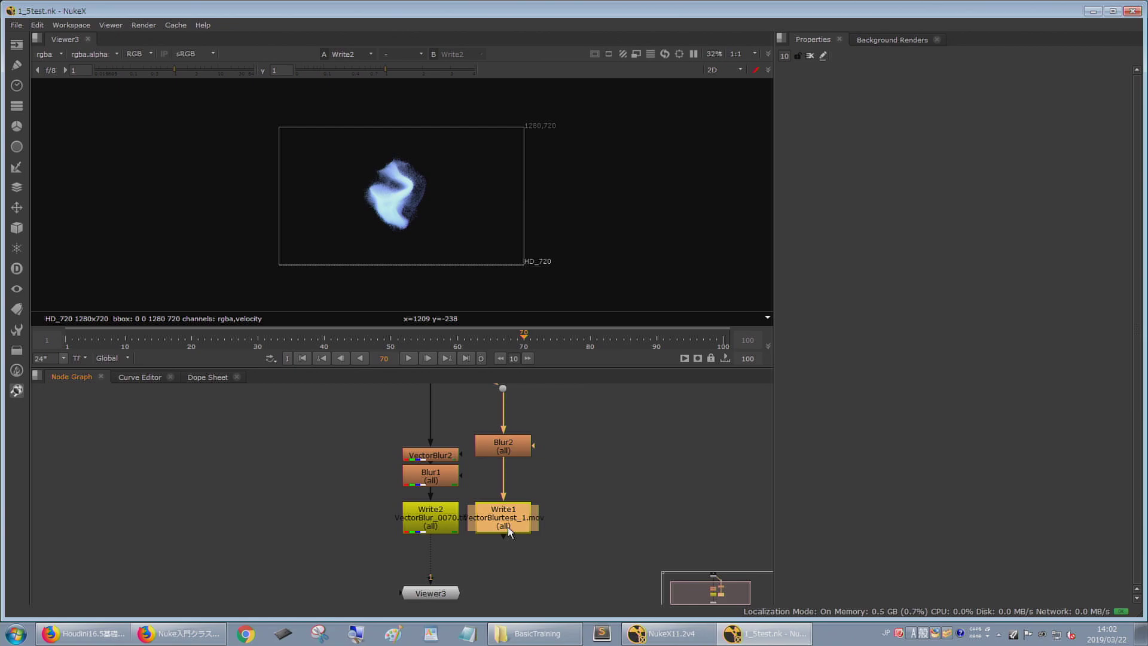
key("2")
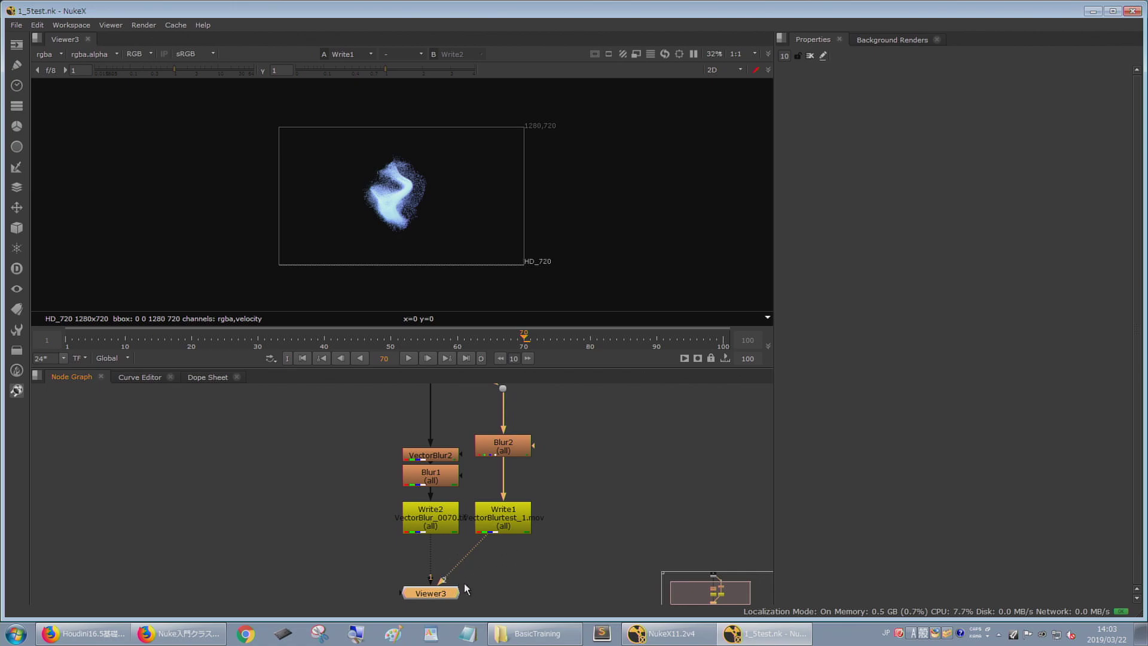
- Switch the Viewer repeatedly between inputs 1 and 2 to compare the Write2 and Write1 images
scroll(467, 589, "up", 3)
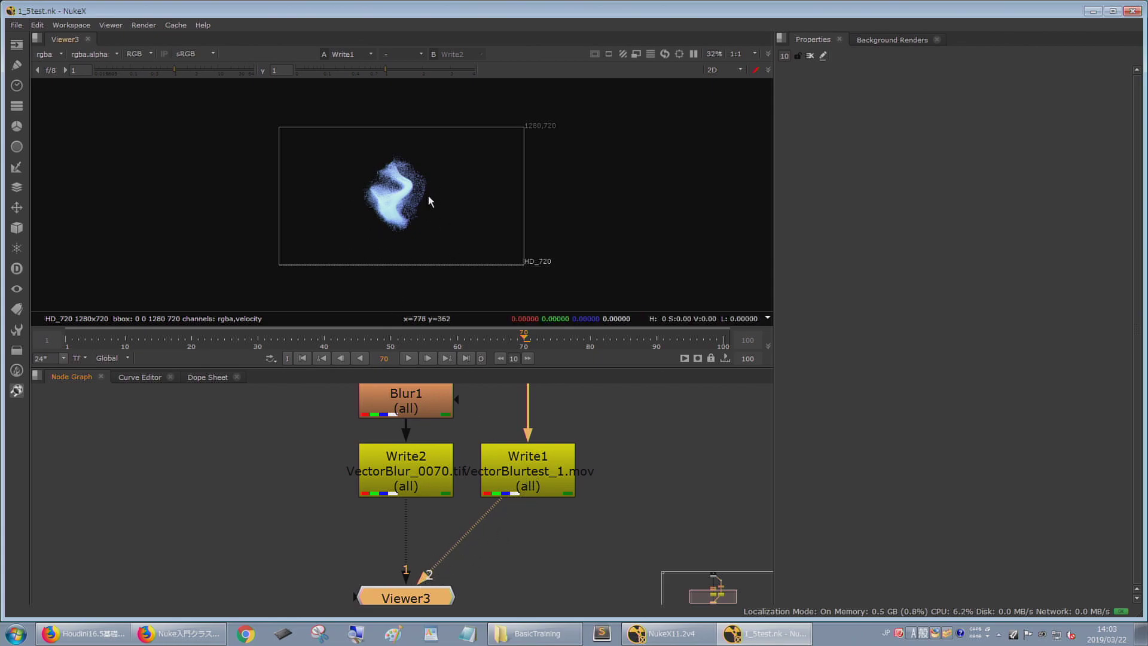
left_click(637, 443)
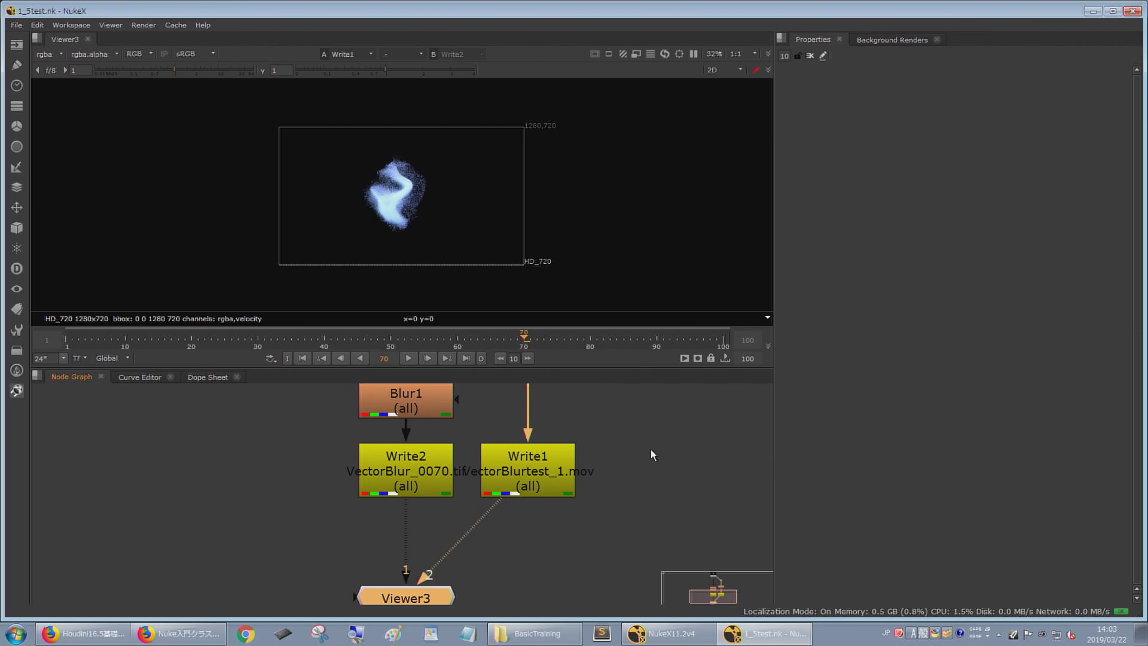
key("1")
key("2")
key("1")
key("1")
key("1")
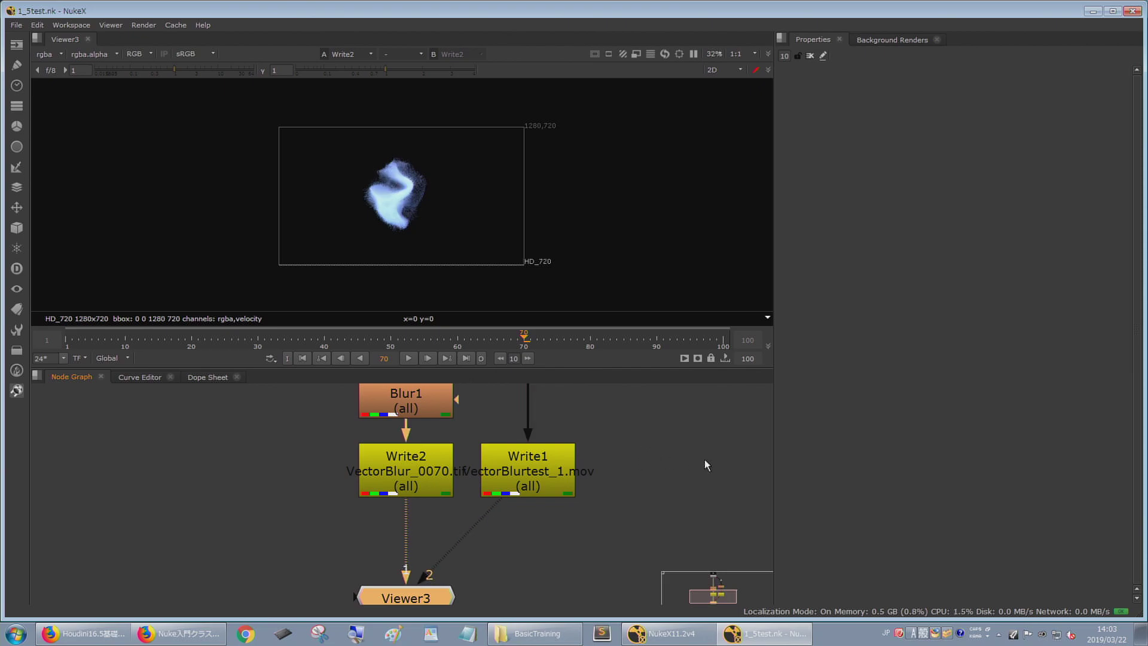
key("2")
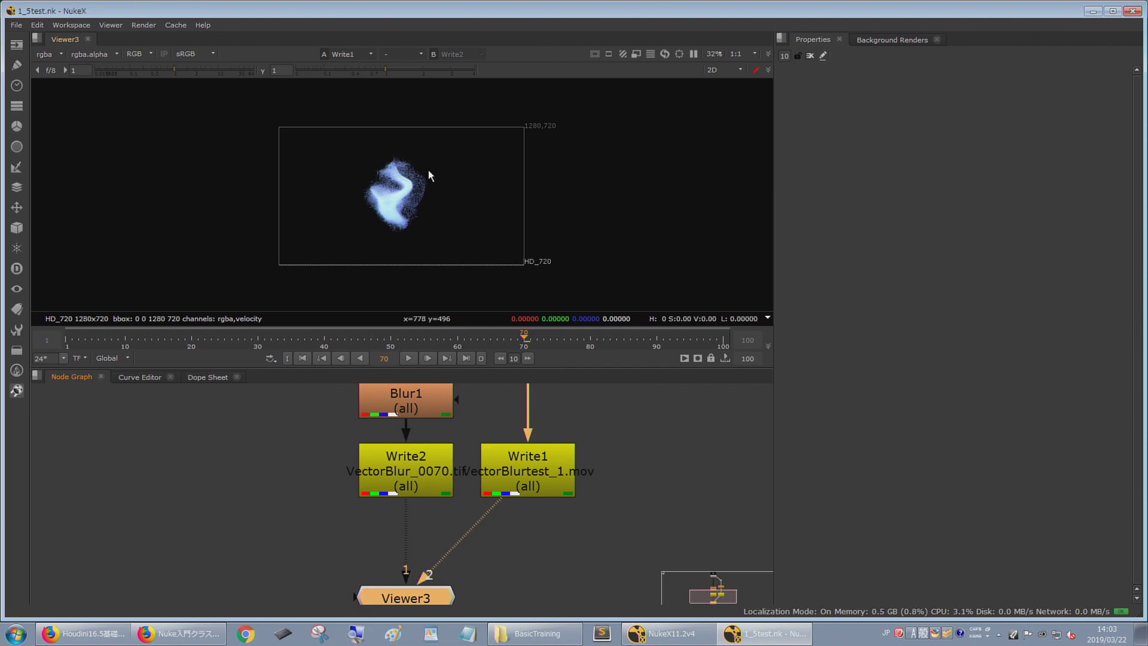
key("1")
key("2")
- Try to pull an additional input out of the side arrow on the Viewer3 node
scroll(469, 571, "up", 8)
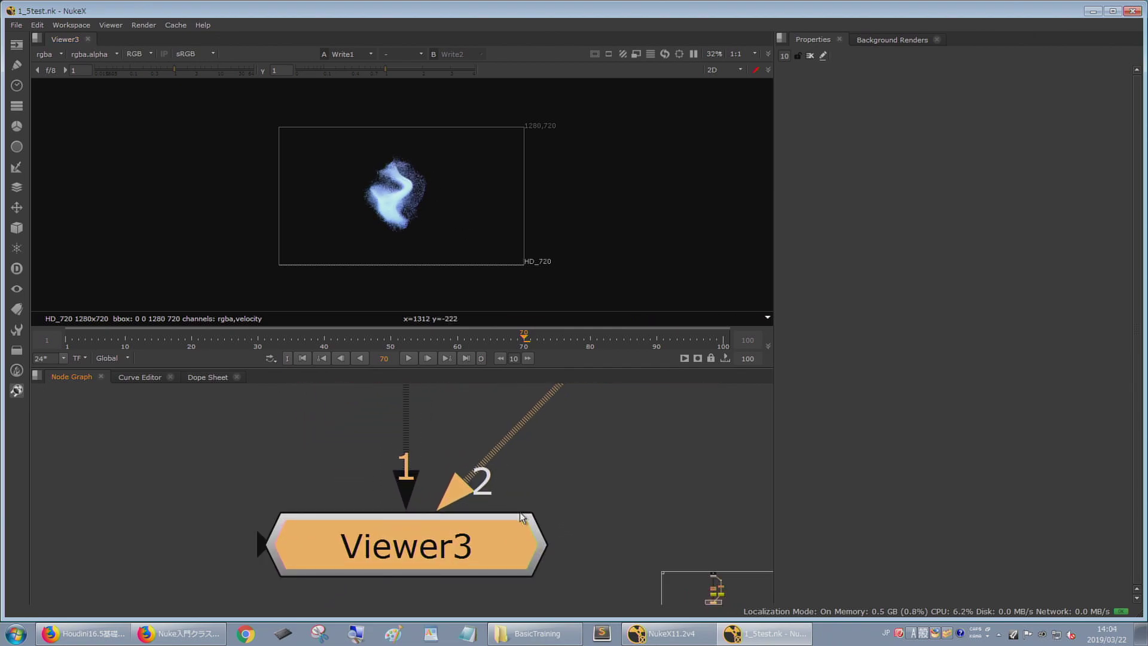
scroll(512, 487, "up", 2)
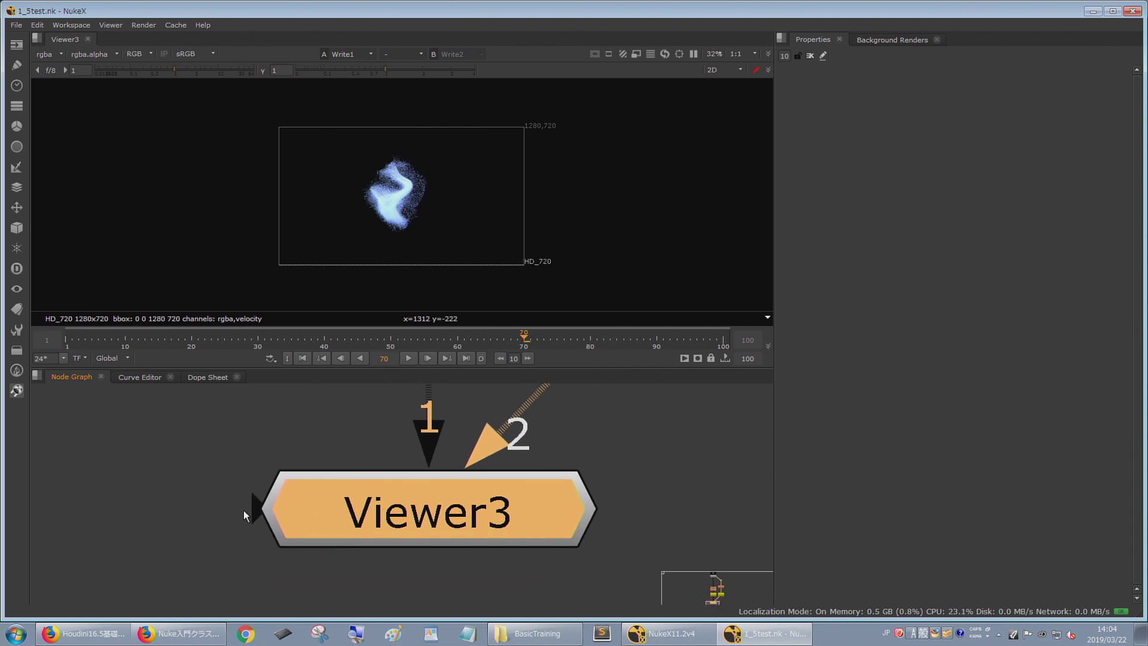
left_click_drag(259, 511, 111, 463)
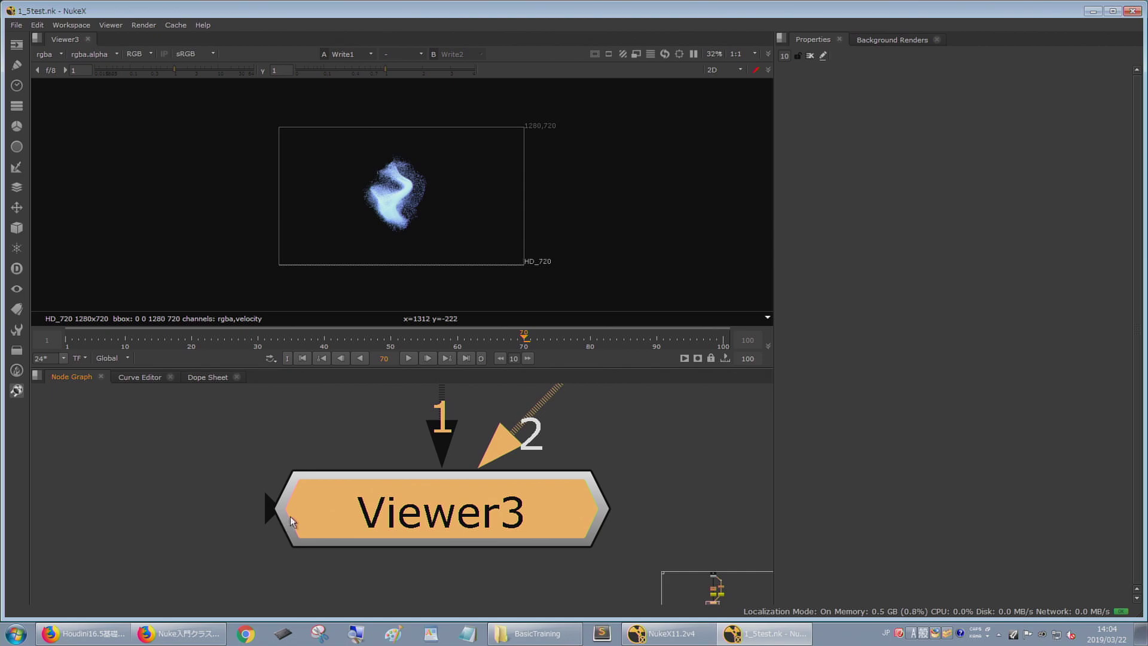
left_click_drag(271, 515, 178, 476)
scroll(249, 505, "down", 6)
scroll(430, 510, "up", 2)
scroll(429, 509, "up", 1)
- Alternate the Viewer display between Write2 and Write1 again, examining how the blur differs on the particles
key("1")
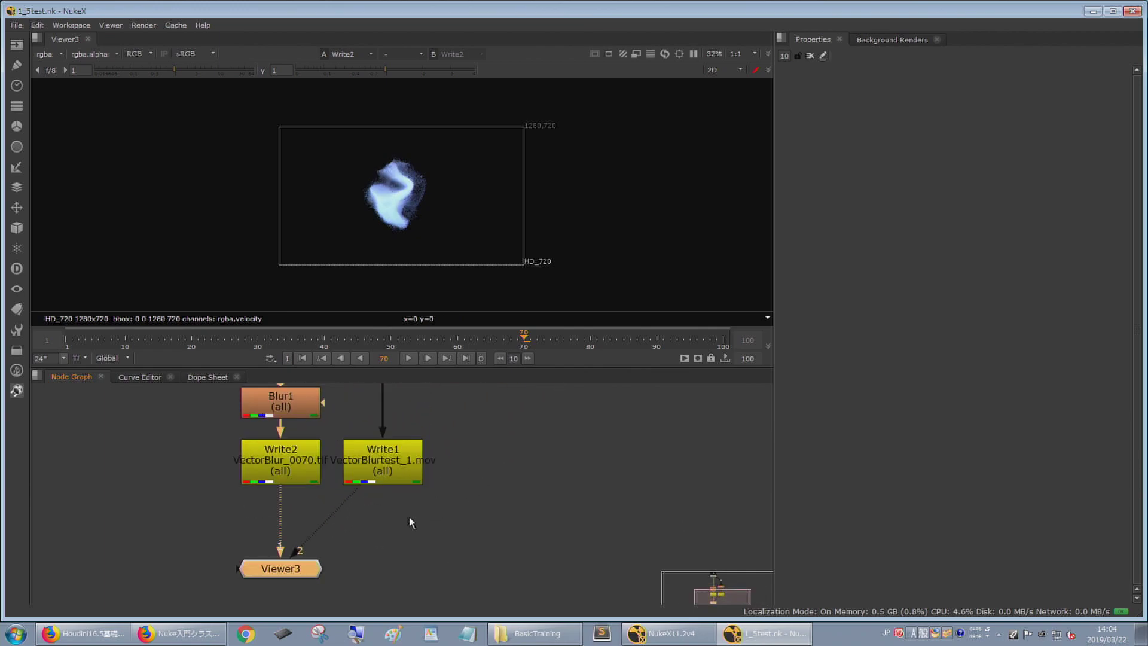
key("2")
key("1")
key("2")
key("1")
key("2")
key("1")
key("2")
key("1")
key("2")
key("1")
key("2")
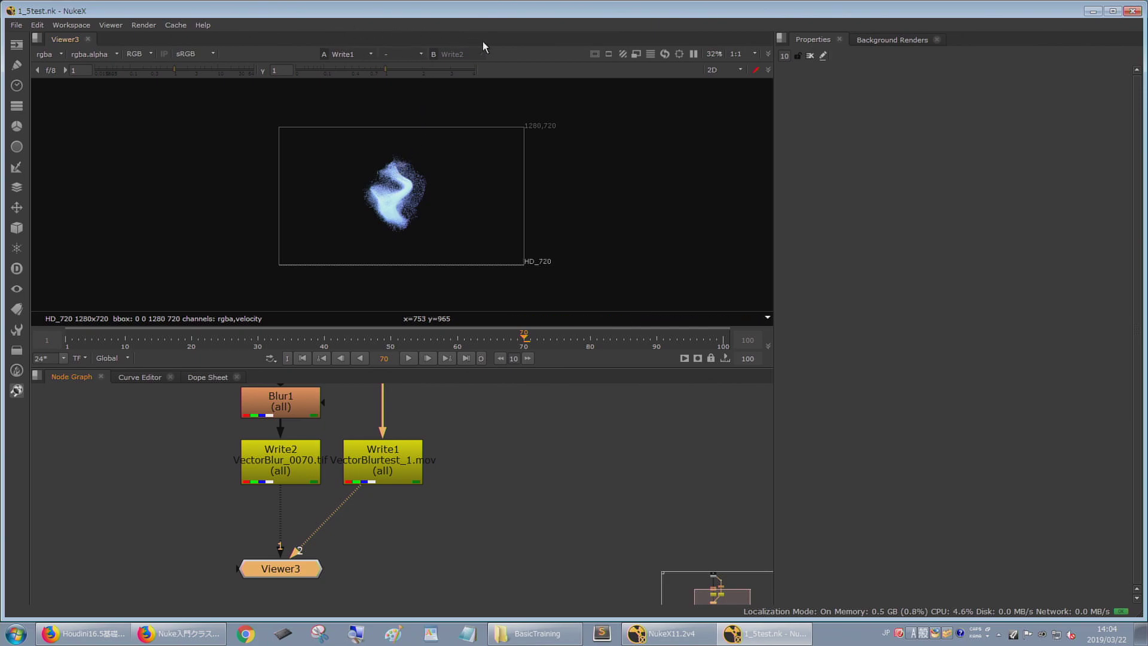
- Turn on the Viewer's wipe comparison and assign Write2 as input A and Write1 as input B
left_click(397, 54)
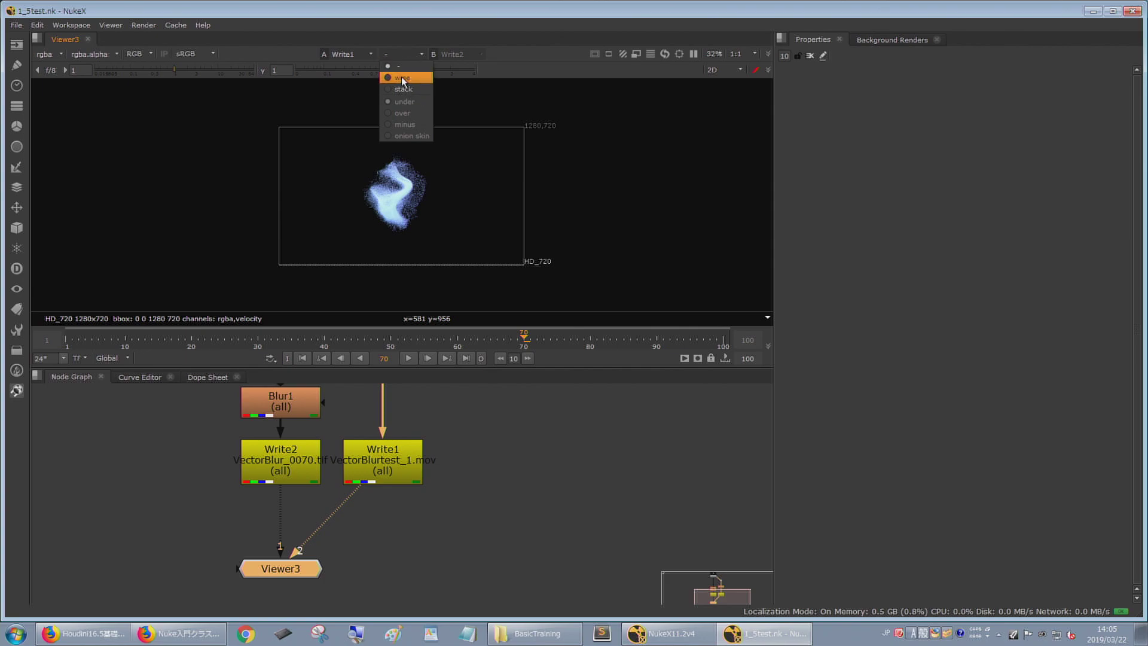
left_click(403, 78)
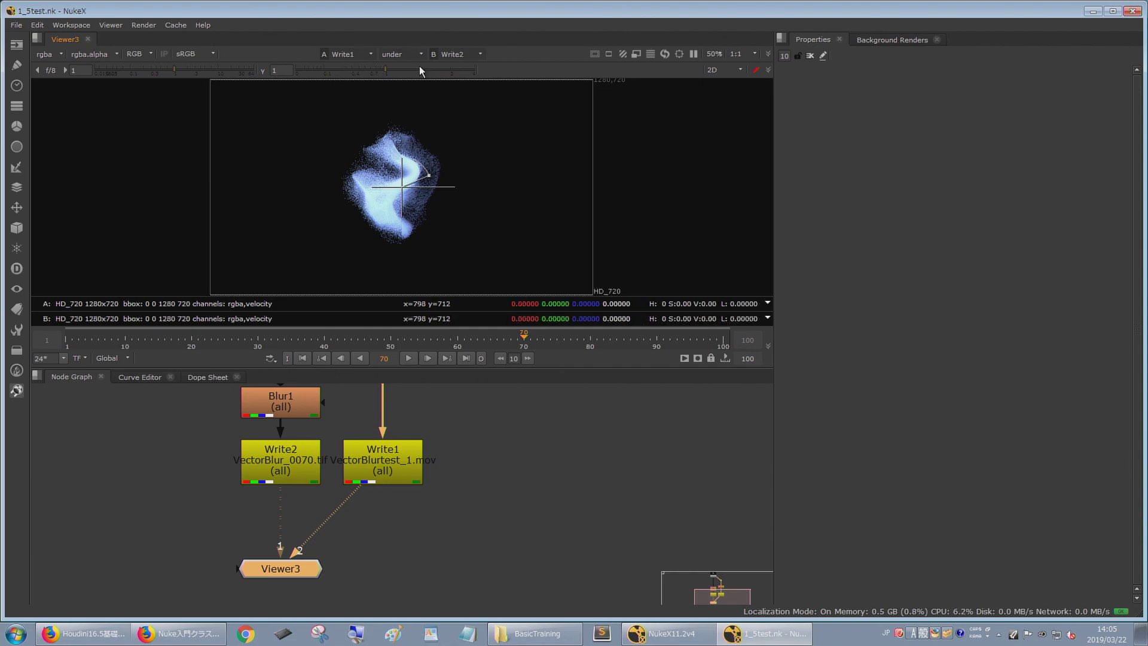
left_click(400, 56)
left_click(396, 62)
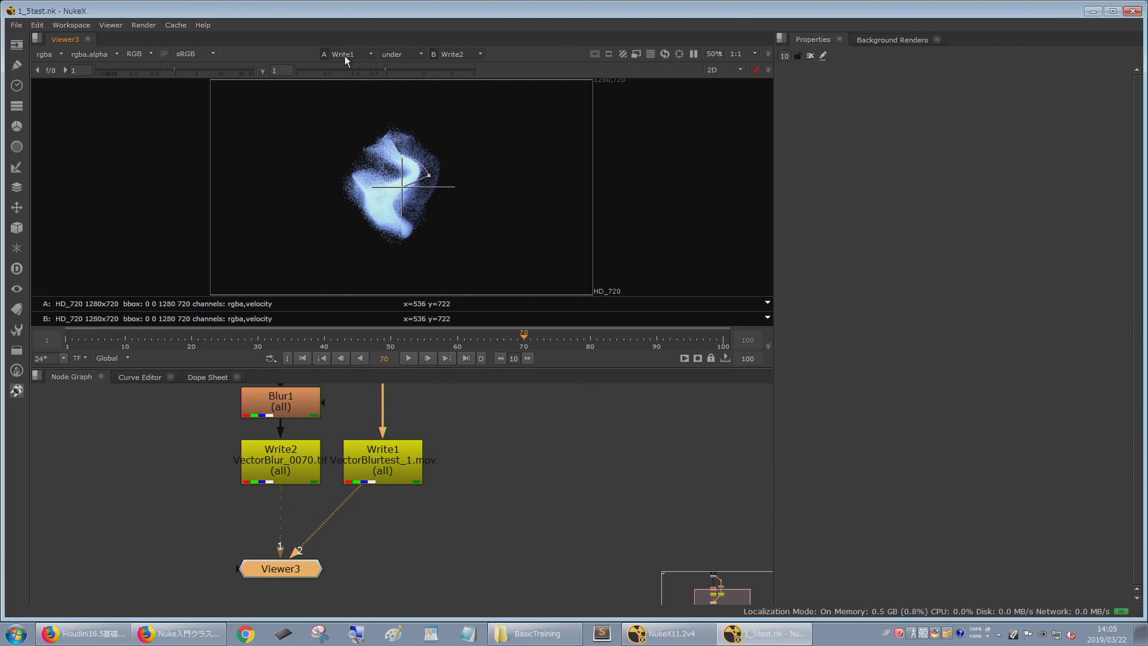
left_click(358, 66)
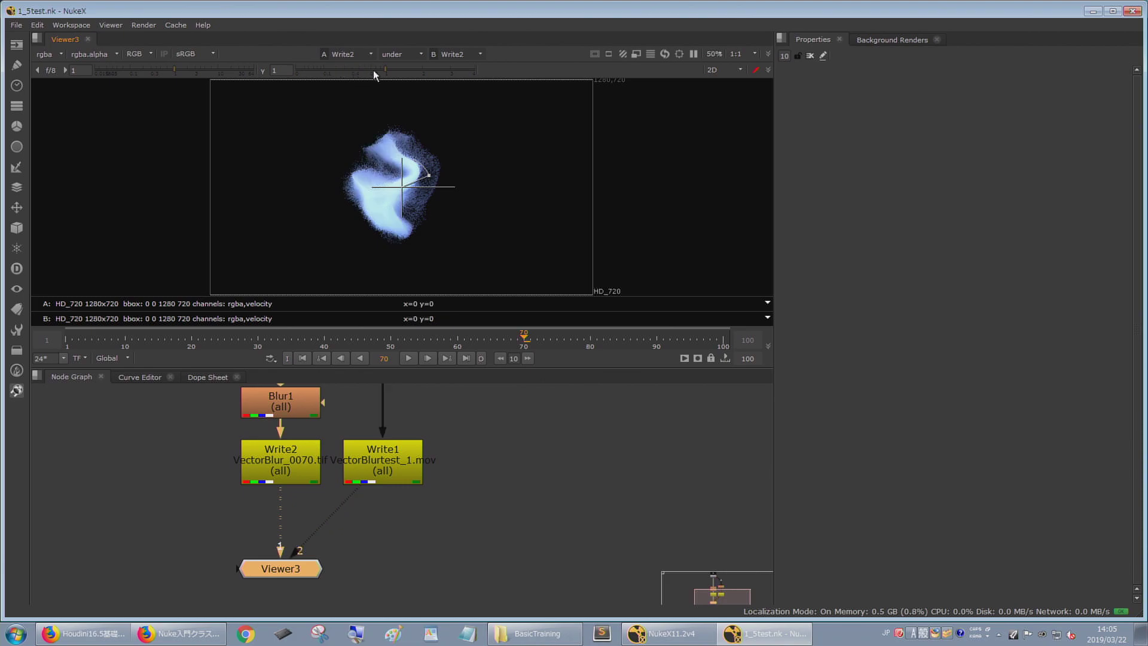
left_click(450, 54)
left_click(461, 77)
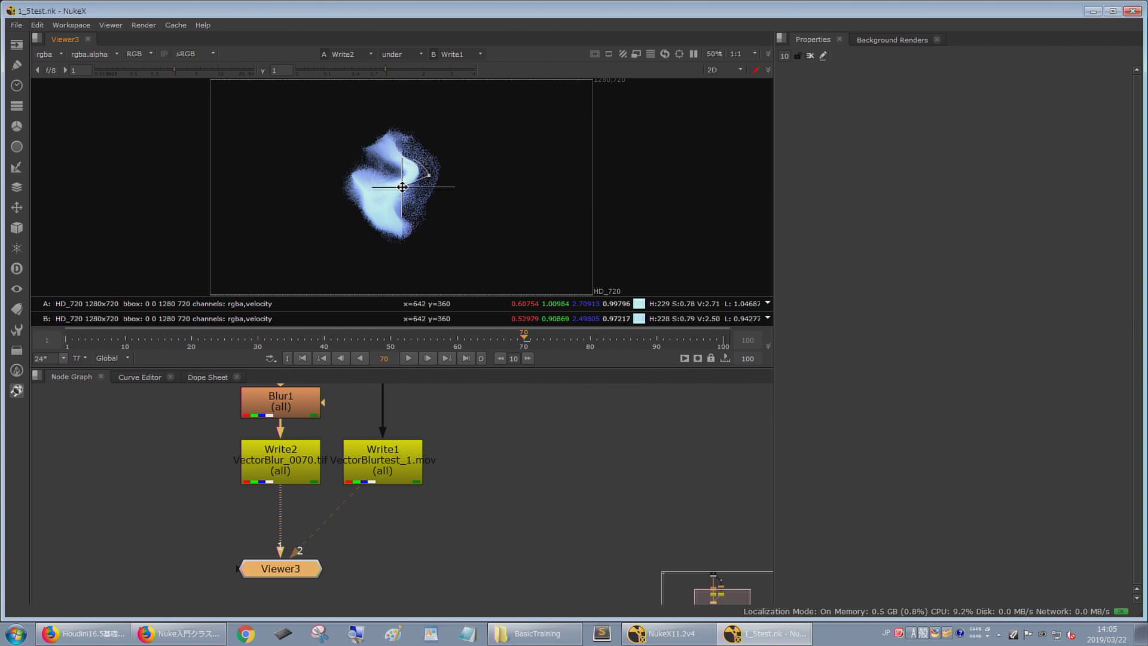
- Move the wipe handle down to the lower part of the particle image and try rotating its dividing line
left_click_drag(402, 187, 397, 210)
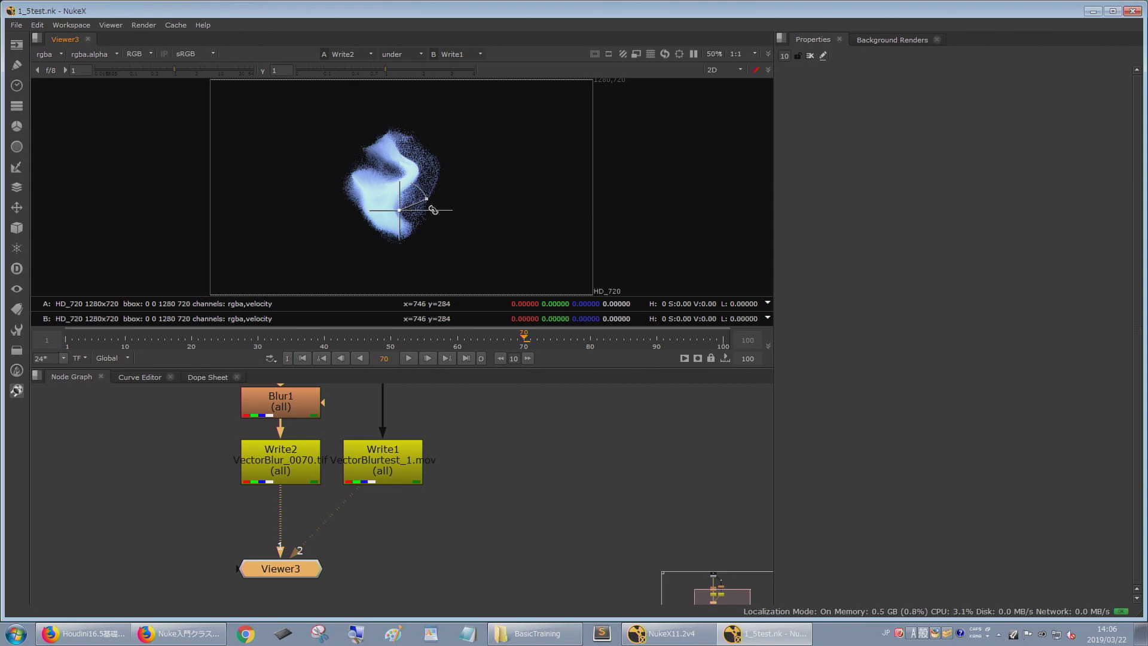
mouse_move(433, 209)
left_mouse_down()
mouse_move(436, 195)
mouse_move(435, 210)
left_mouse_up()
mouse_move(437, 211)
left_mouse_down()
mouse_move(435, 184)
mouse_move(425, 220)
mouse_move(433, 191)
mouse_move(455, 210)
left_mouse_up()
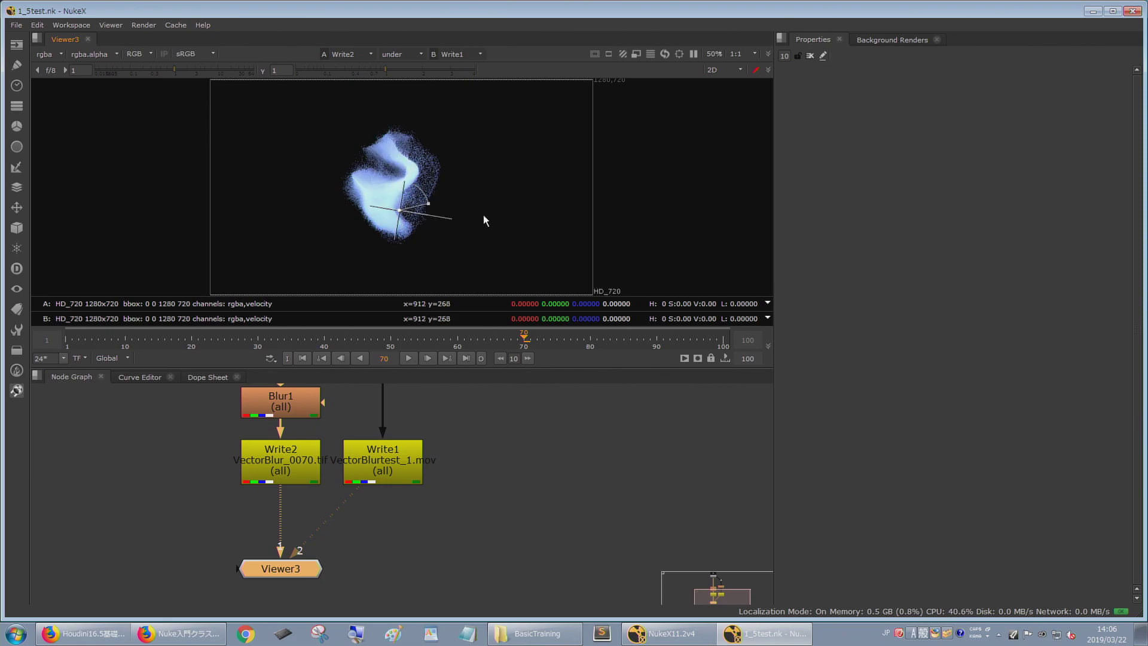
- Compare Write2 and Write1 in stack mode with the minus and onion skin blends, and turn the comparison off
left_click(419, 55)
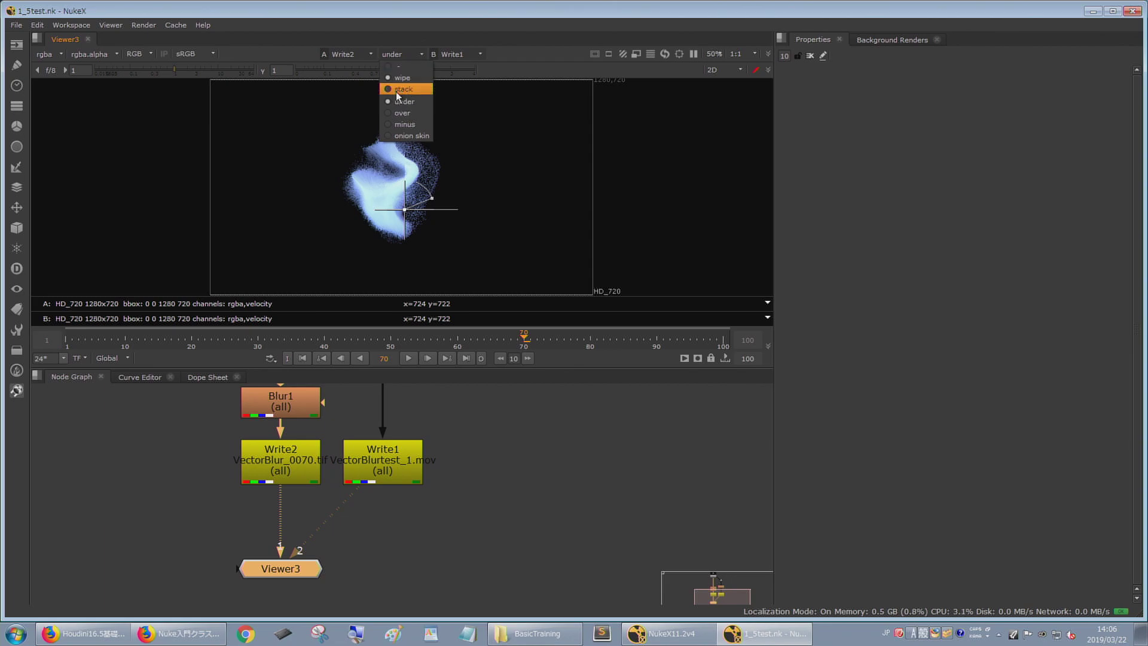
left_click(396, 91)
left_click(407, 56)
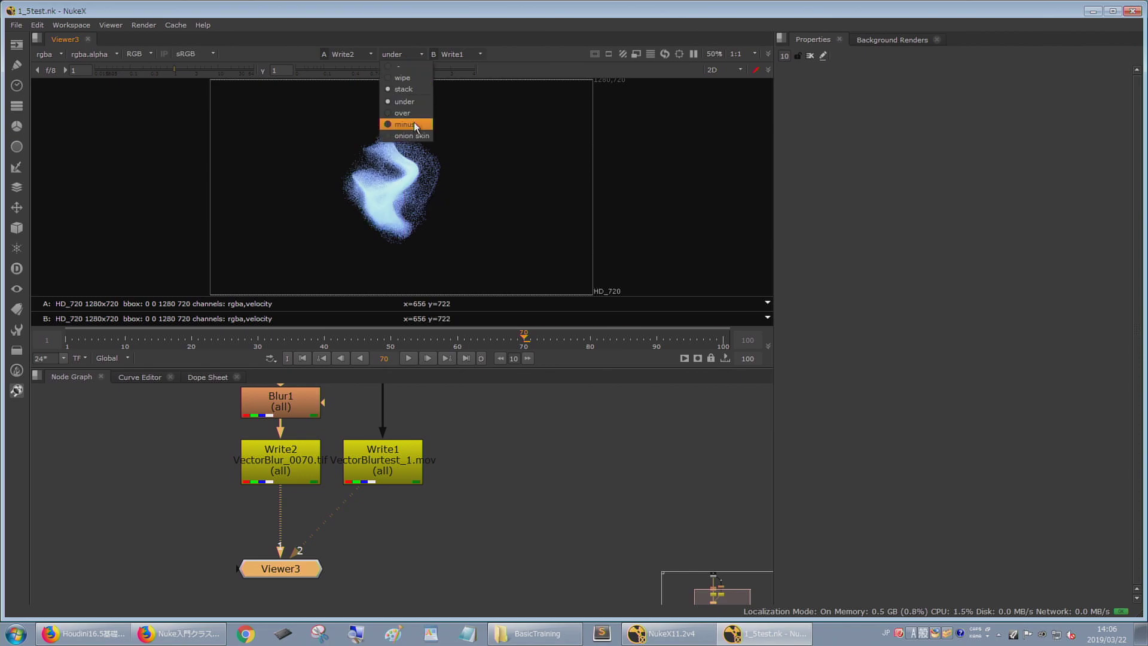
left_click(405, 125)
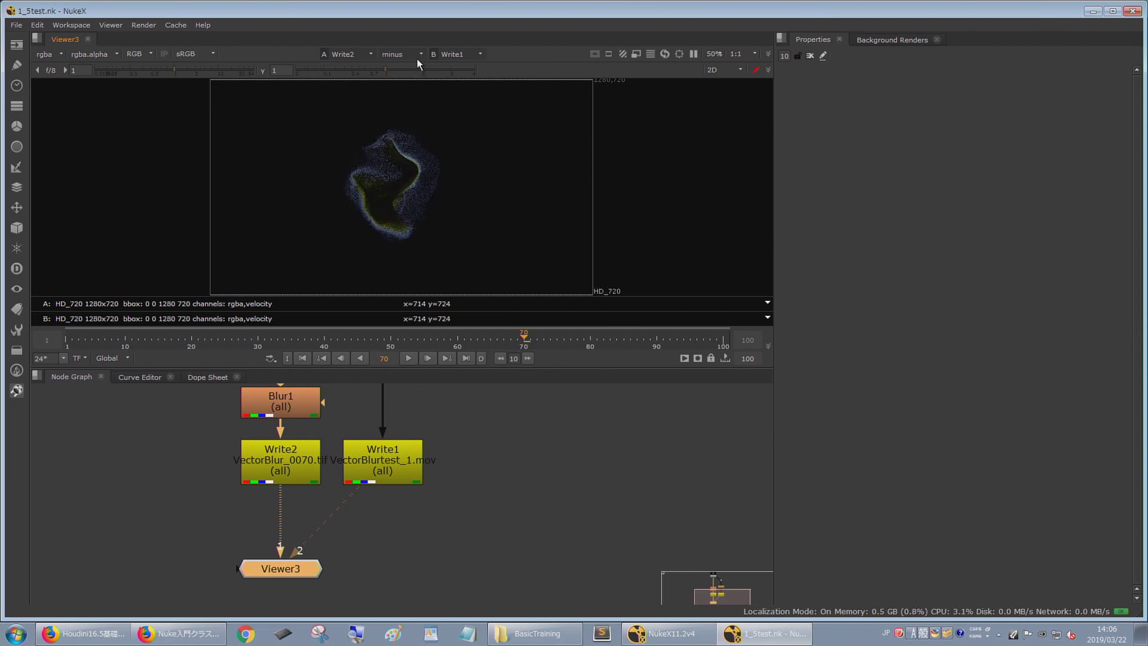
left_click(415, 56)
left_click(409, 135)
left_click(402, 58)
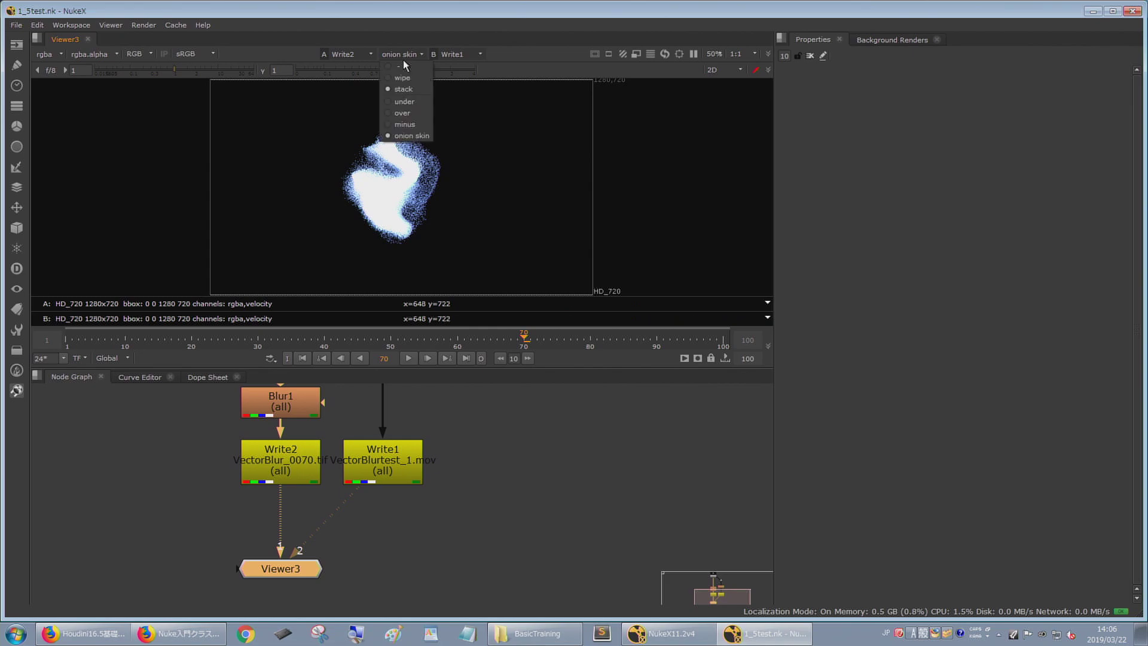
left_click(406, 124)
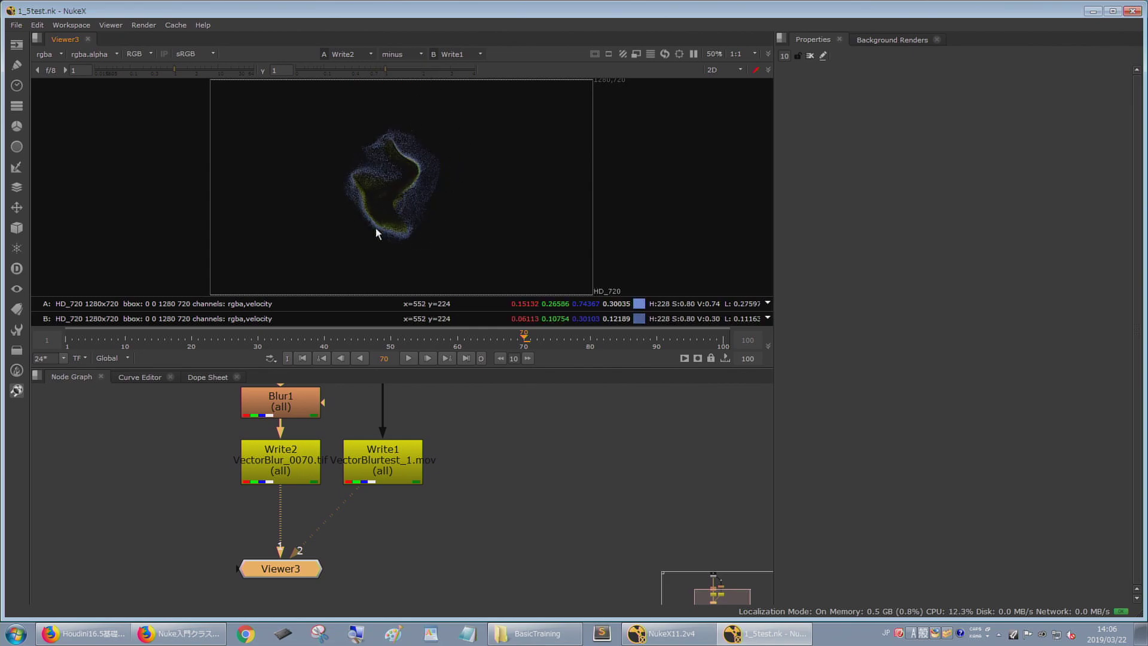
left_click(398, 54)
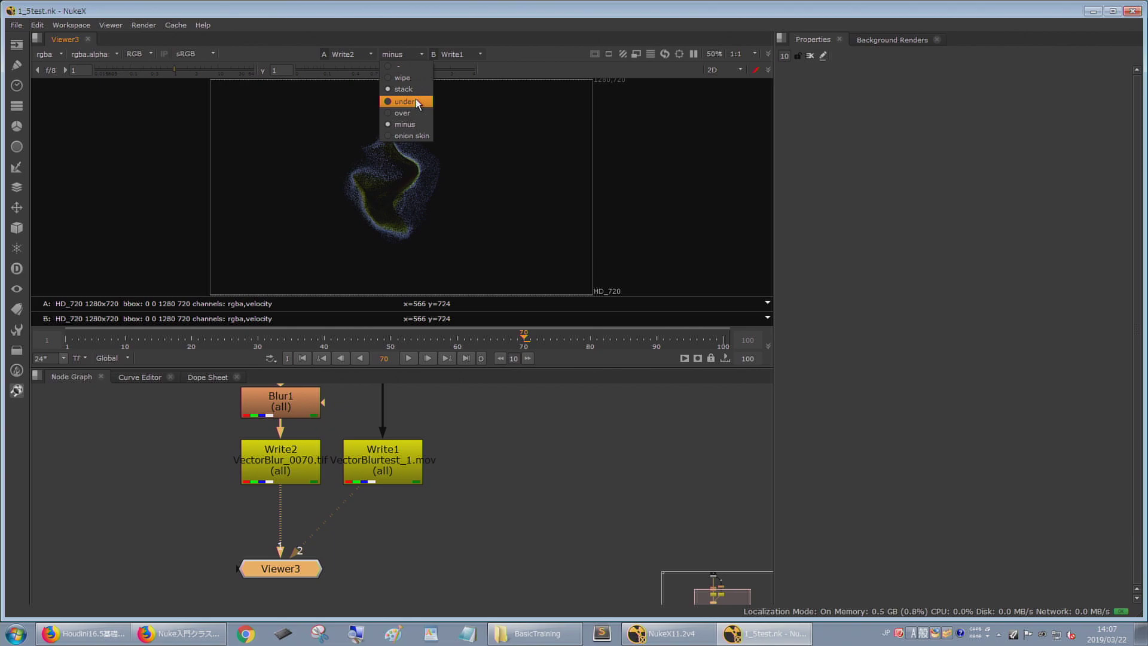
left_click(396, 67)
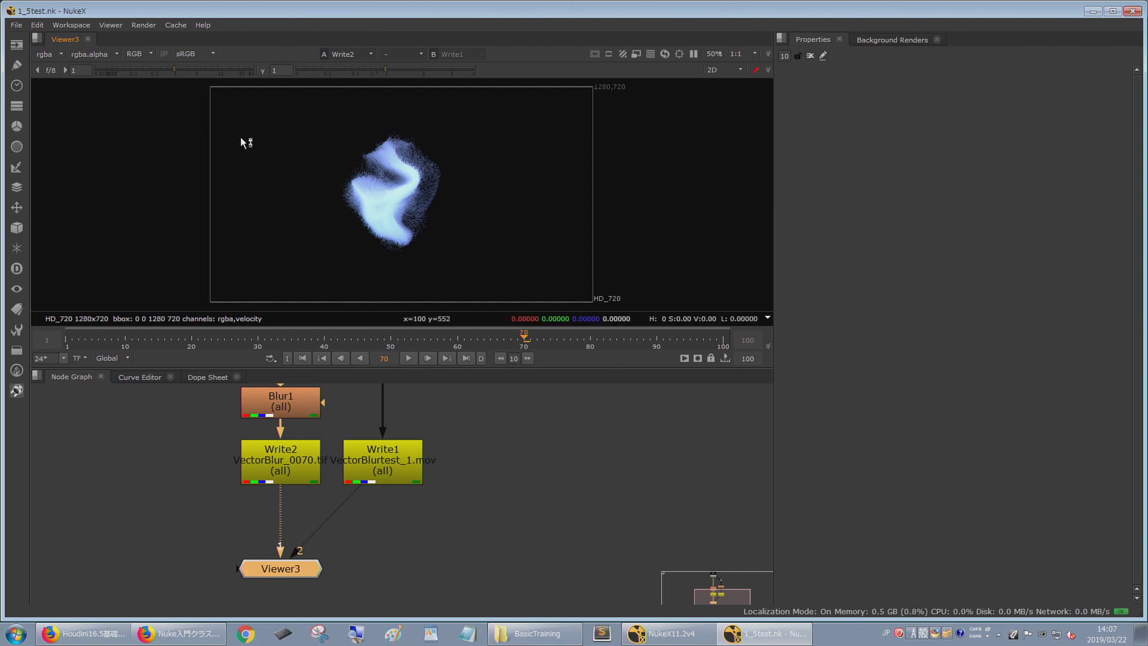
- Select the Read1 node in the Node Graph and display the velocity layer in the Viewer
left_click(49, 54)
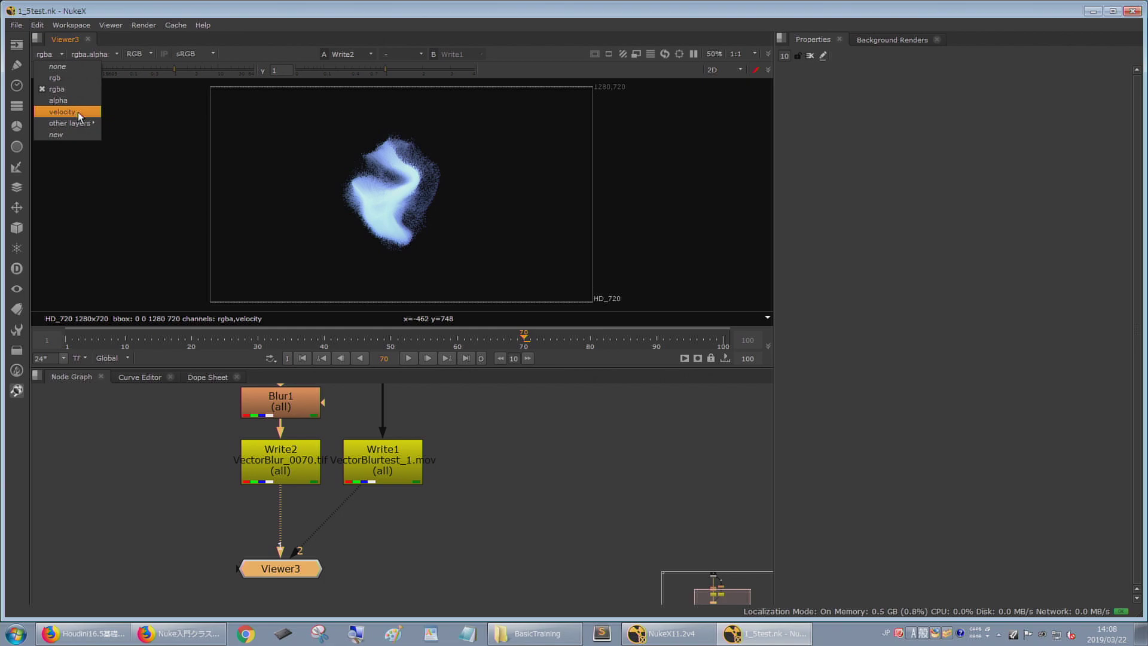
middle_click_drag(199, 431, 182, 579)
left_click(263, 478)
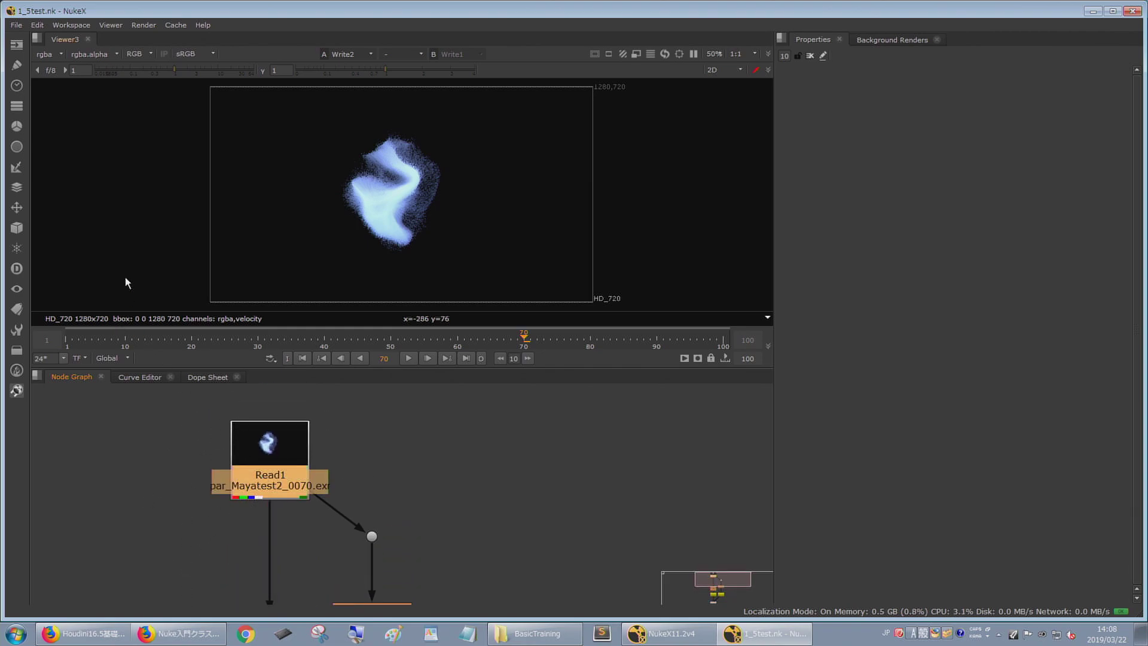
left_click(43, 54)
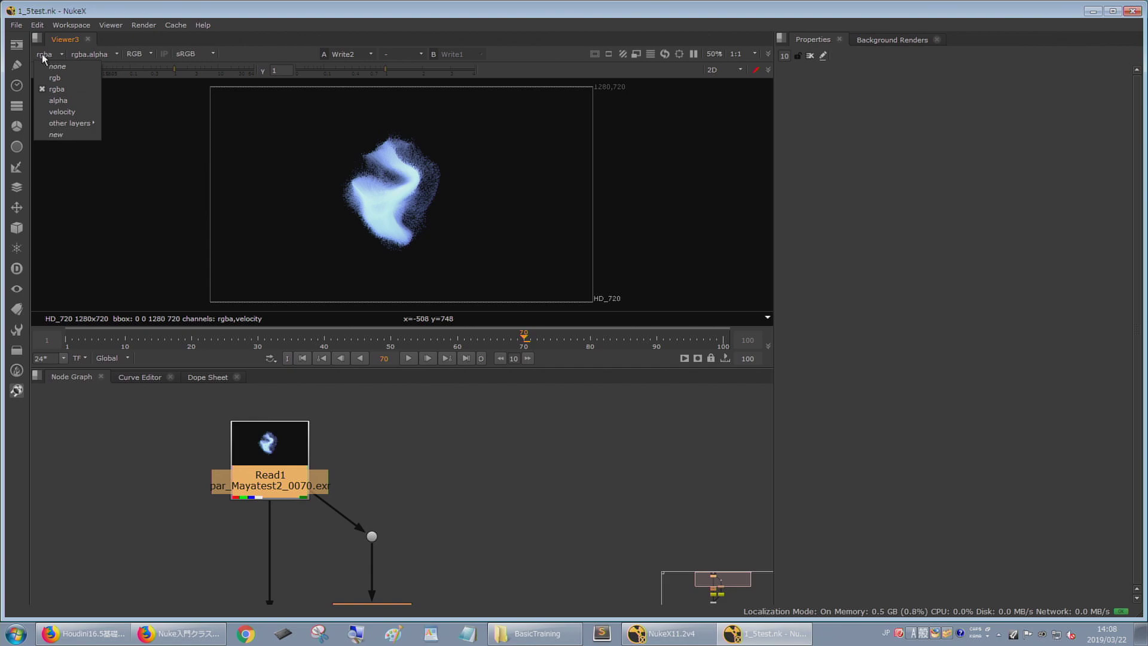
left_click(56, 112)
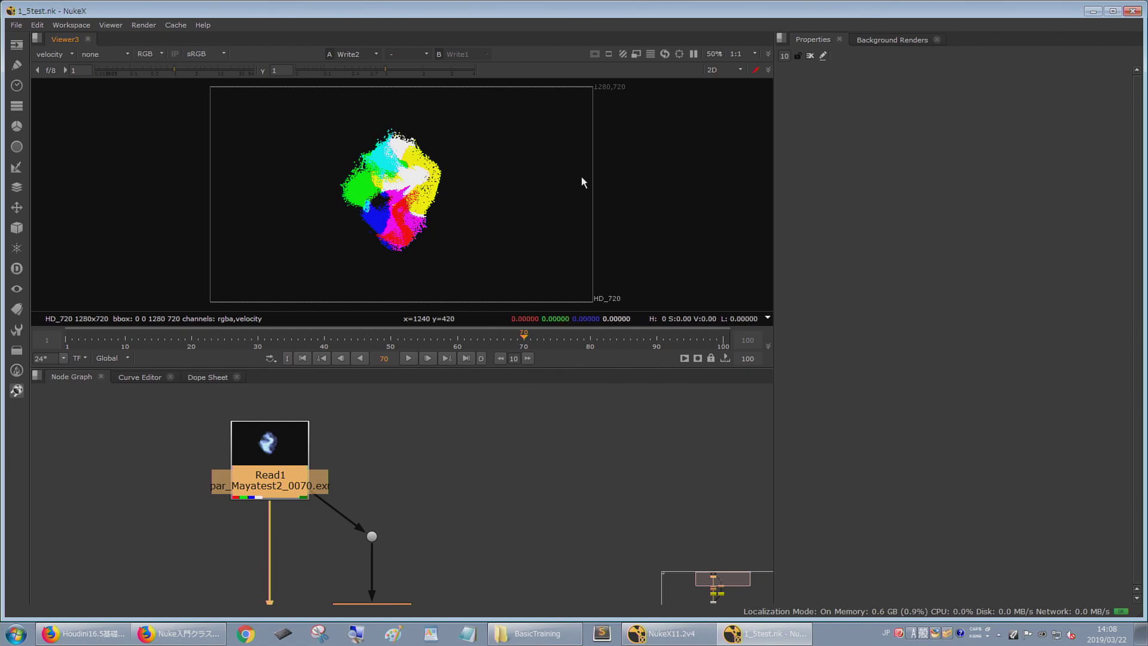
- Review the available layers for the Viewer and return the displayed layer to rgba
left_click(48, 54)
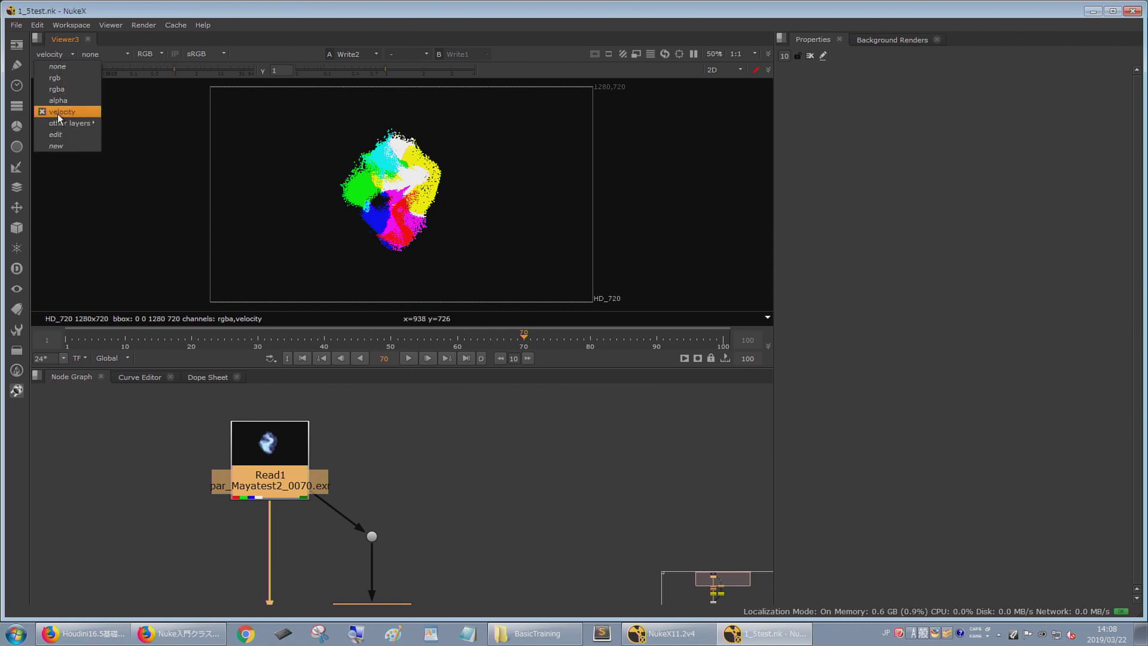
left_click(371, 234)
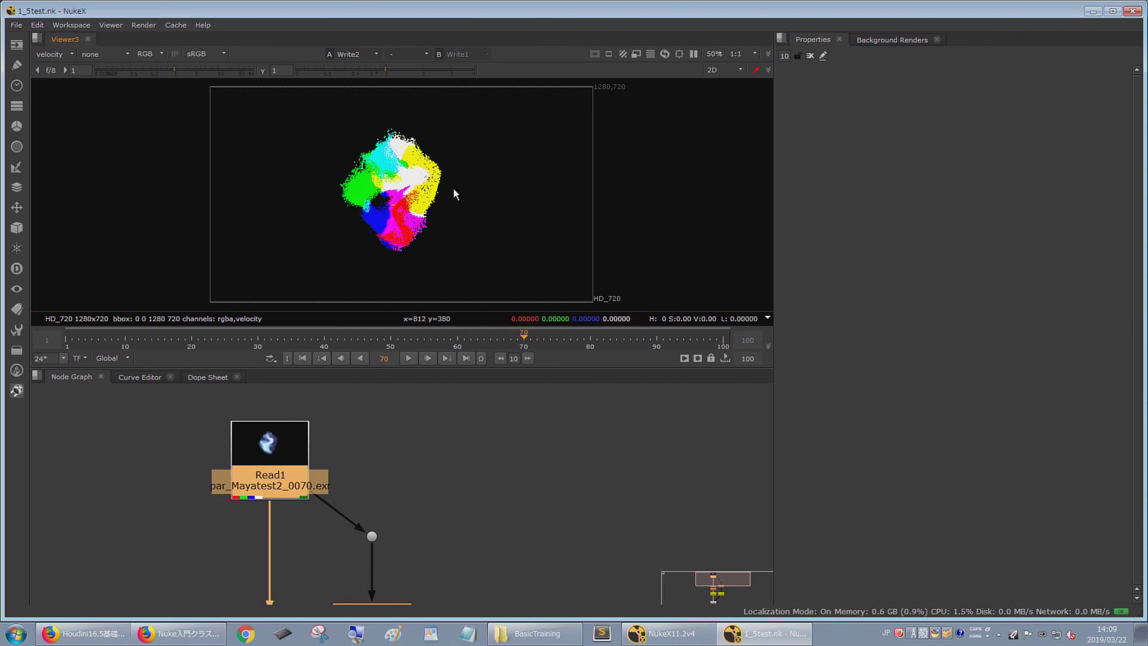
left_click(53, 54)
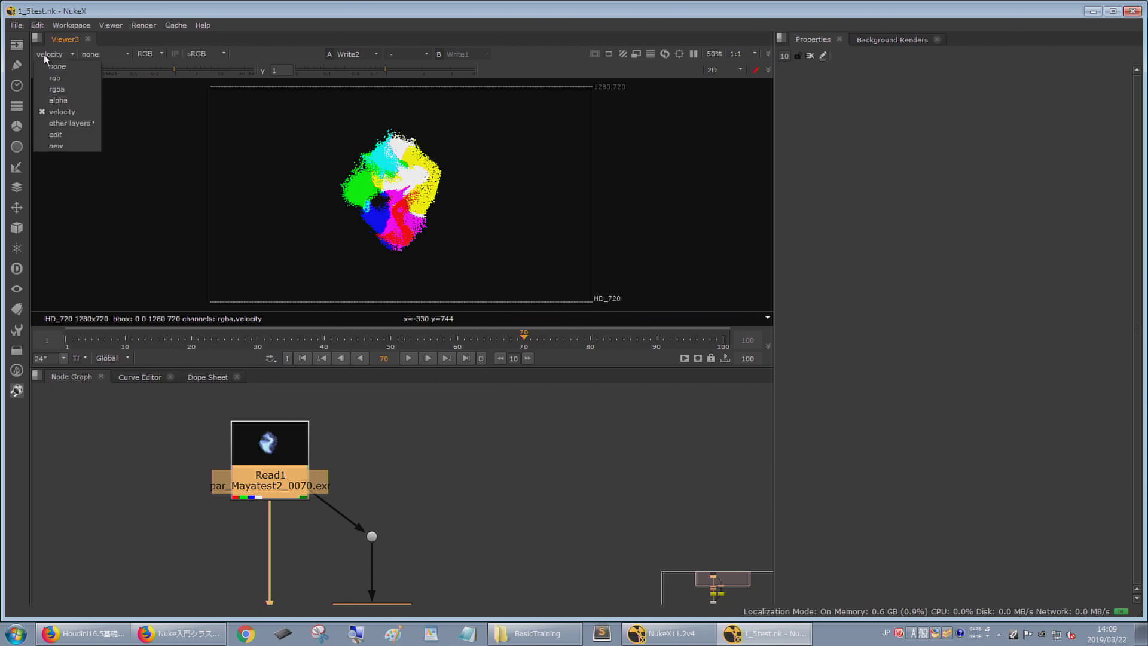
left_click(59, 90)
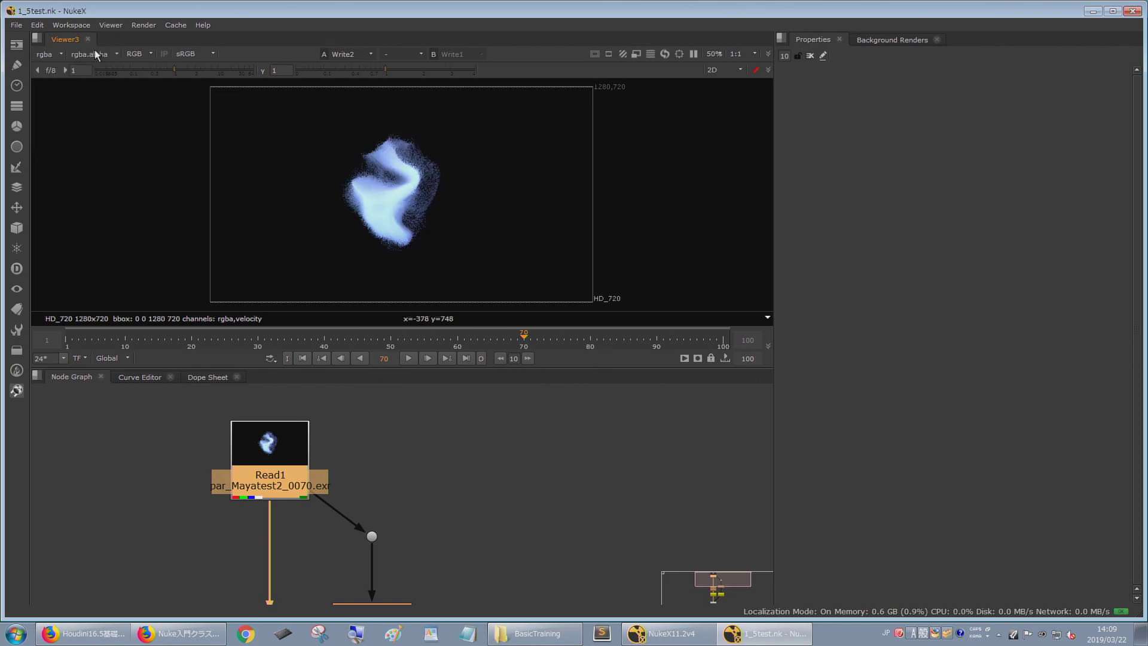
- View the particle image's green, blue and alpha channels one at a time, and return the Viewer to RGB
left_click(133, 55)
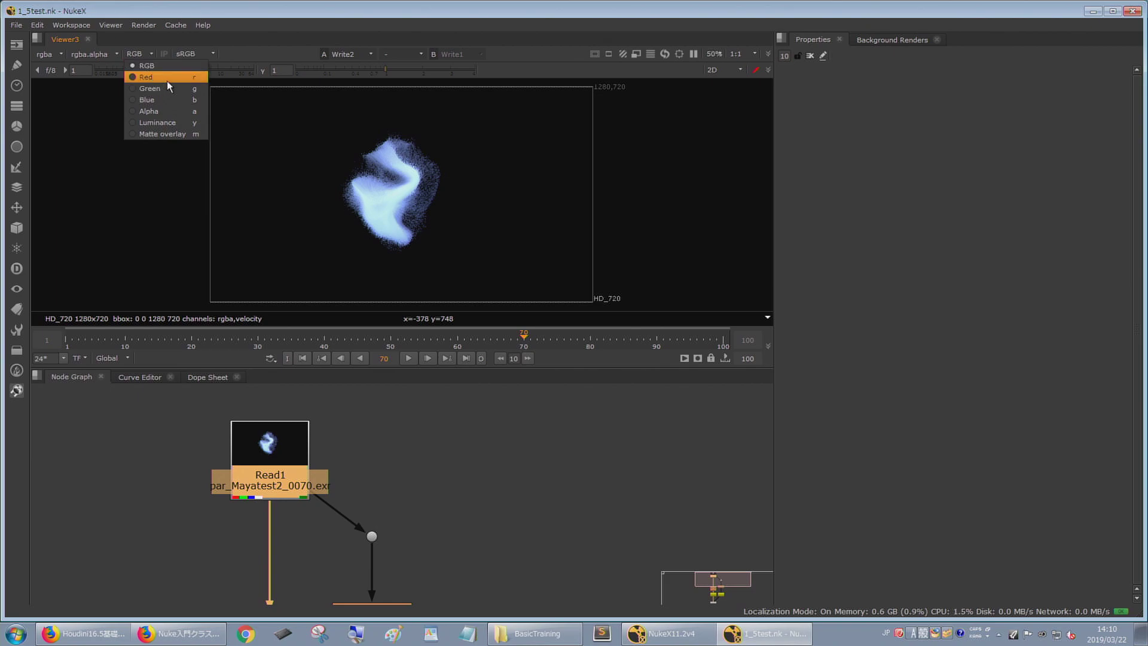
left_click(136, 54)
left_click(135, 52)
left_click(317, 153)
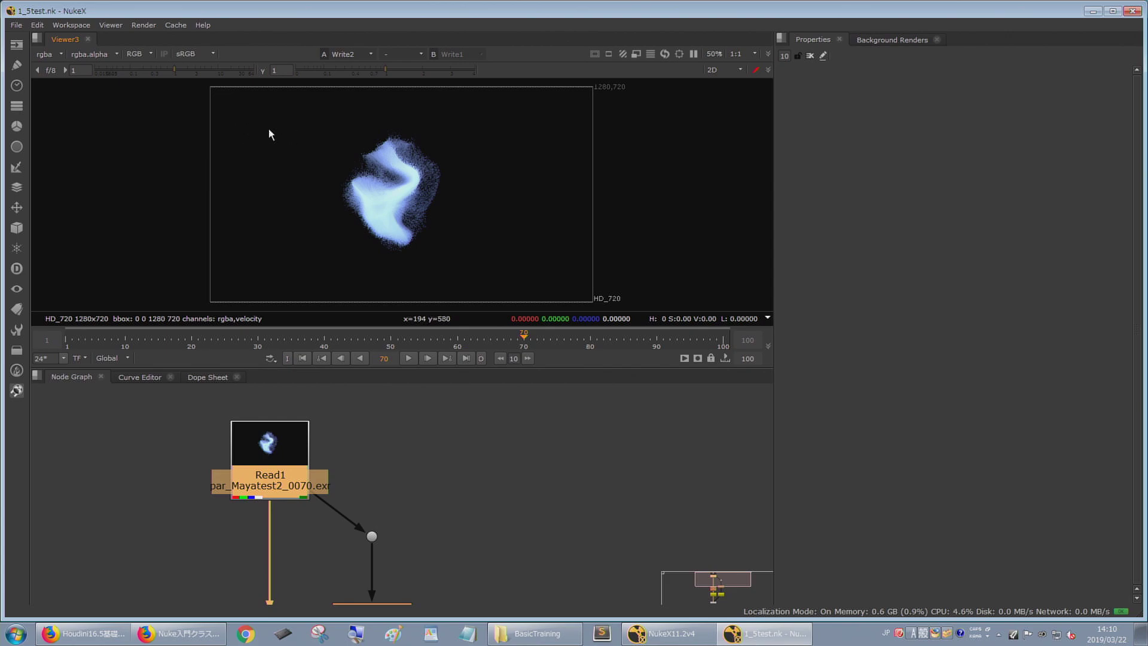
key("g")
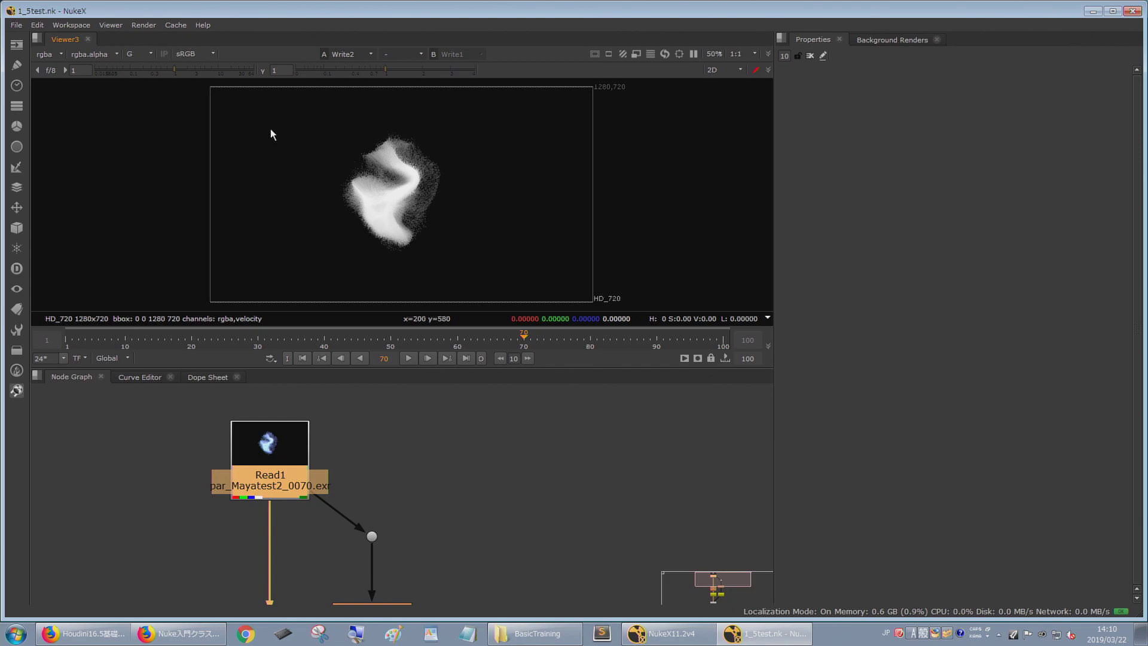
key("b")
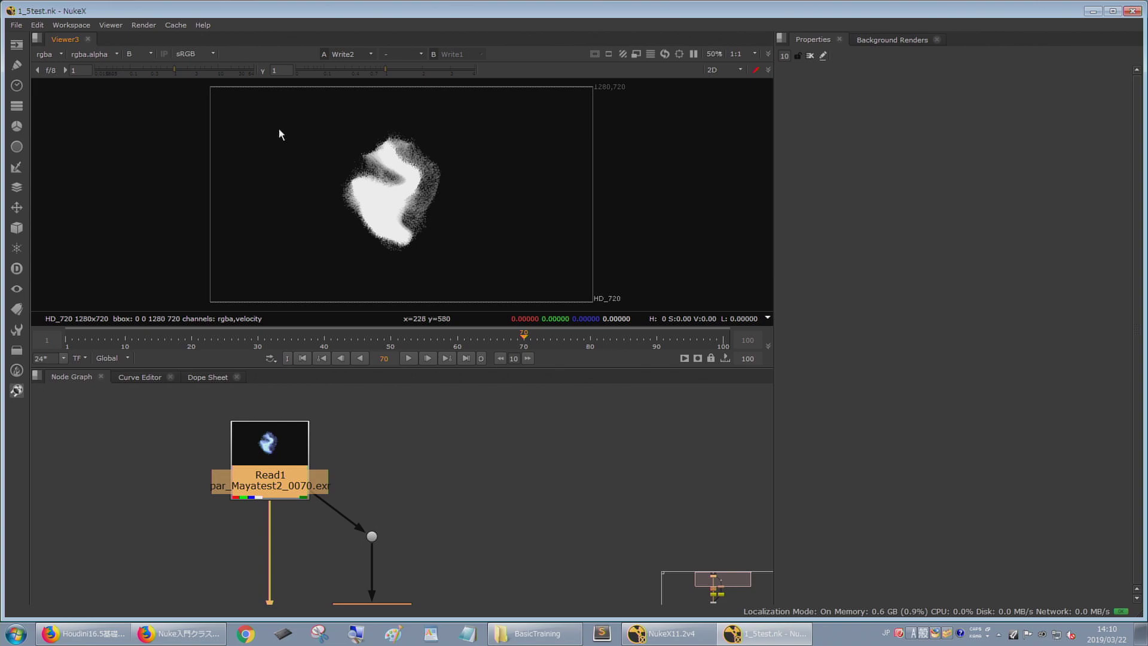
key("a")
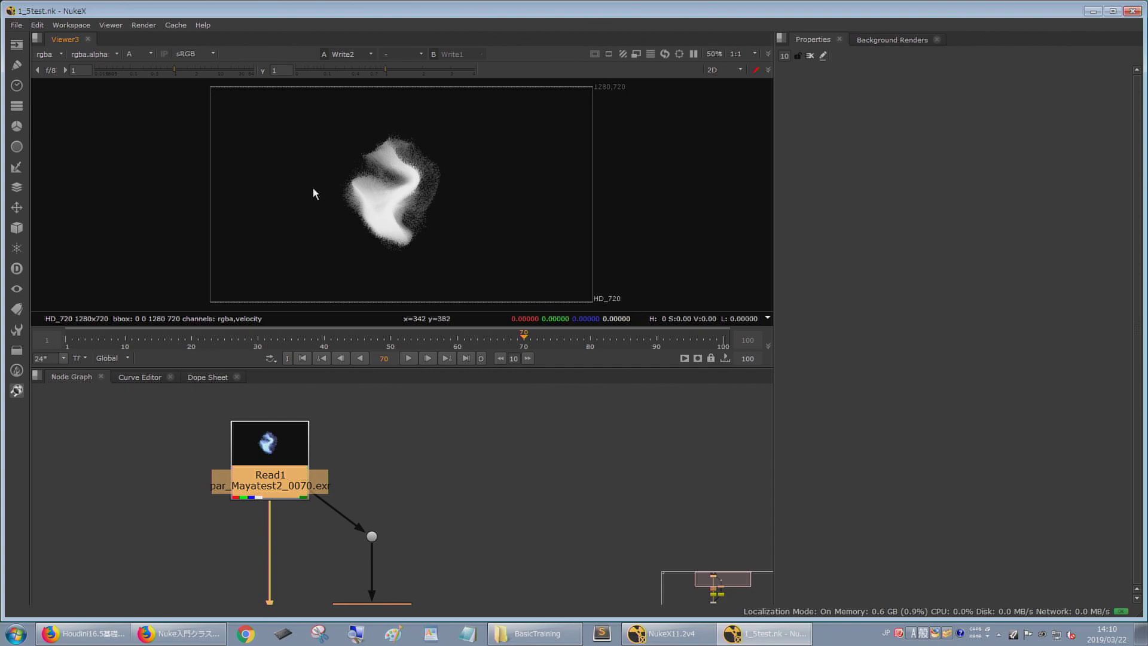
key("a")
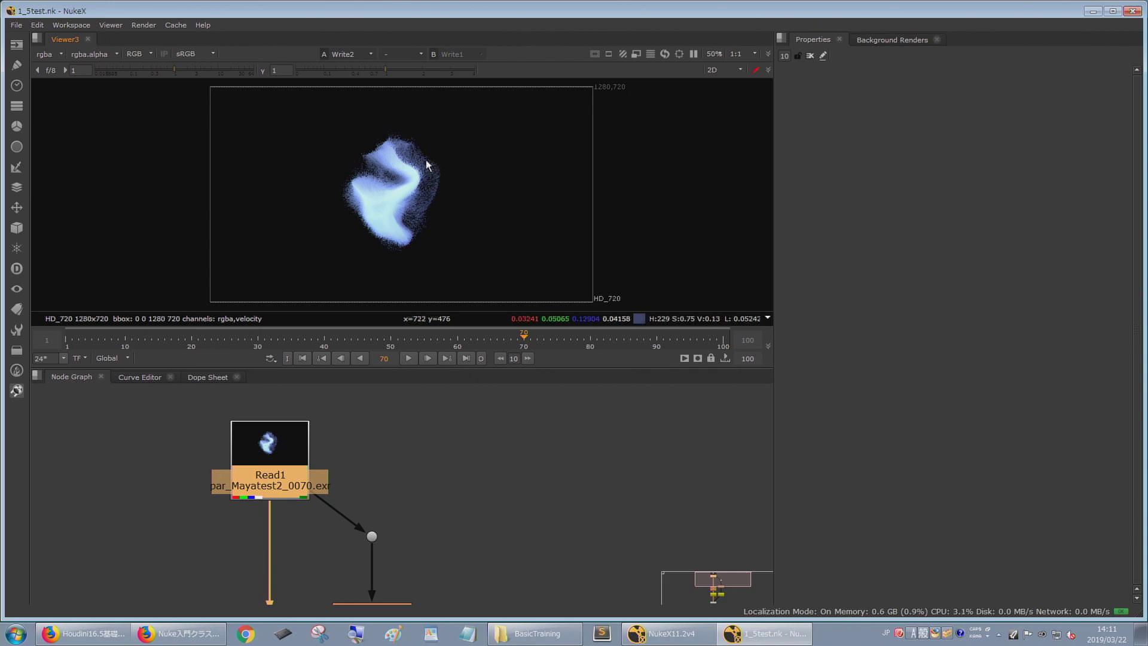
- Darken the Viewer image by lowering its gain in half-stop increments to 0.35
mouse_move(174, 68)
left_mouse_down()
mouse_move(127, 68)
mouse_move(142, 82)
mouse_move(195, 84)
mouse_move(171, 84)
left_mouse_up()
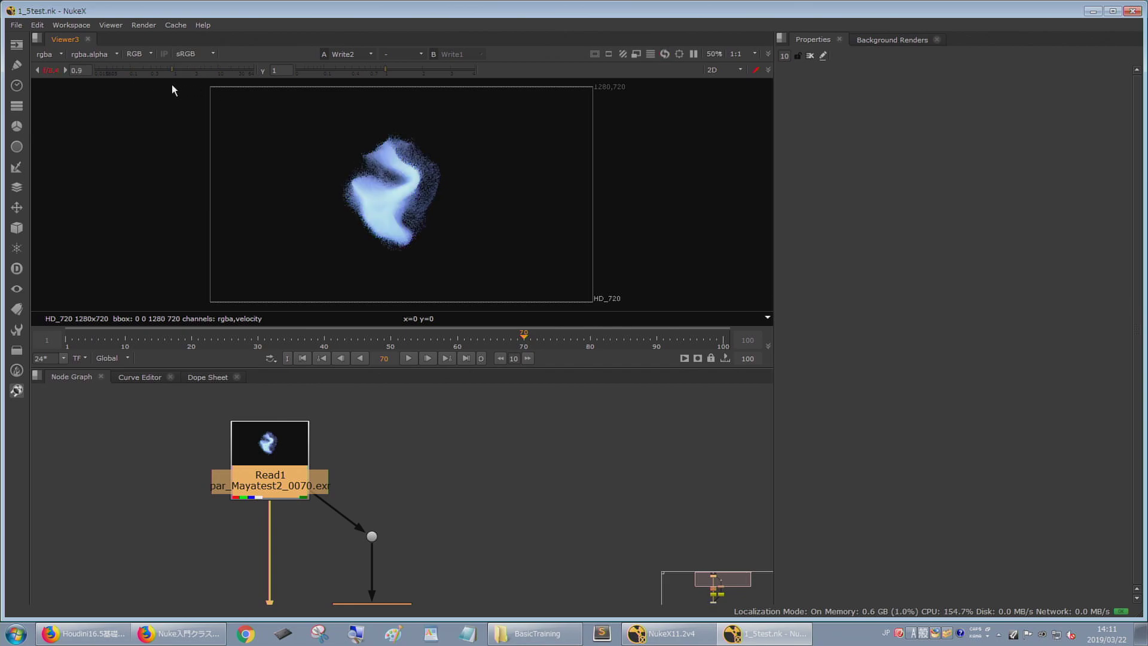
left_click(38, 69)
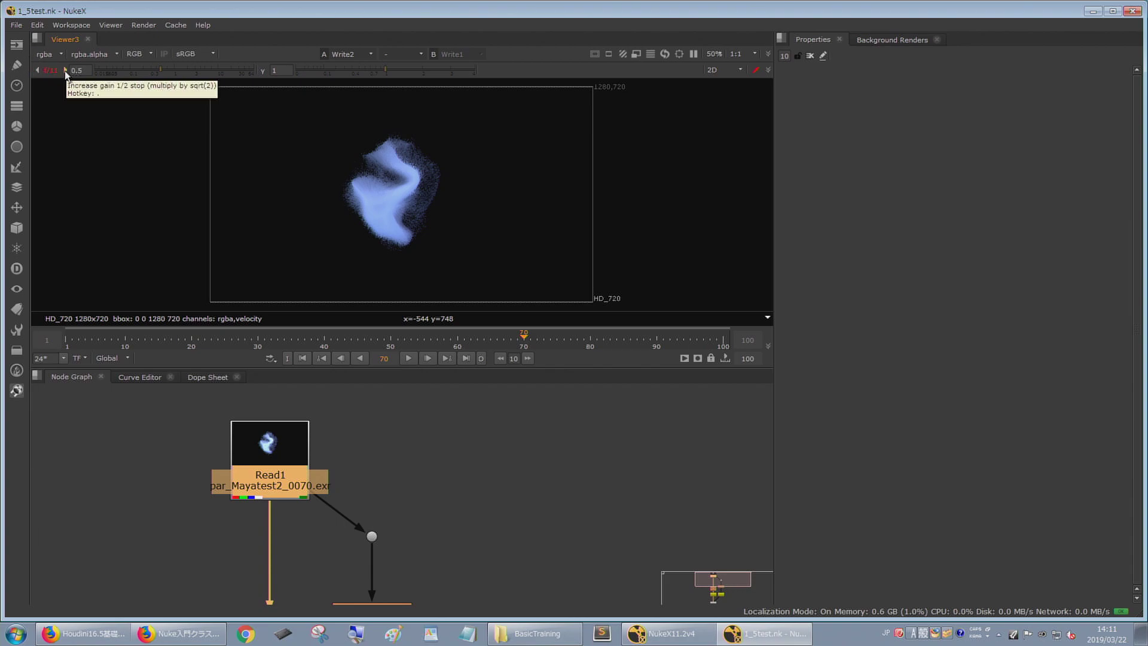
left_click(36, 71)
left_click(34, 70)
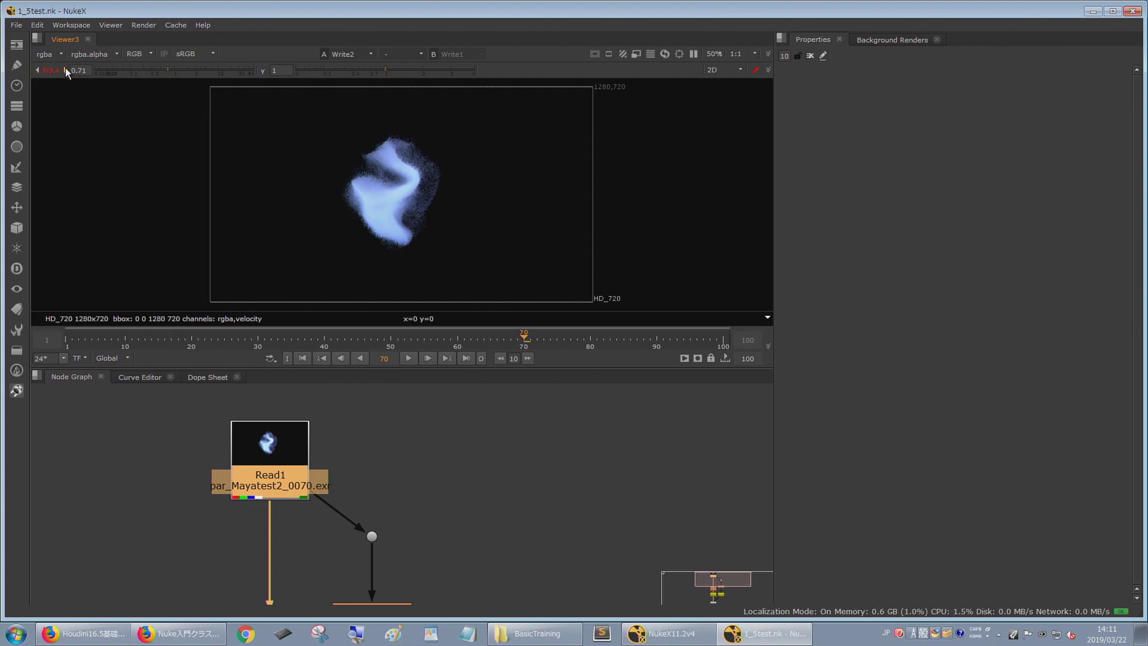
left_click(38, 70)
- Try Viewer gamma values of 2.25 and 0.31, and reset both gain and gamma to 1
left_click_drag(330, 71, 430, 70)
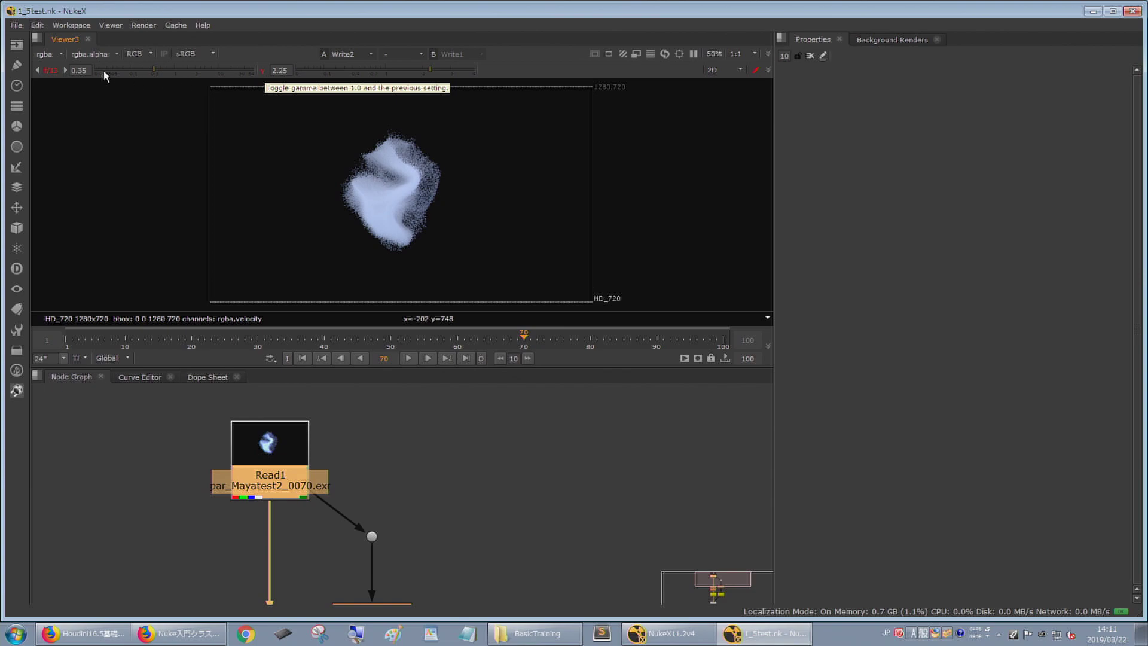
left_click(264, 70)
left_click(52, 70)
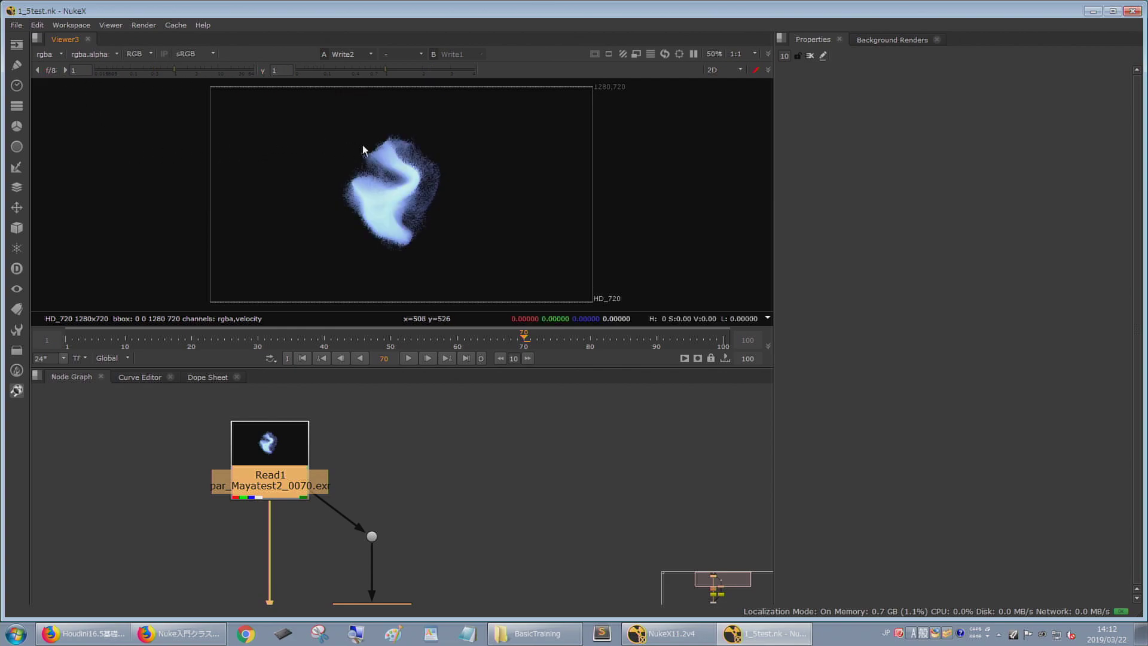
left_click(263, 70)
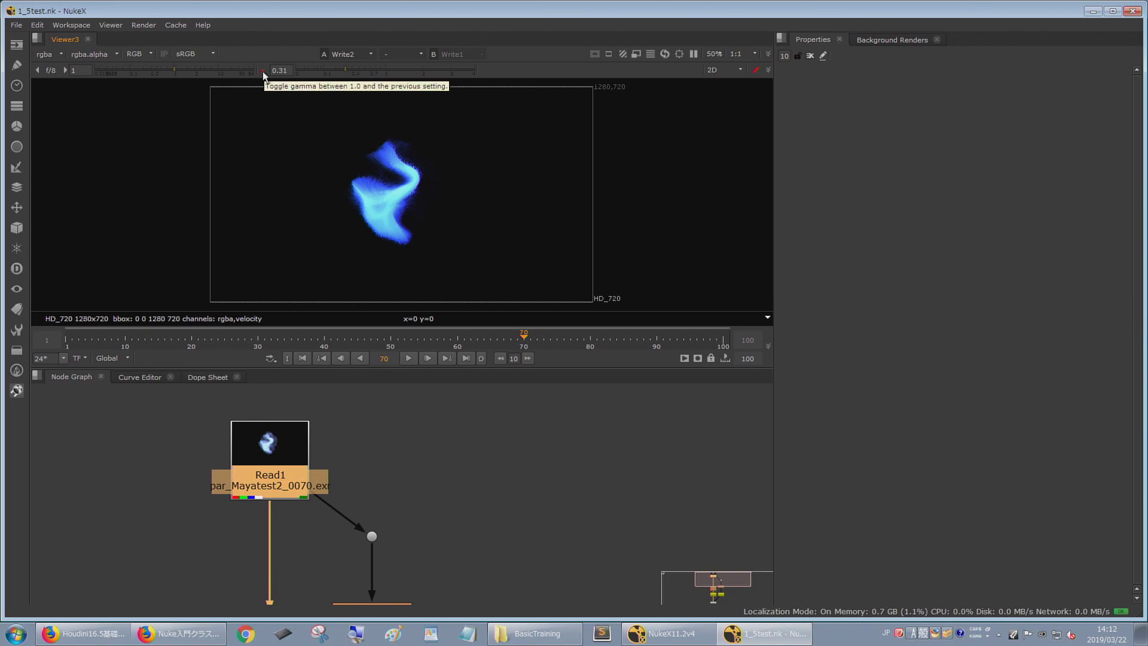
left_click(263, 71)
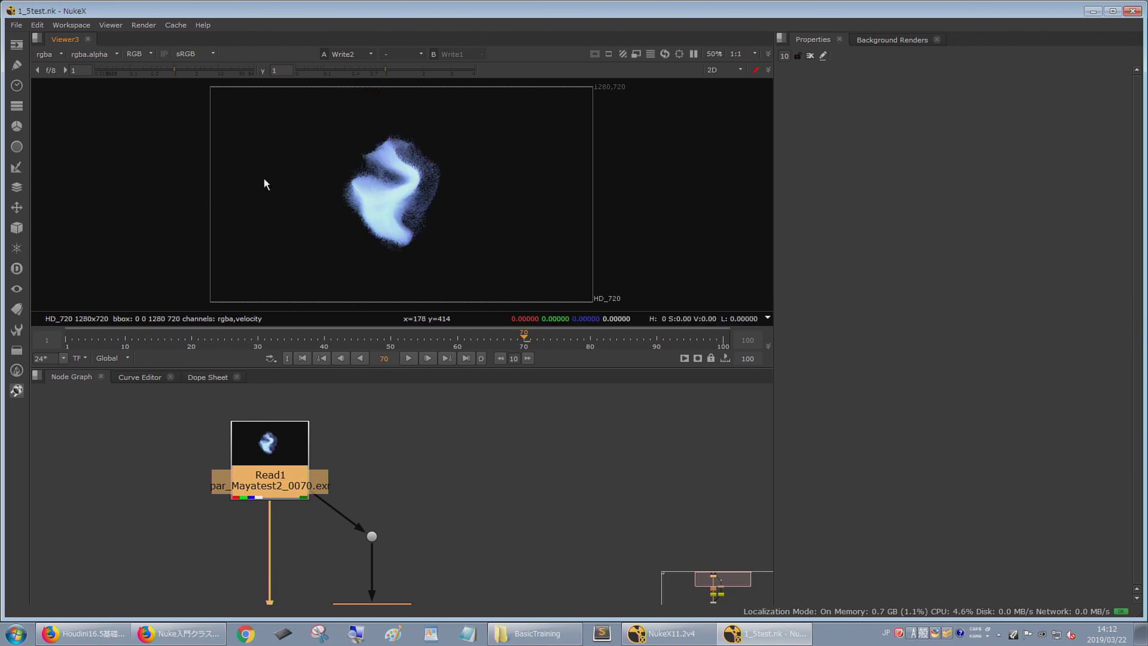
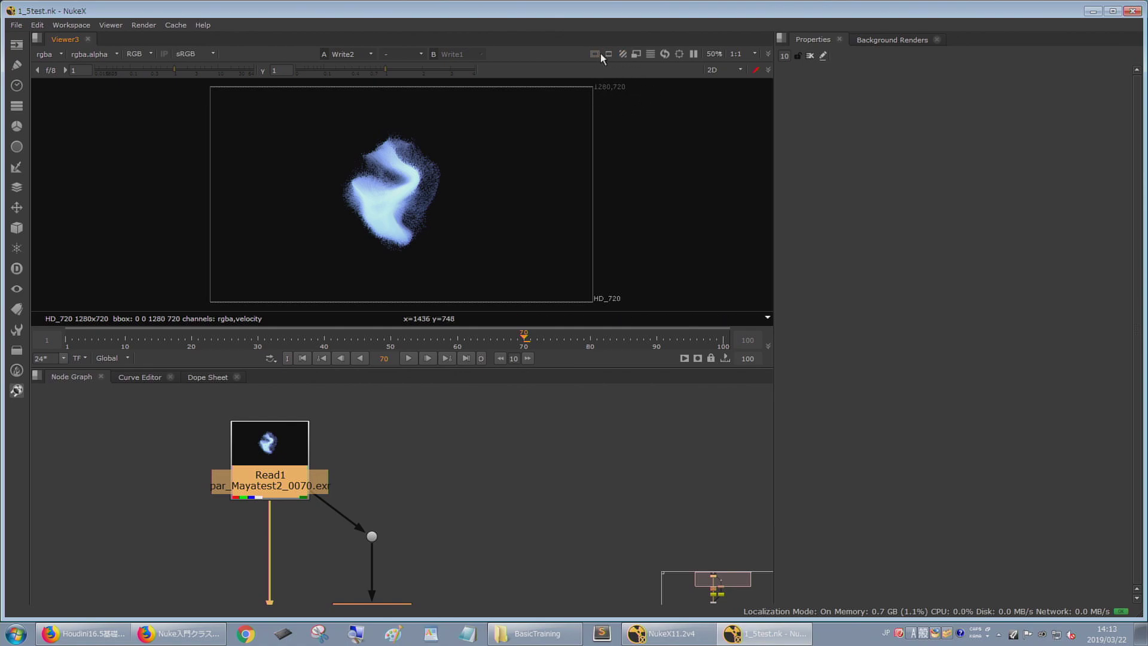
- Turn on proxy mode and set the proxy scale to 0.25 in the Project Settings
left_click(635, 55)
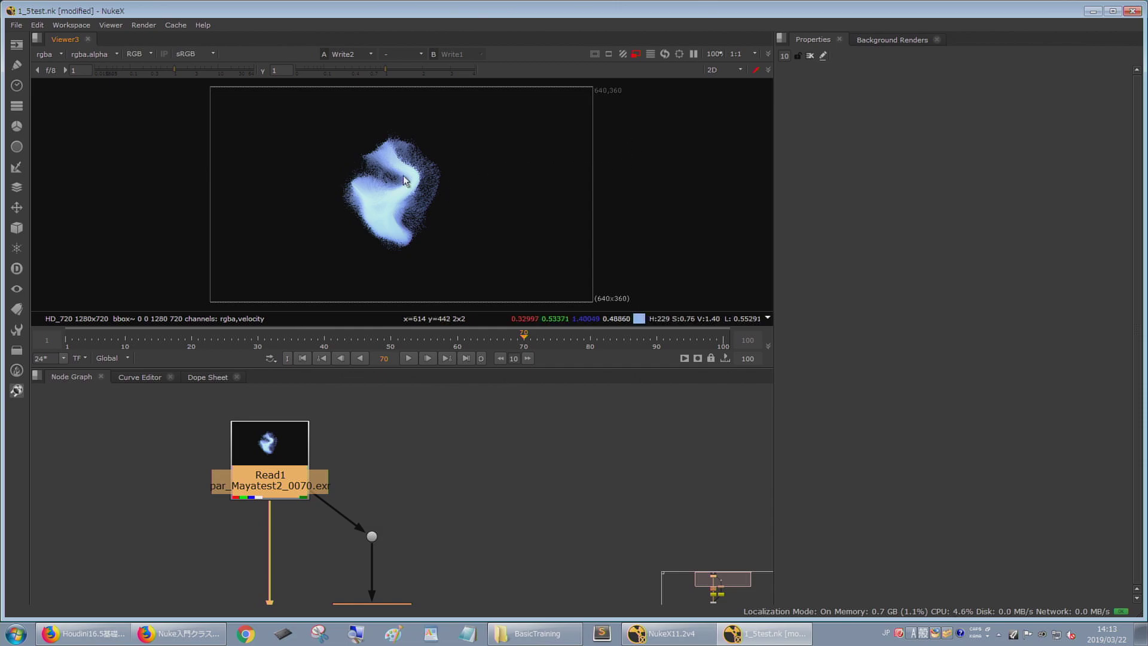
middle_click_drag(484, 514, 505, 483)
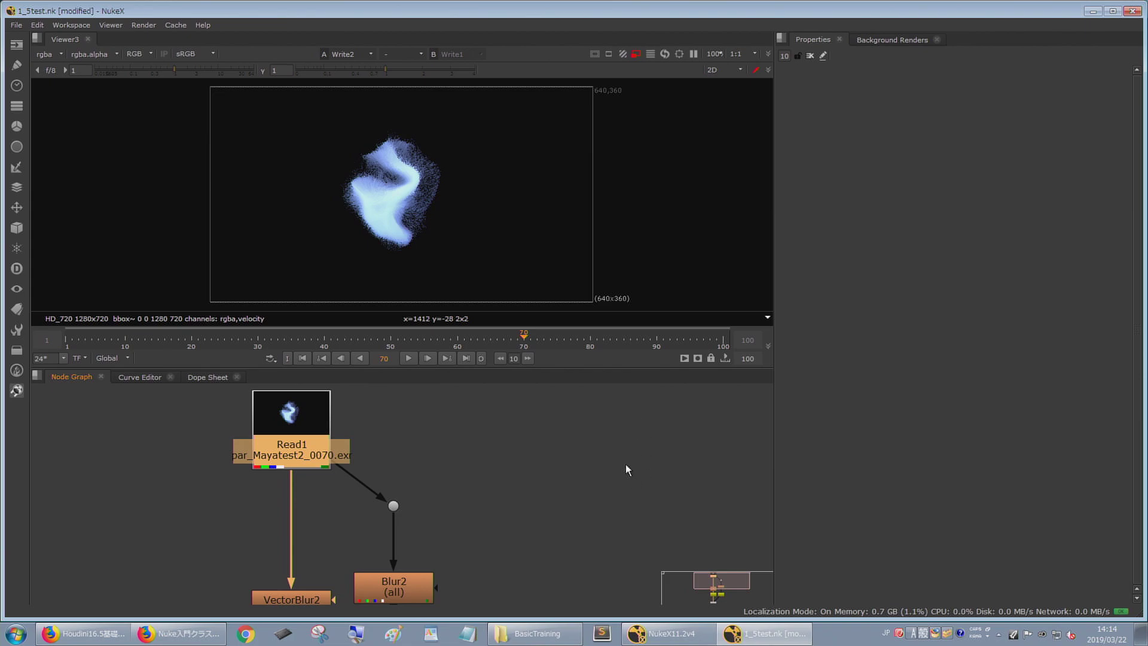
key("s")
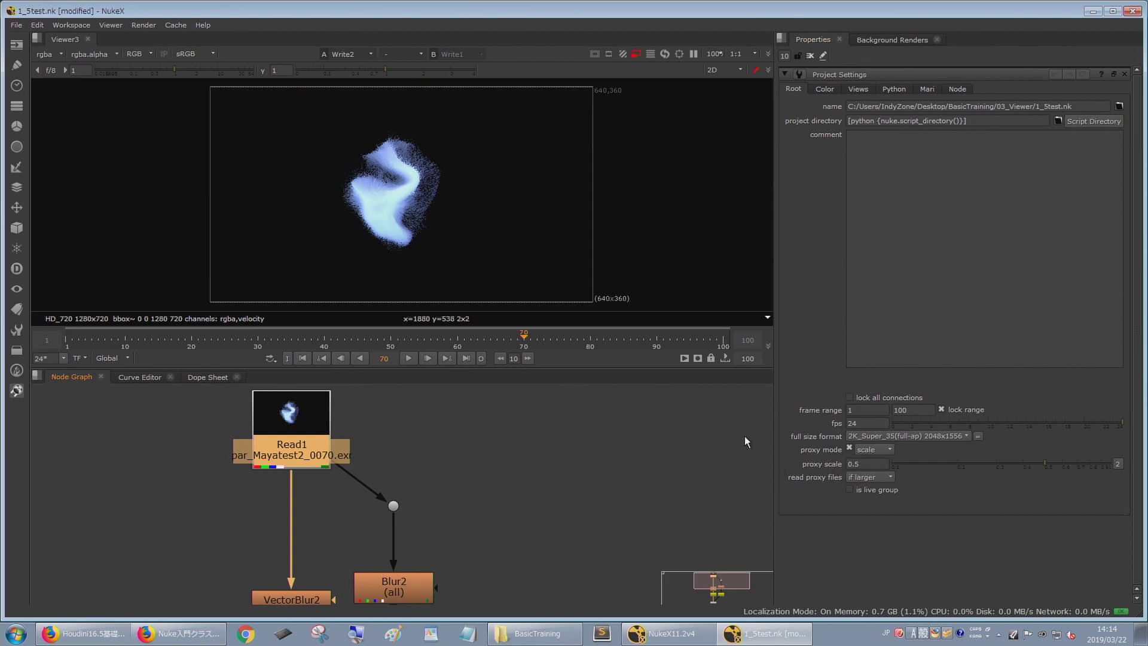
left_click(868, 464)
type("0.25")
key("Return")
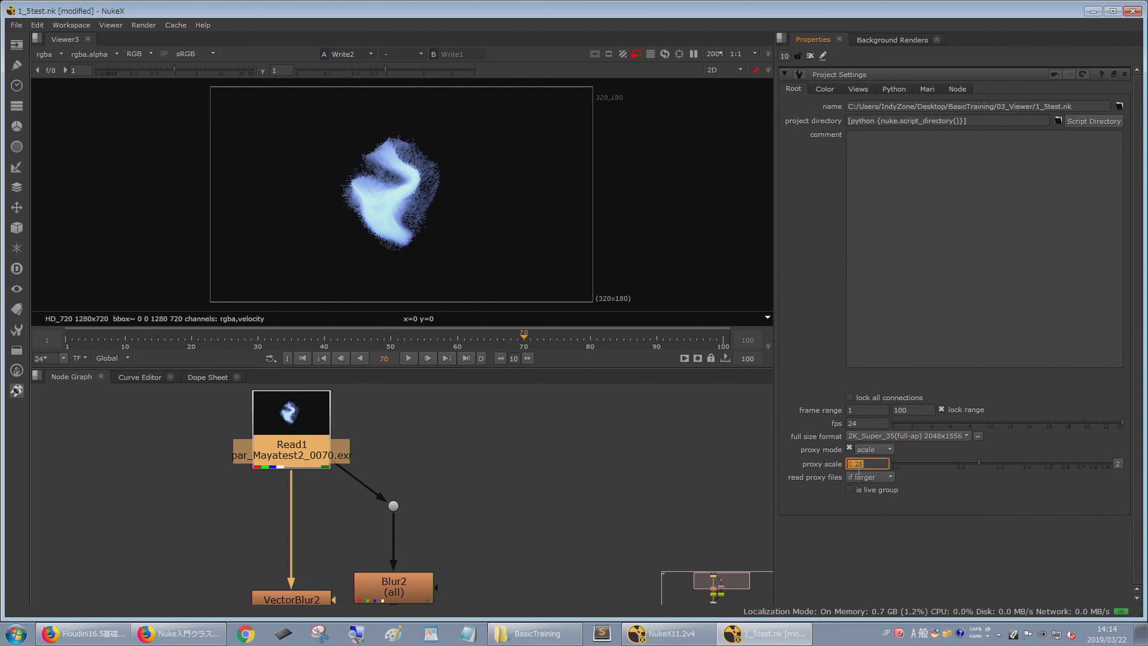
- Set the proxy scale back to 0.5 and switch proxy mode off, toggling it on and off once more
type("0.5")
key("Return")
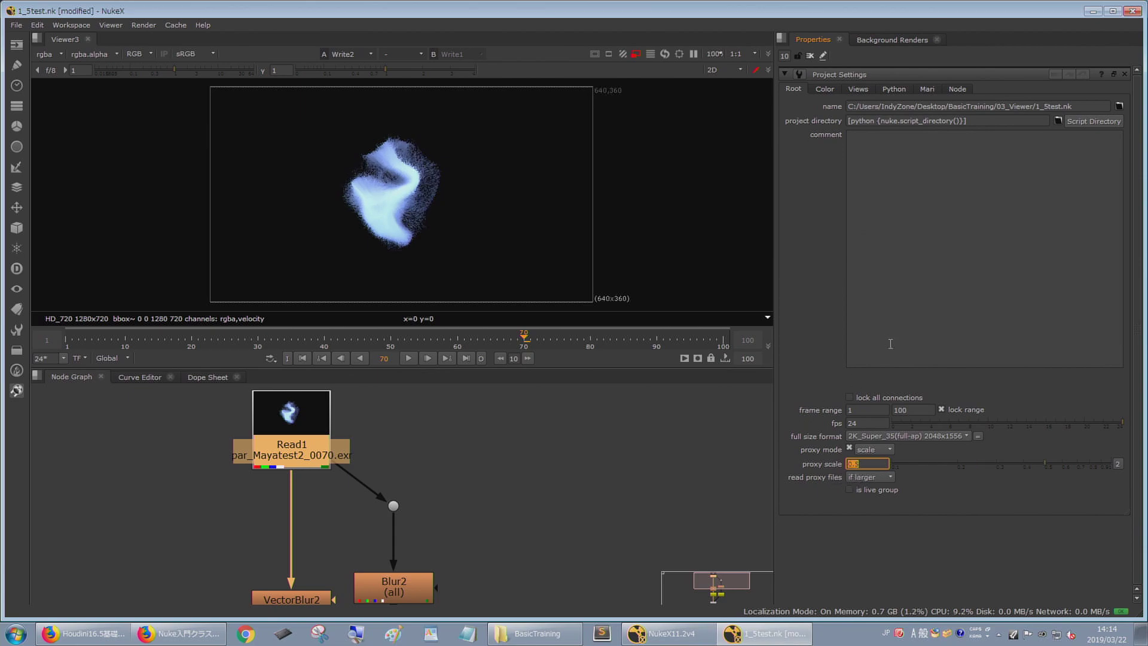
left_click(621, 480)
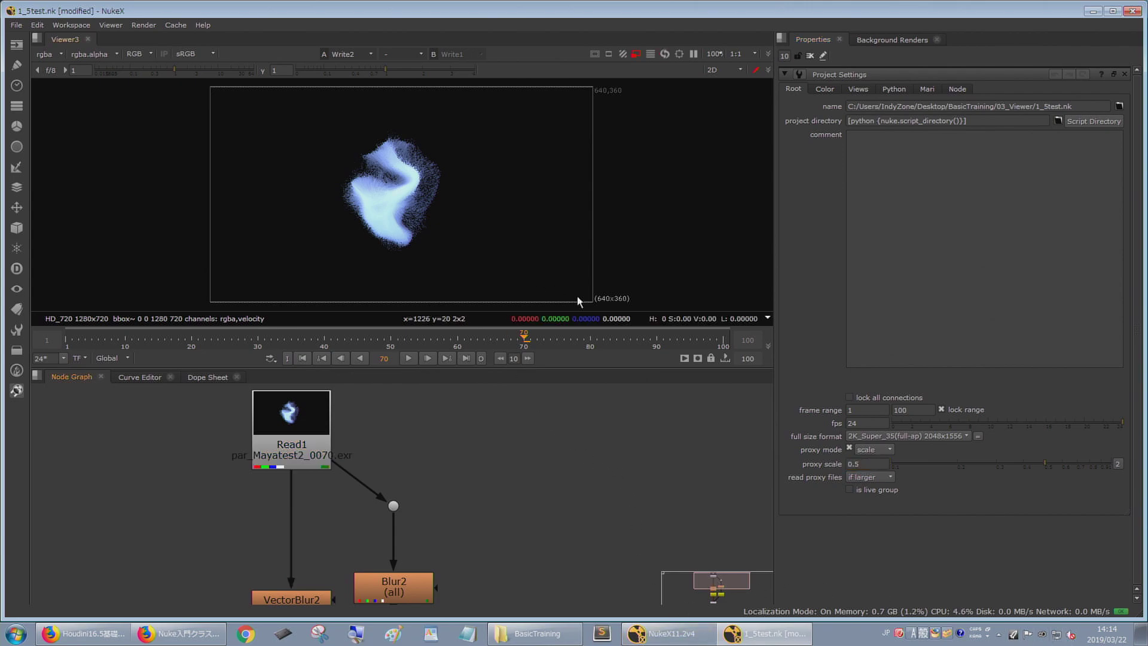
left_click(635, 55)
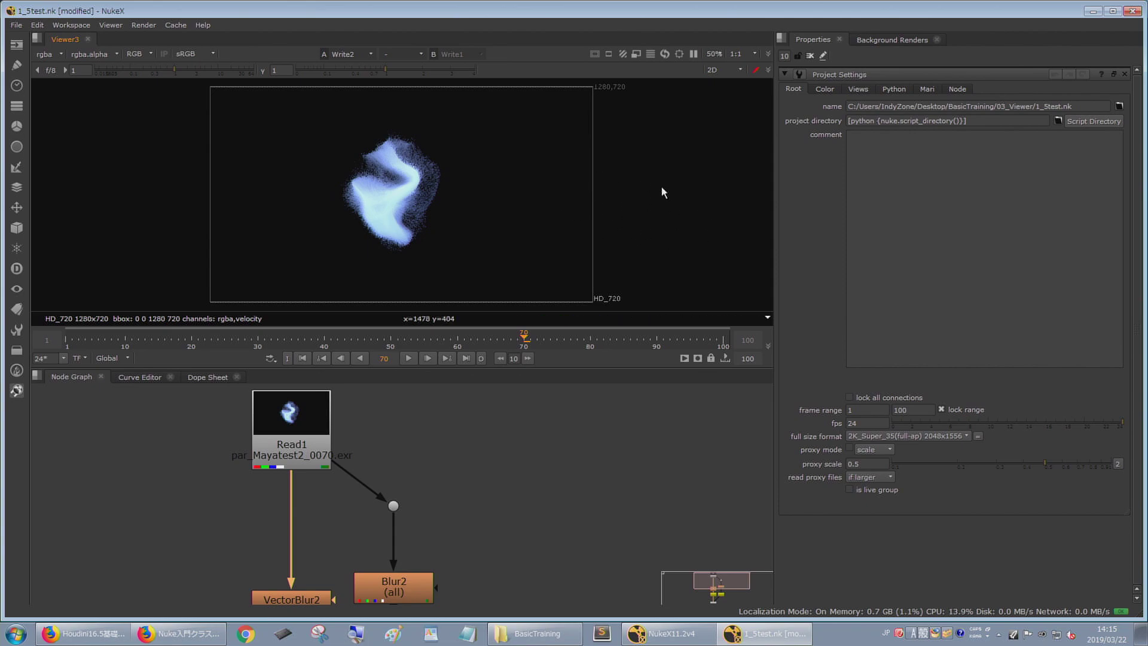
key("ctrl+p")
key("ctrl+p")
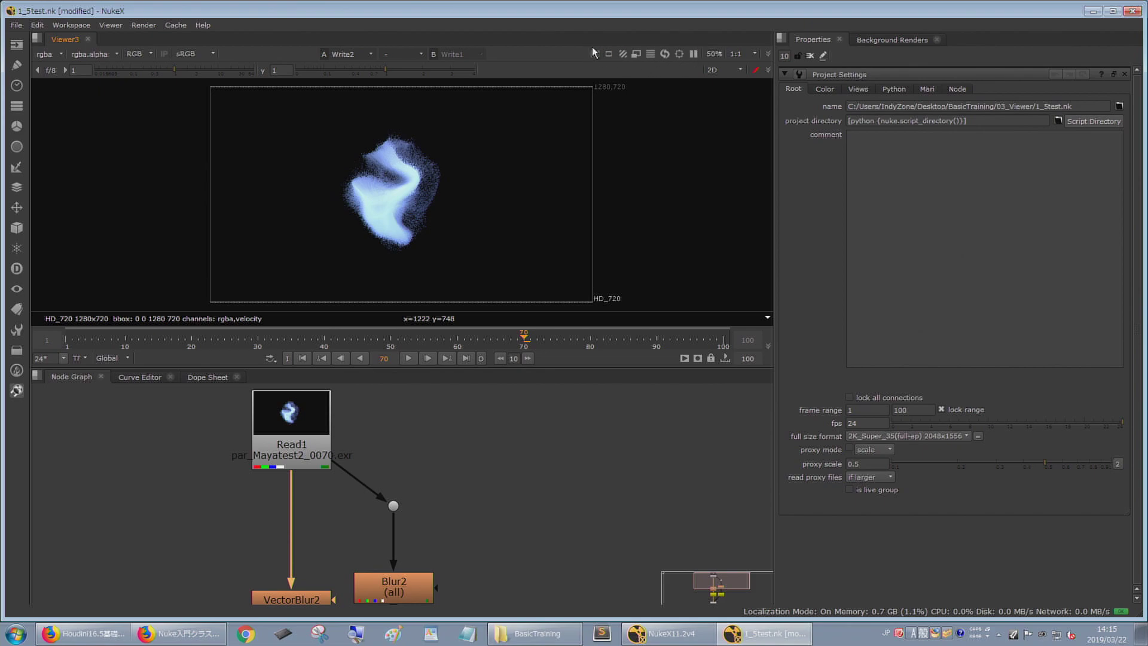
- Turn on the Viewer's region of interest and shrink its box around the upper-left part of the particles
left_click(680, 55)
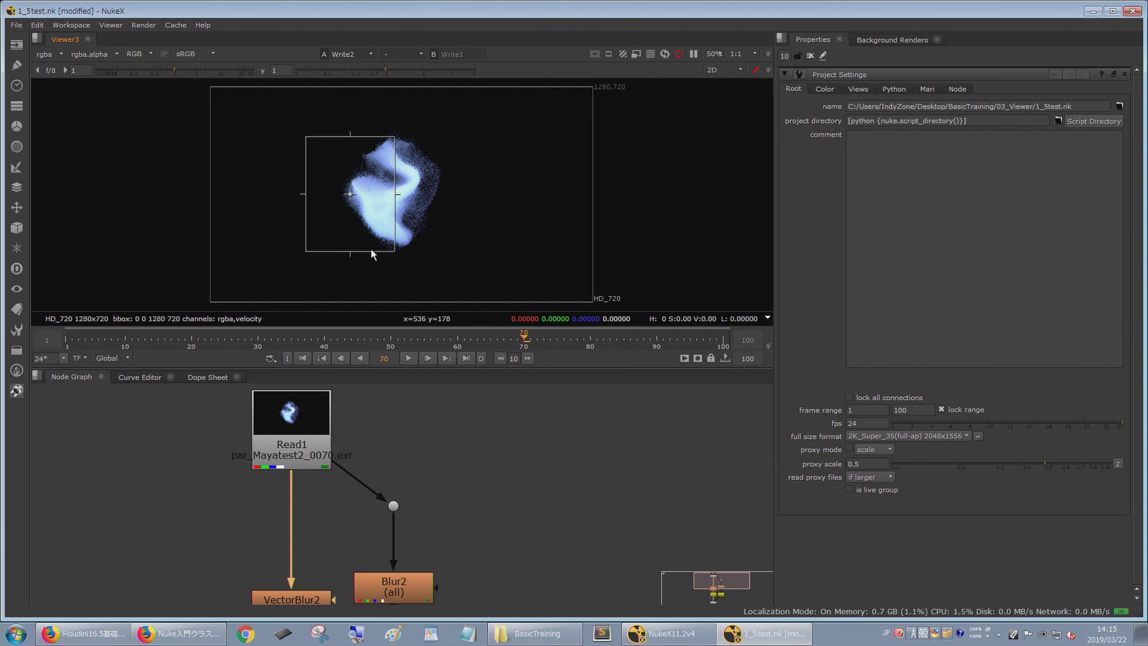
left_click_drag(354, 253, 351, 212)
left_click_drag(350, 136, 352, 152)
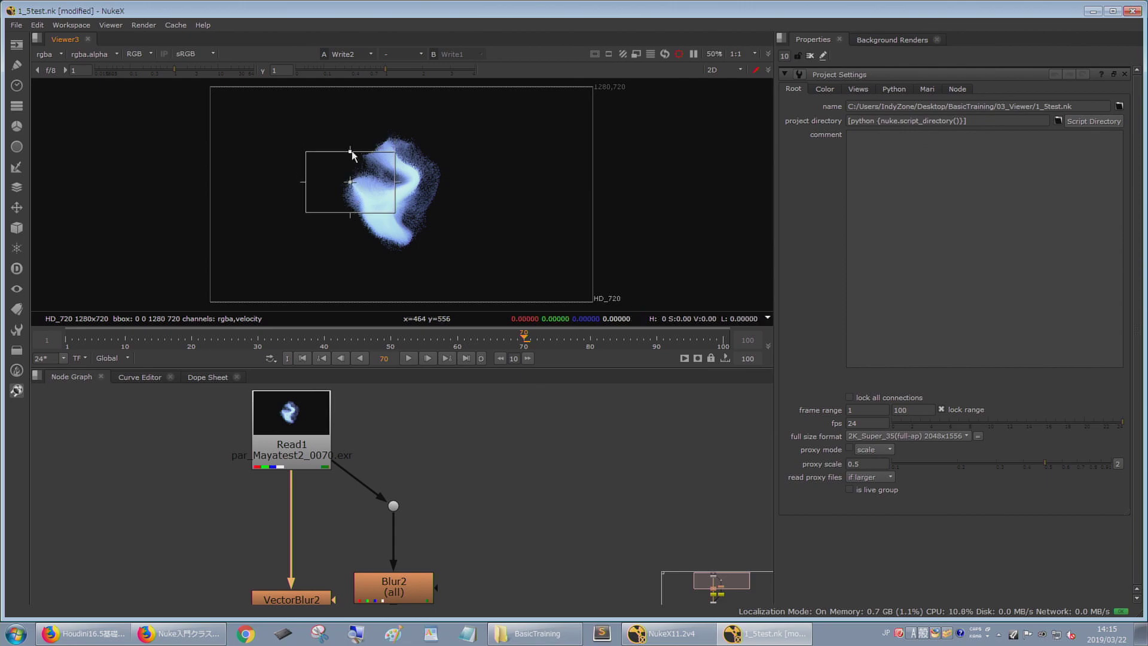
left_click_drag(306, 182, 317, 181)
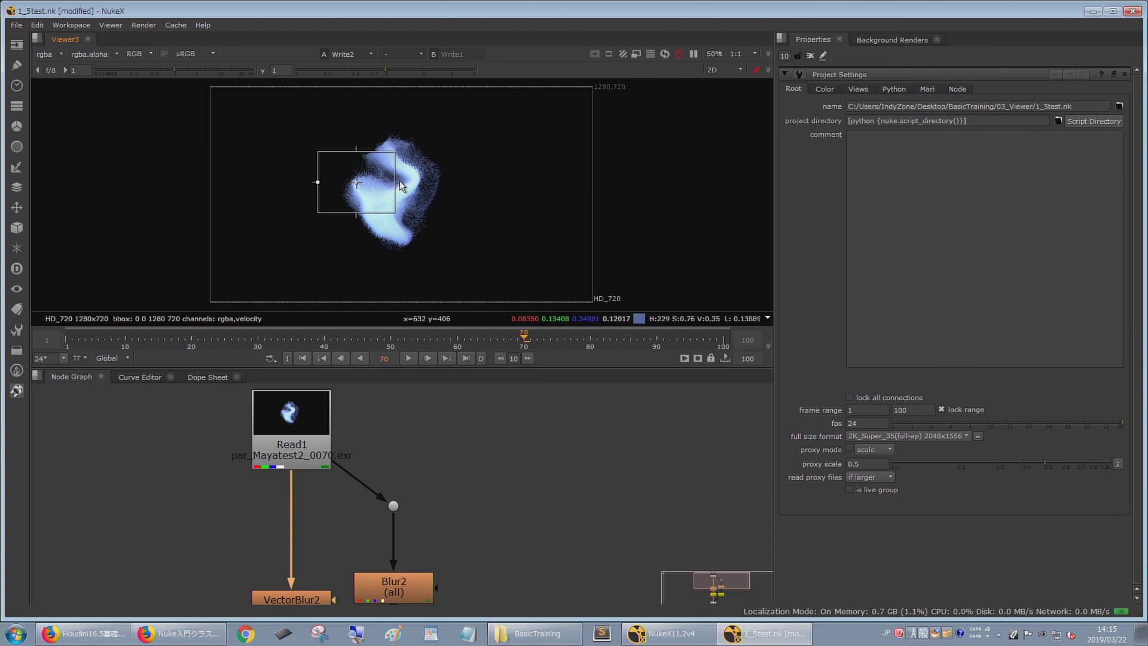
- Set the VectorBlur2 node's multiply value to 0.08 and turn off the region of interest
middle_click_drag(355, 499, 405, 413)
double_click(341, 512)
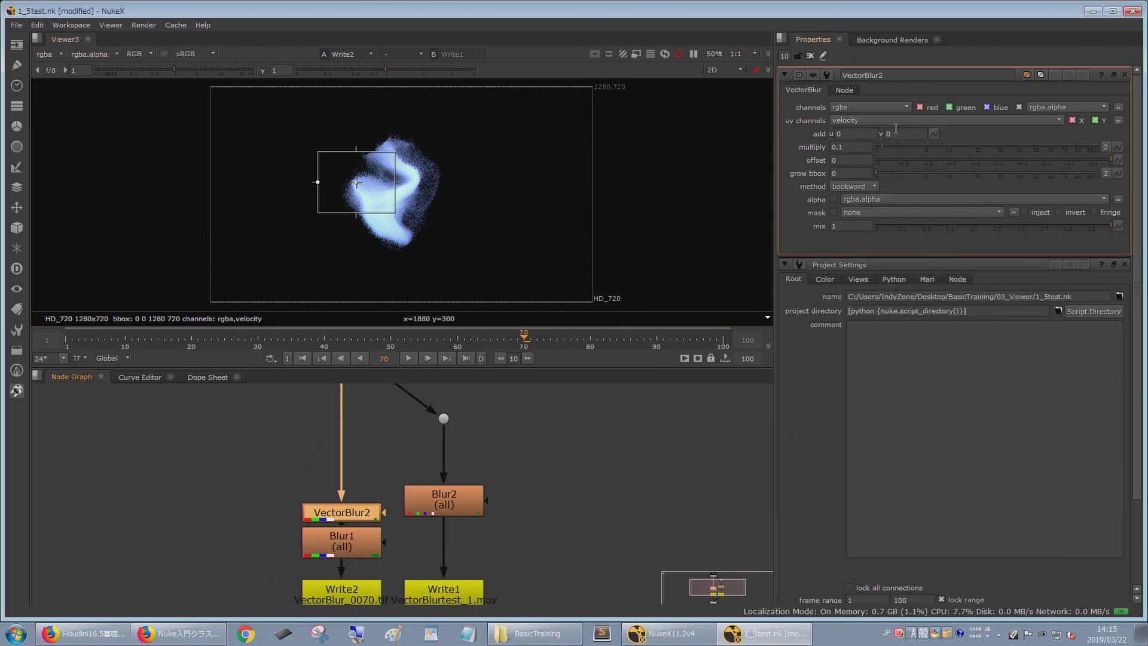
left_click_drag(883, 145, 881, 146)
left_click(679, 54)
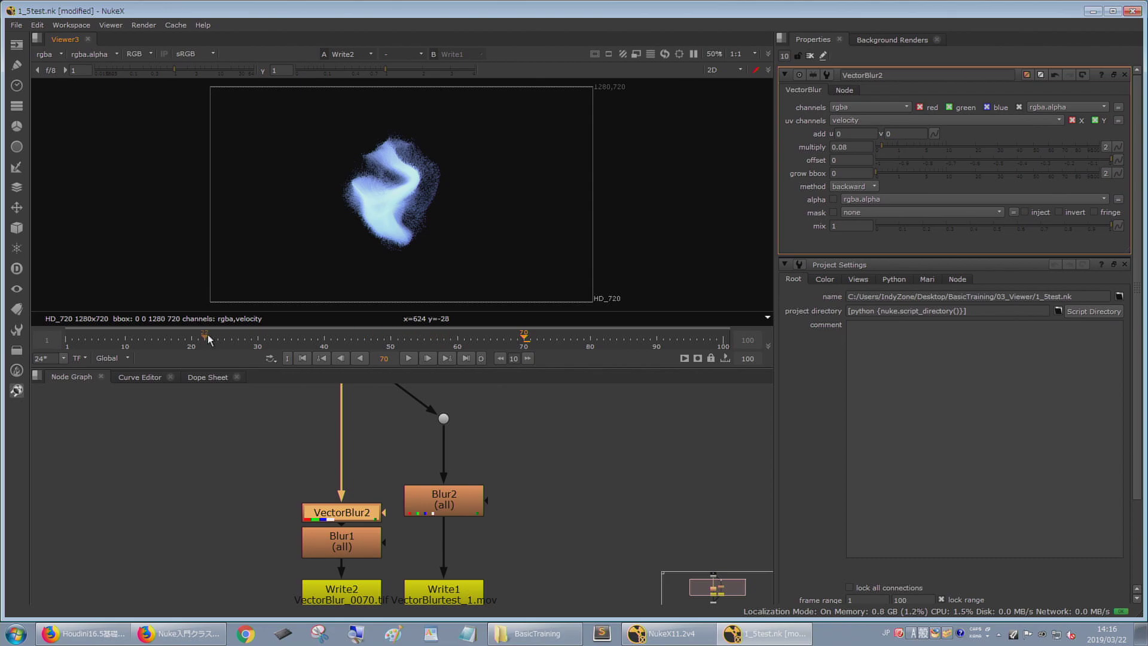
- Move the timeline playhead to several different frames, including 13 and 61, to view the particle animation
left_click(390, 342)
left_click(264, 340)
left_click(147, 339)
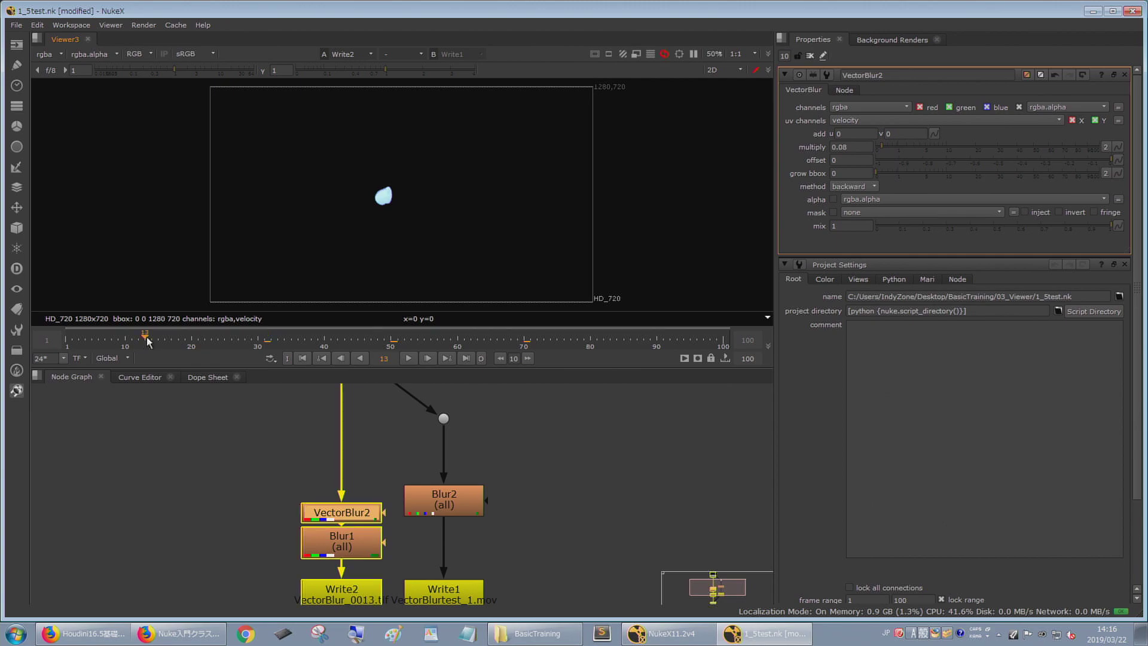
left_click(397, 340)
left_click(461, 341)
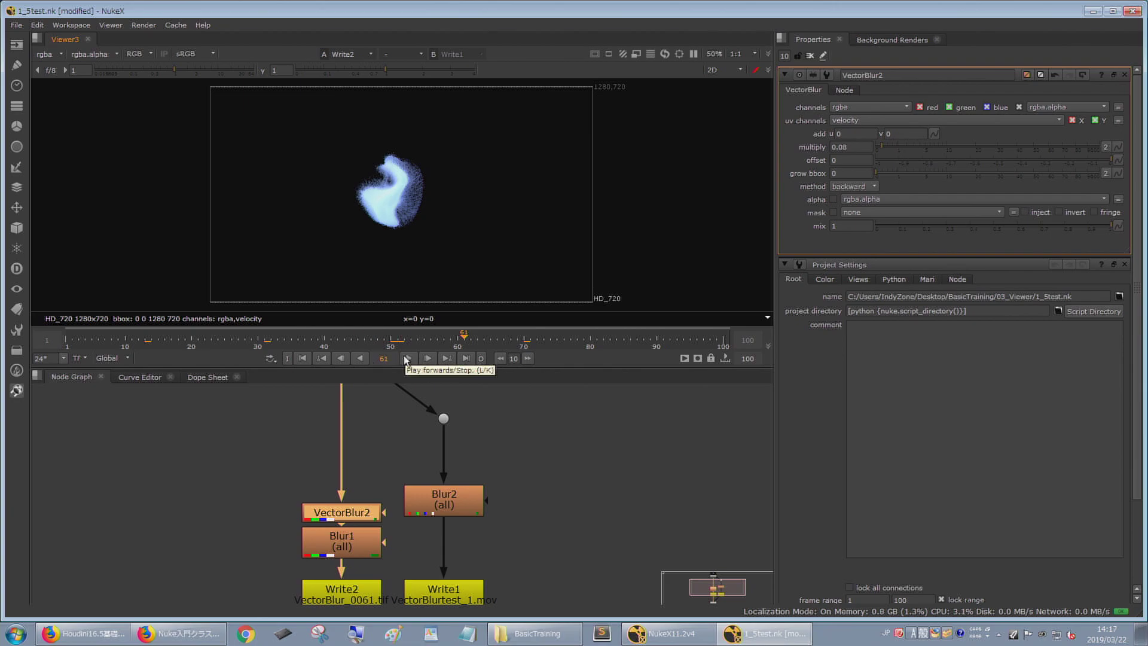
- Go to frame 50 by entering it as the Viewer's current frame number
left_click(377, 357)
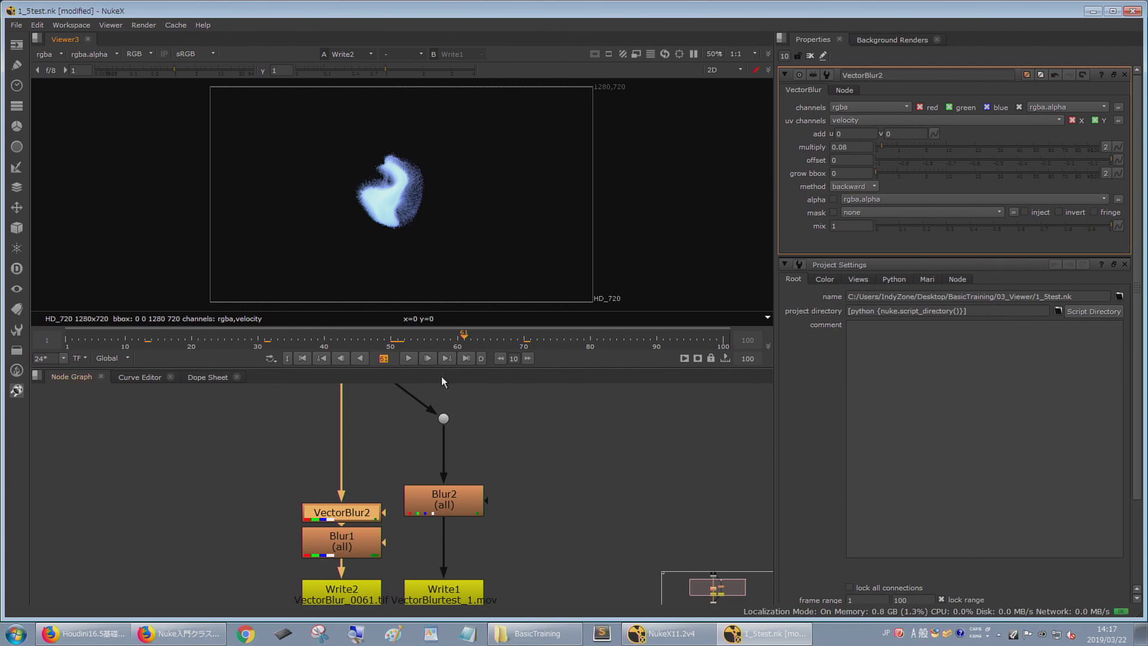
type("50")
key("Return")
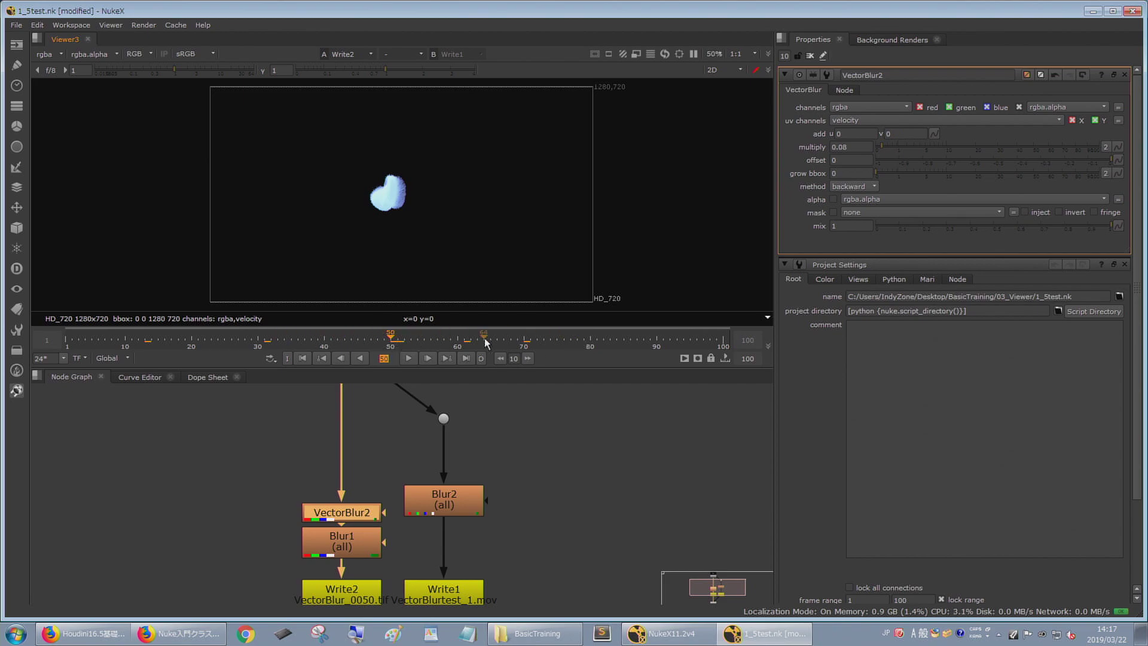
- Move the playhead to other timeline frames, including 38 and 46, ending at frame 15
left_click(186, 338)
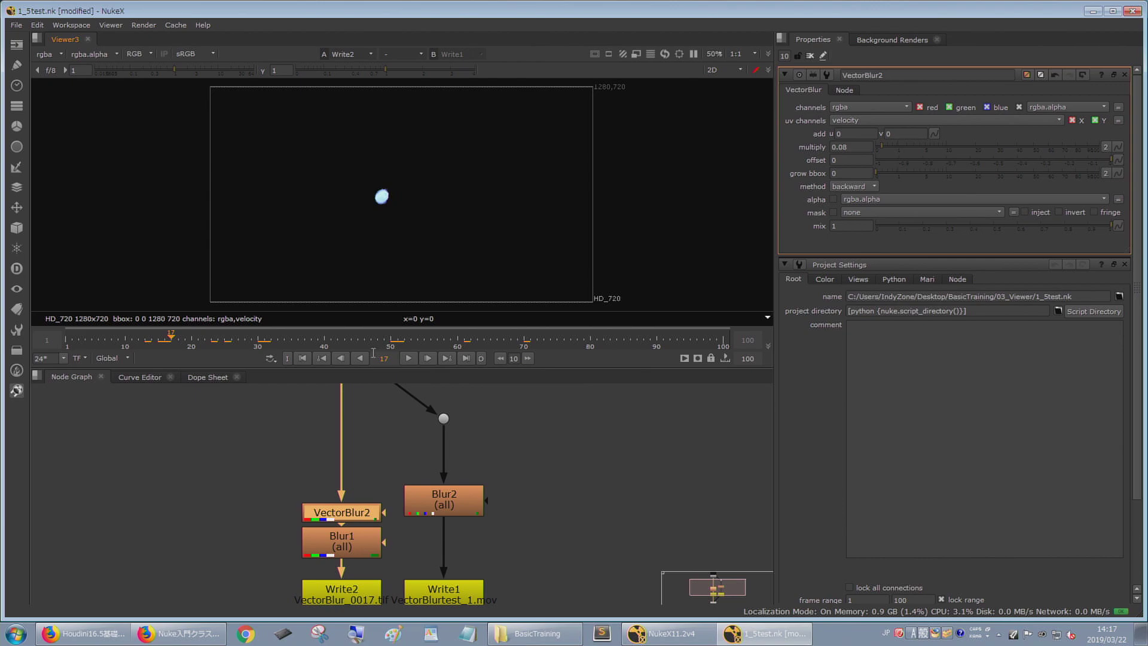
left_click(311, 339)
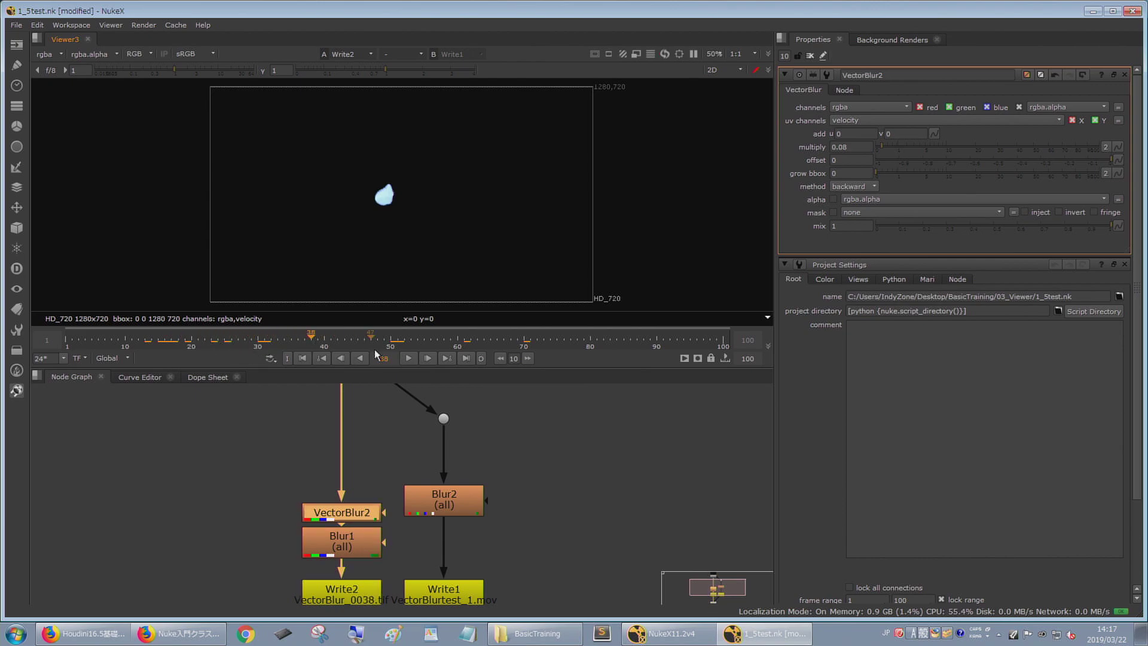
left_click(363, 341)
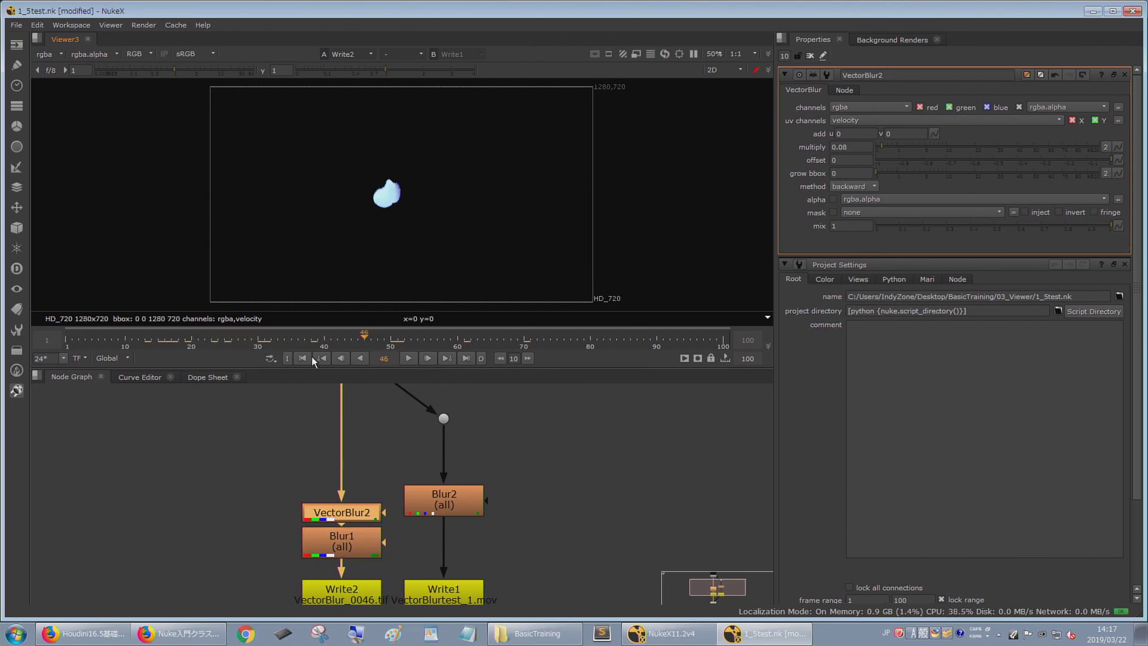
left_click(160, 340)
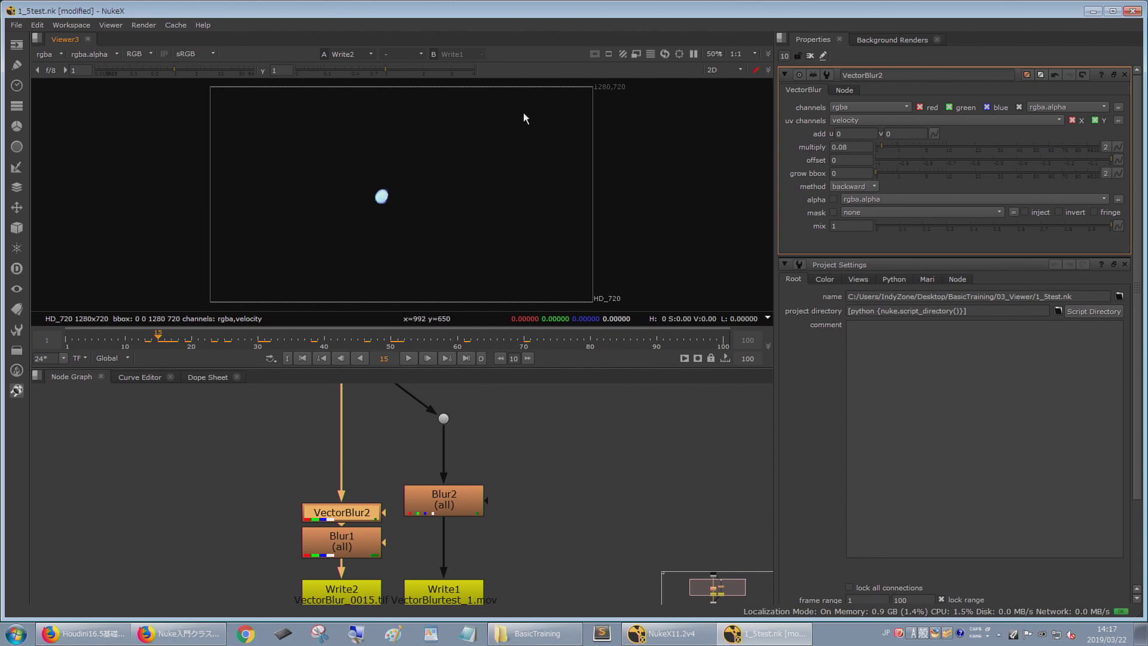
- Play the sequence forward from frame 15, stop it partway and start playback again
left_click(409, 359)
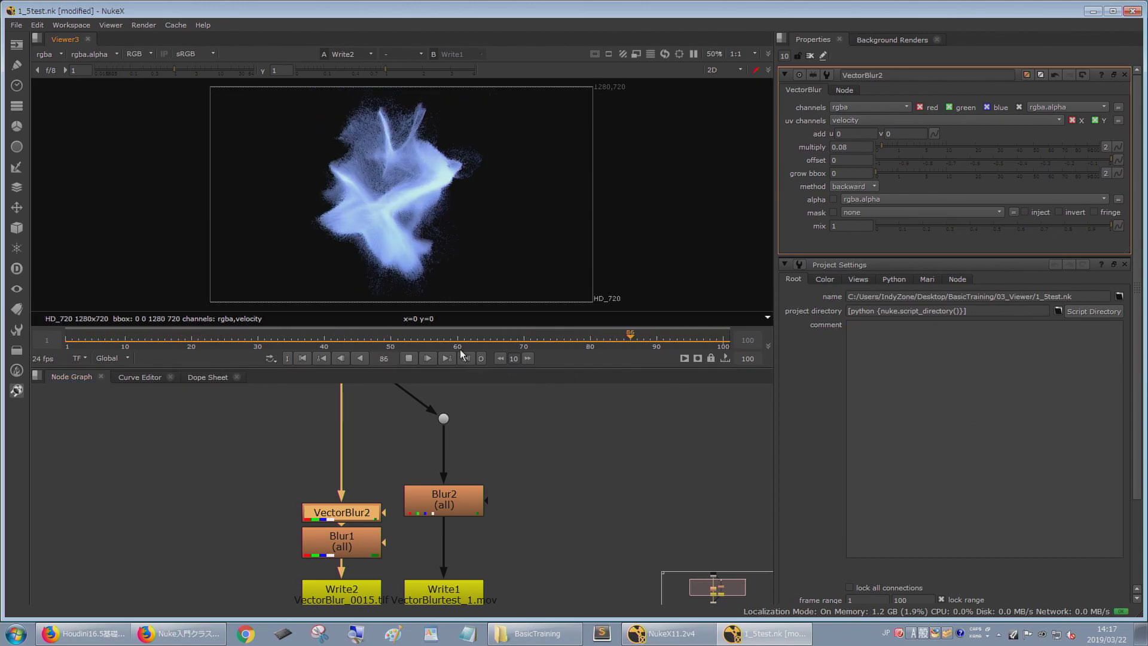
left_click(409, 358)
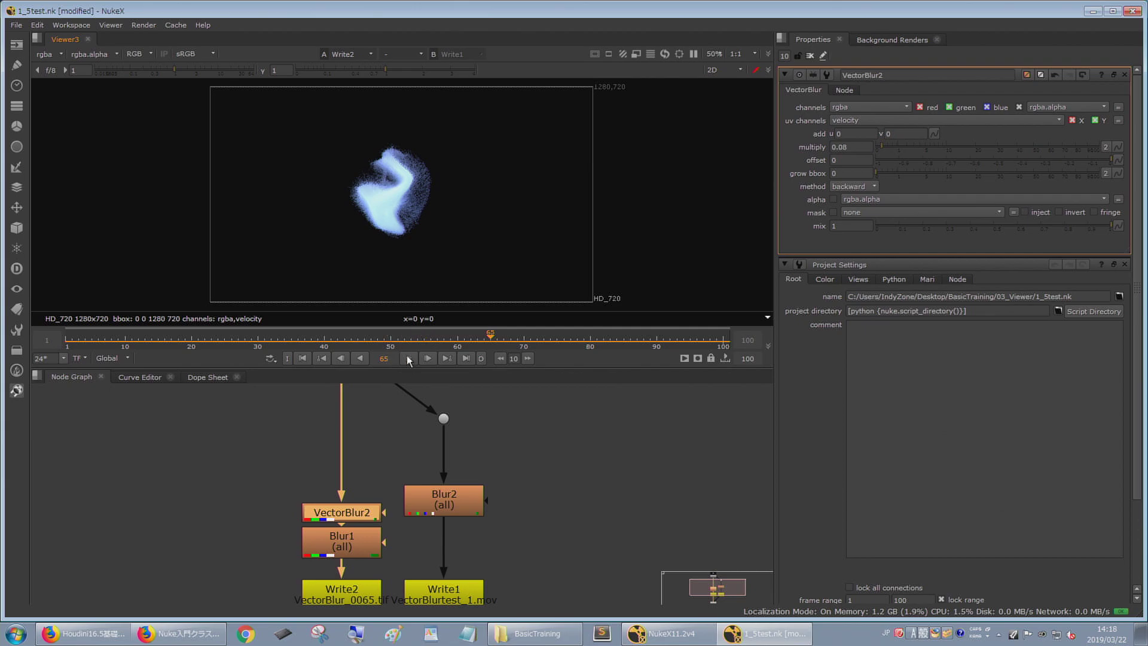
left_click(409, 359)
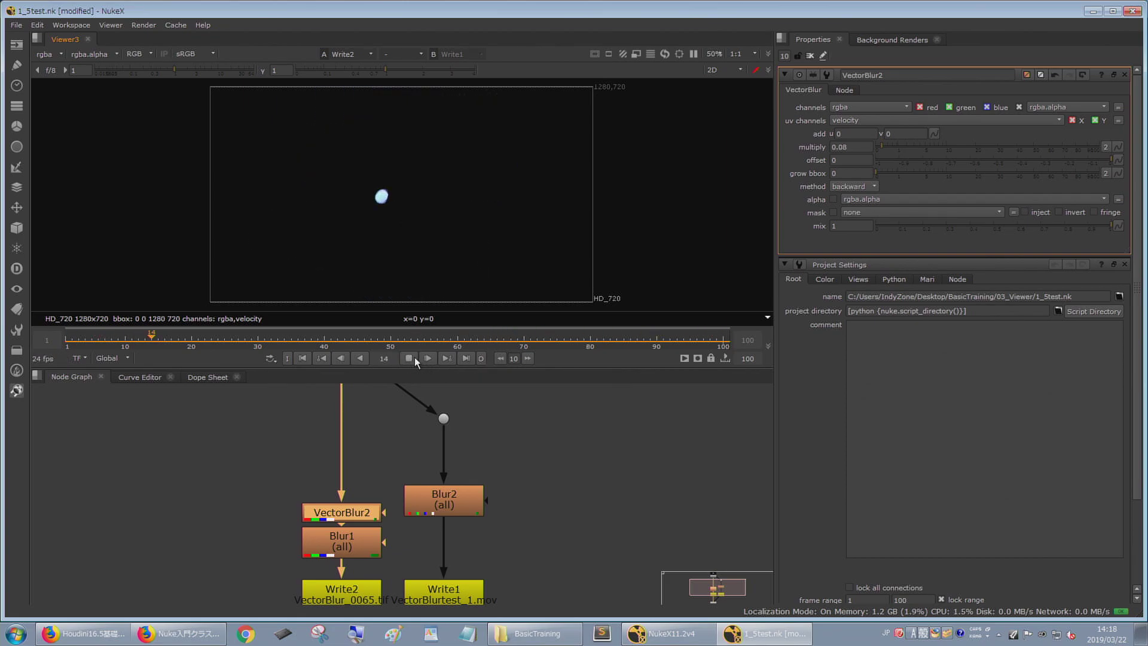
- Step the sequence forward several times, one frame at a time
left_click(428, 357)
left_click(425, 360)
left_click(425, 360)
left_click(426, 360)
left_click(426, 360)
left_click(426, 360)
left_click(426, 360)
left_click(425, 360)
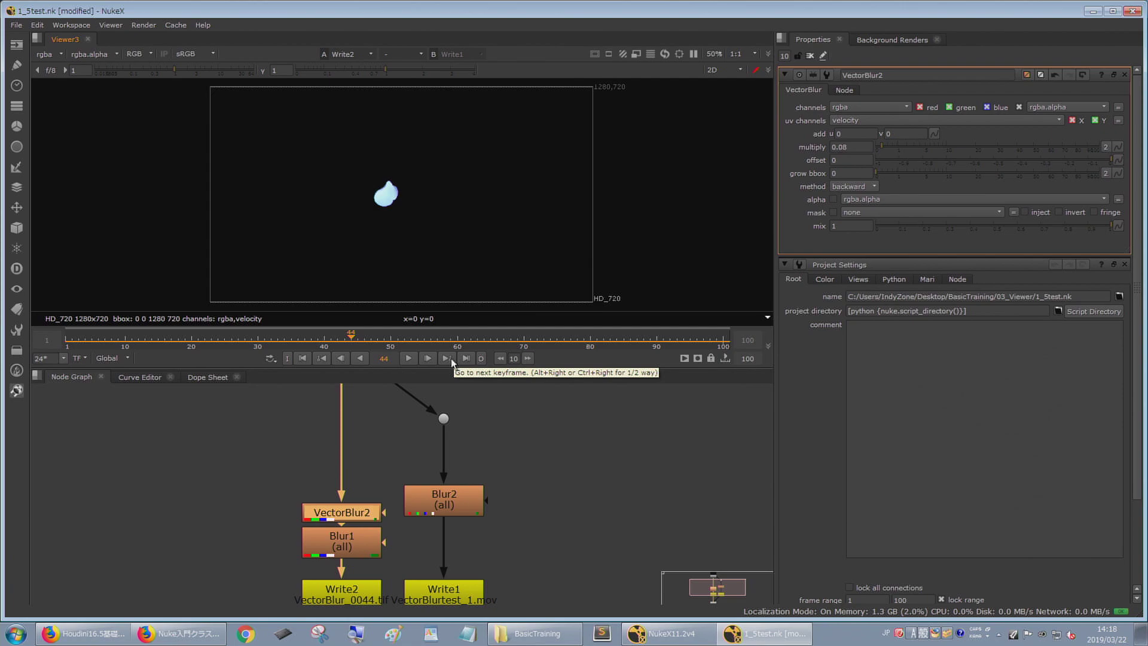
- Jump to the next keyframe, back to the first frame, and to the last frame of the sequence
left_click(451, 358)
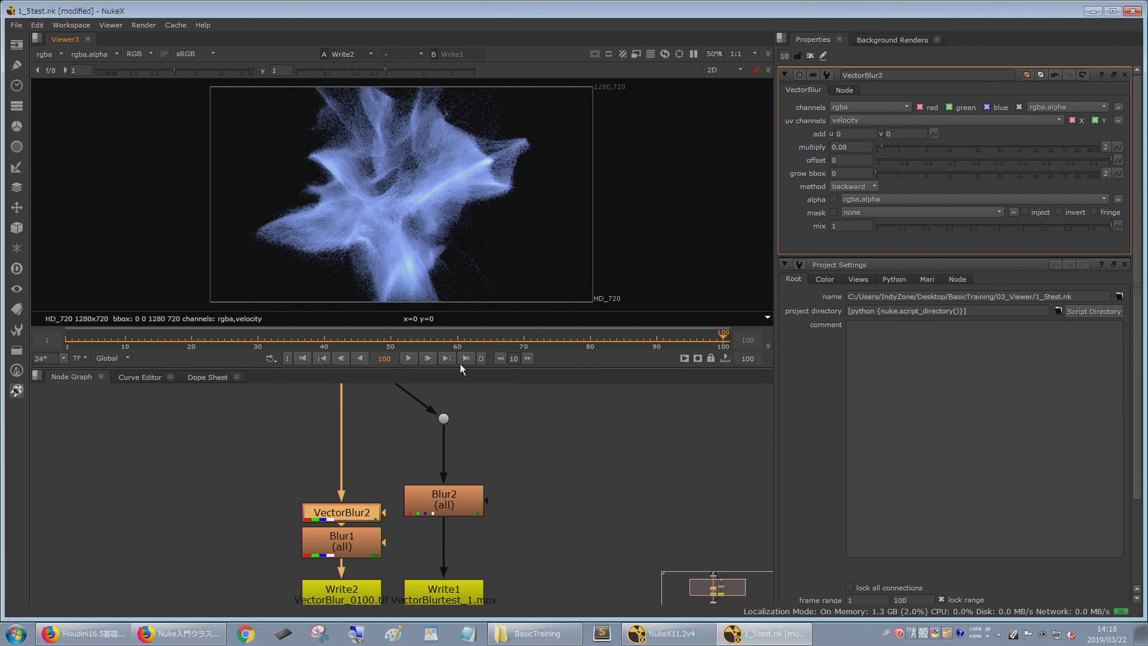
left_click(302, 358)
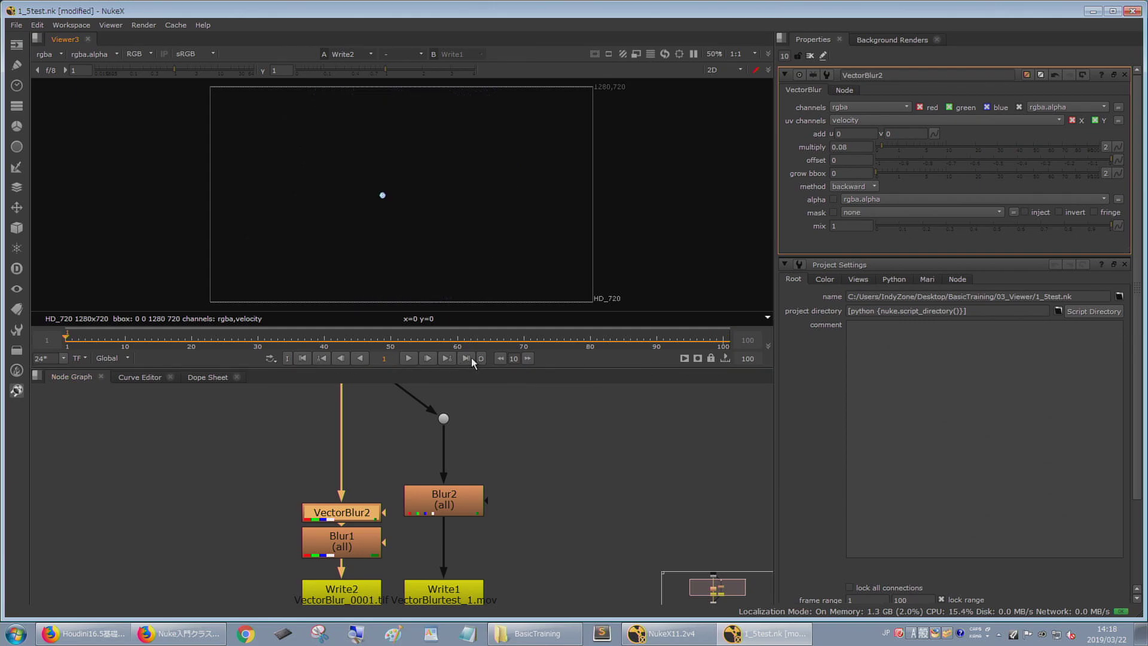
left_click(467, 357)
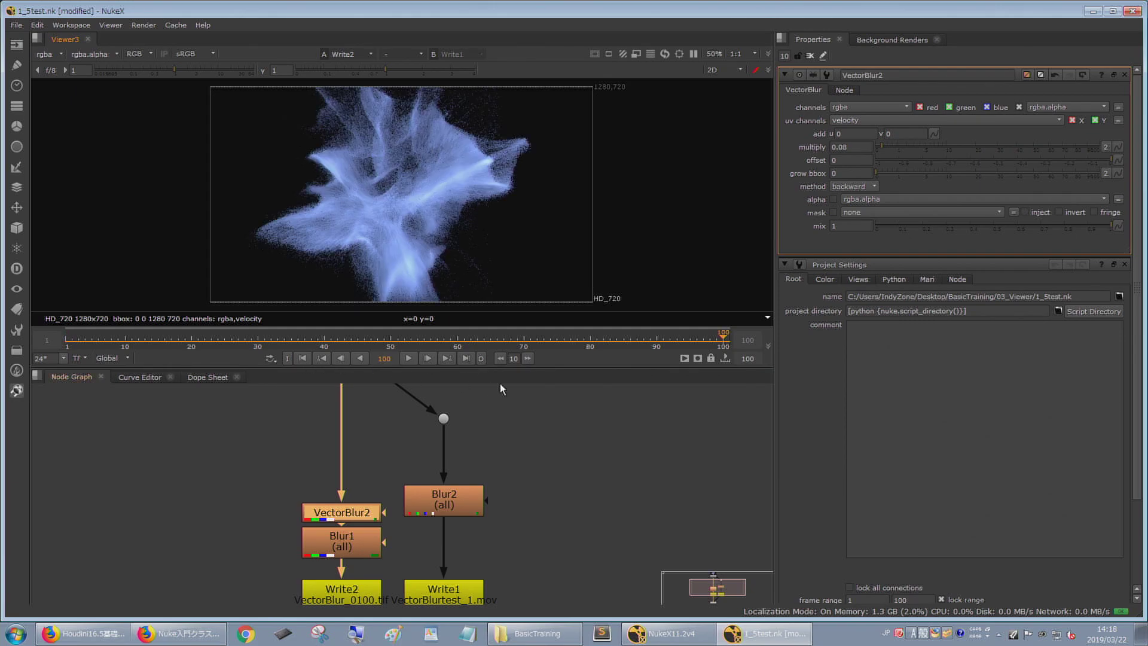
- Set the Viewer's playback in point at frame 30 and its out point at frame 60
left_click(264, 338)
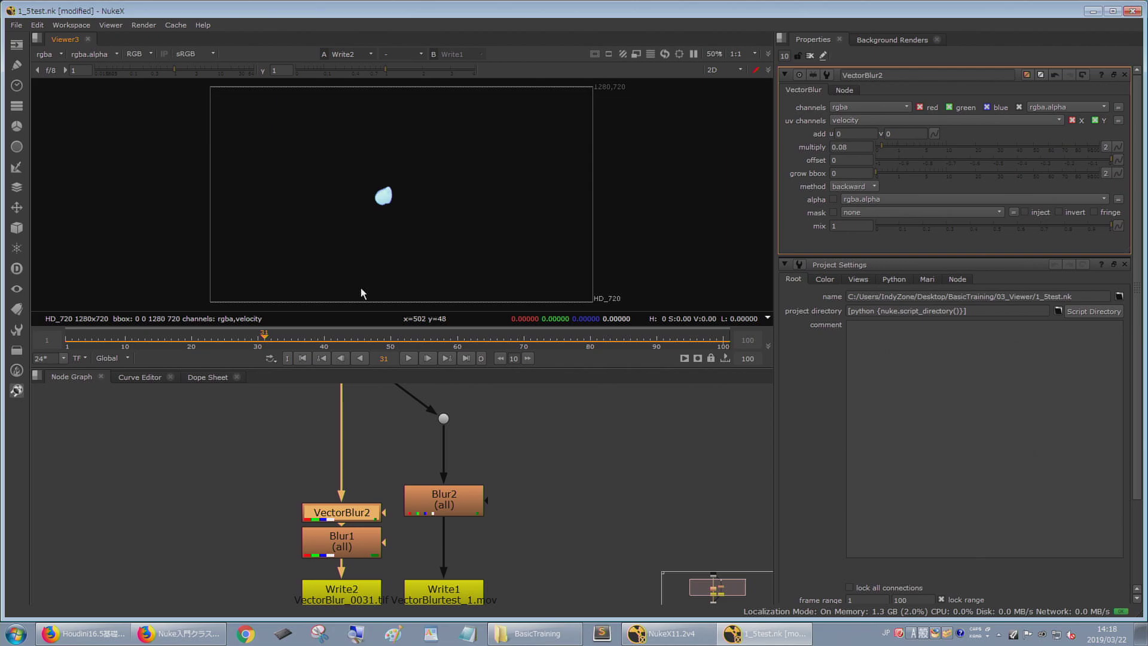
left_click(258, 339)
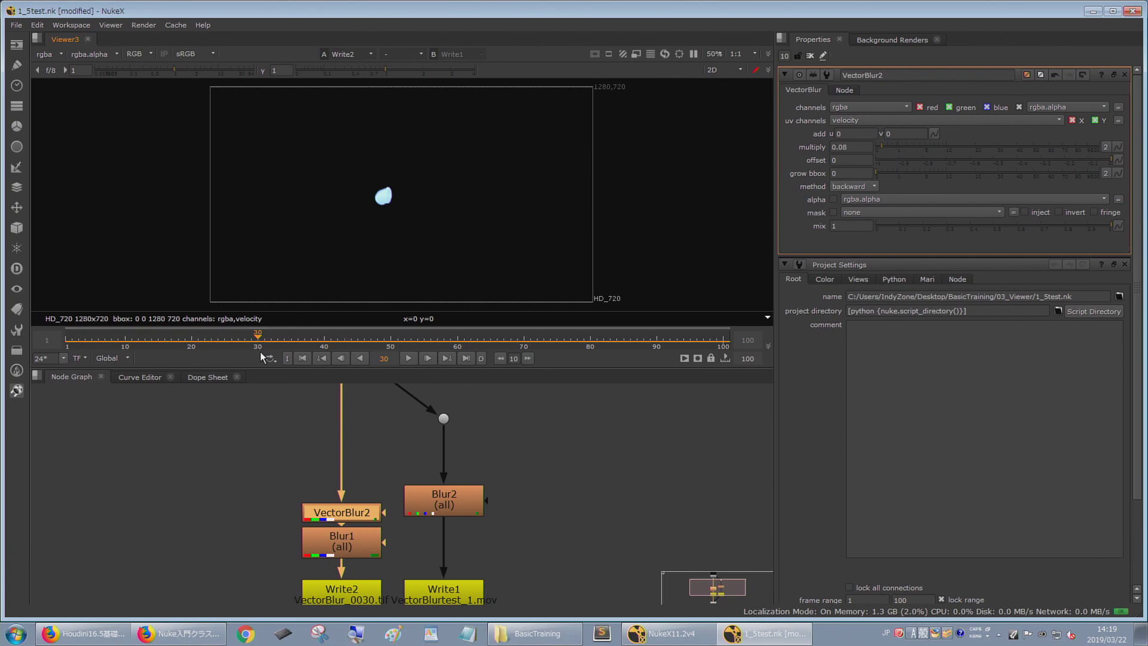
left_click(456, 344)
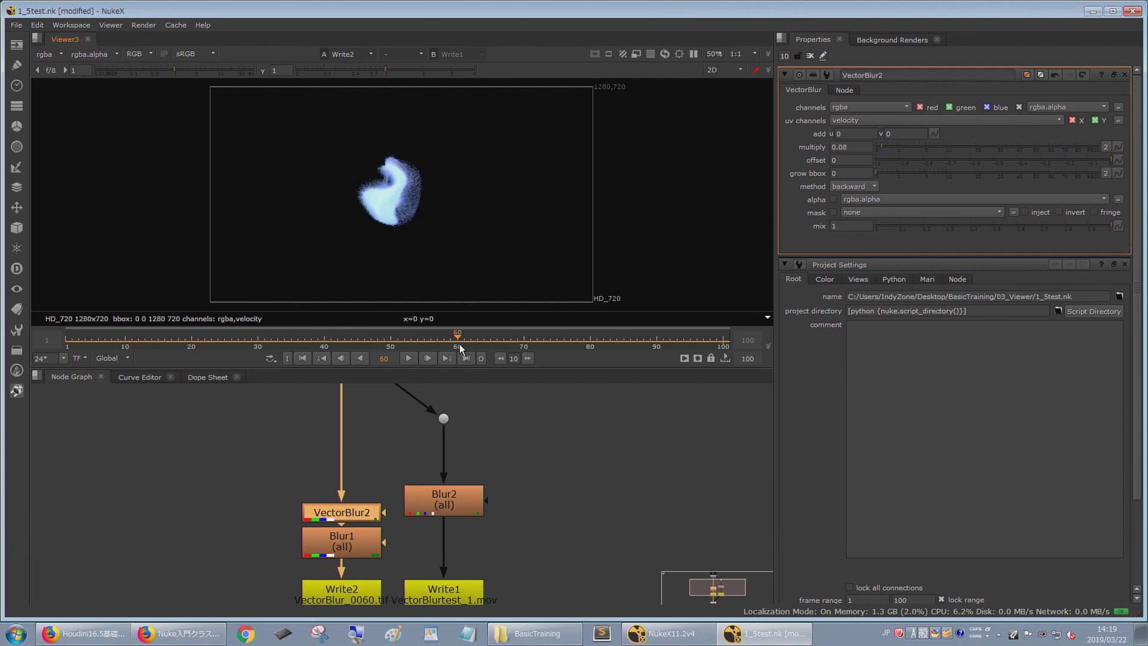
left_click(257, 344)
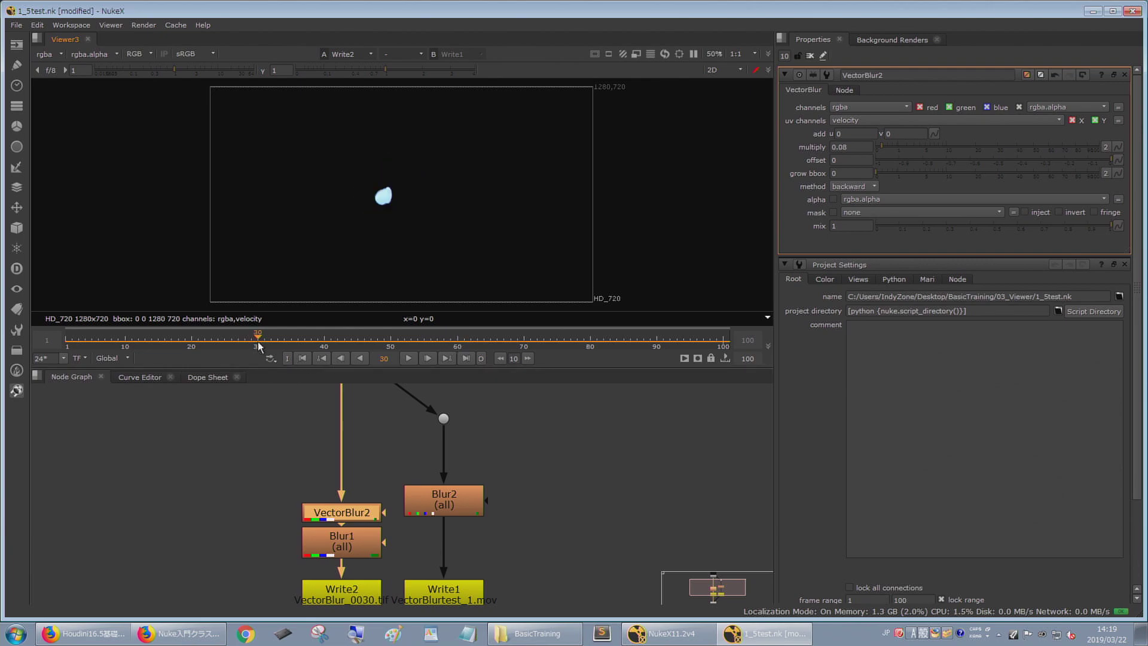
left_click(289, 359)
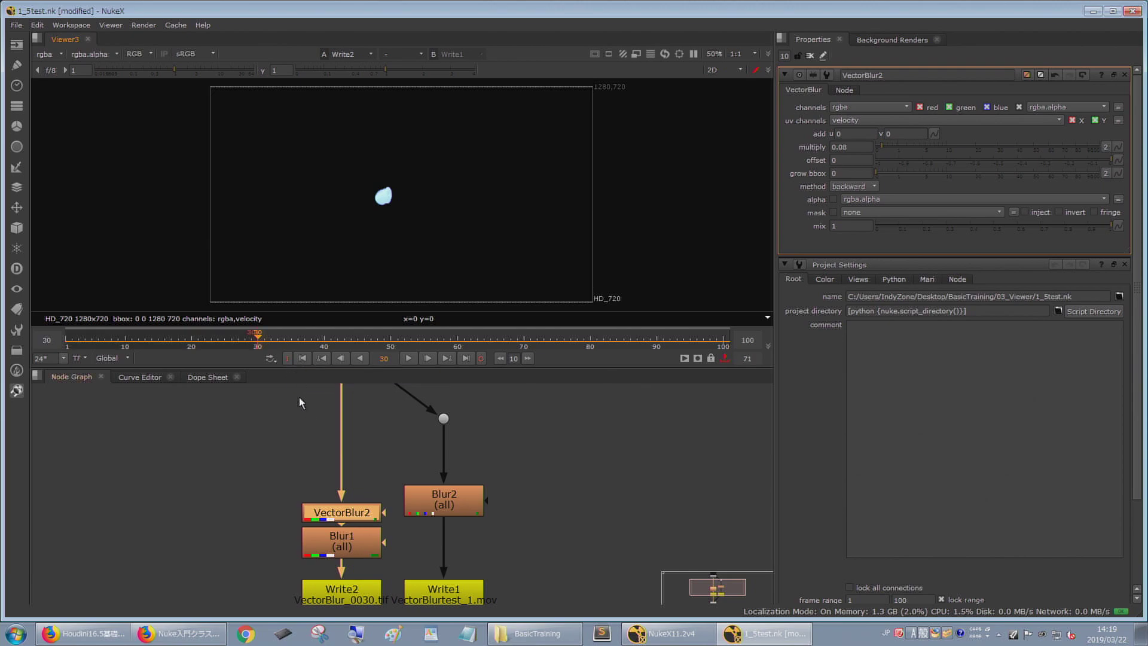
left_click_drag(271, 339, 461, 350)
left_click(481, 358)
- Play the limited 30–60 frame range from frame 31 and stop the playback
left_click(270, 344)
mouse_move(270, 345)
left_mouse_down()
mouse_move(442, 345)
mouse_move(253, 341)
mouse_move(268, 347)
left_mouse_up()
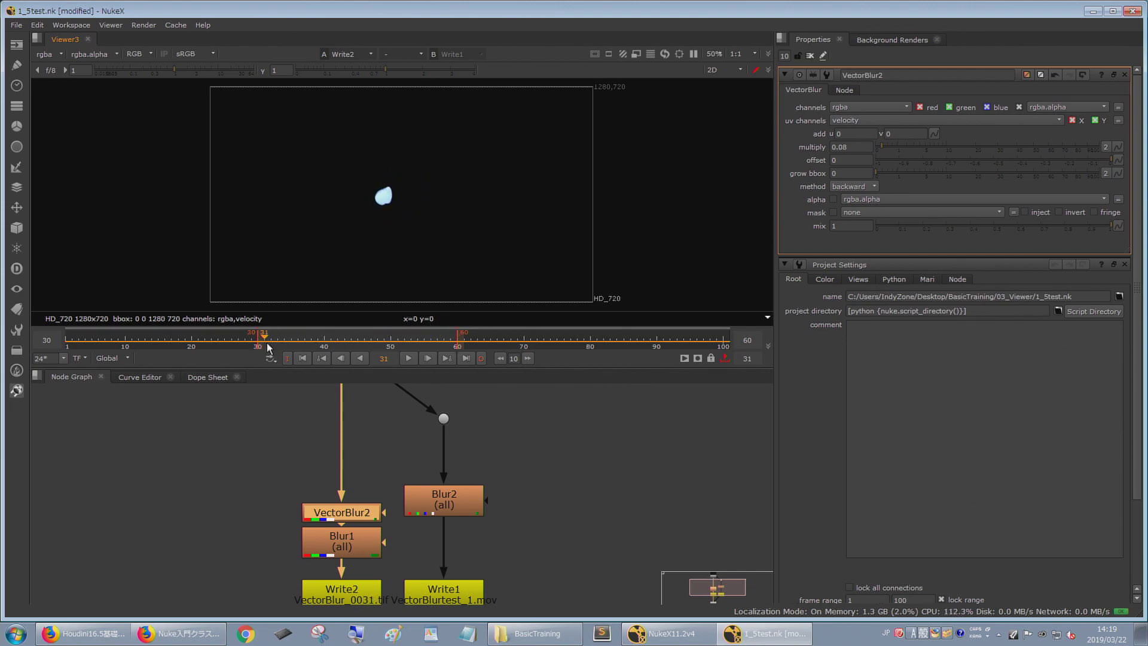
left_click(408, 359)
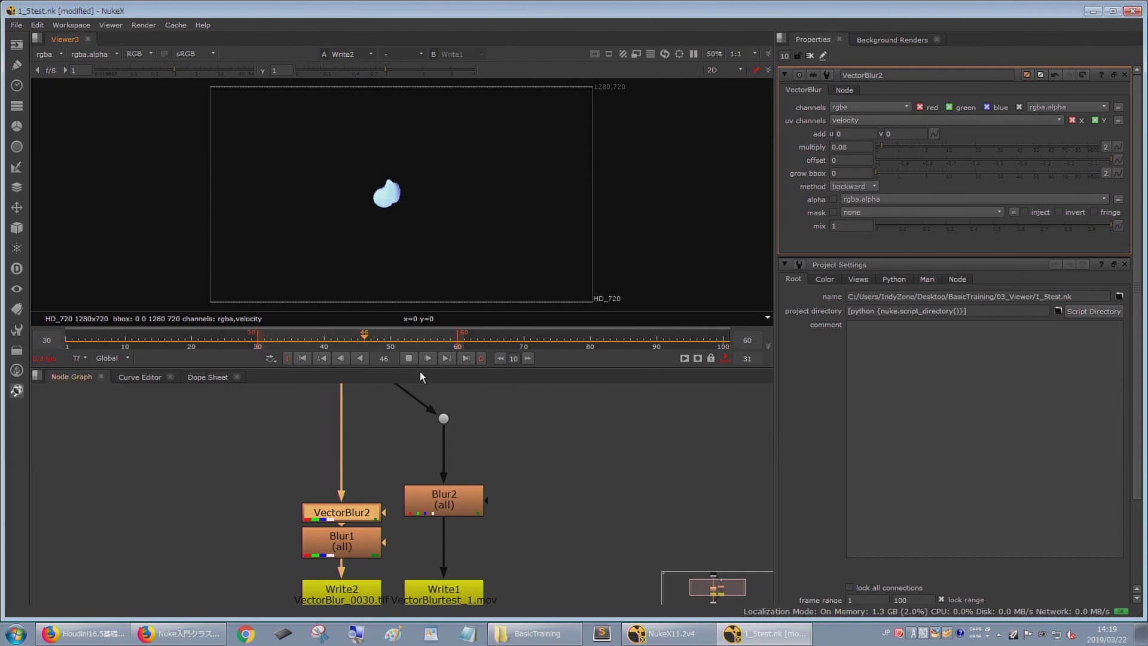
left_click(409, 358)
- Move the playback out point to frame 70
mouse_move(478, 345)
left_mouse_down()
mouse_move(536, 345)
mouse_move(524, 346)
left_mouse_up()
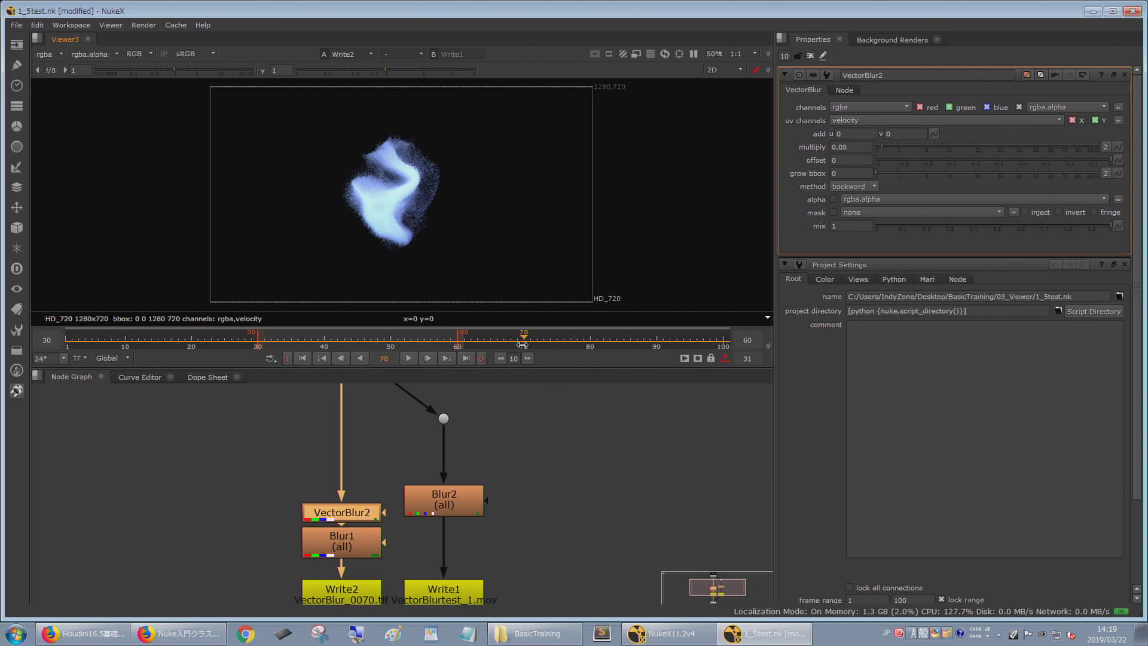
left_click(481, 358)
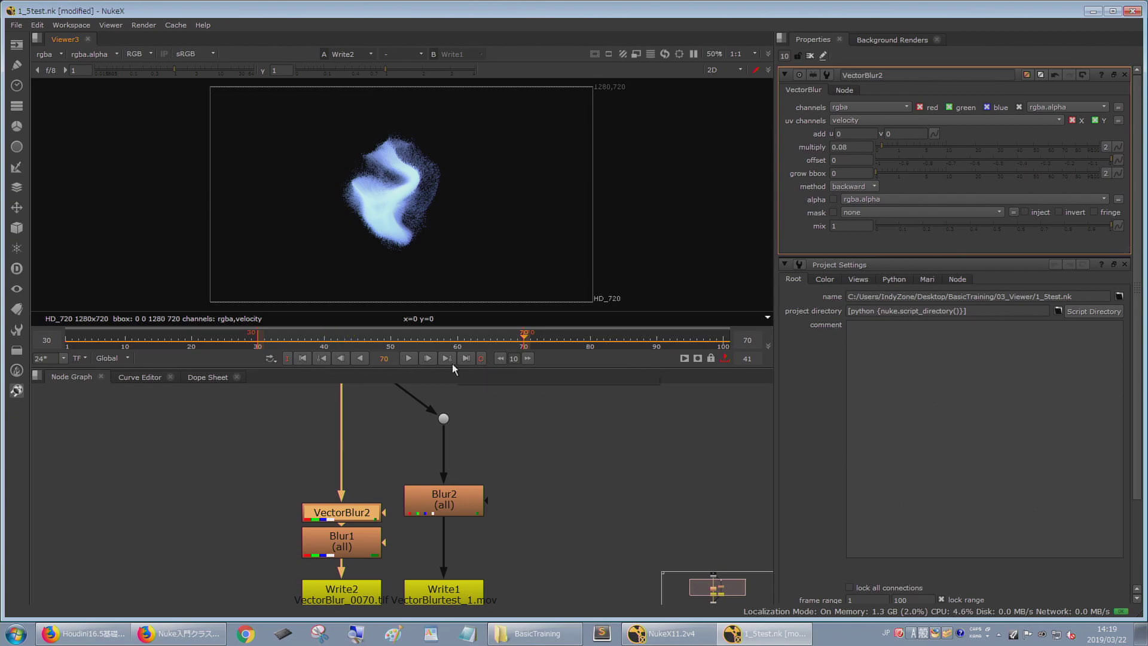
right_click(481, 358)
left_click(481, 358)
- Toggle the Viewer's in/out playback range off and on, leaving it off so the full 1–100 range applies
left_click(724, 359)
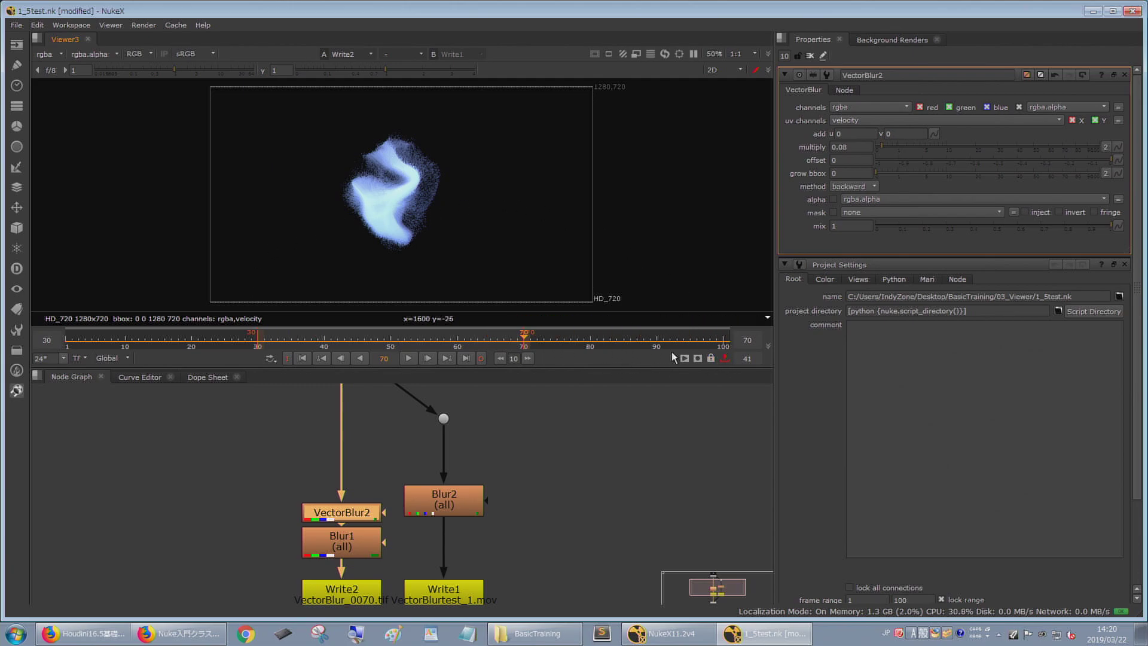
left_click(725, 359)
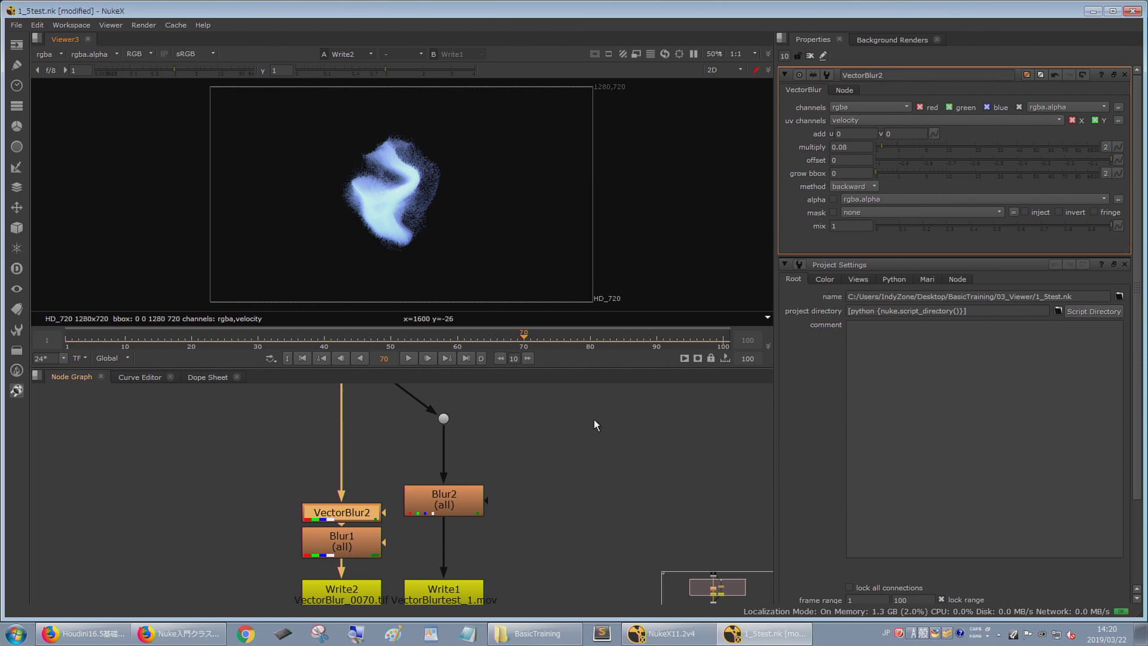
left_click(723, 358)
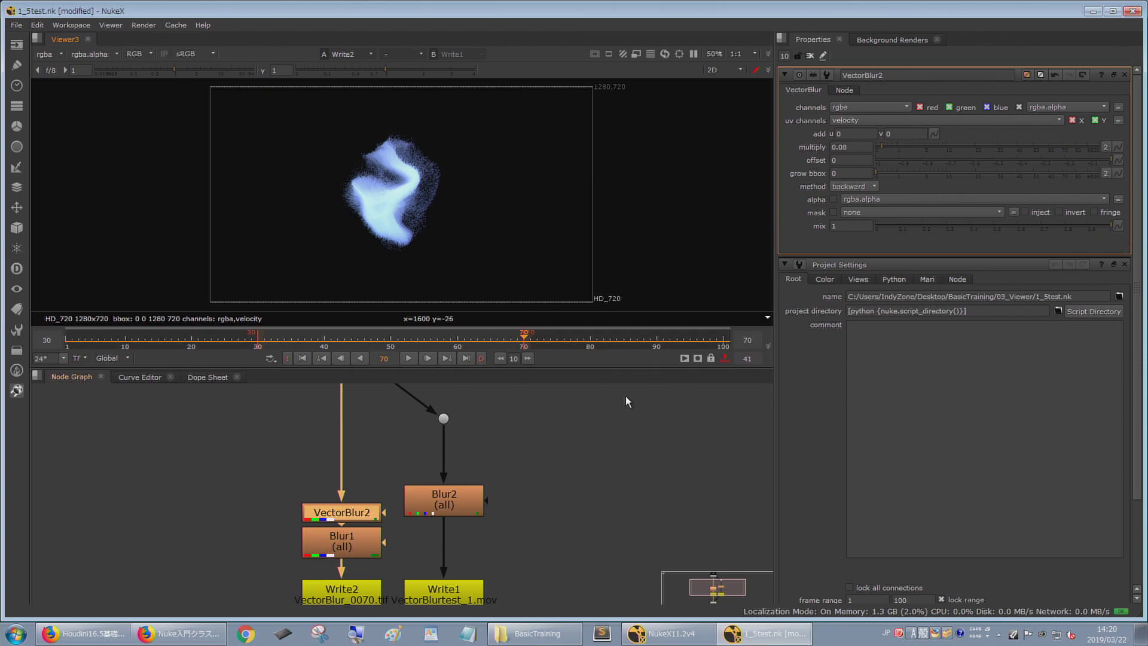
left_click(724, 358)
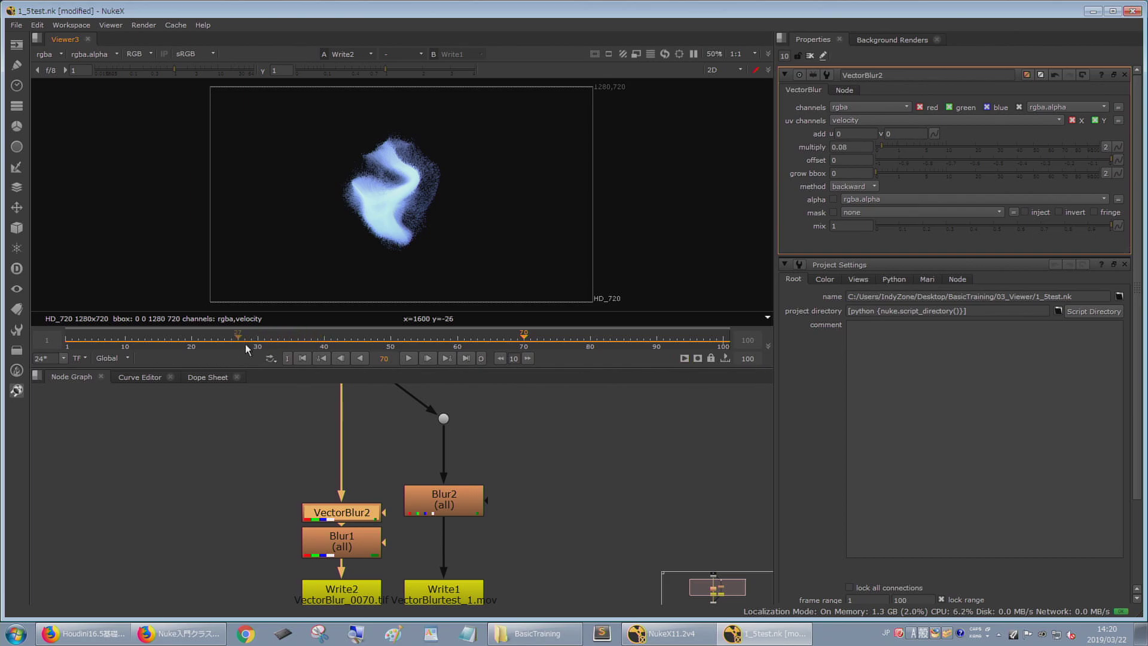
- Scrub the timeline to frame 61, go back to frame 31, and briefly play the full-range sequence
left_click_drag(81, 342, 464, 342)
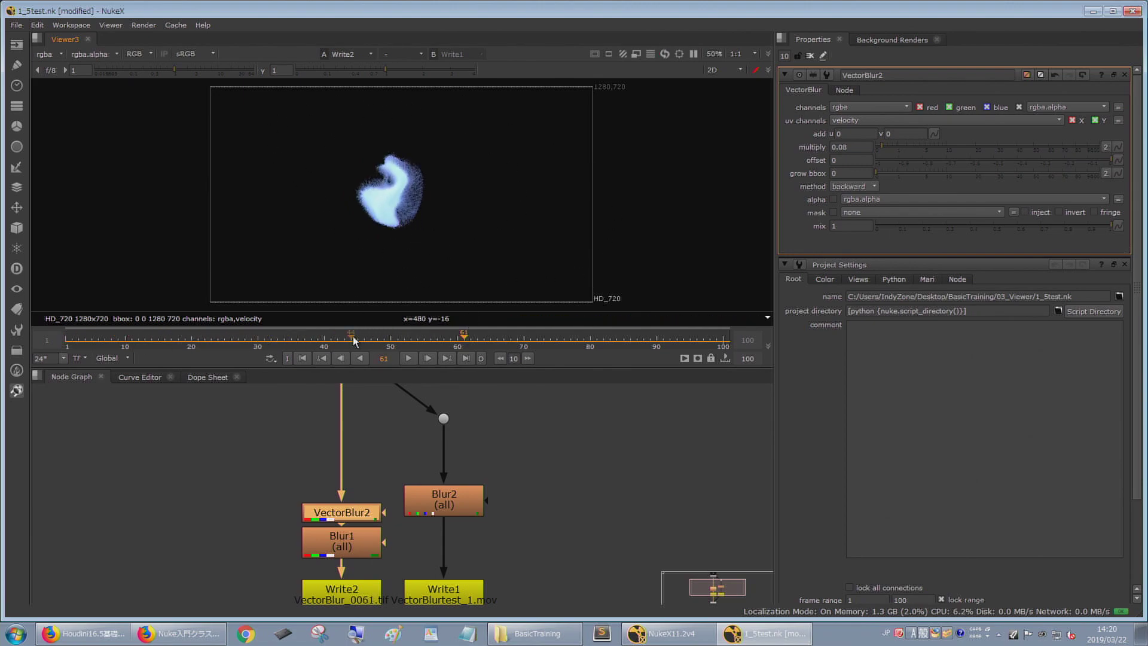
left_click(263, 342)
left_click(408, 357)
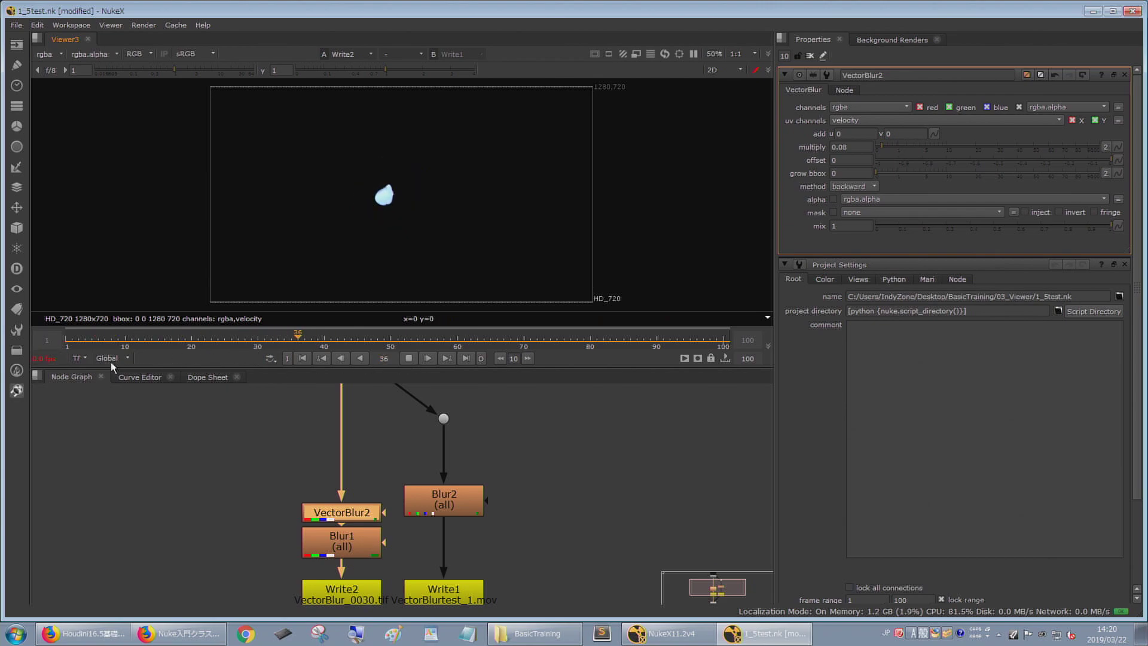
left_click(409, 358)
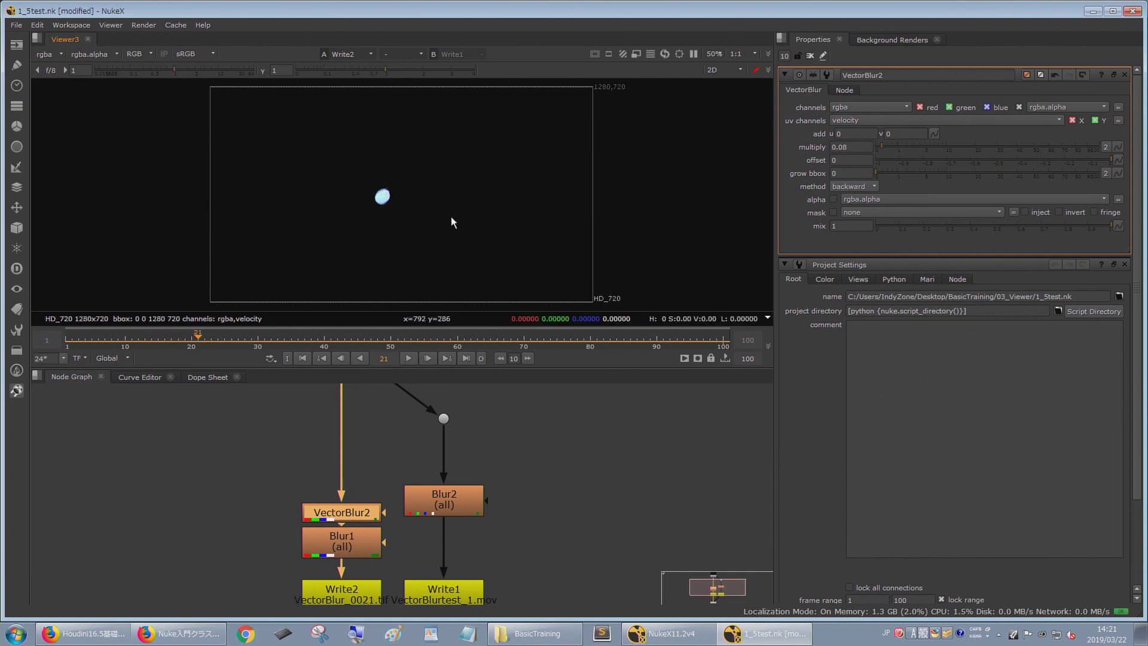
- Zoom the Viewer in and out on the particle image to inspect it at different magnifications
scroll(326, 211, "up", 2)
scroll(321, 217, "down", 3)
scroll(320, 217, "up", 1)
scroll(273, 277, "up", 2)
scroll(314, 277, "down", 4)
scroll(331, 272, "up", 2)
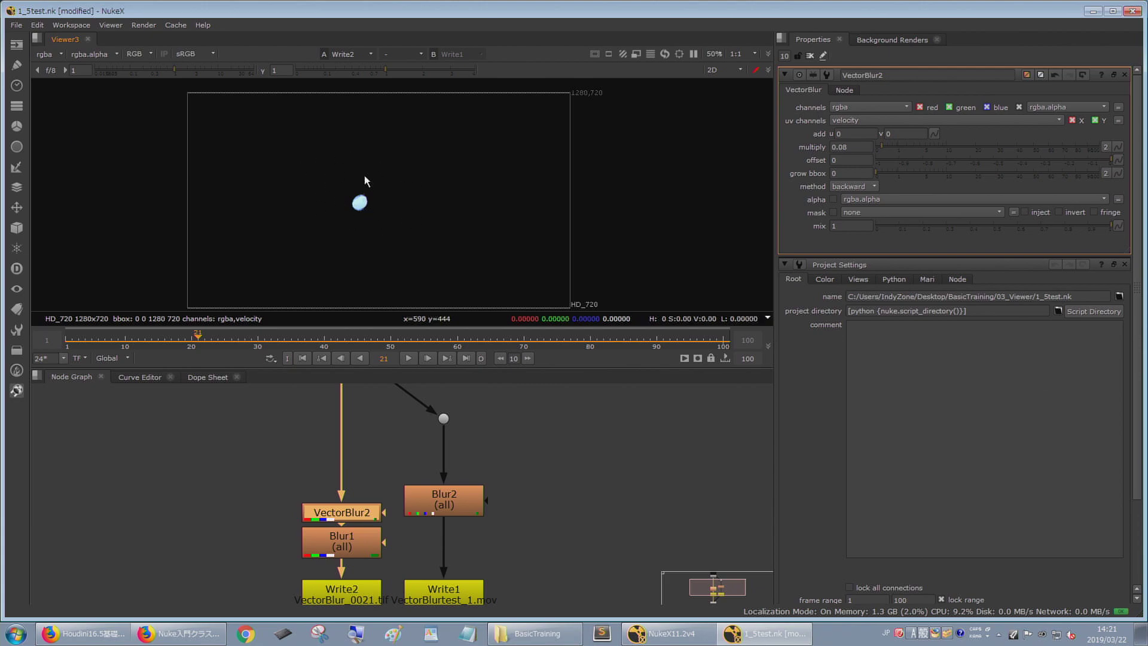
scroll(404, 228, "up", 6)
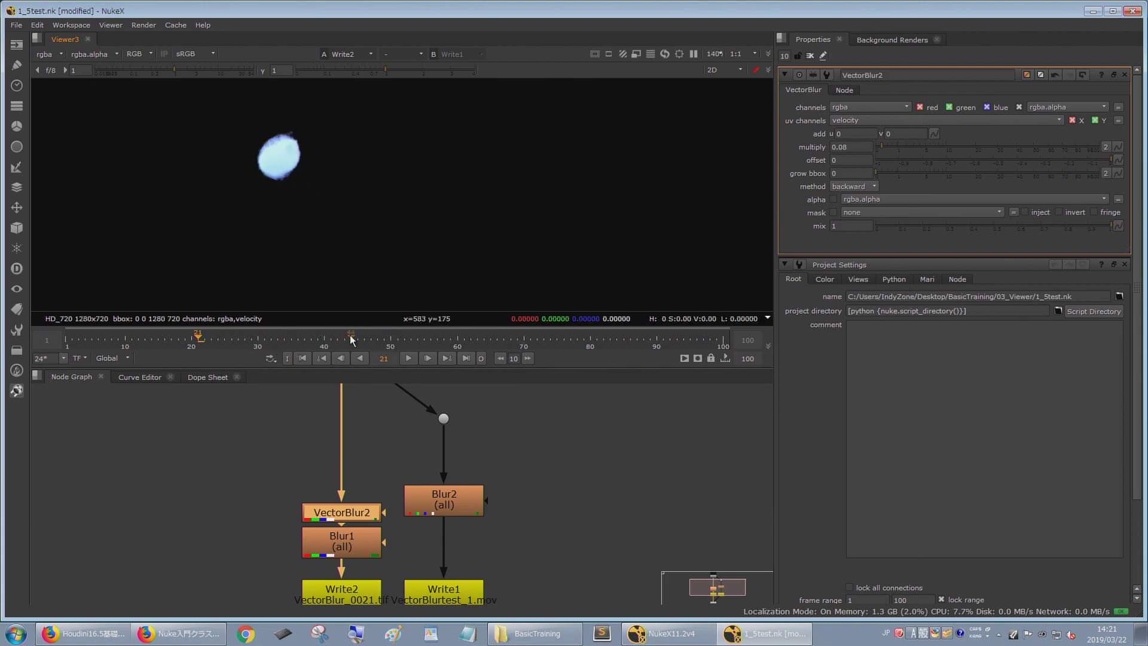
scroll(366, 245, "down", 1)
scroll(367, 261, "down", 5)
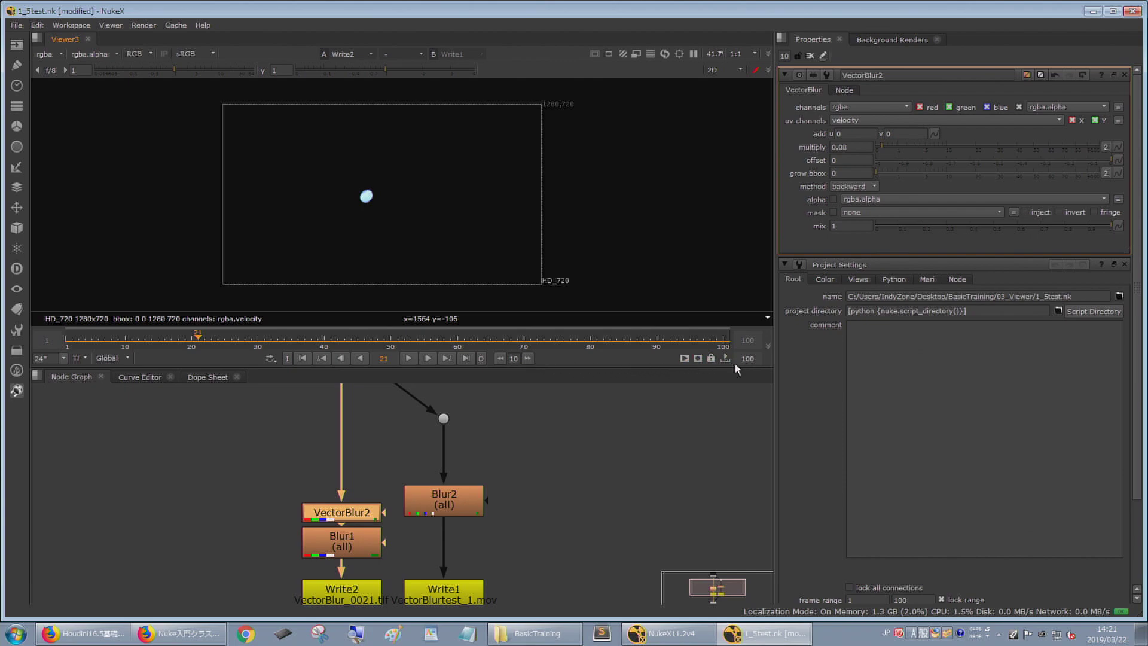
- Render a flipbook of Viewer3 for frames 1-100 with the sRGB LUT burned in
left_click(711, 358)
left_click(684, 358)
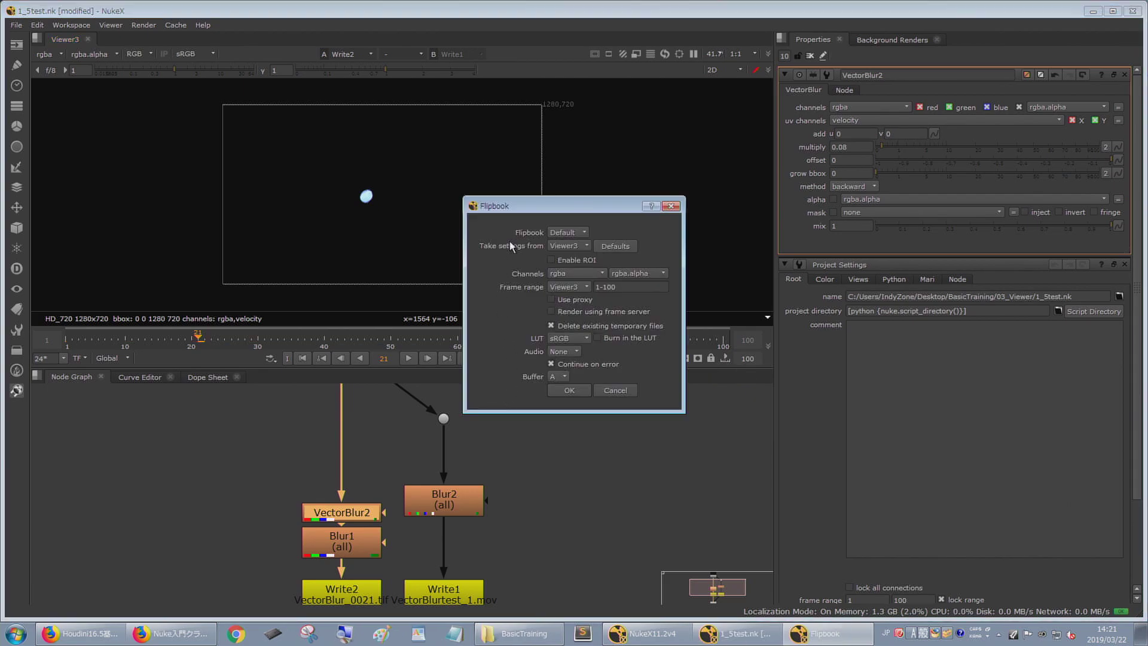
left_click_drag(516, 206, 476, 119)
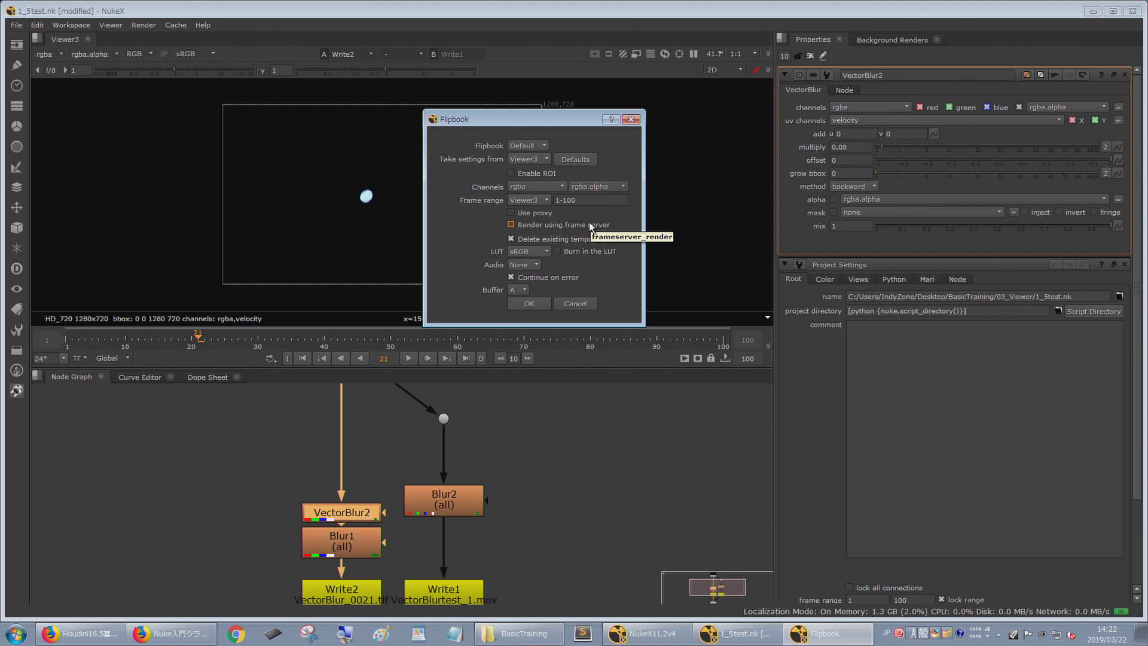
left_click_drag(581, 199, 524, 199)
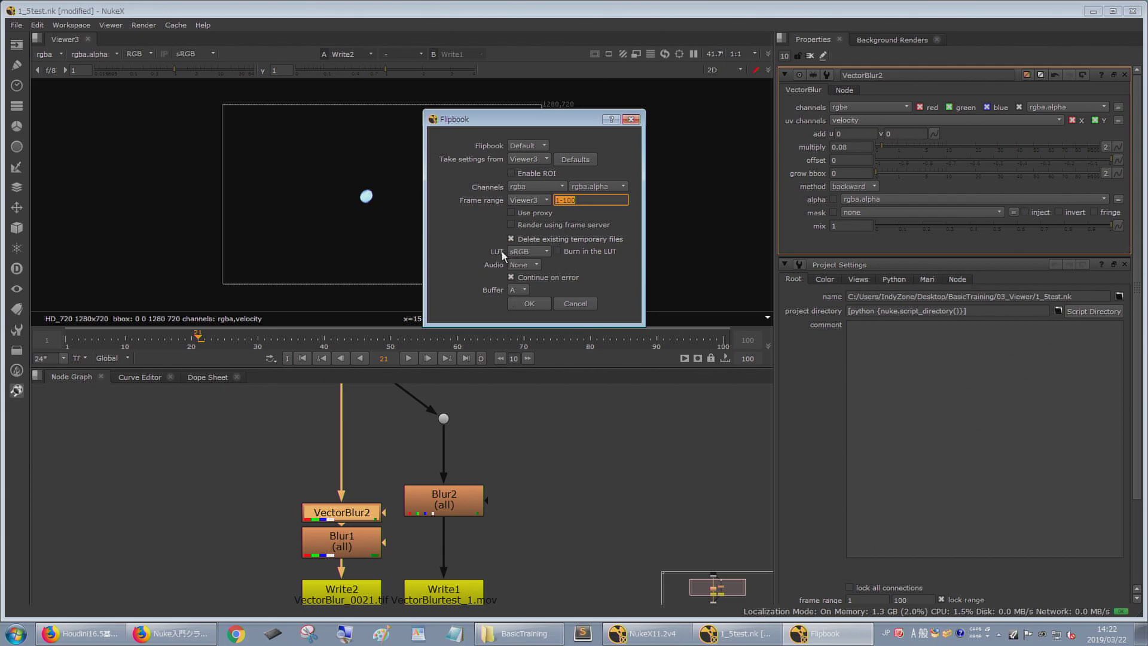
left_click(557, 252)
left_click(529, 305)
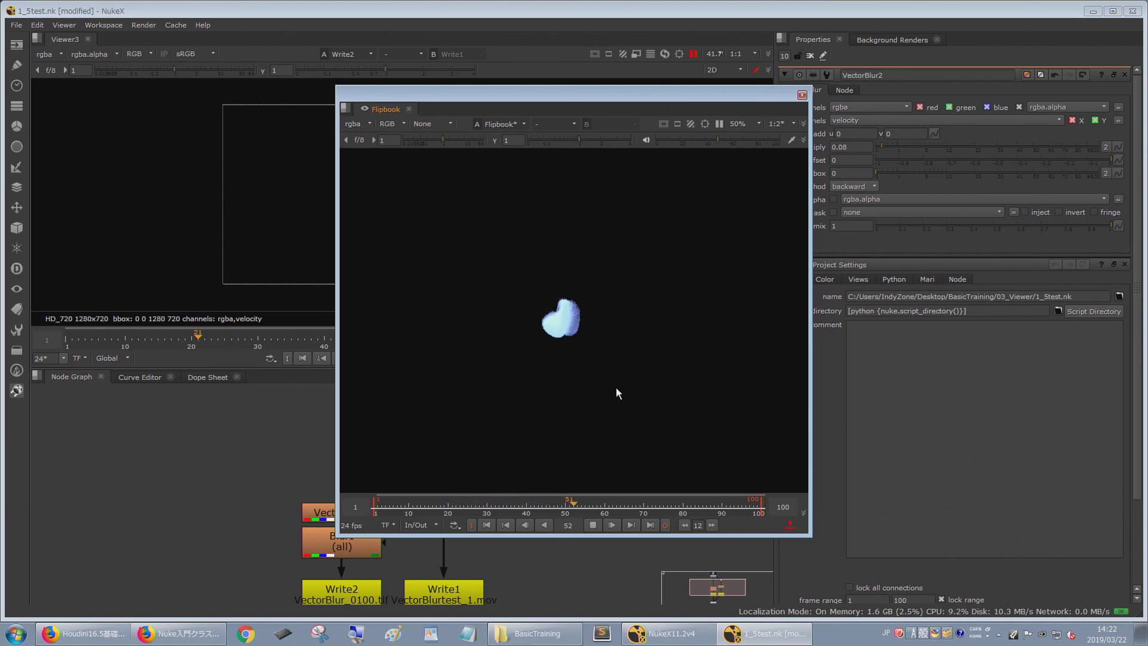
- Inspect the playing flipbook at different magnifications, stop playback, and close the flipbook window
left_click_drag(481, 99, 452, 82)
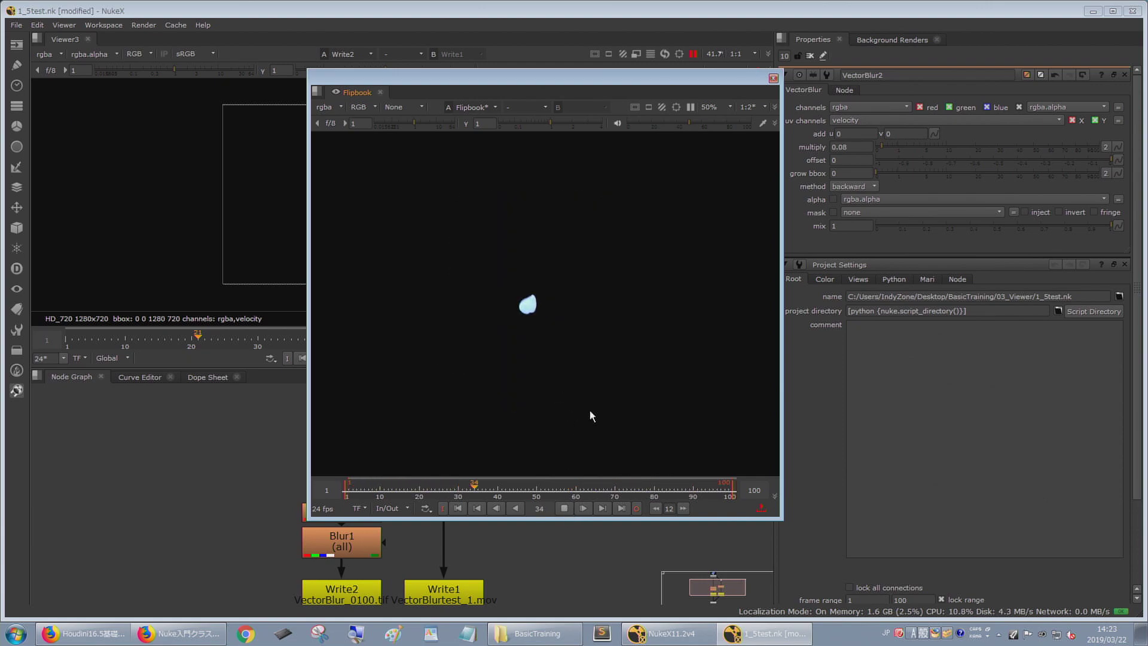
scroll(529, 313, "up", 5)
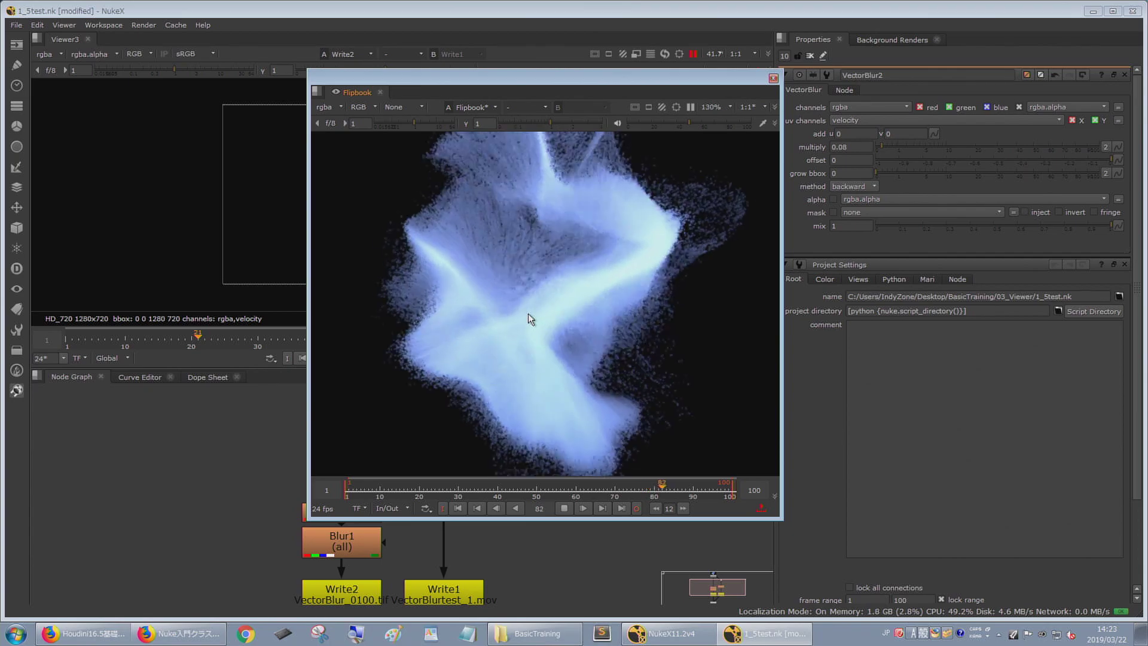
scroll(527, 317, "down", 4)
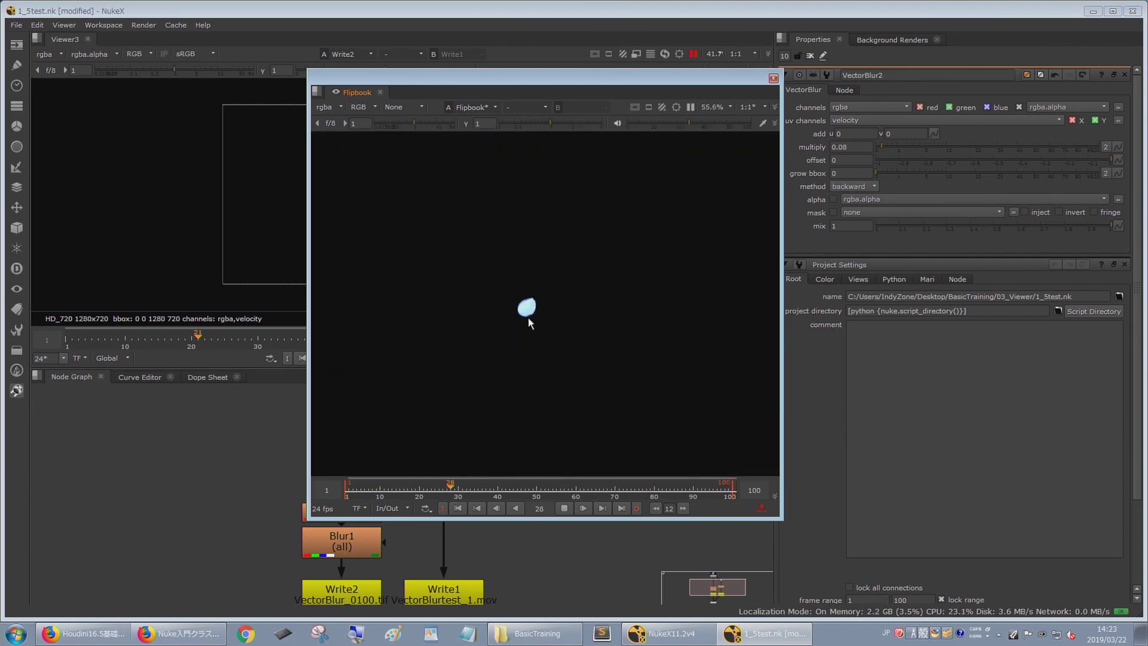
scroll(528, 318, "up", 5)
scroll(529, 320, "down", 5)
scroll(543, 316, "up", 7)
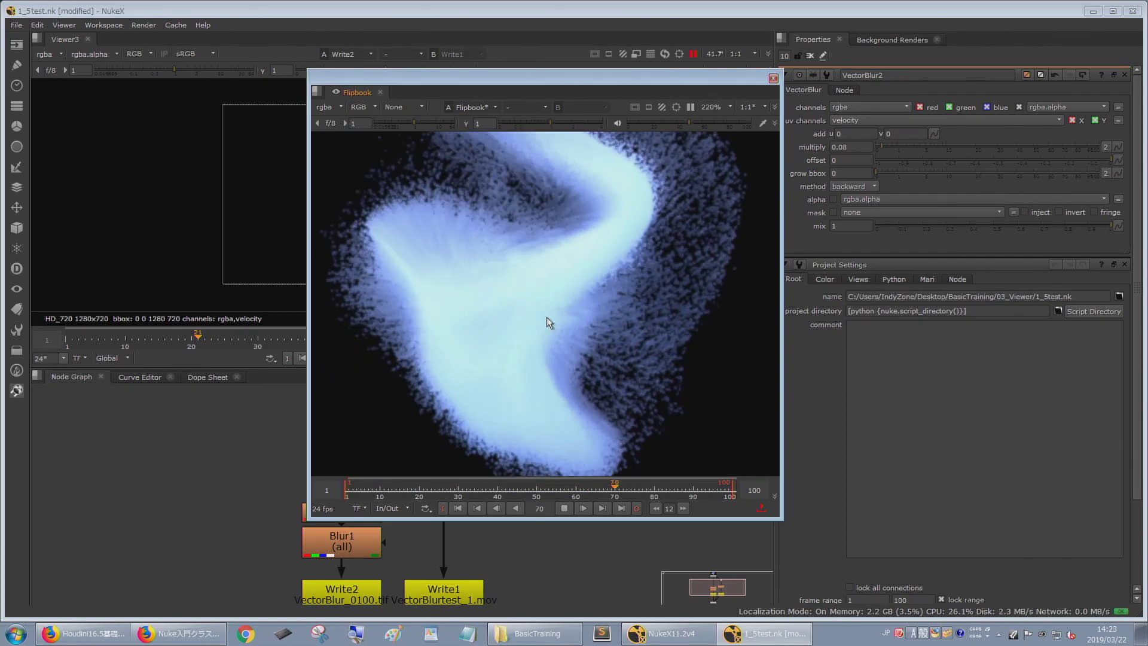
scroll(547, 316, "down", 4)
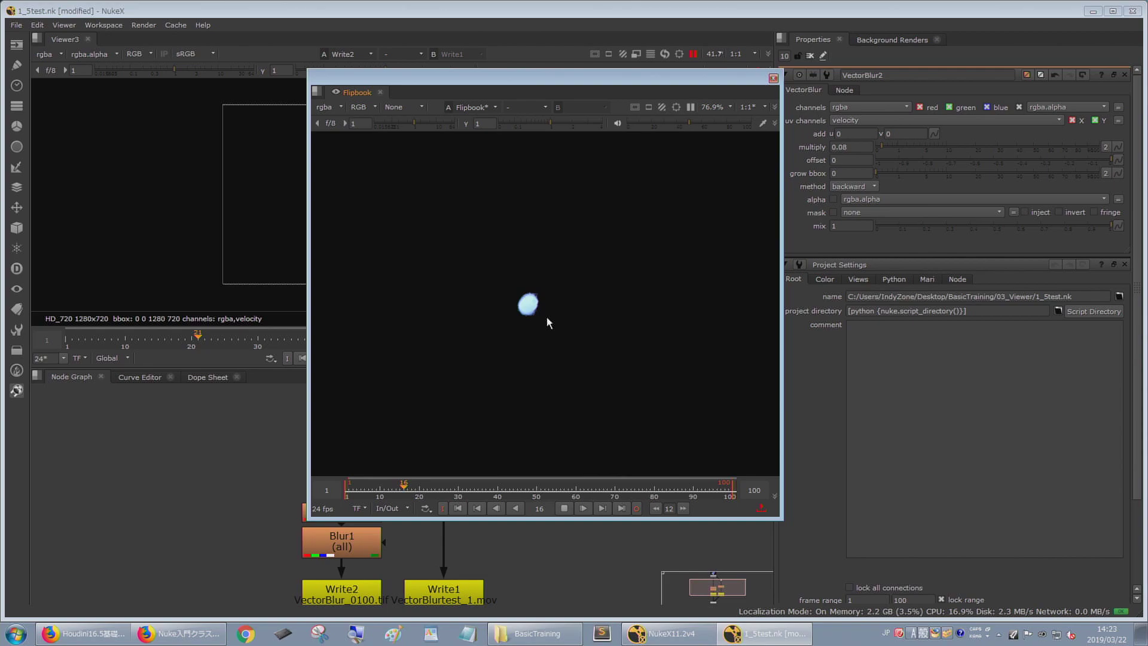
left_click(561, 508)
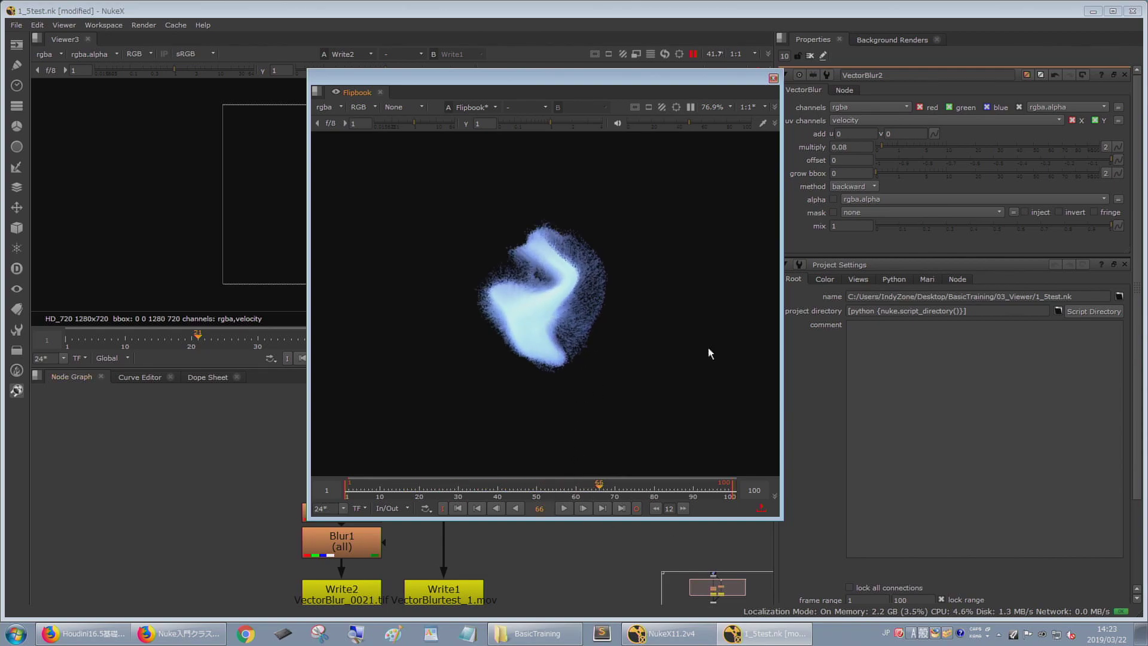
left_click(773, 79)
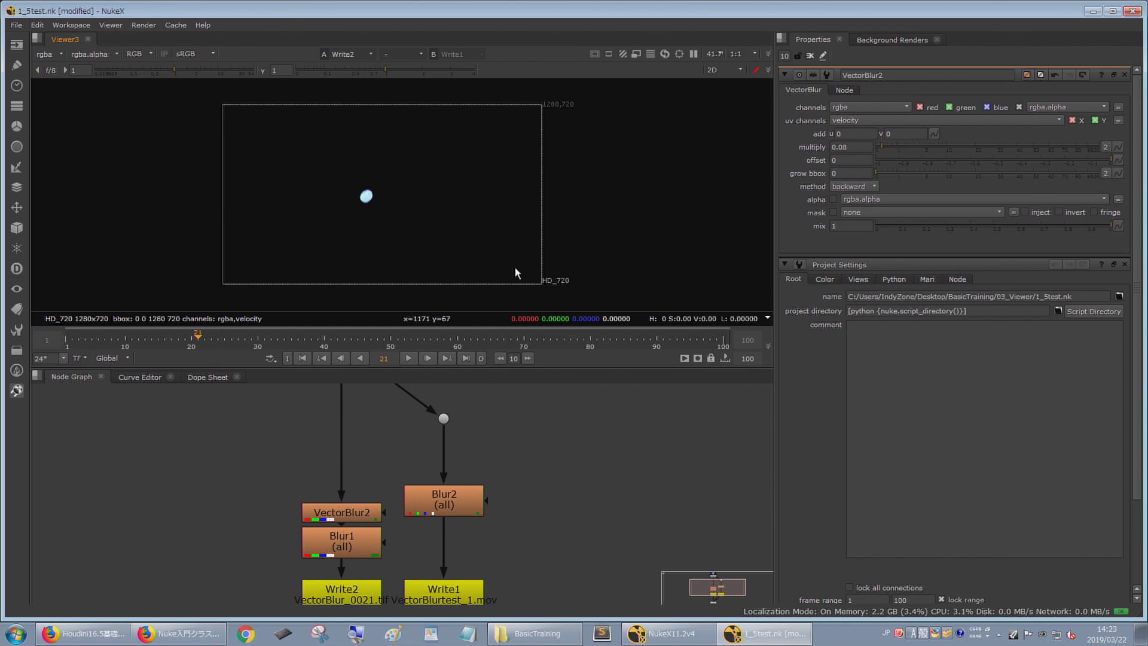
- Review the Viewer's Capture options, including Customise write path, and cancel without capturing
left_click(698, 358)
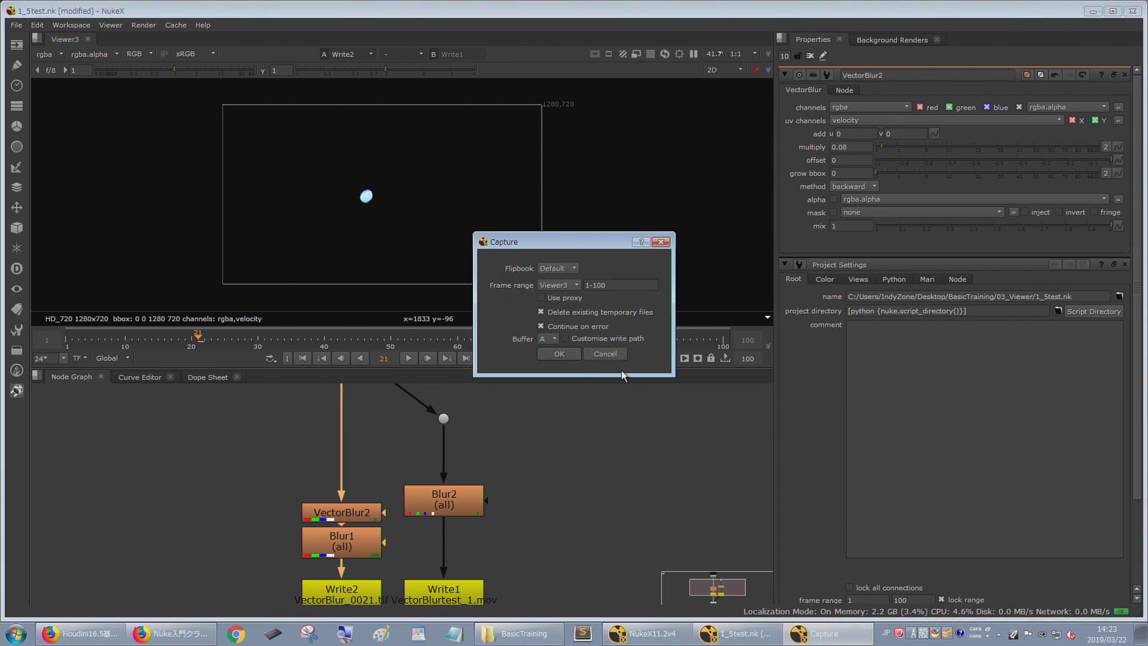
left_click_drag(573, 242, 583, 153)
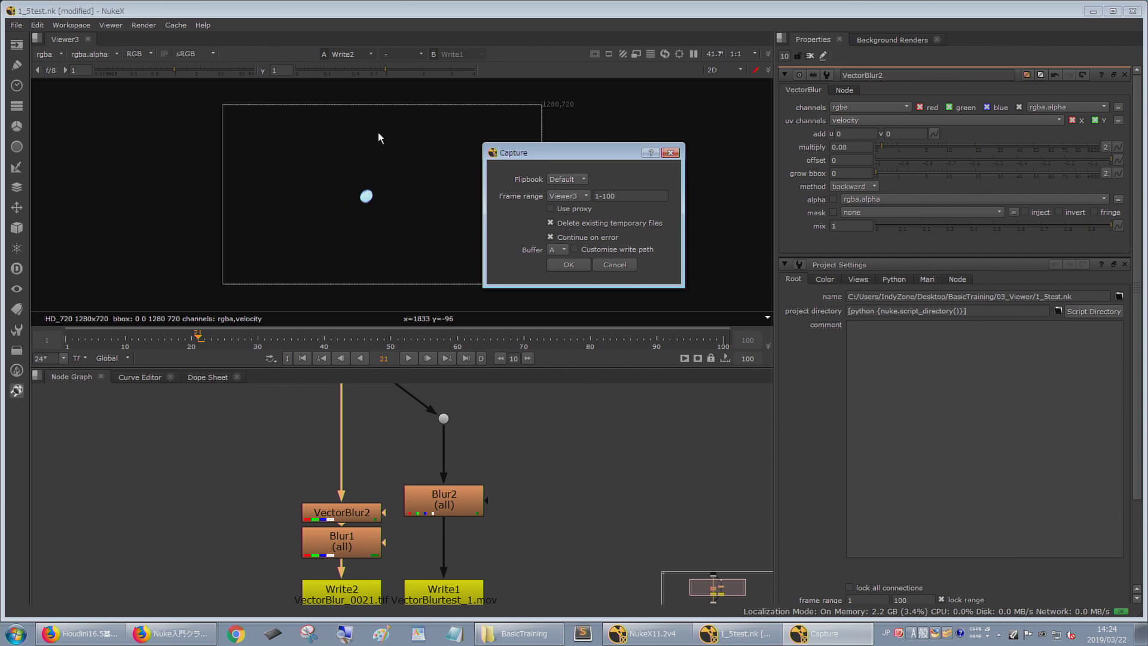
left_click(574, 248)
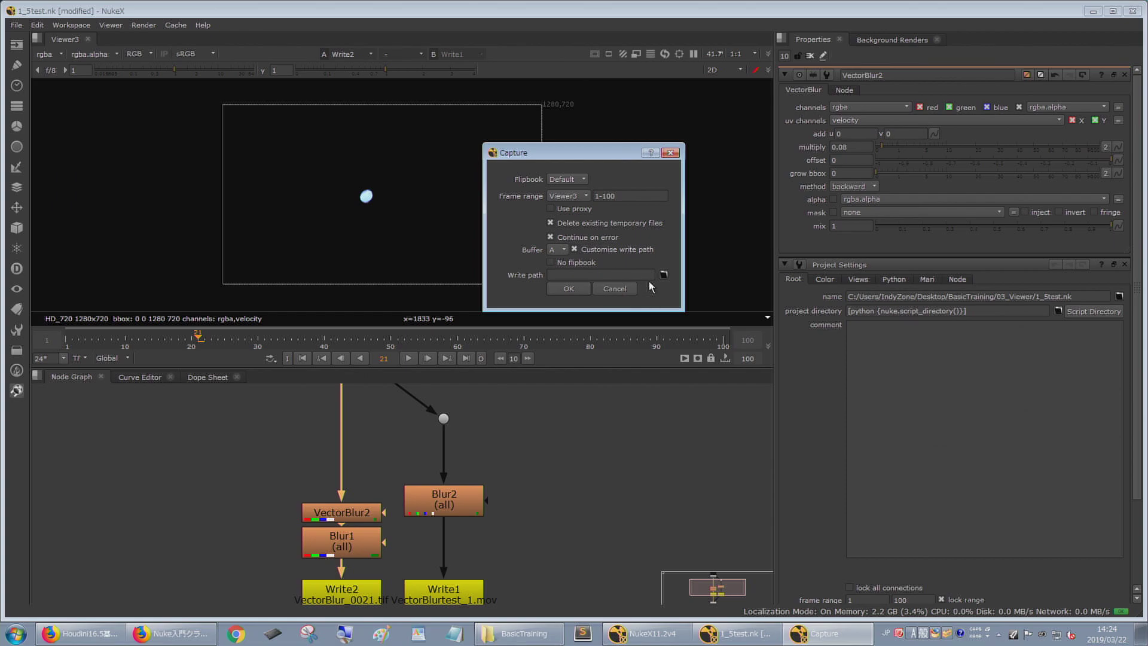
left_click(615, 289)
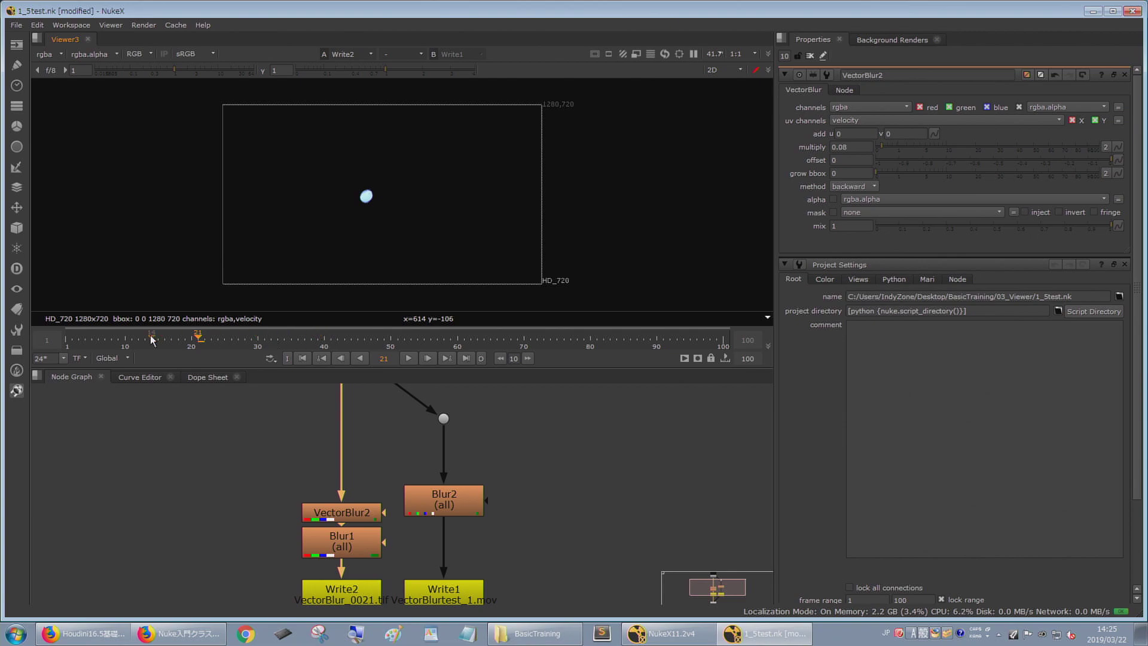
- Zoom the Viewer timeline in and out, reset it to the full 1-100 range, and narrow the visible range to frames 30-49
scroll(264, 344, "up", 5)
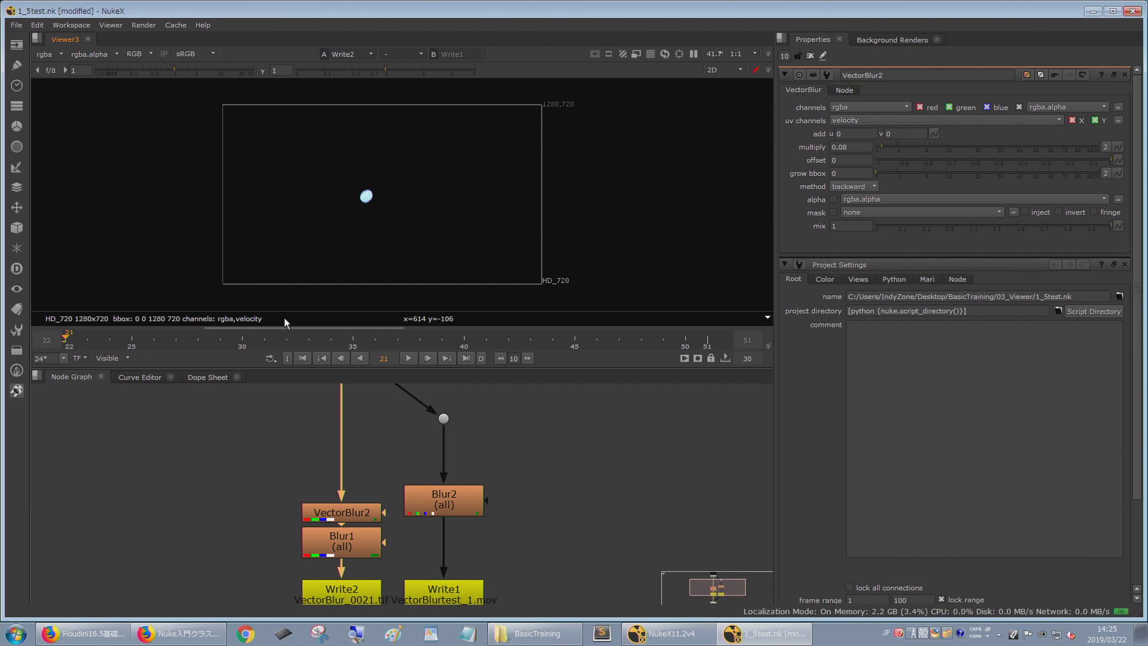
scroll(282, 339, "down", 2)
scroll(281, 339, "down", 3)
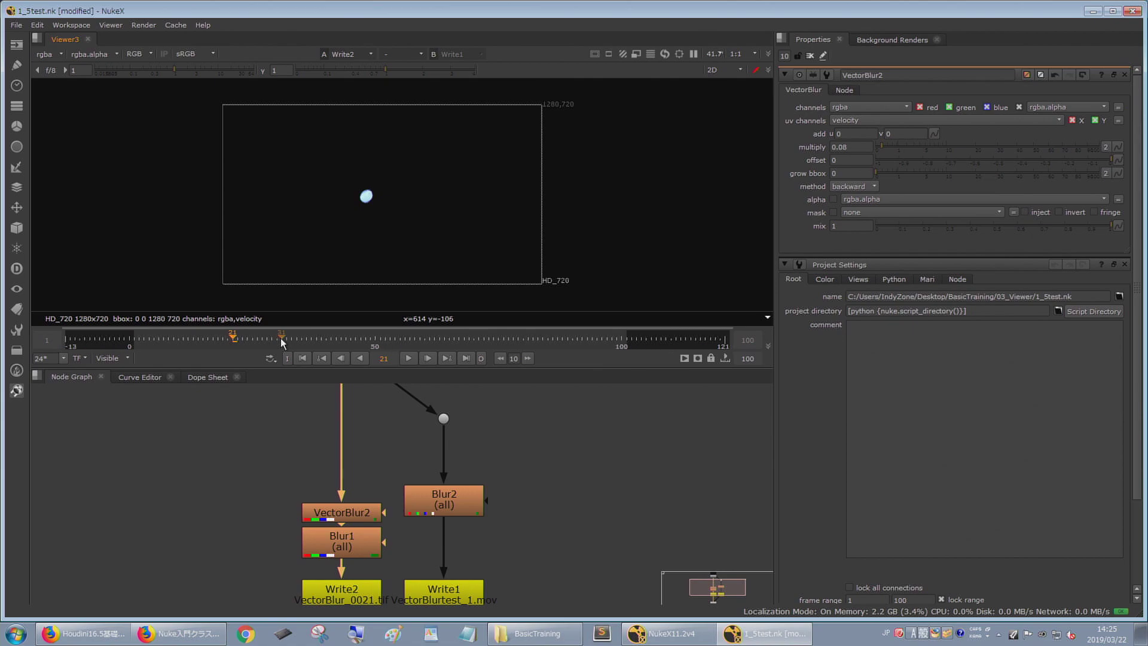
scroll(287, 339, "down", 2)
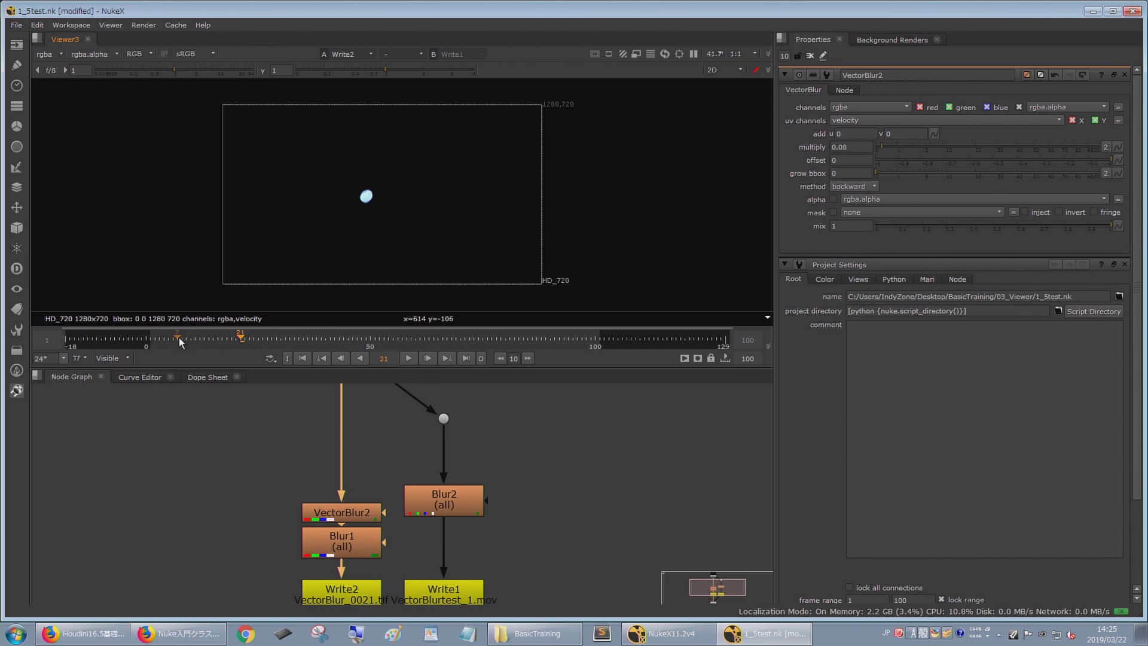
scroll(343, 340, "up", 5)
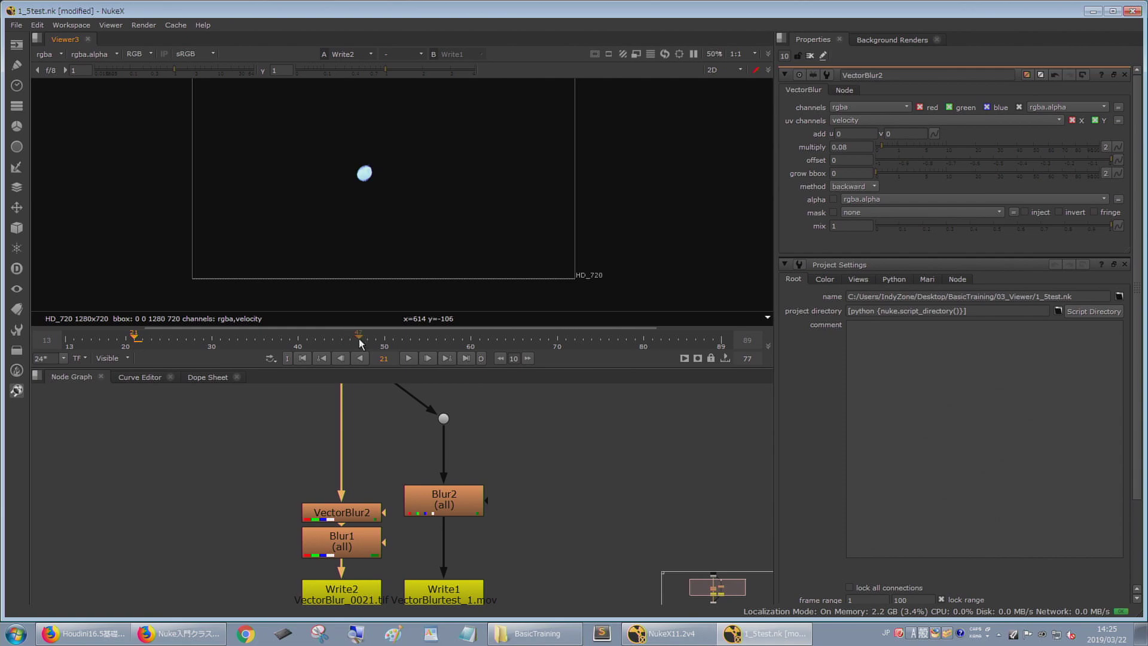
middle_click(359, 338)
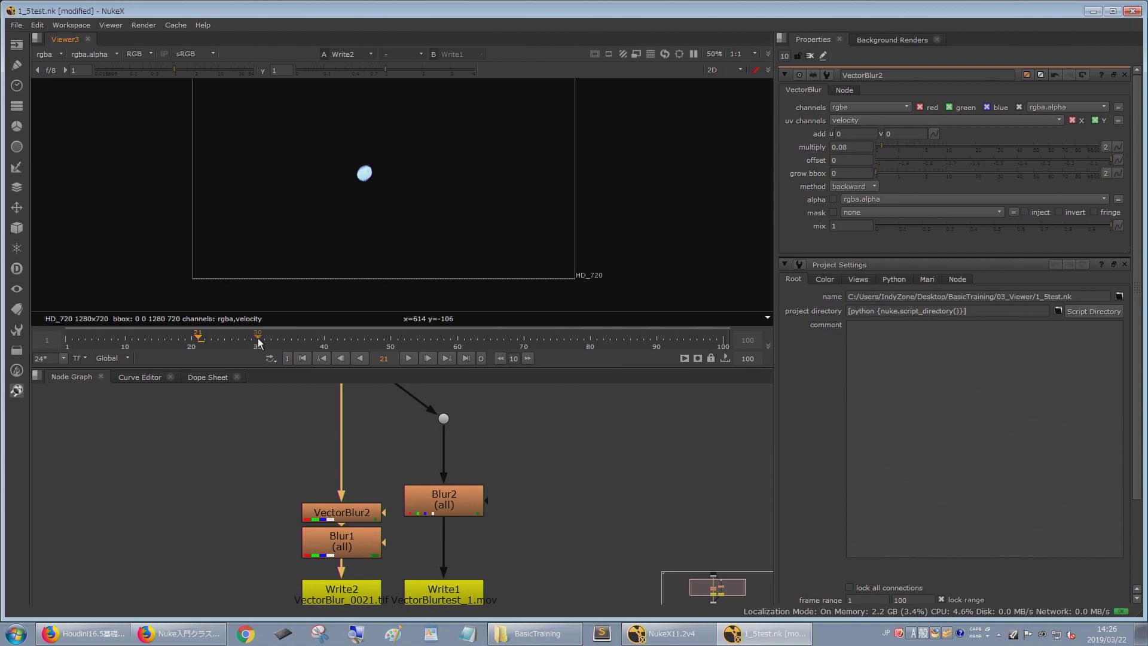
middle_click_drag(259, 344, 393, 354)
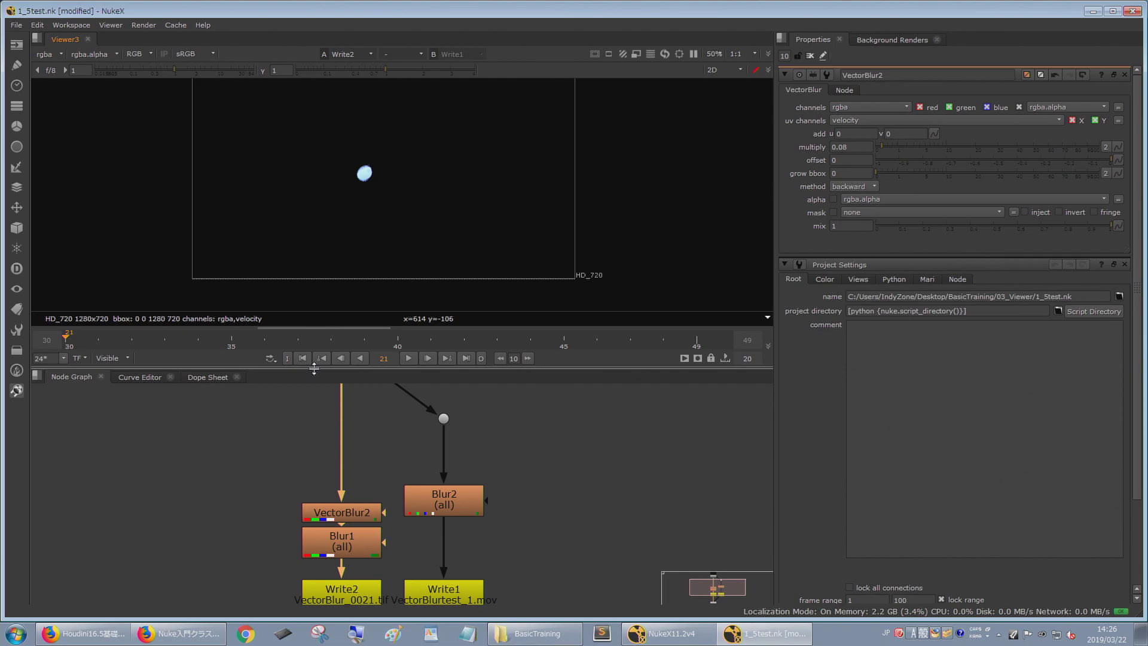
- Open the Write2 node's properties and review its Render options, trying frame range 1-10, without rendering
double_click(342, 589)
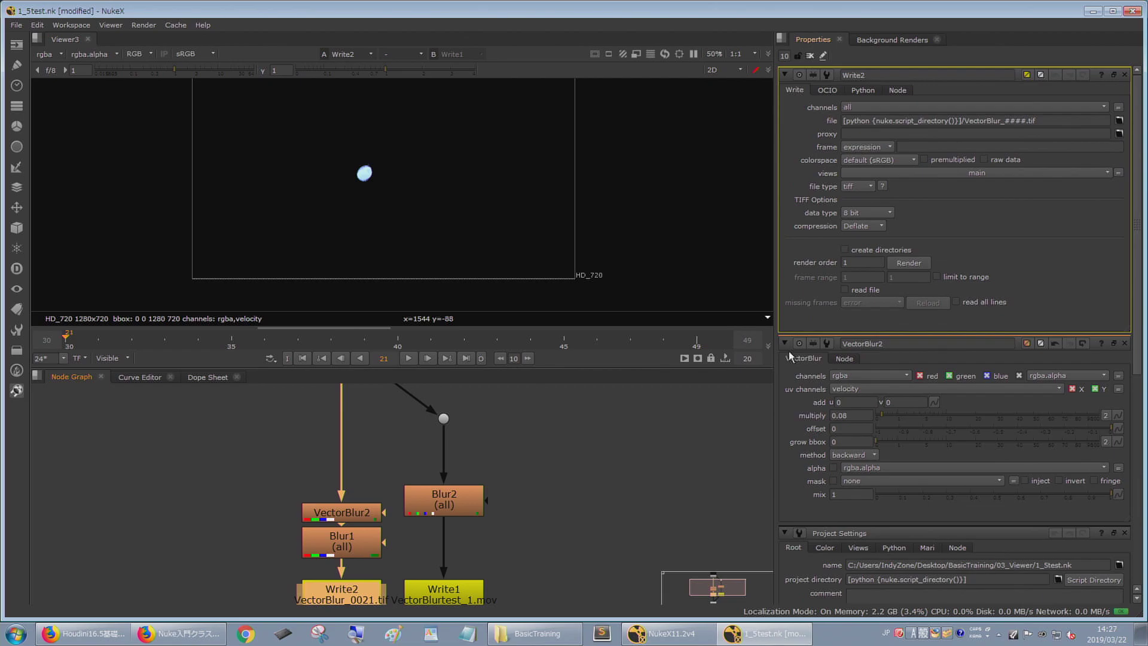
left_click(901, 266)
left_click_drag(560, 263, 516, 227)
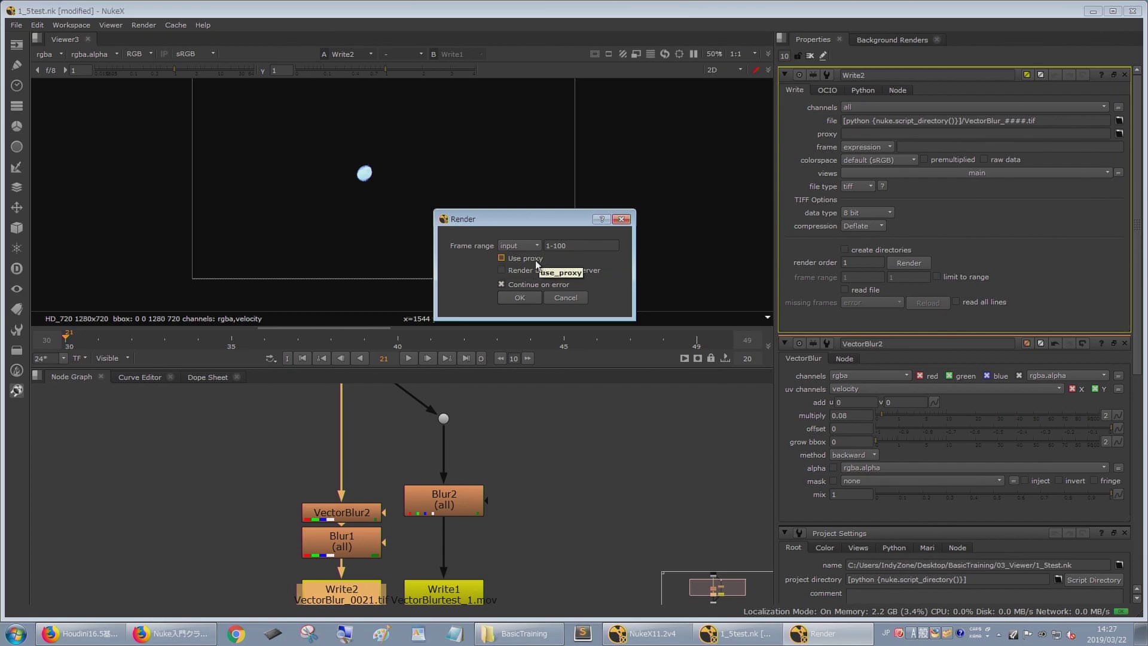
left_click(565, 297)
key("F7")
key("BackSpace")
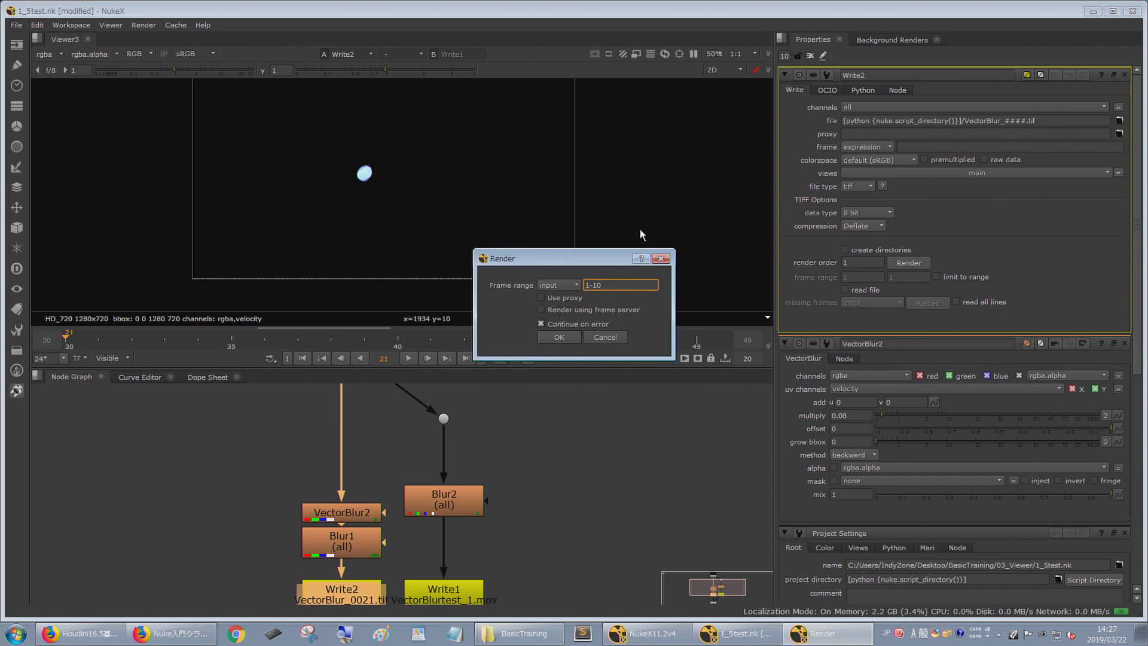
key("Escape")
- Turn on the Viewer's proxy mode and start editing the Write2 node's proxy file path
left_click(636, 54)
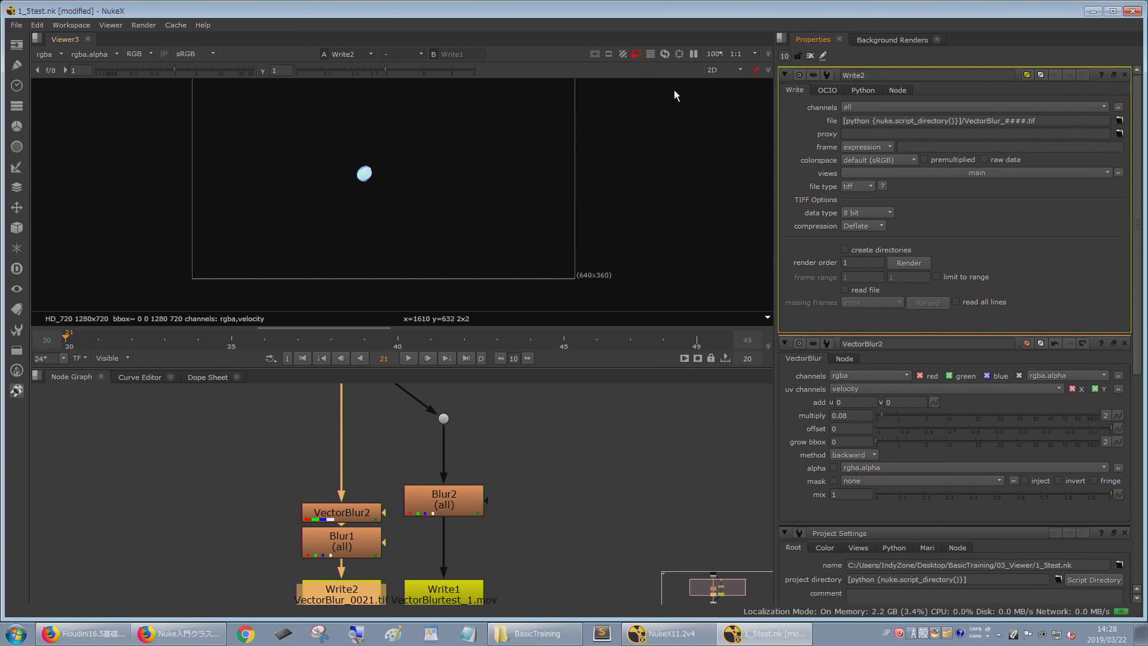
left_click(981, 132)
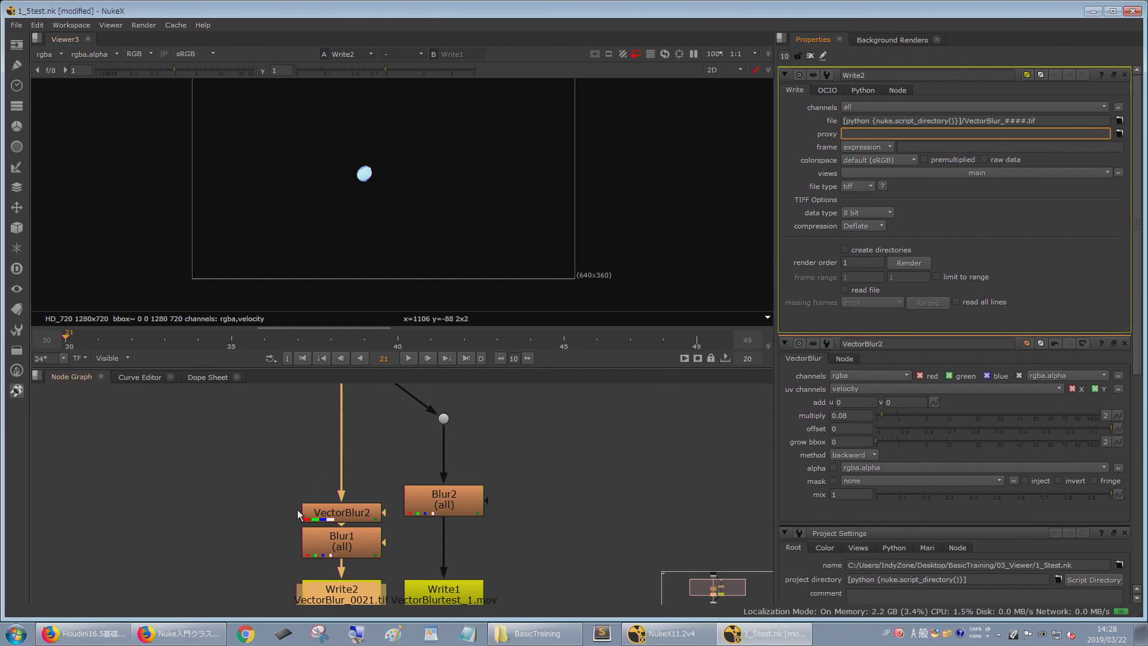
- Switch to the BasicTraining window in Windows Explorer, move it clear of the Write2 settings, and open the 03_Viewer folder
left_click(528, 635)
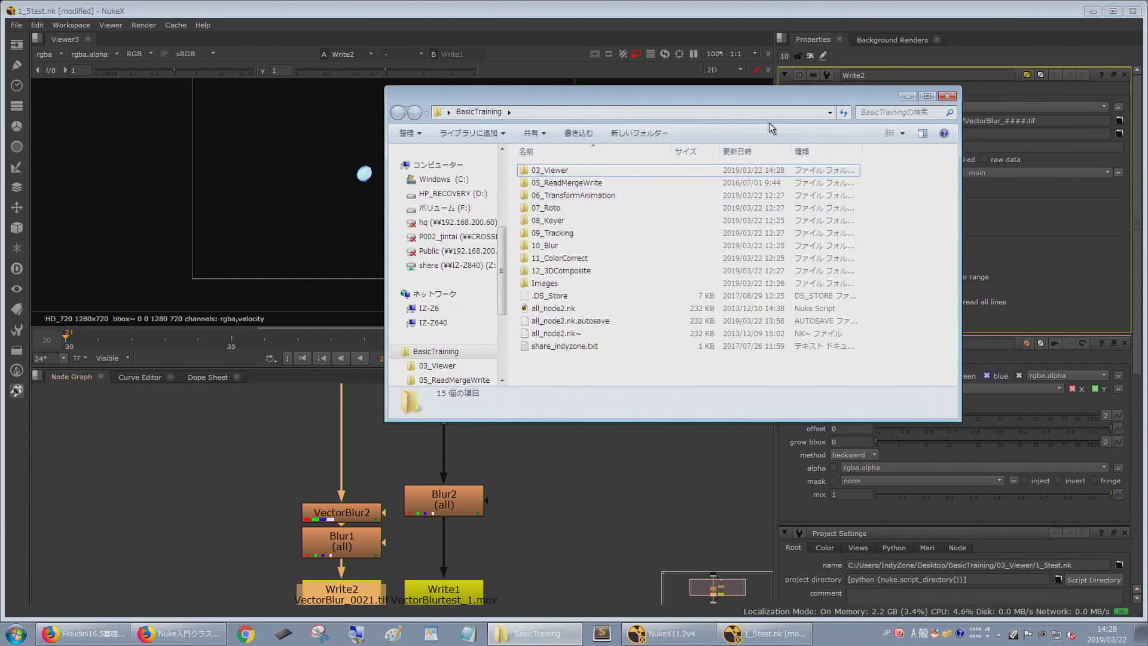
left_click_drag(777, 98, 699, 205)
left_click(897, 133)
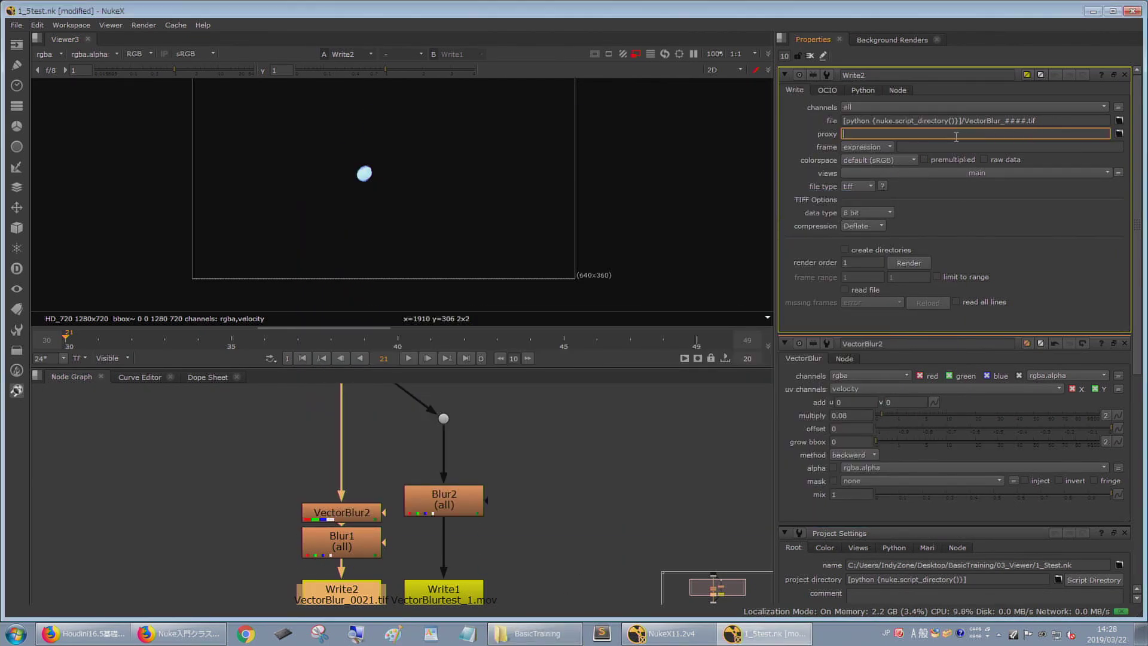
left_click(535, 633)
double_click(468, 276)
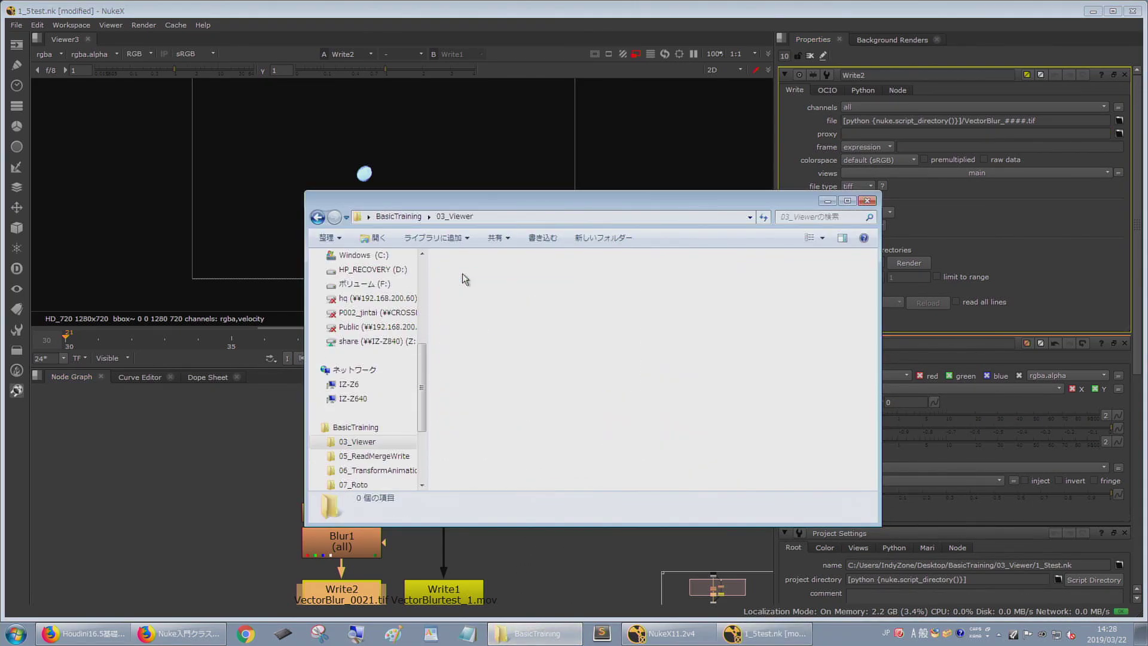